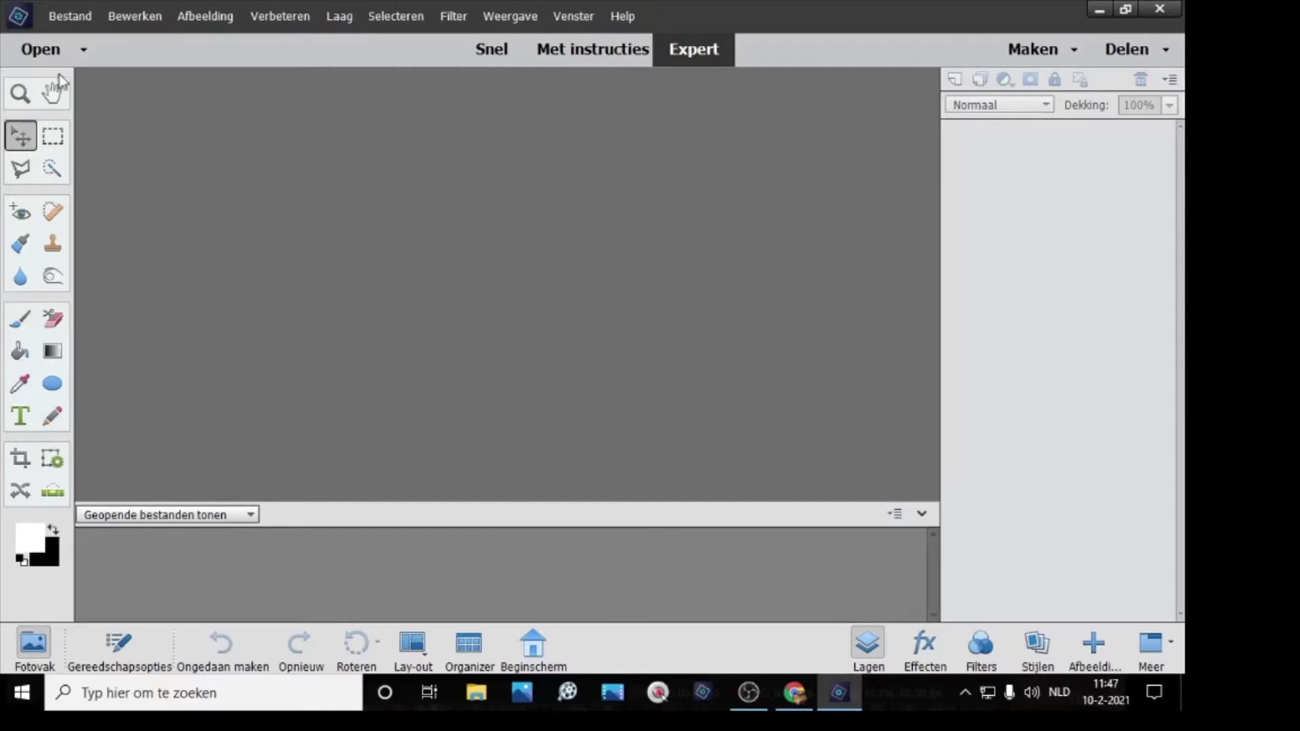
Step: Open all eight flower photos, IMG_1074 through IMG_1191, from the Nieuwe map folder
{"action": "left_click", "coordinate": [41, 49]}
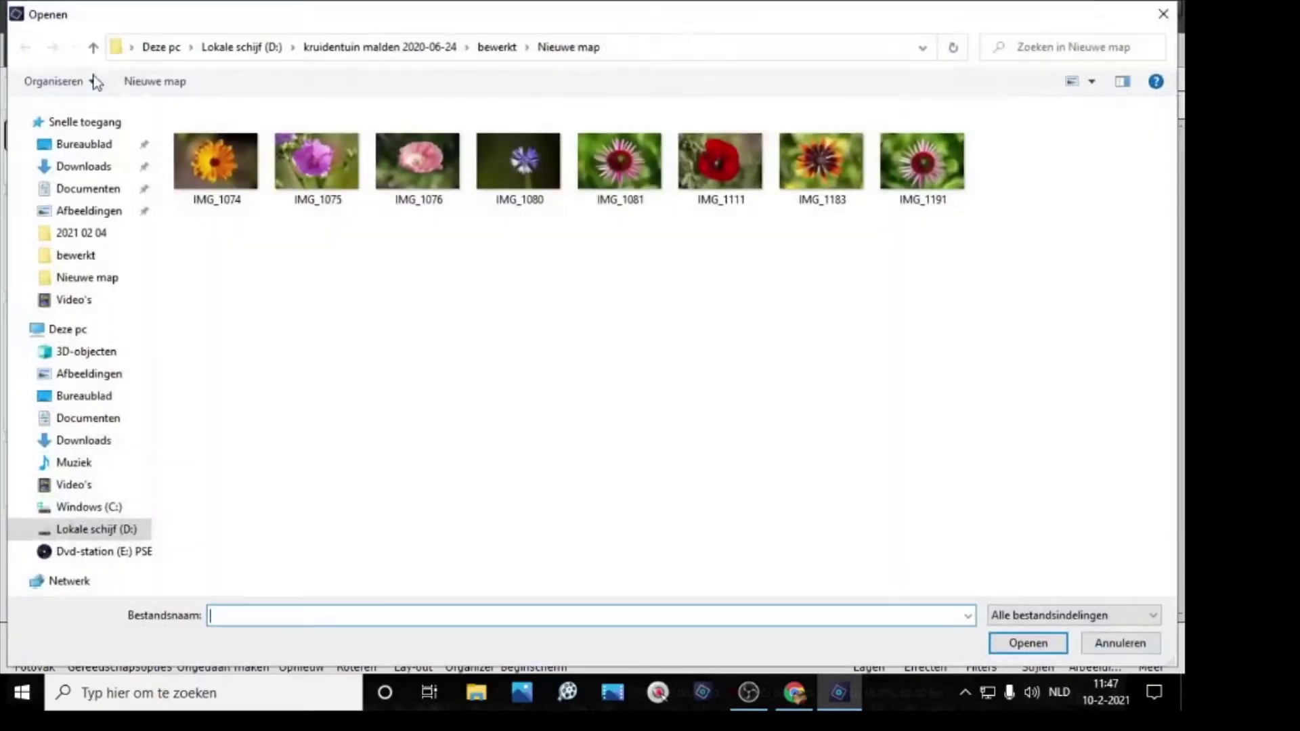
{"action": "left_click", "coordinate": [219, 149]}
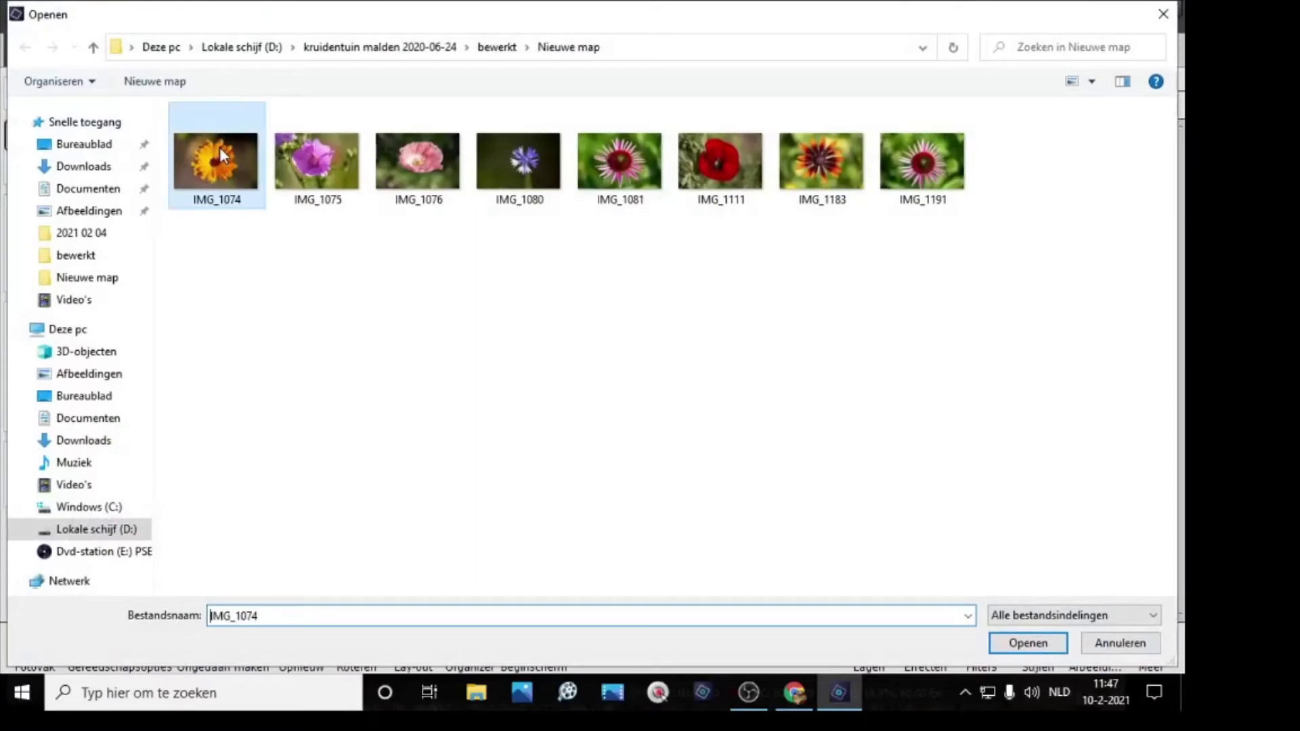
{"action": "left_click", "coordinate": [942, 165], "text": "shift"}
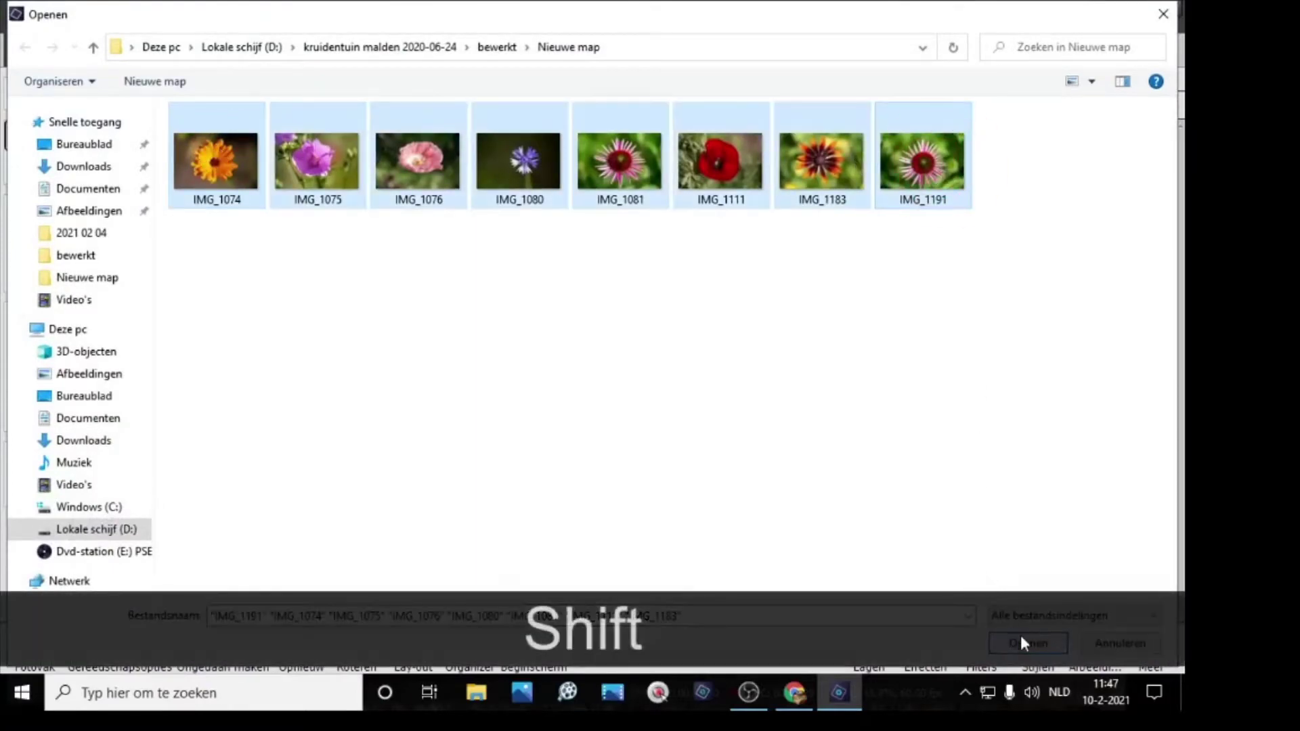
{"action": "left_click", "coordinate": [1016, 646]}
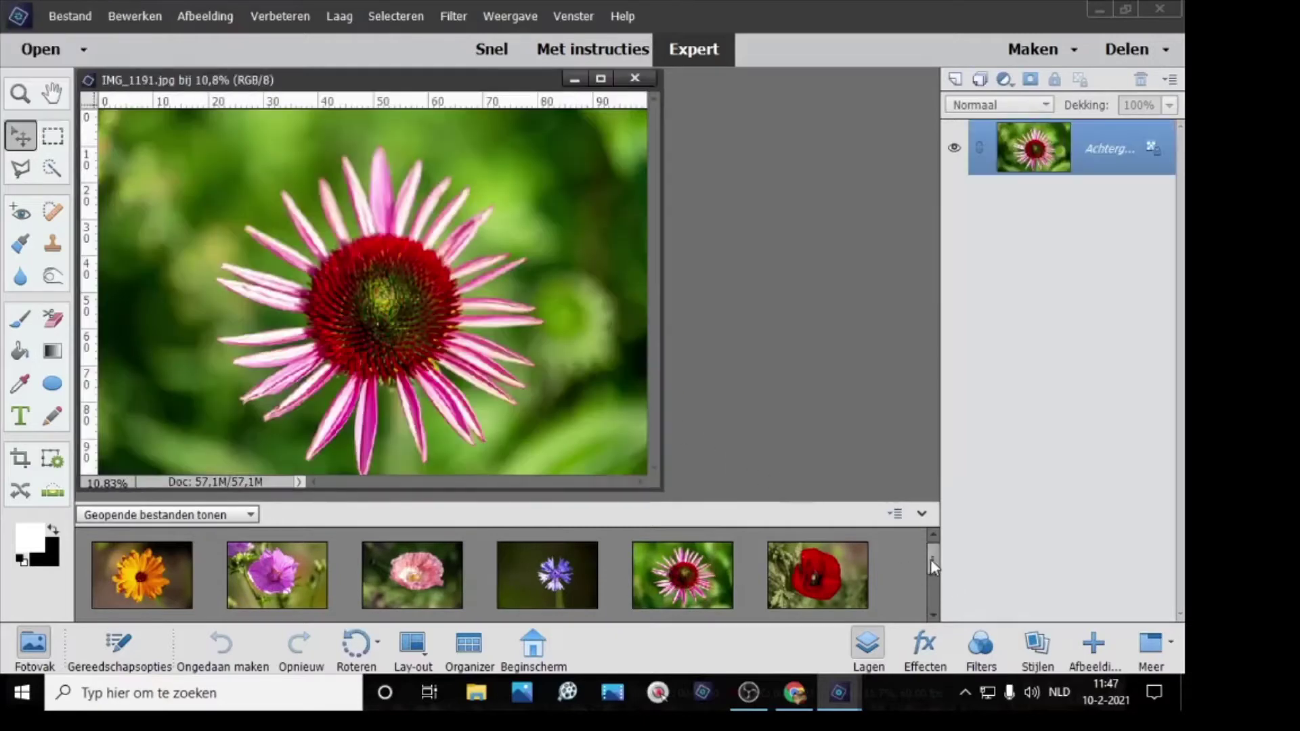
Step: Create a photo collage from the open photos and apply the second Staand layout, with slanted frames
{"action": "mouse_move", "coordinate": [934, 569]}
{"action": "left_mouse_down"}
{"action": "mouse_move", "coordinate": [935, 601]}
{"action": "mouse_move", "coordinate": [939, 558]}
{"action": "left_mouse_up"}
{"action": "left_click", "coordinate": [1062, 60]}
{"action": "left_click", "coordinate": [1017, 123]}
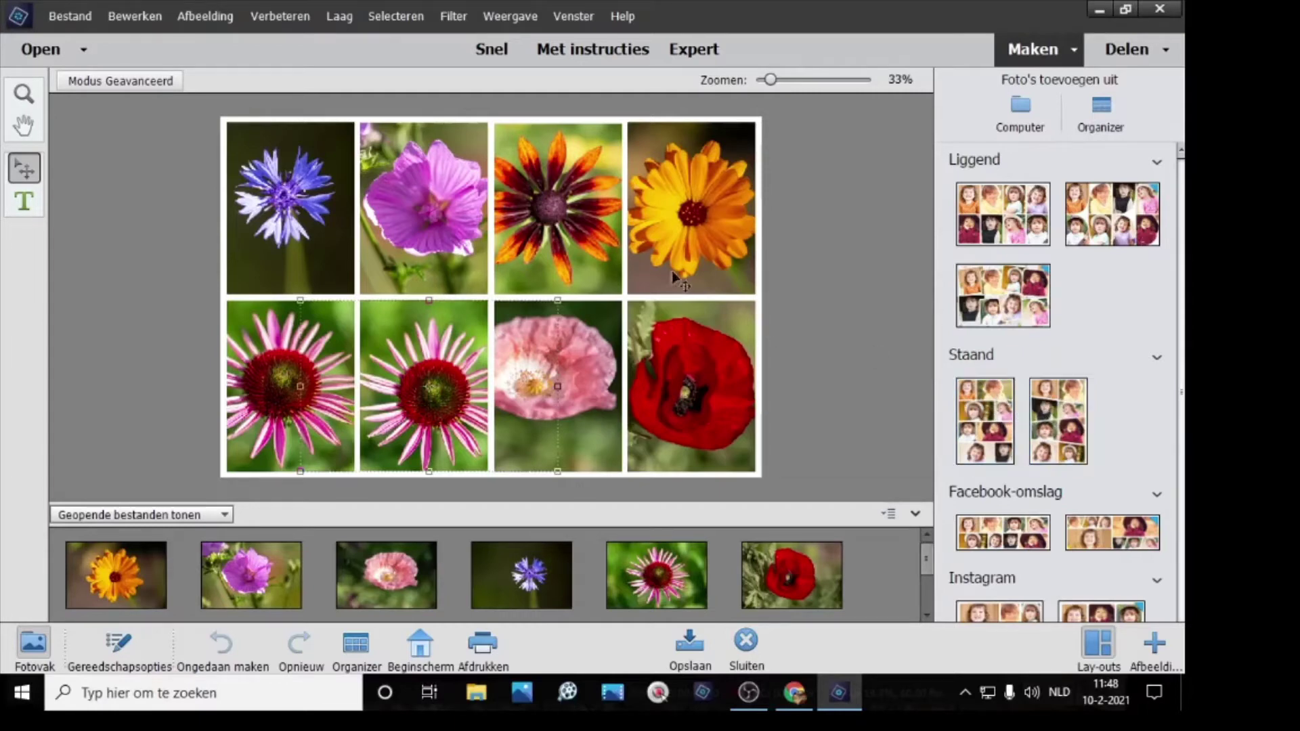
{"action": "left_click", "coordinate": [1060, 437]}
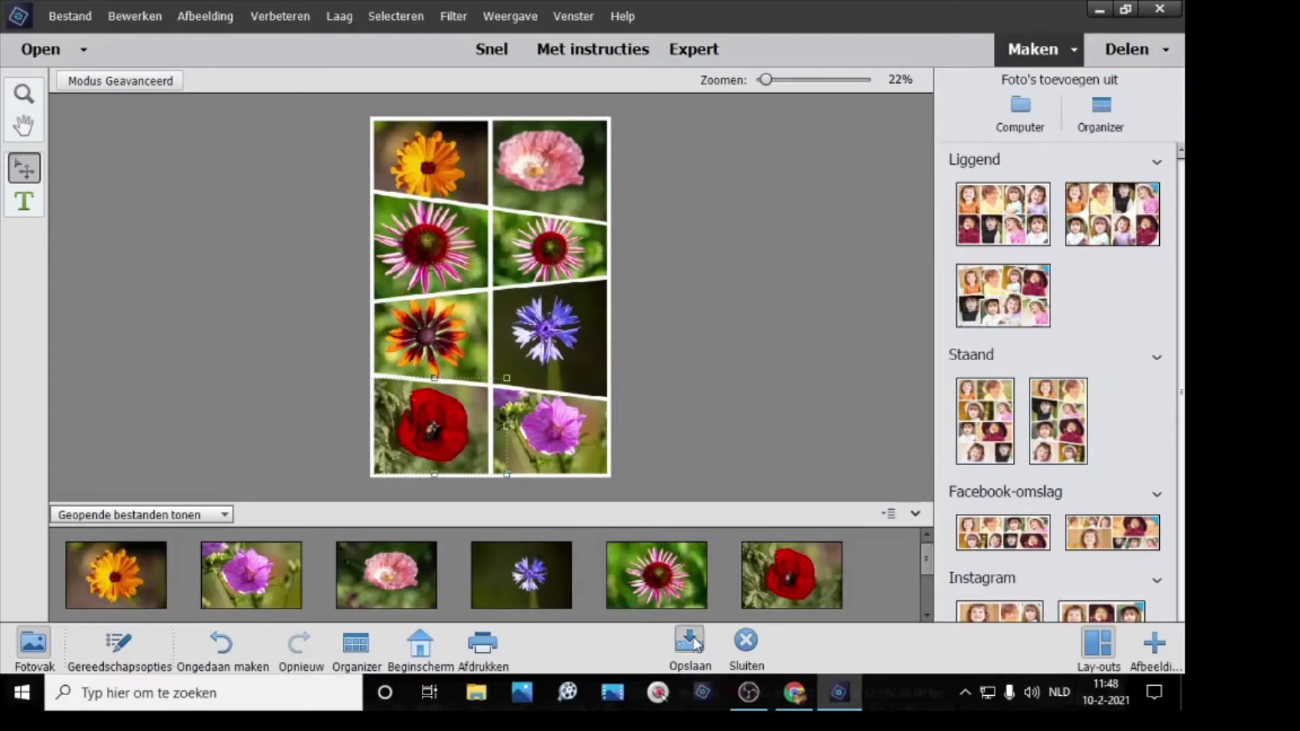
Step: Start saving the collage and name the file "bloem 2 met frame"
{"action": "left_click", "coordinate": [698, 661]}
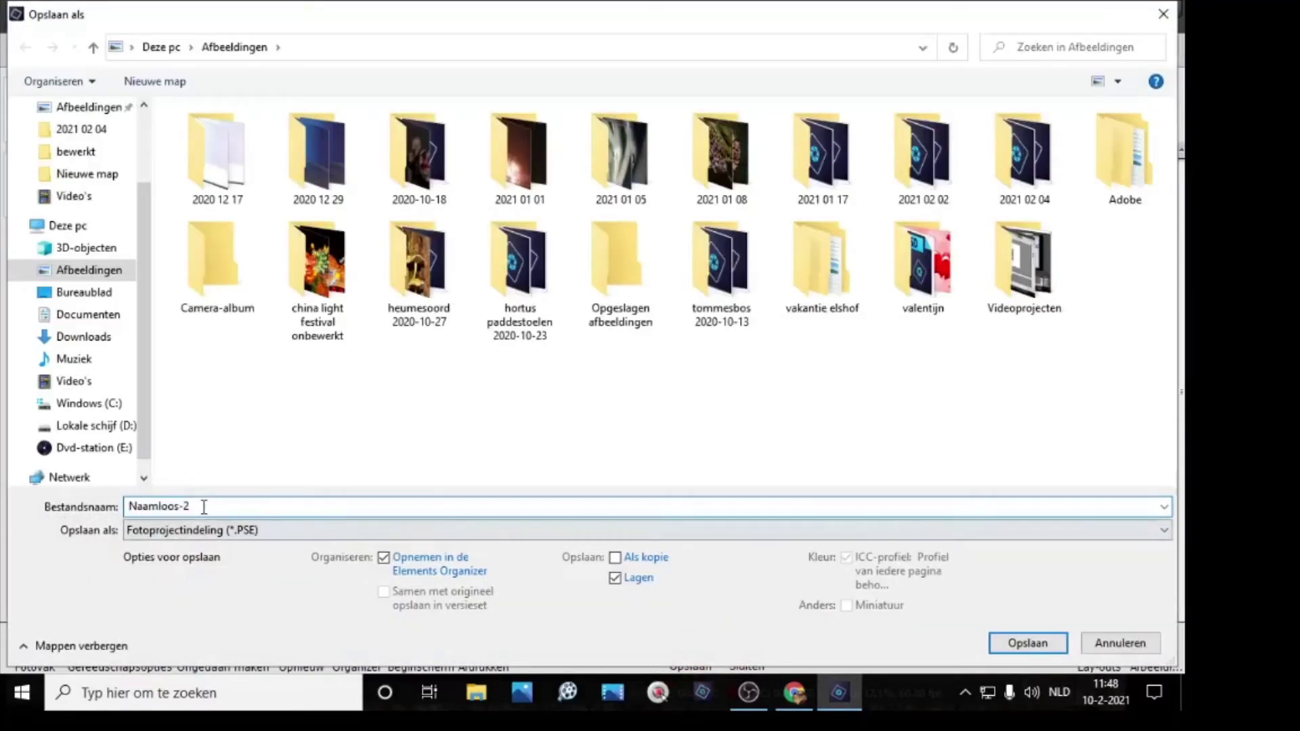
{"action": "left_click", "coordinate": [5, 482]}
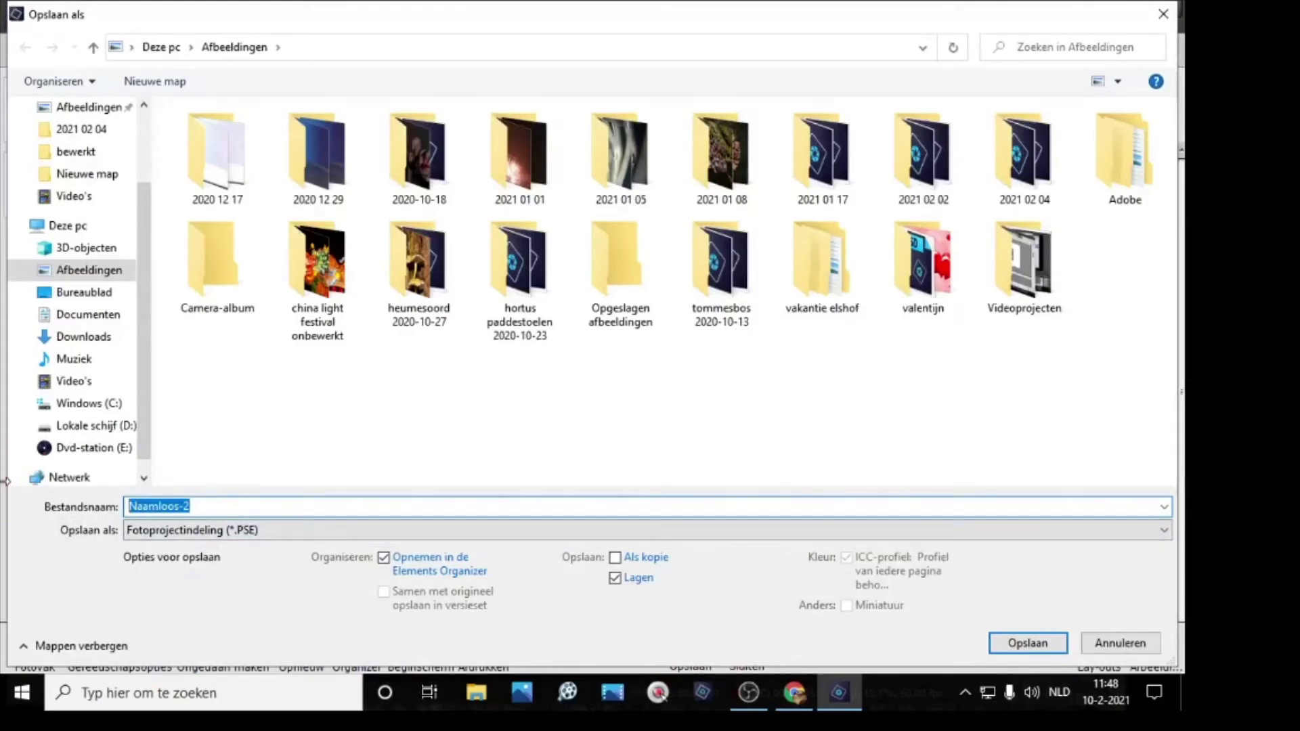
{"action": "type", "text": "bloem"}
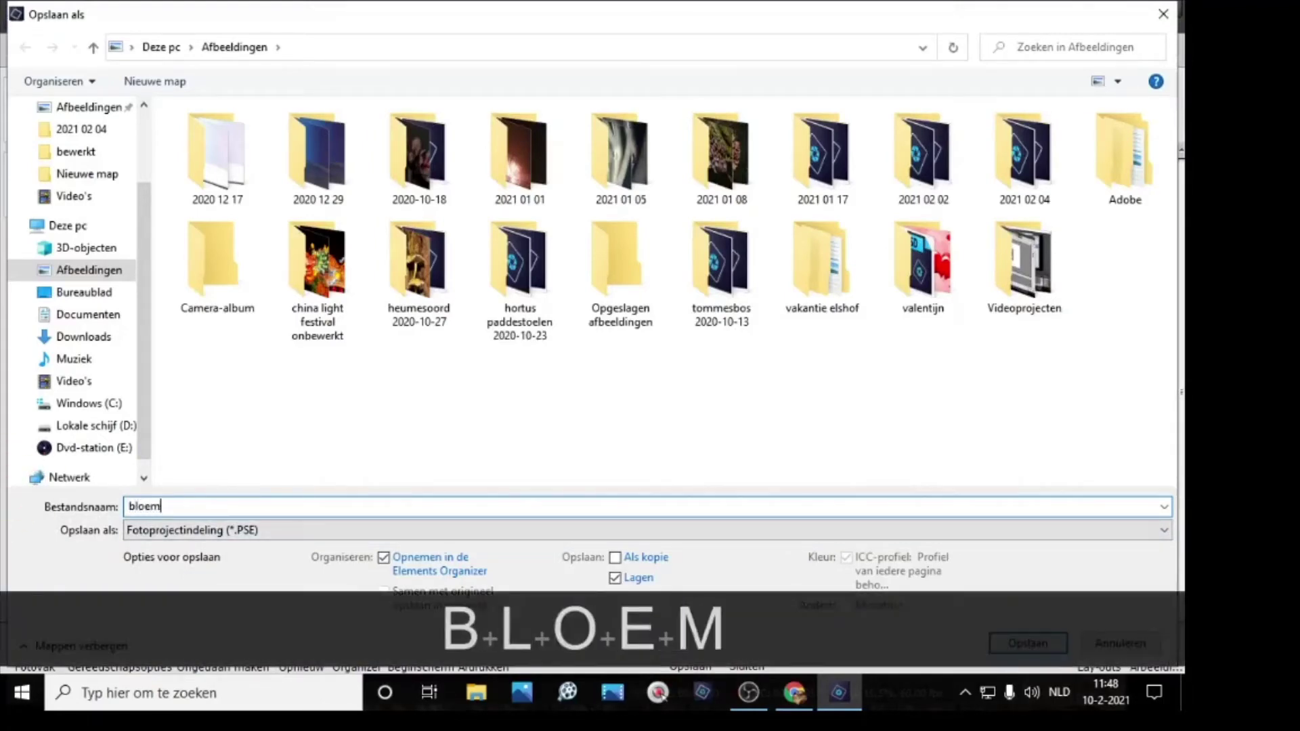
{"action": "type", "text": " 2"}
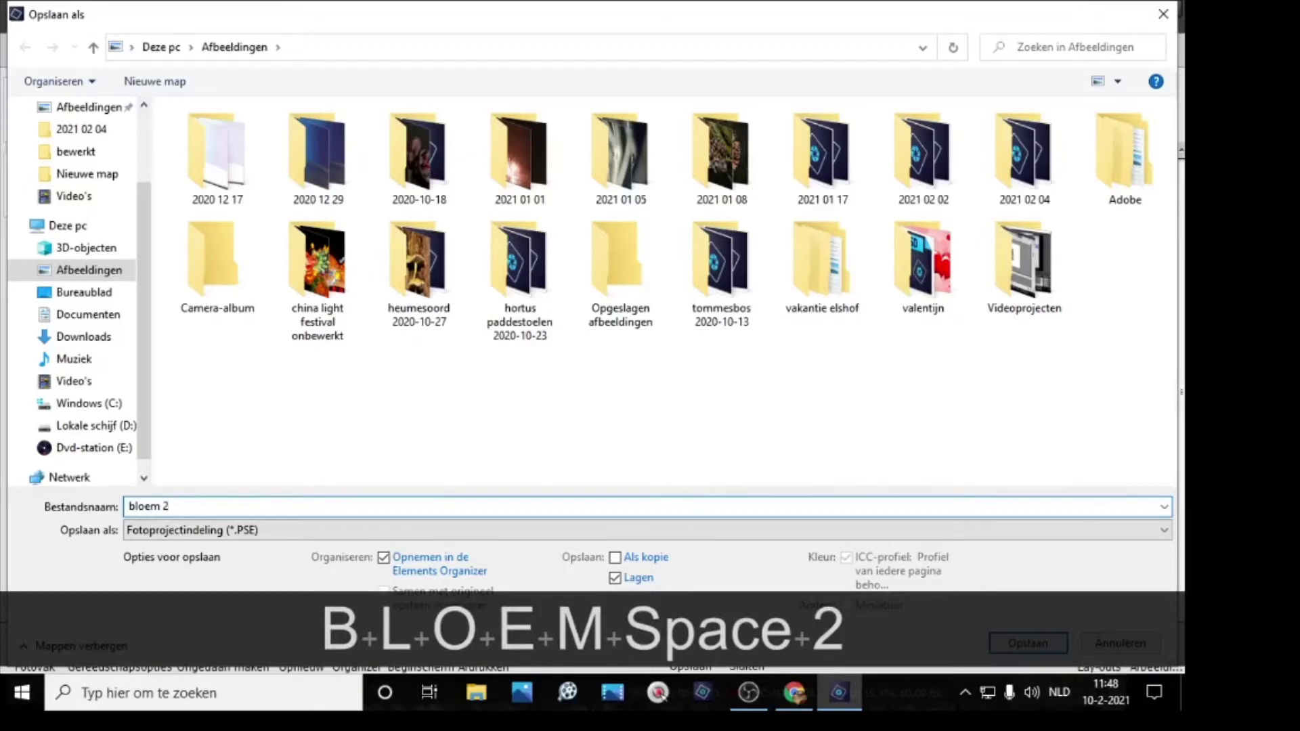
{"action": "type", "text": " fr"}
{"action": "key", "text": "BackSpace"}
{"action": "key", "text": "BackSpace"}
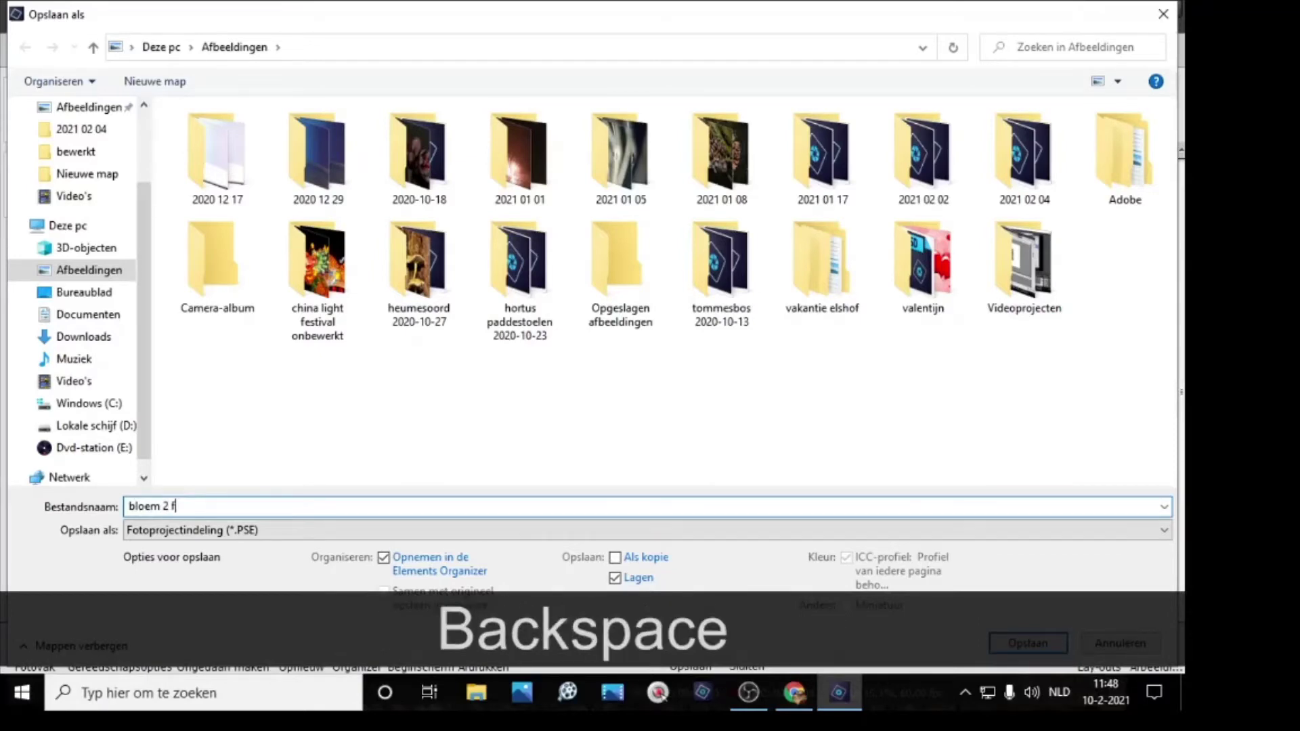
{"action": "type", "text": "met frame"}
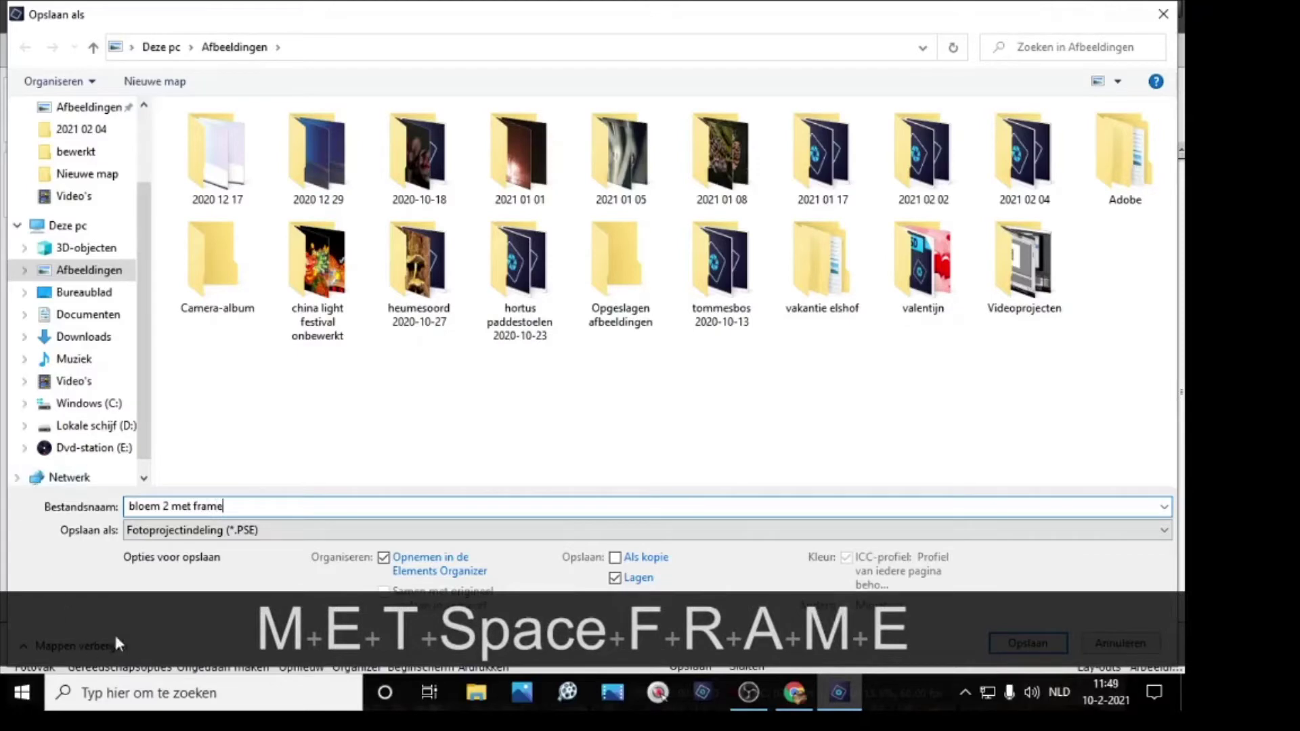
Step: Choose the Photoshop (*.PSD;*.PDD) format and save the collage to the Bureaublad folder
{"action": "left_click", "coordinate": [168, 532]}
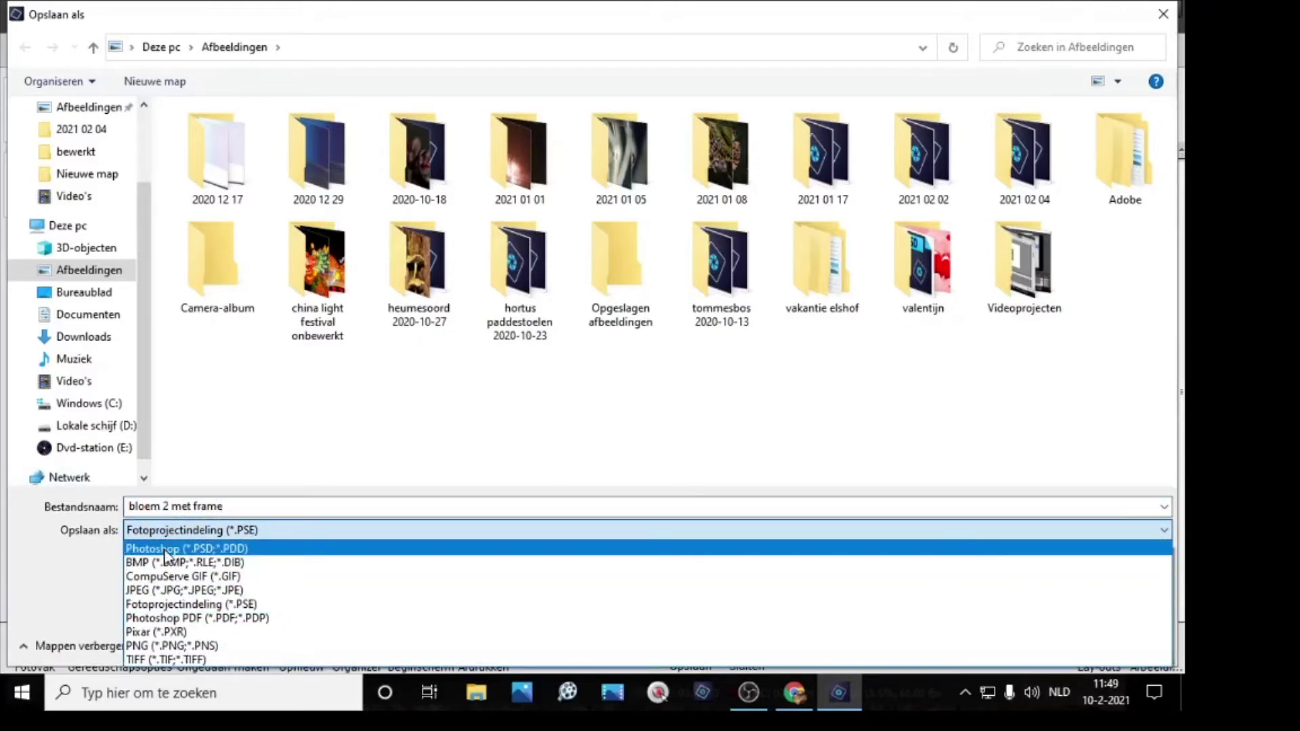
{"action": "left_click", "coordinate": [167, 550]}
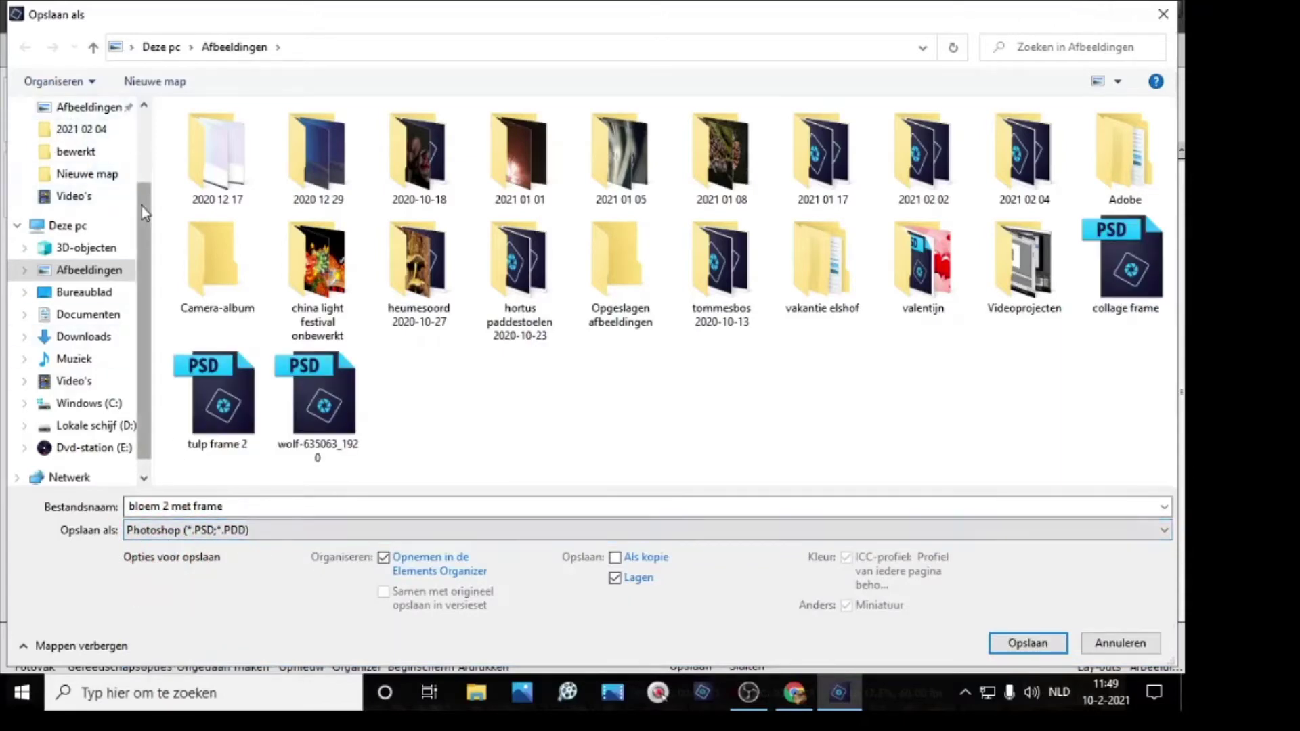
{"action": "left_click_drag", "start_coordinate": [140, 206], "coordinate": [140, 127]}
{"action": "left_click", "coordinate": [99, 142]}
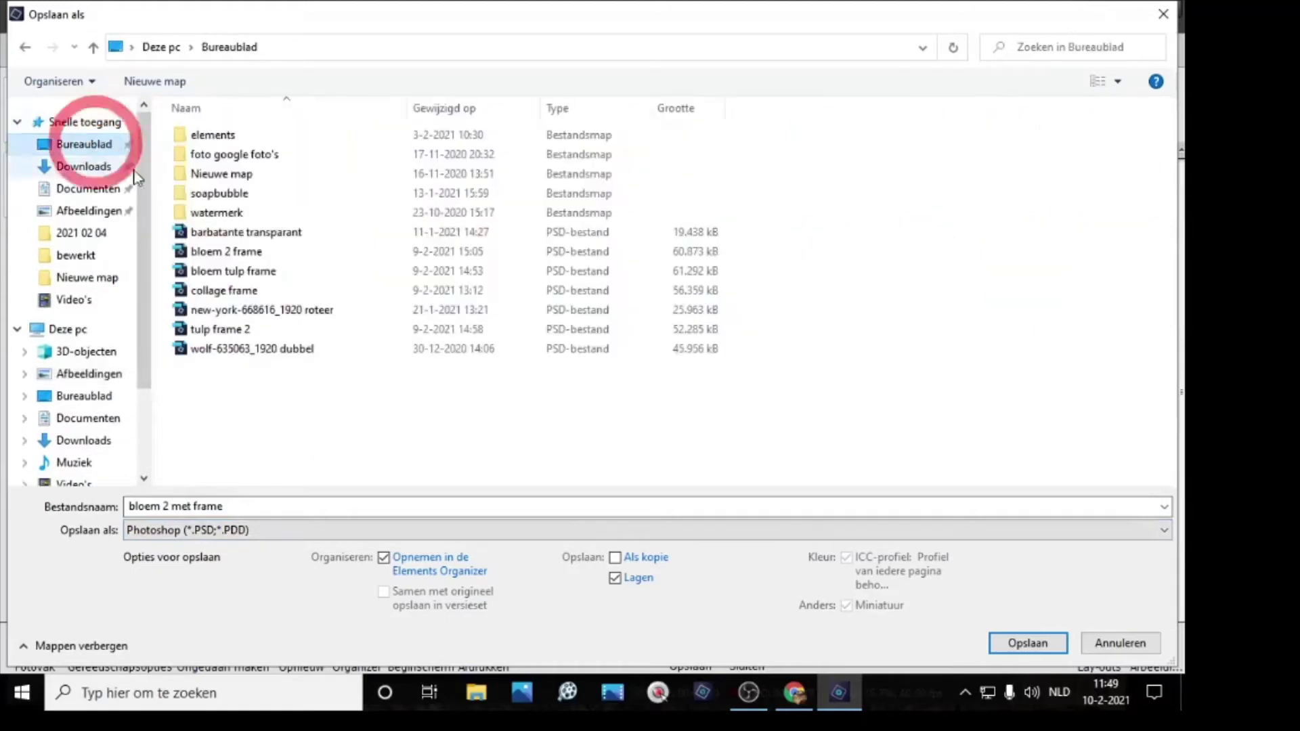
{"action": "left_click", "coordinate": [1021, 644]}
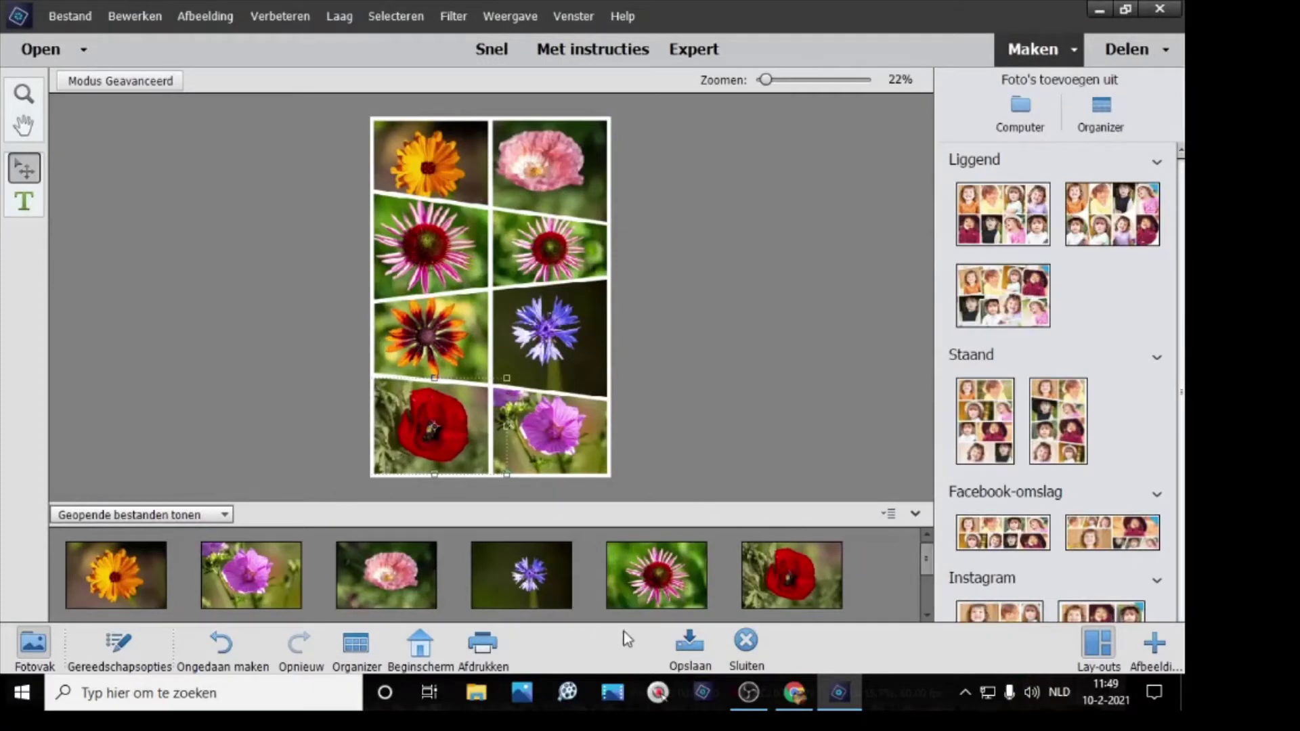
Step: Close the collage project without saving changes again, and close all the remaining flower photos
{"action": "left_click", "coordinate": [746, 643]}
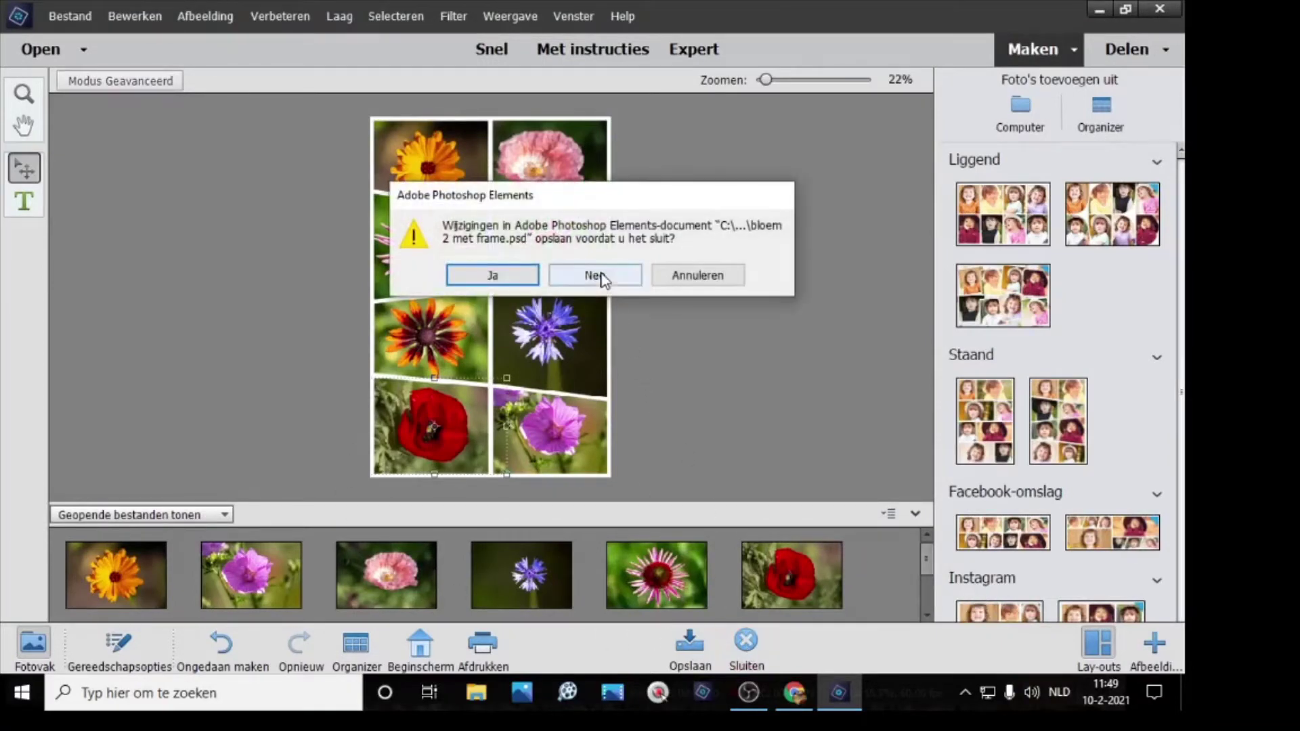
{"action": "left_click", "coordinate": [594, 275]}
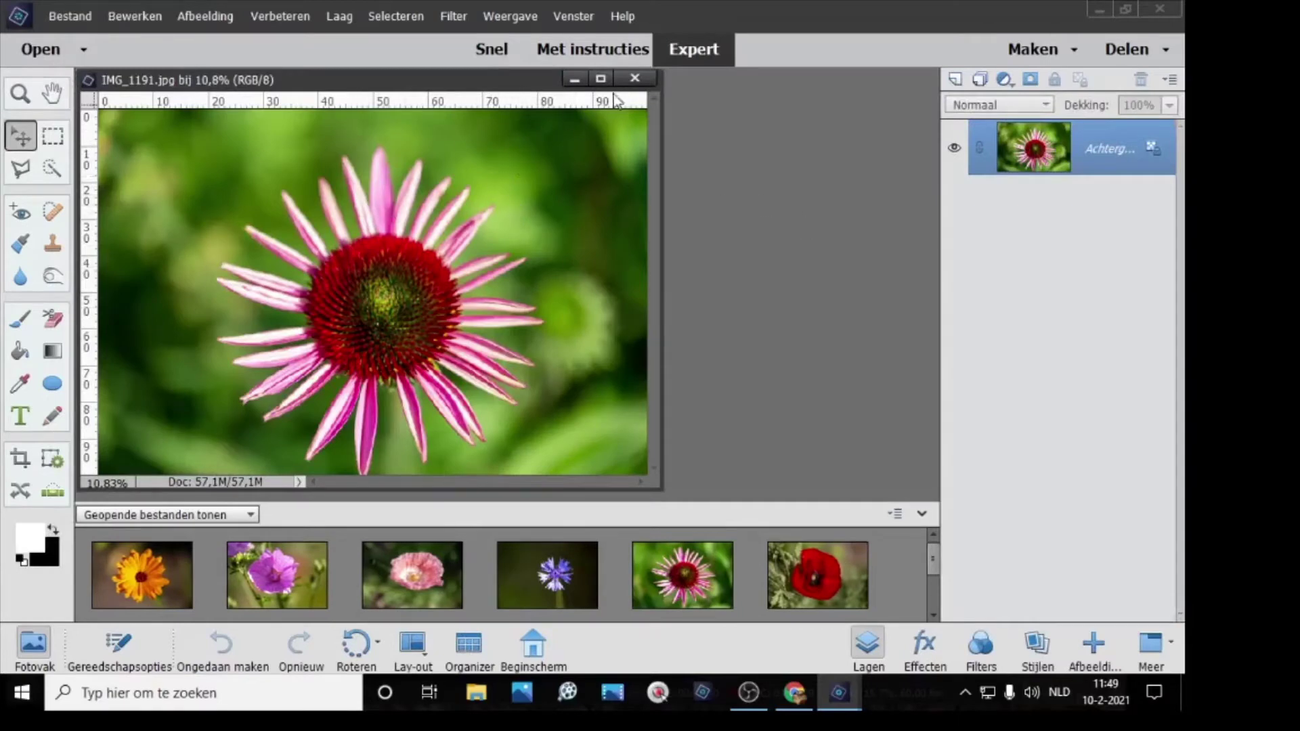
{"action": "left_click", "coordinate": [635, 78]}
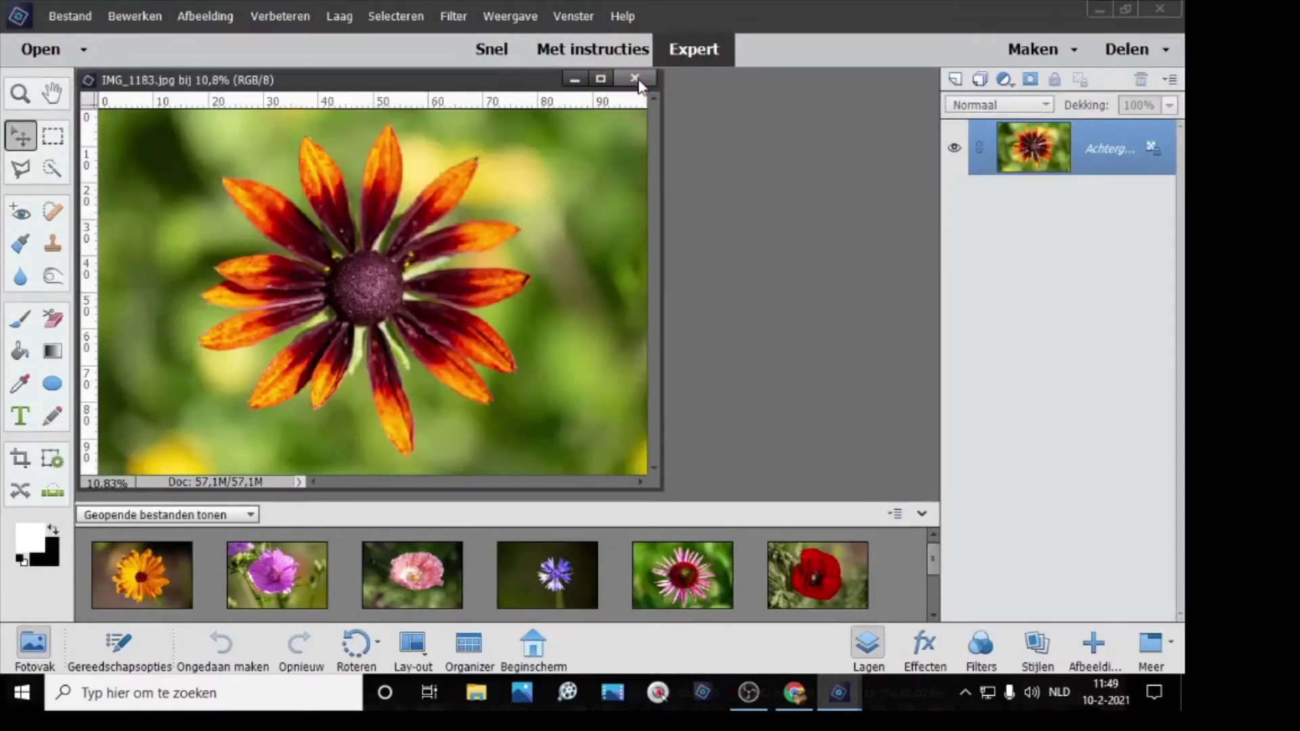
{"action": "left_click", "coordinate": [636, 79]}
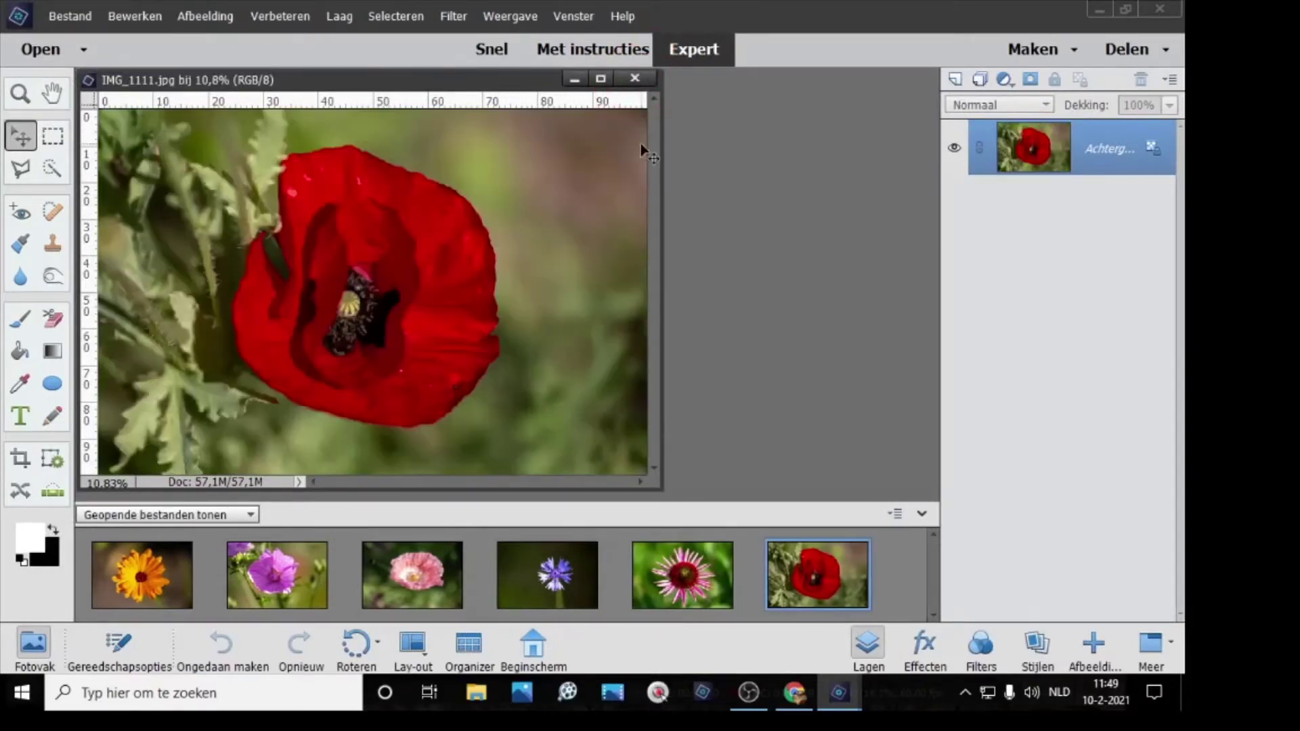
{"action": "left_click", "coordinate": [76, 17]}
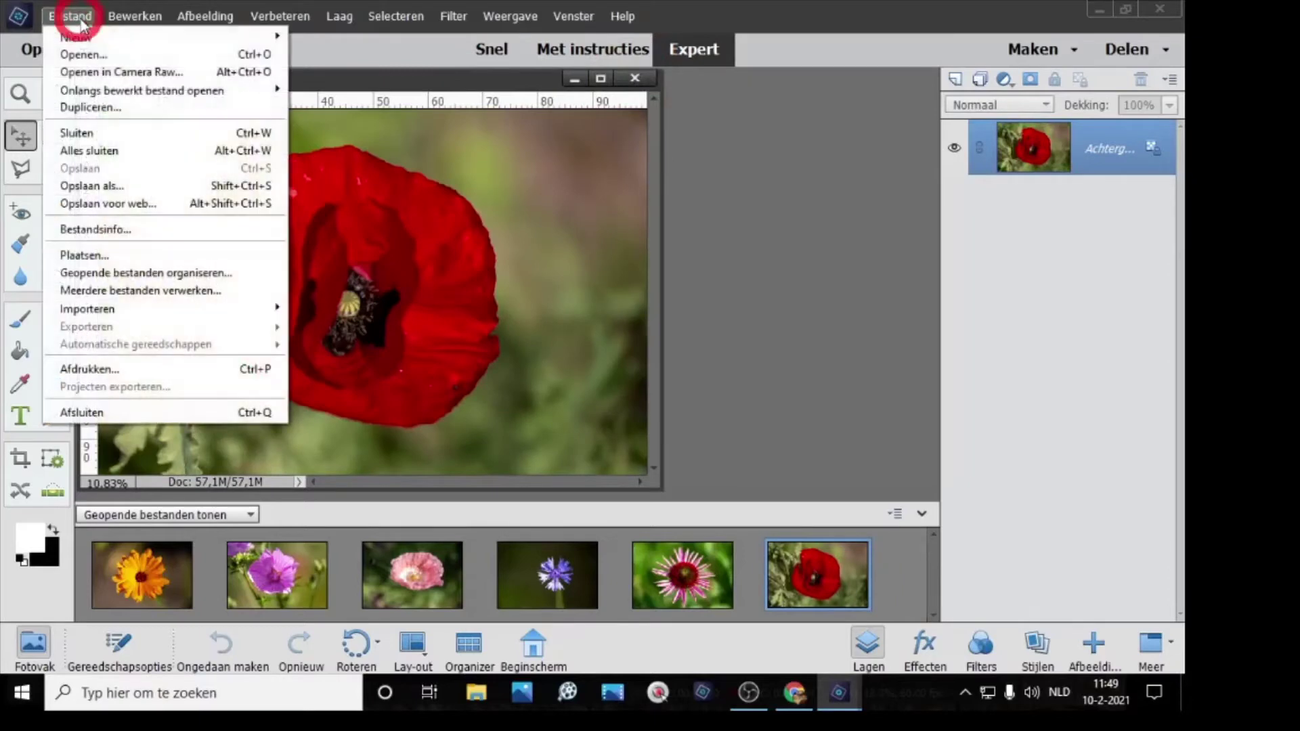
{"action": "left_click", "coordinate": [103, 152]}
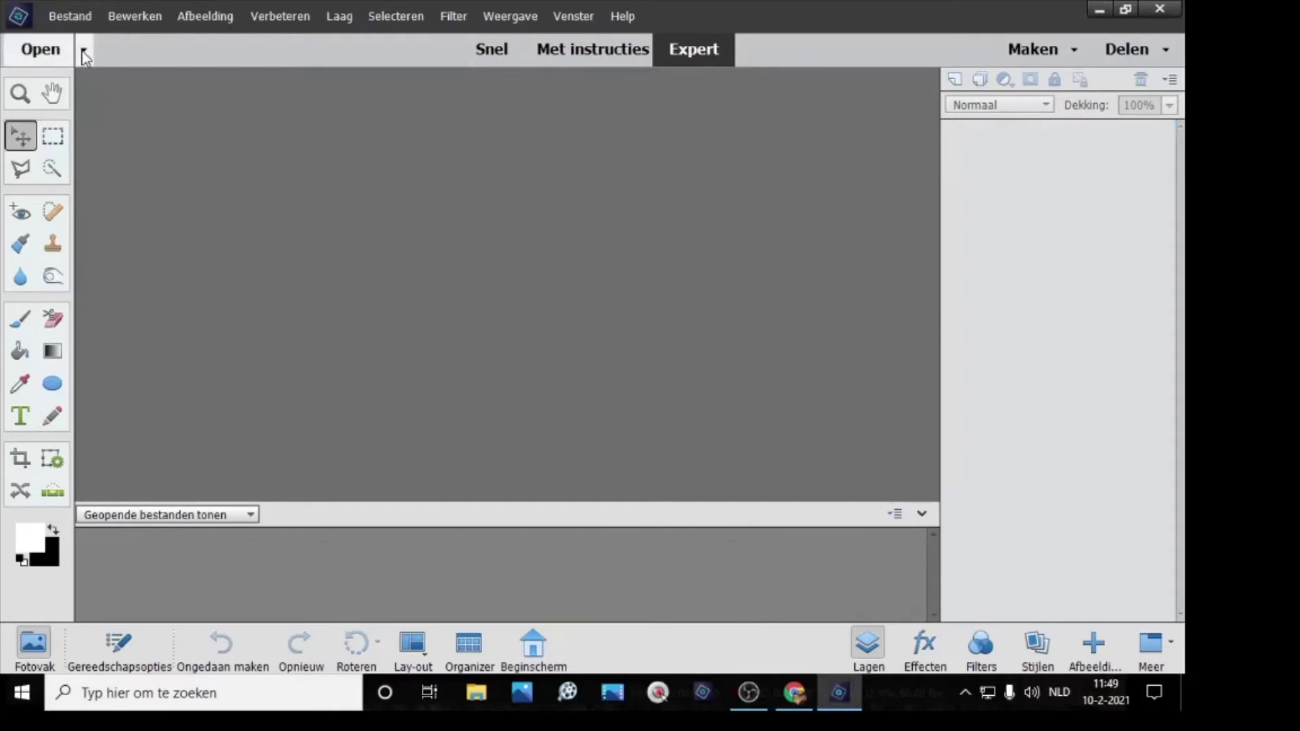
Step: Reopen the recently edited file "bloem 2 met frame.psd" and dock its floating window as a tab
{"action": "left_click", "coordinate": [85, 16]}
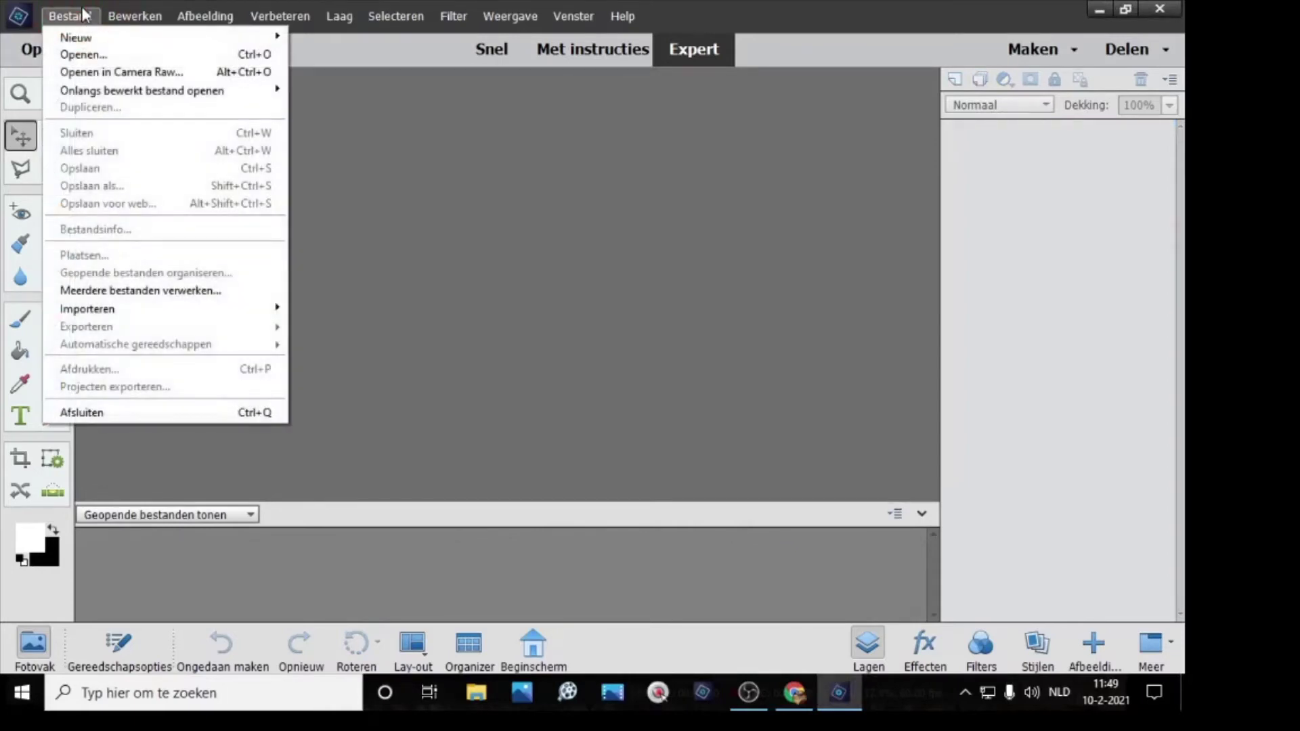
{"action": "mouse_move", "coordinate": [108, 92]}
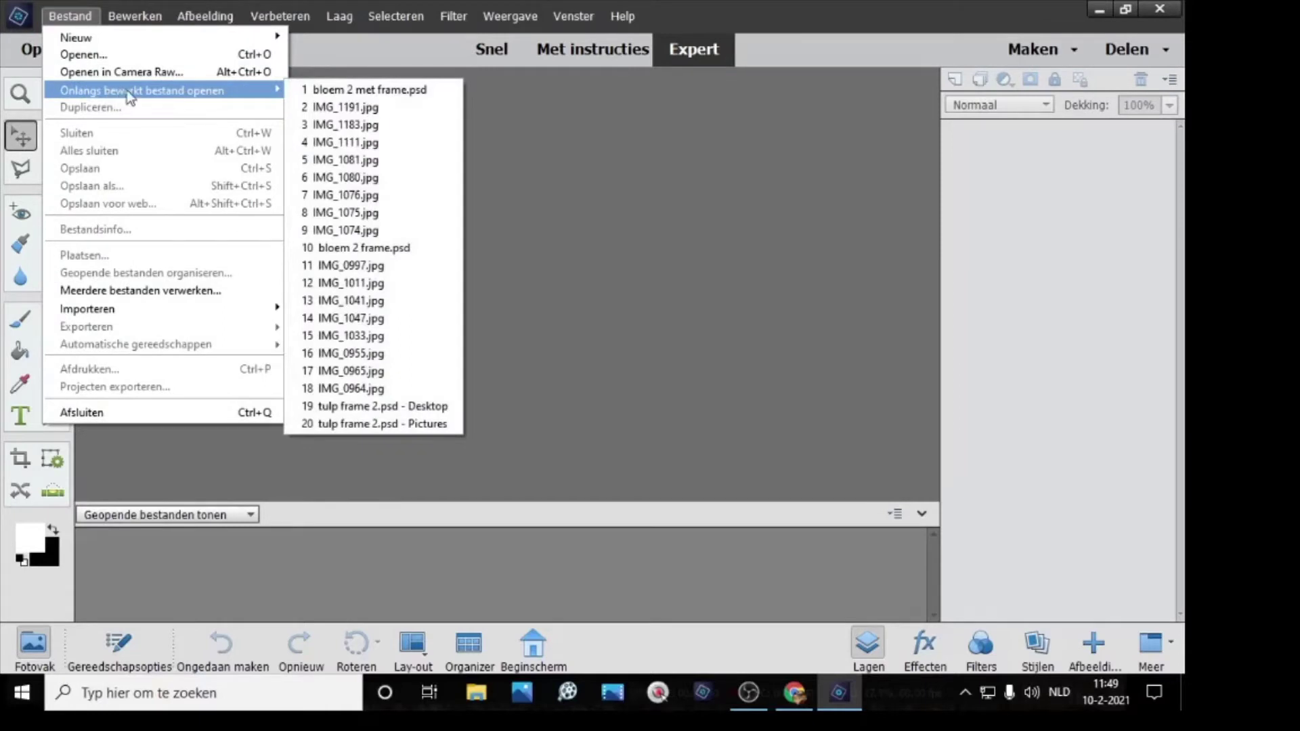
{"action": "left_click", "coordinate": [84, 18]}
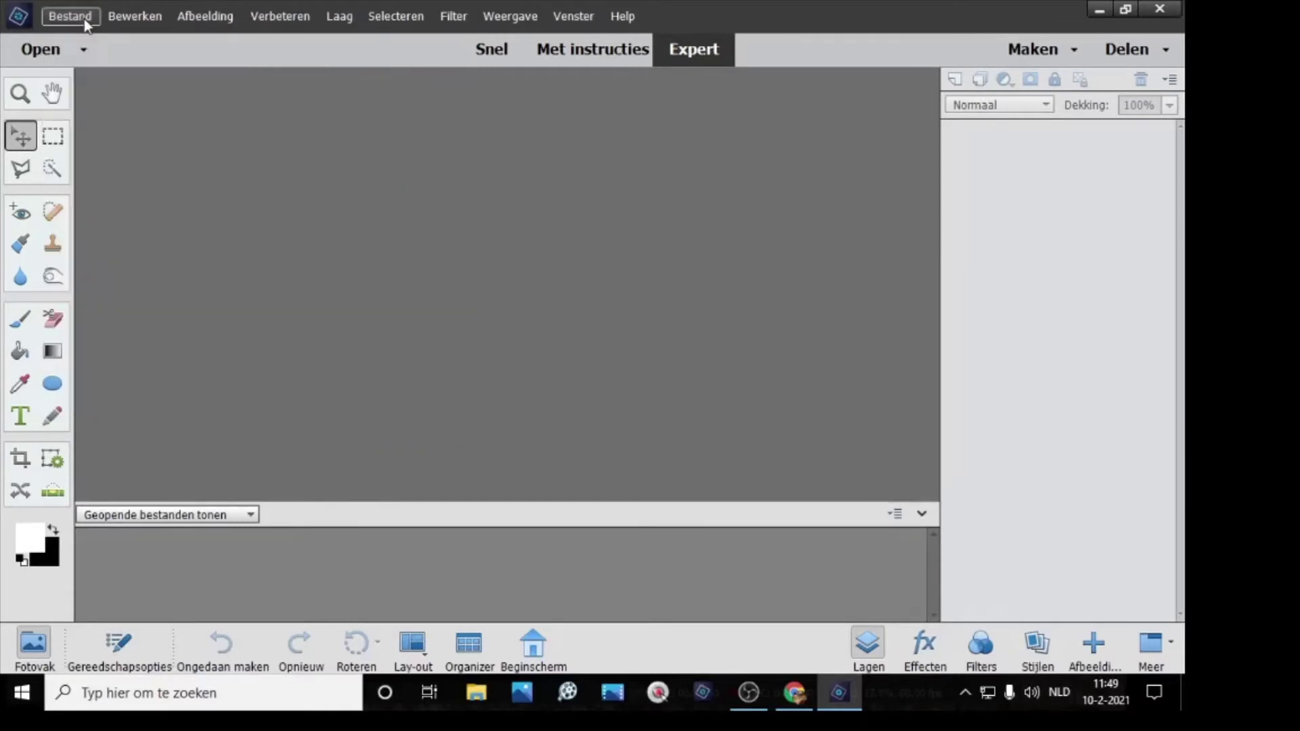
{"action": "left_click", "coordinate": [84, 19]}
{"action": "mouse_move", "coordinate": [115, 92]}
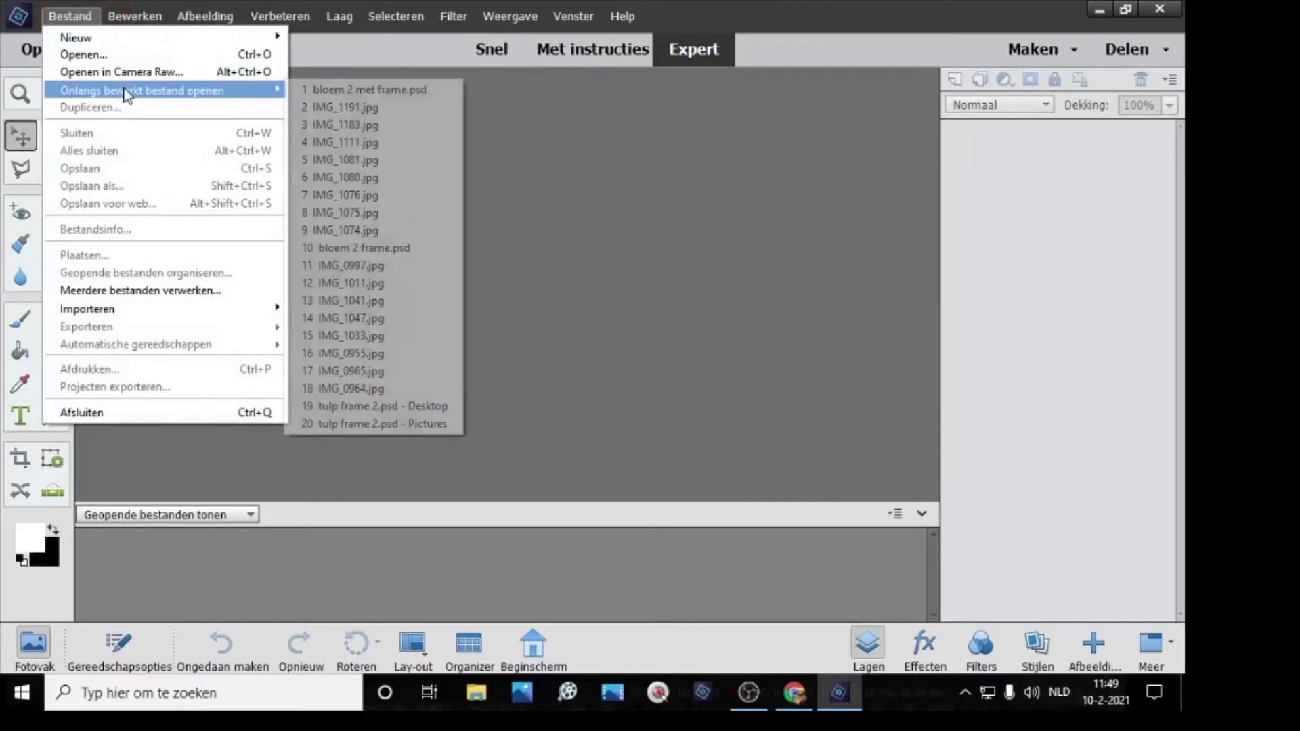
{"action": "left_click", "coordinate": [362, 91]}
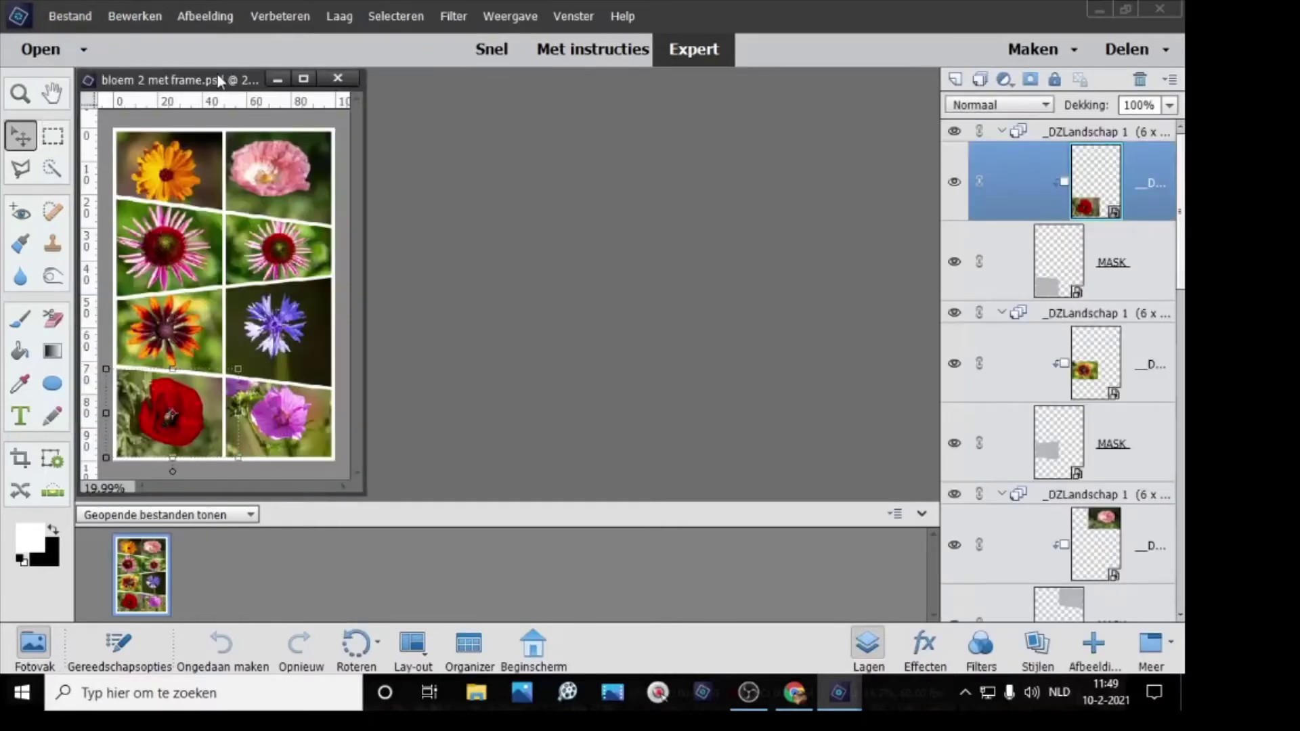
{"action": "left_click_drag", "start_coordinate": [217, 75], "coordinate": [362, 80]}
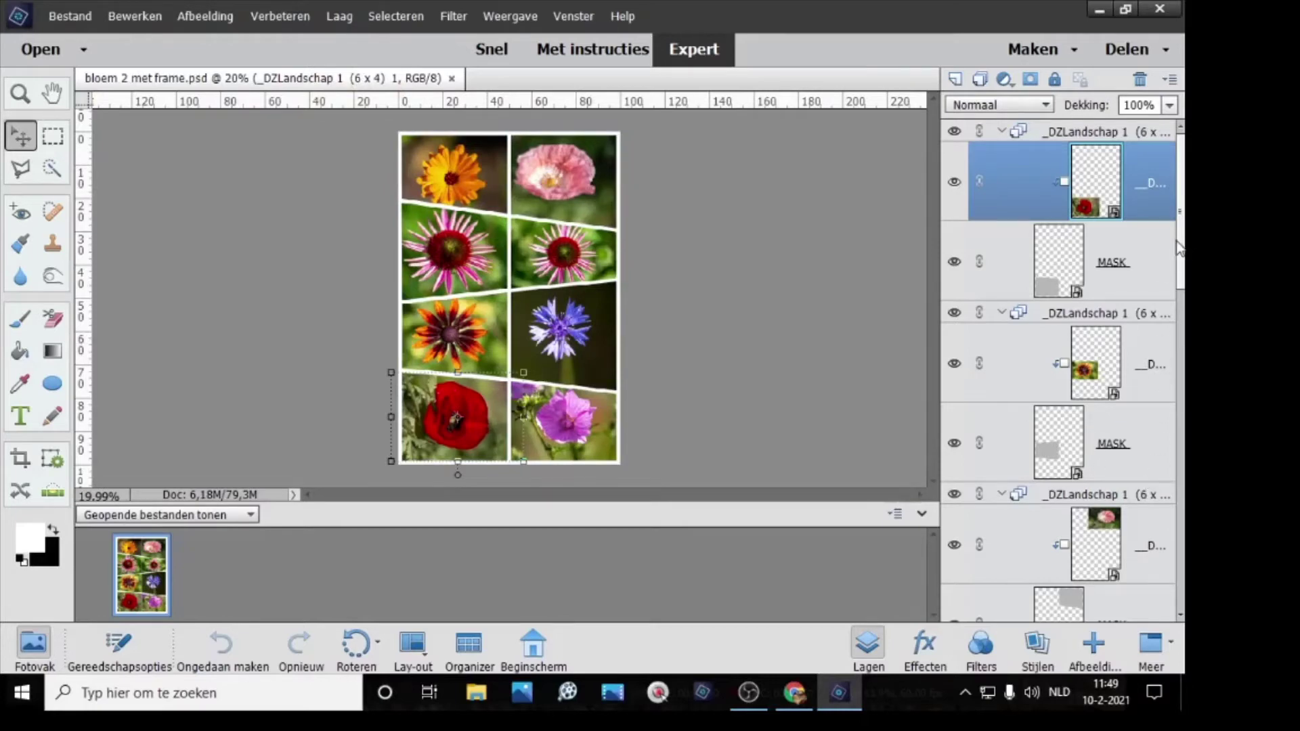
Step: Review the collage's frame and mask layers, and flatten them all into a single layer
{"action": "left_click_drag", "start_coordinate": [1179, 247], "coordinate": [1185, 347]}
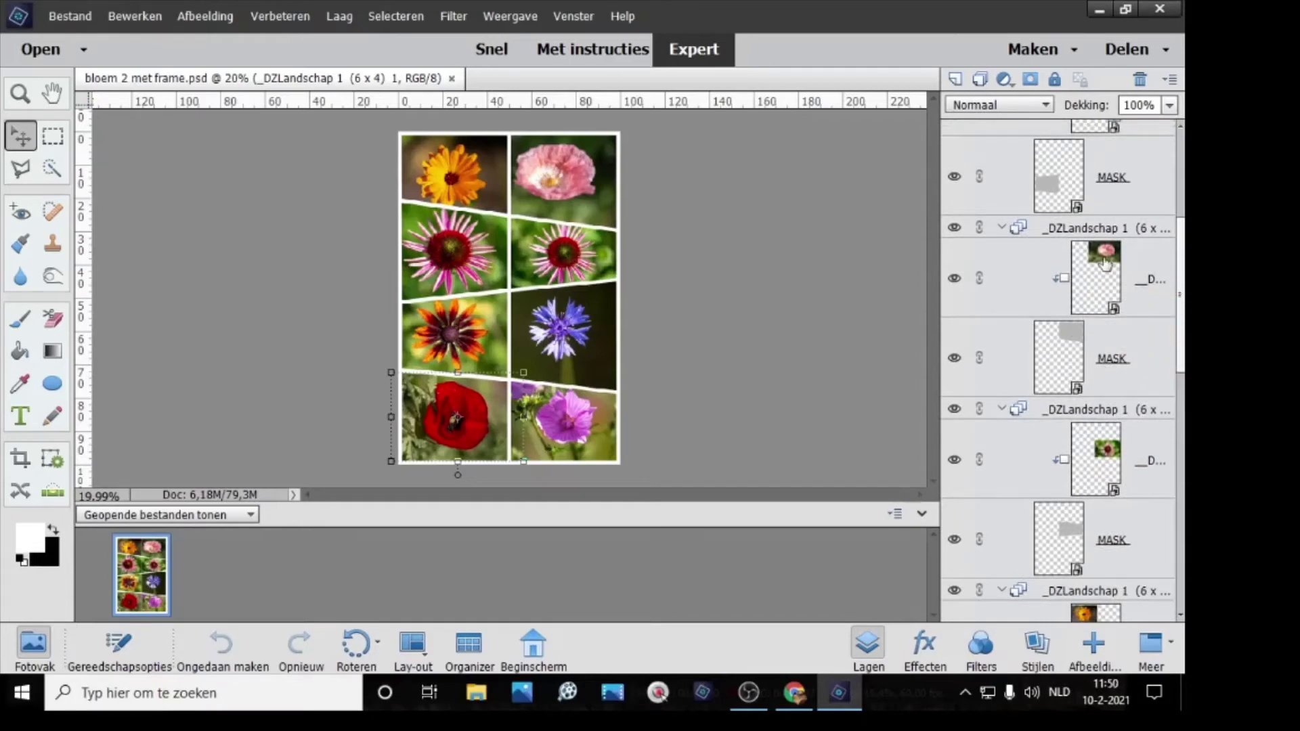
{"action": "left_click_drag", "start_coordinate": [1183, 295], "coordinate": [1181, 174]}
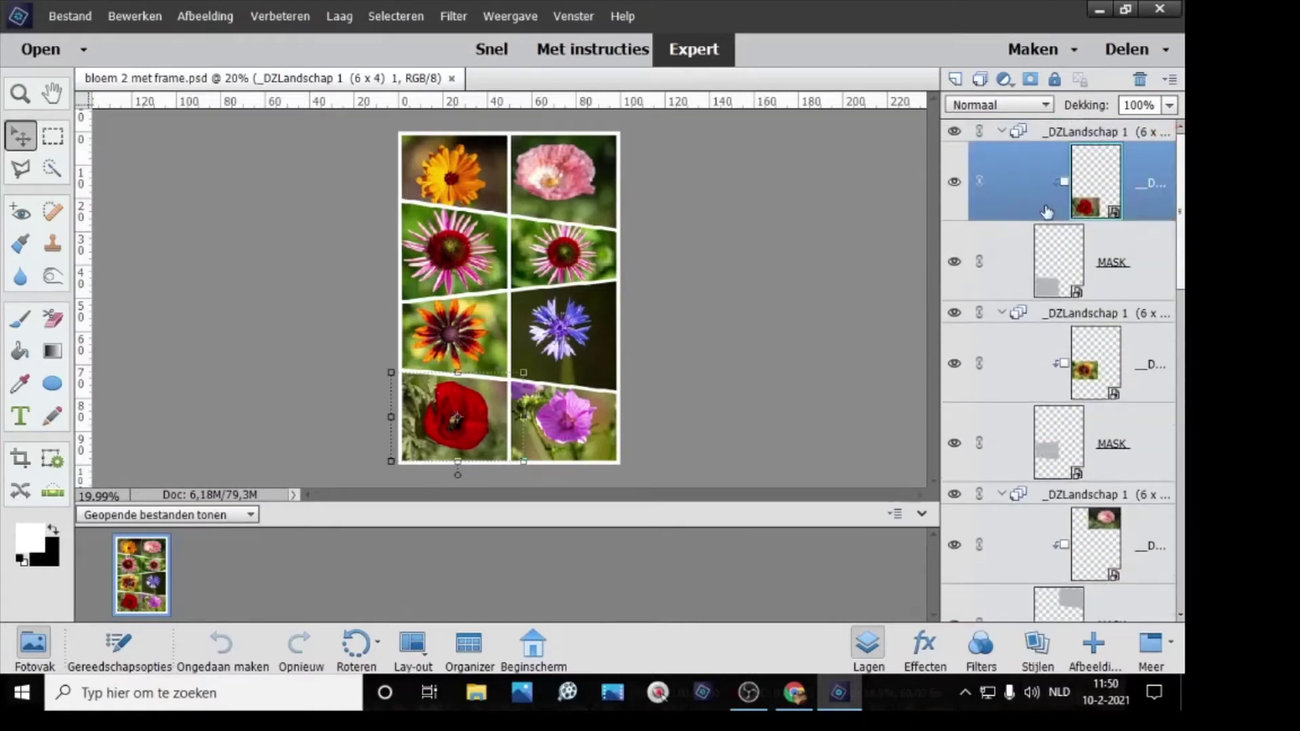
{"action": "right_click", "coordinate": [1017, 165]}
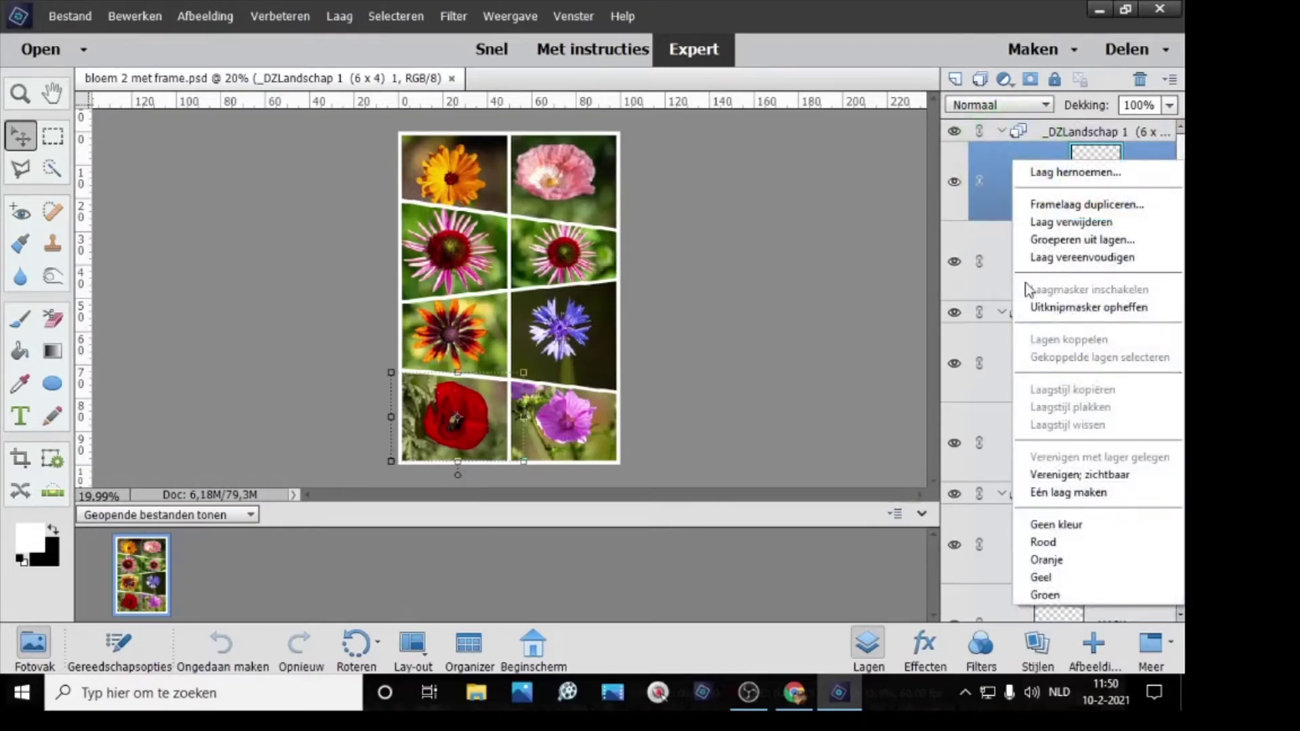
{"action": "left_click", "coordinate": [1057, 493]}
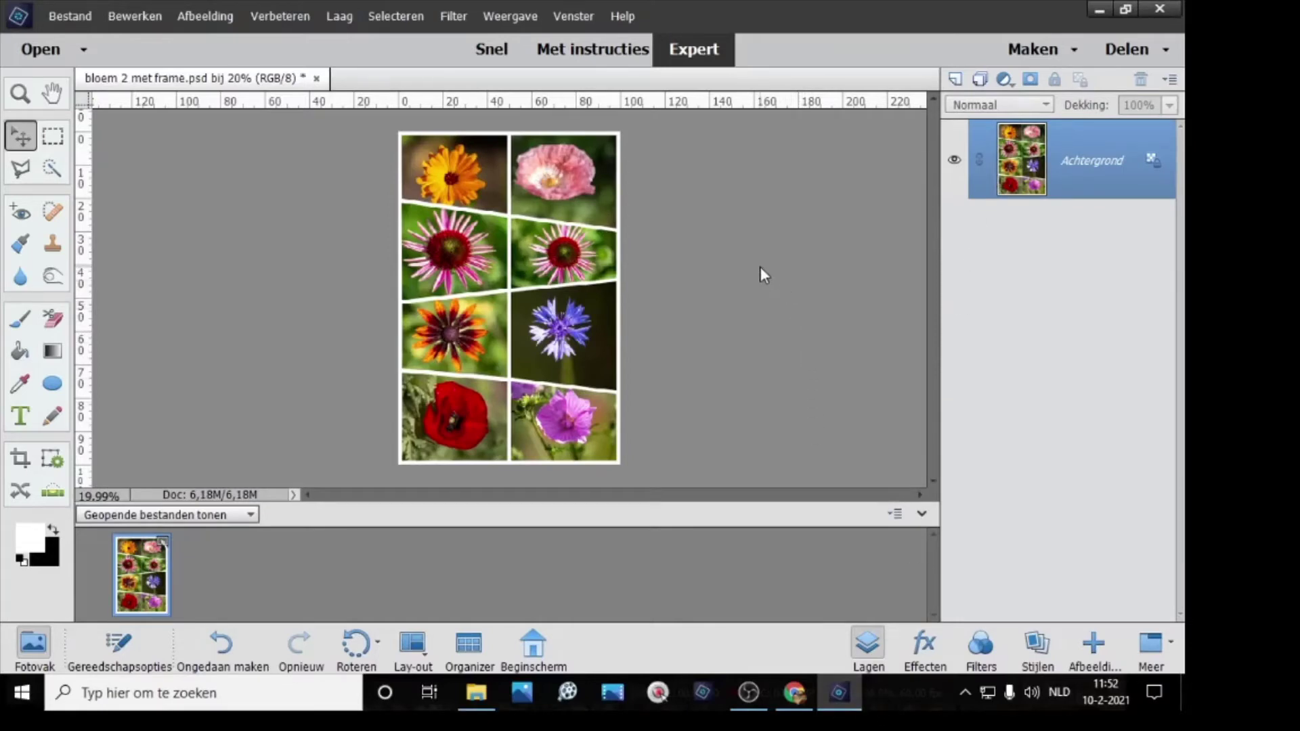
Step: Add a new empty layer above the background and set white as foreground and black as background colour
{"action": "left_click", "coordinate": [956, 80]}
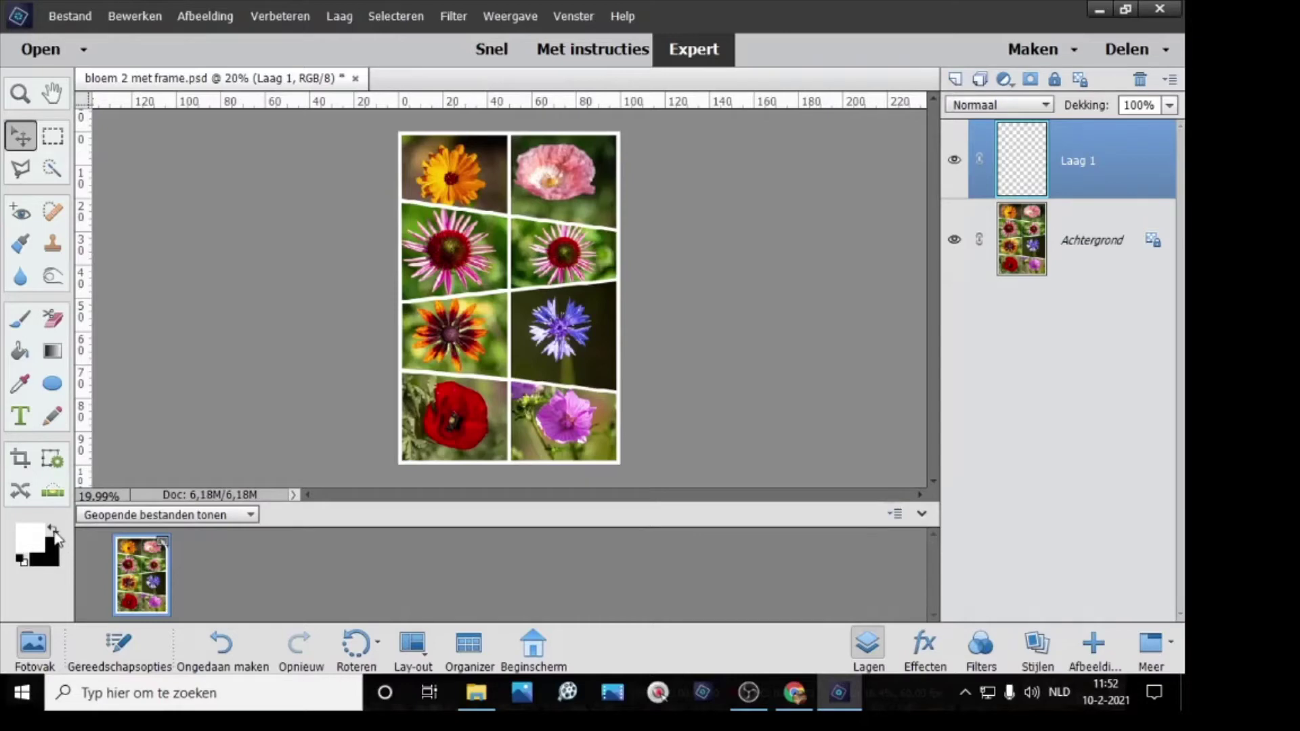
{"action": "left_click", "coordinate": [21, 559]}
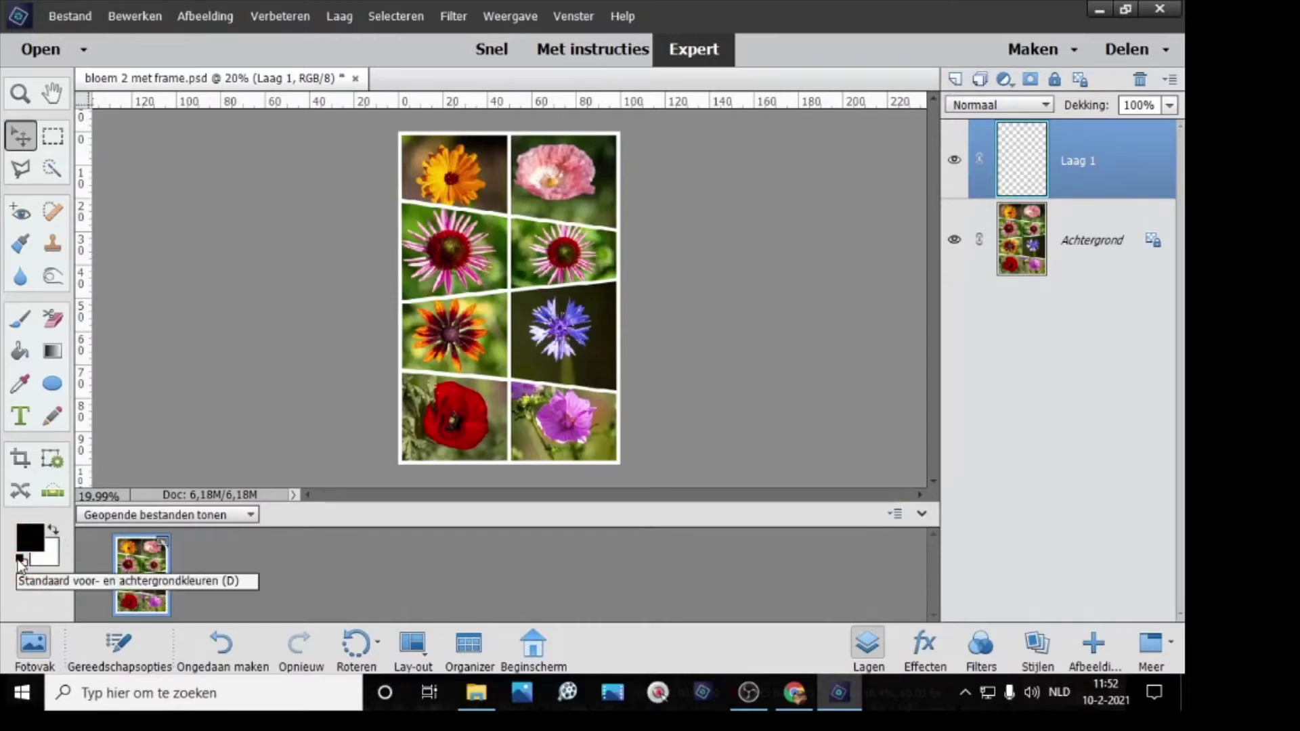
{"action": "left_click", "coordinate": [53, 531]}
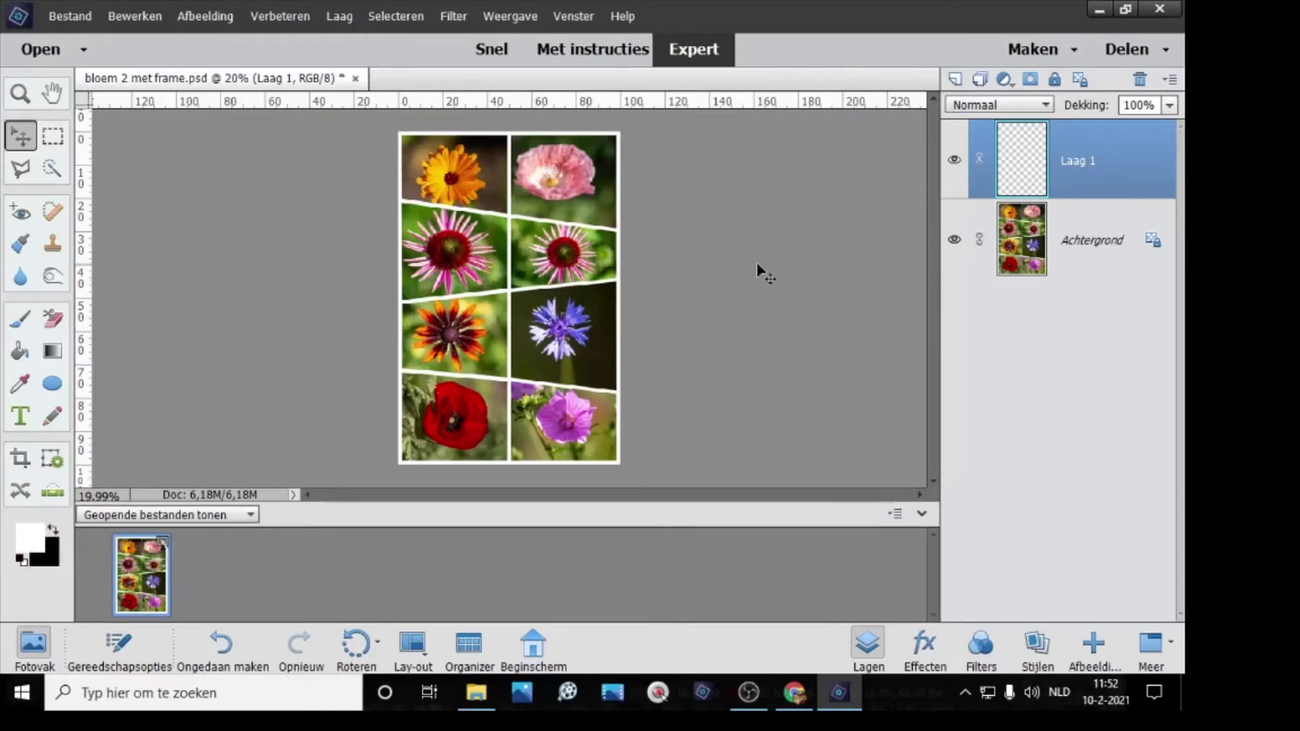
Step: Hide the background collage layer and fill the empty Laag 1 with white using the Paint Bucket
{"action": "left_click", "coordinate": [955, 240]}
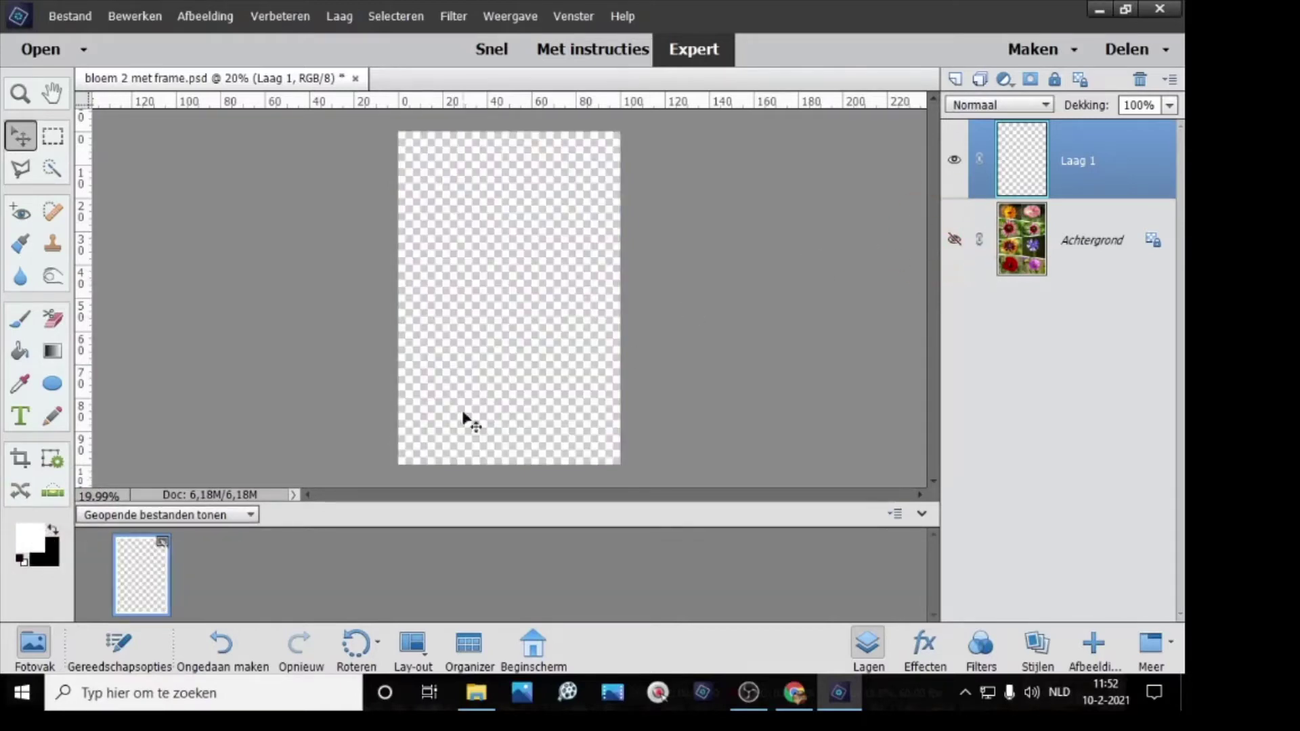
{"action": "left_click", "coordinate": [20, 350]}
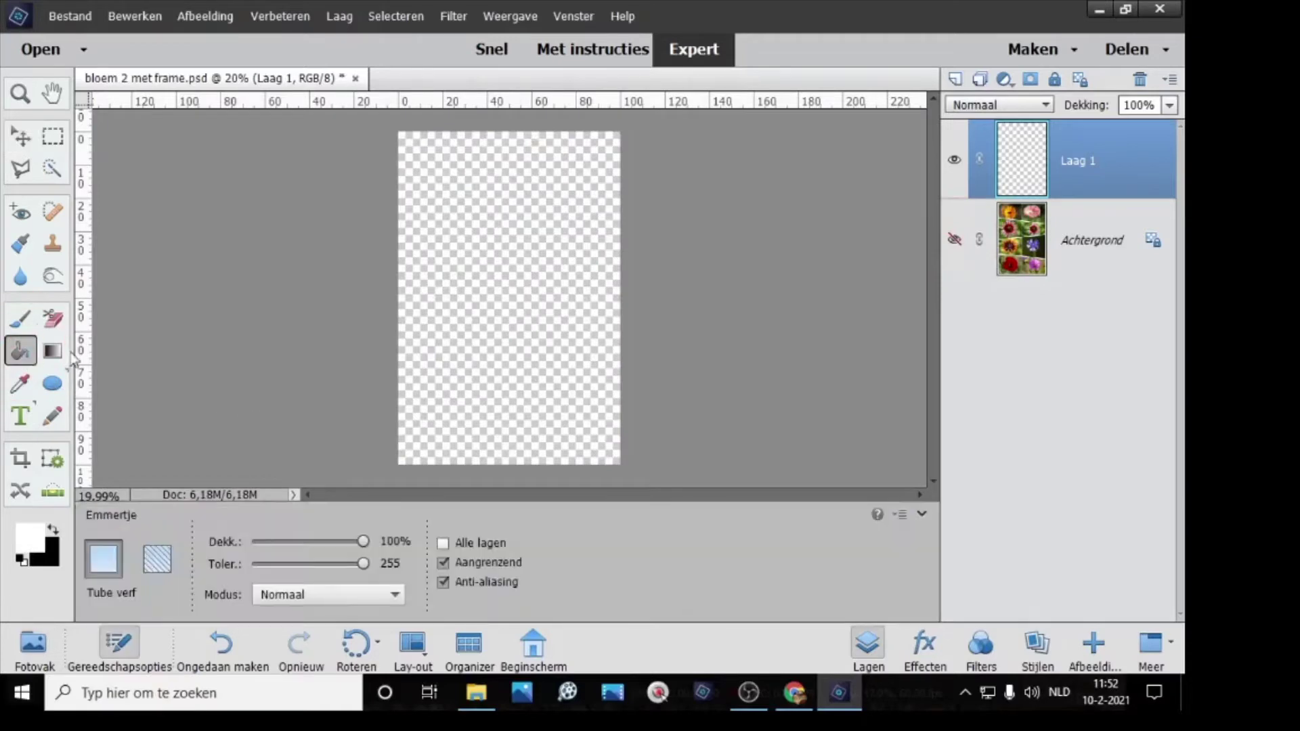
{"action": "left_click", "coordinate": [542, 294]}
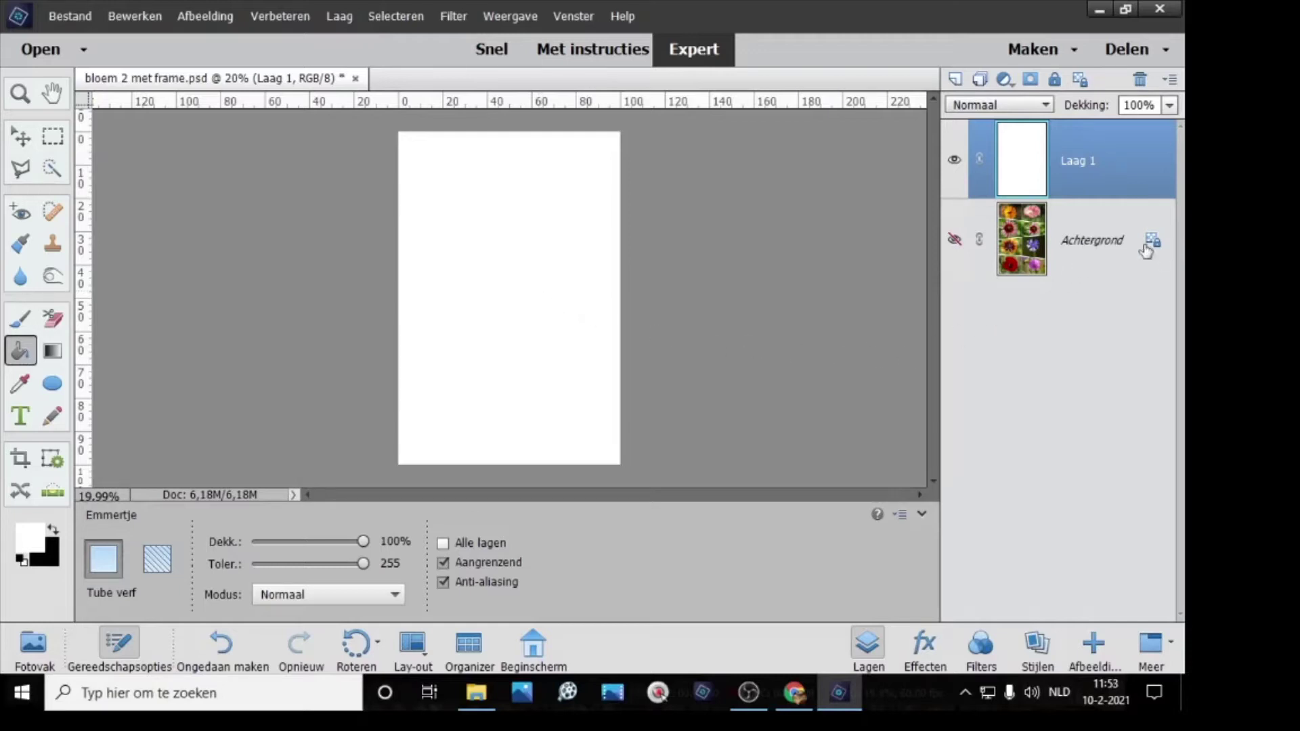
Step: Convert the background into a regular layer with the default name Laag 0 and place it above the white Laag 1
{"action": "left_click", "coordinate": [1092, 241]}
{"action": "double_click", "coordinate": [1091, 241]}
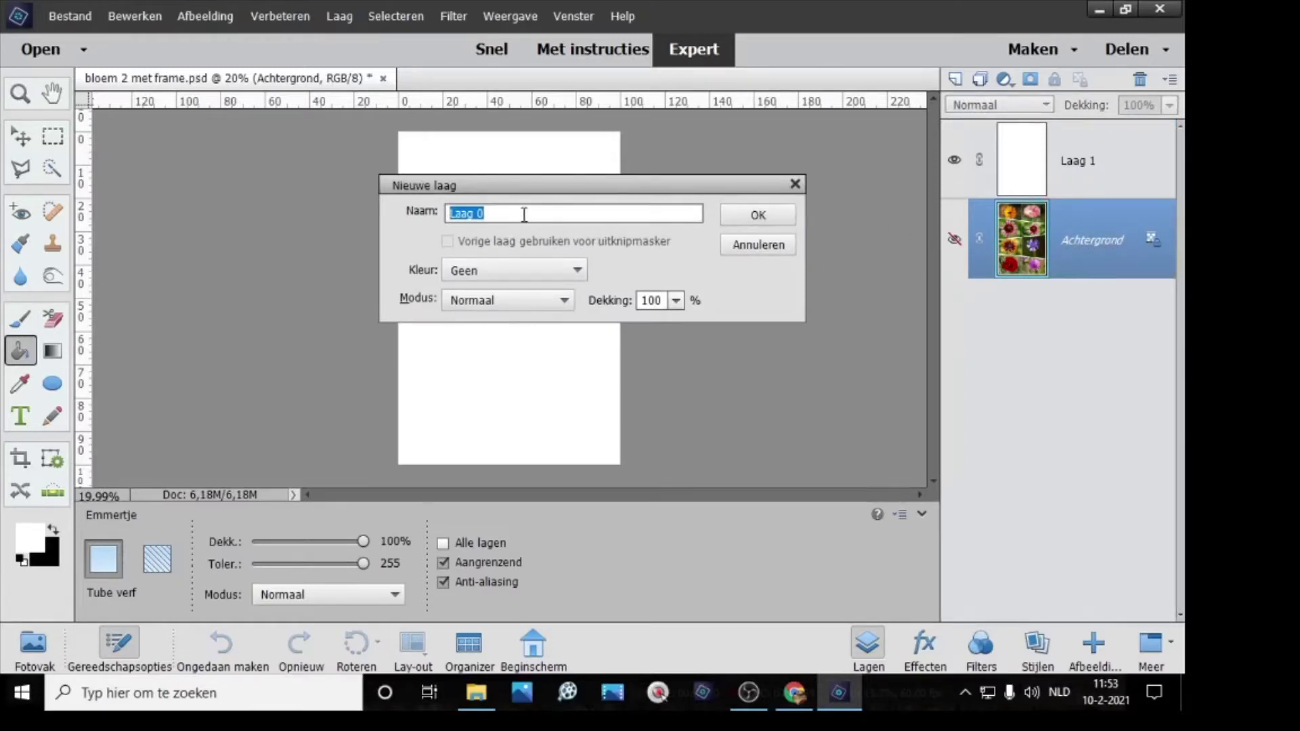
{"action": "left_click", "coordinate": [766, 214]}
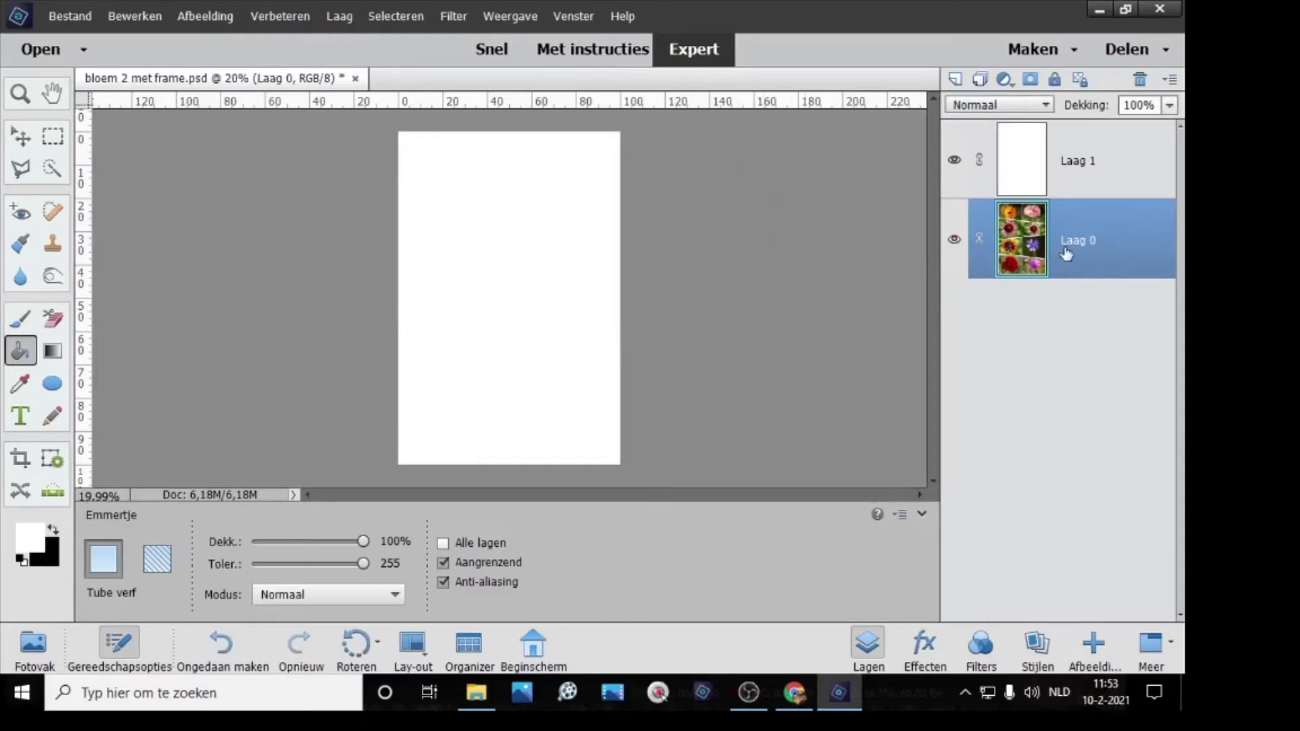
{"action": "left_click_drag", "start_coordinate": [1066, 252], "coordinate": [1048, 151]}
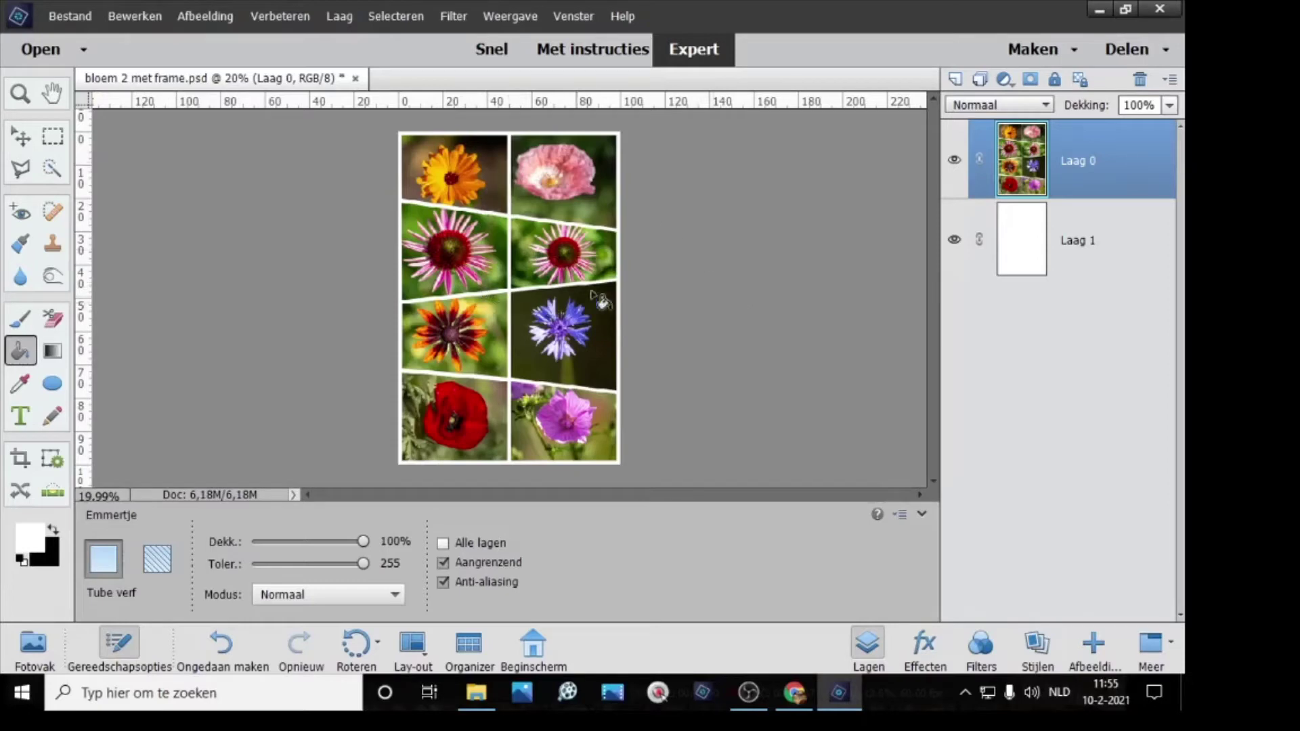
Step: Resize the image proportionally to a width of 600 pixels, resampling with Bicubisch scherper
{"action": "left_click", "coordinate": [21, 137]}
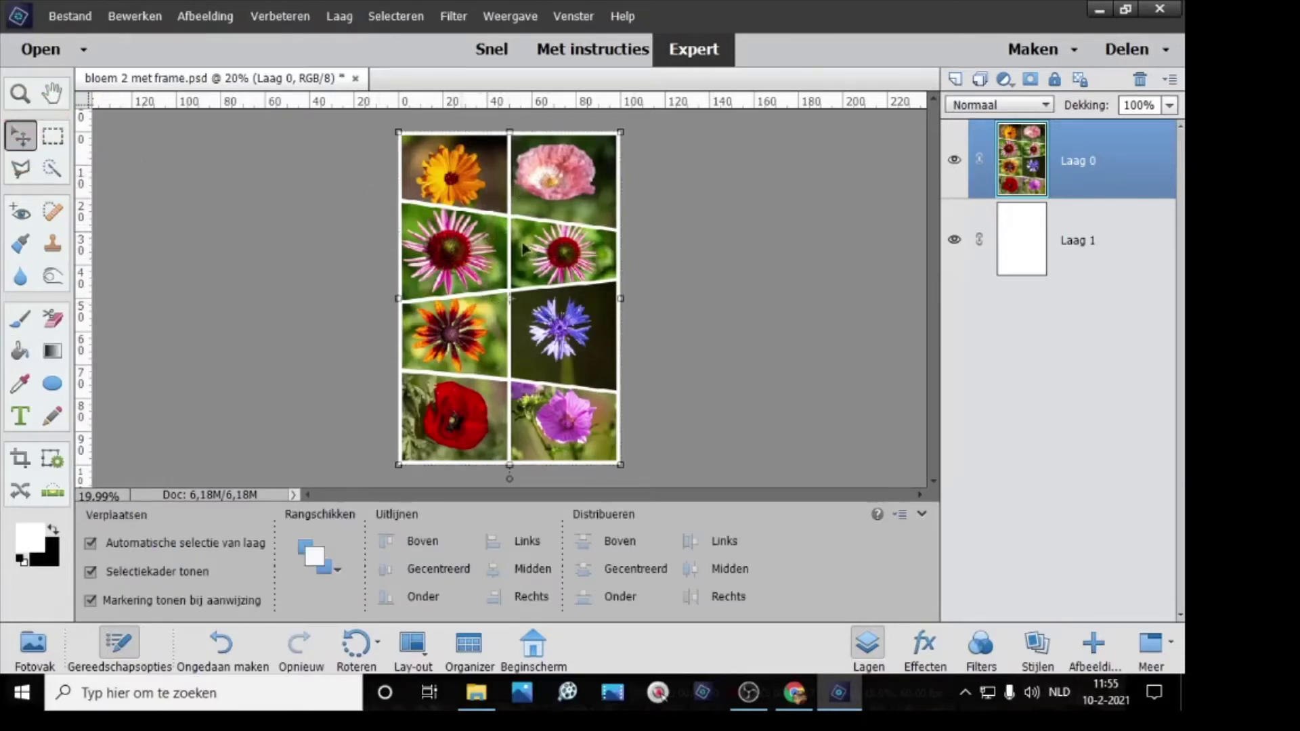
{"action": "left_click", "coordinate": [207, 19]}
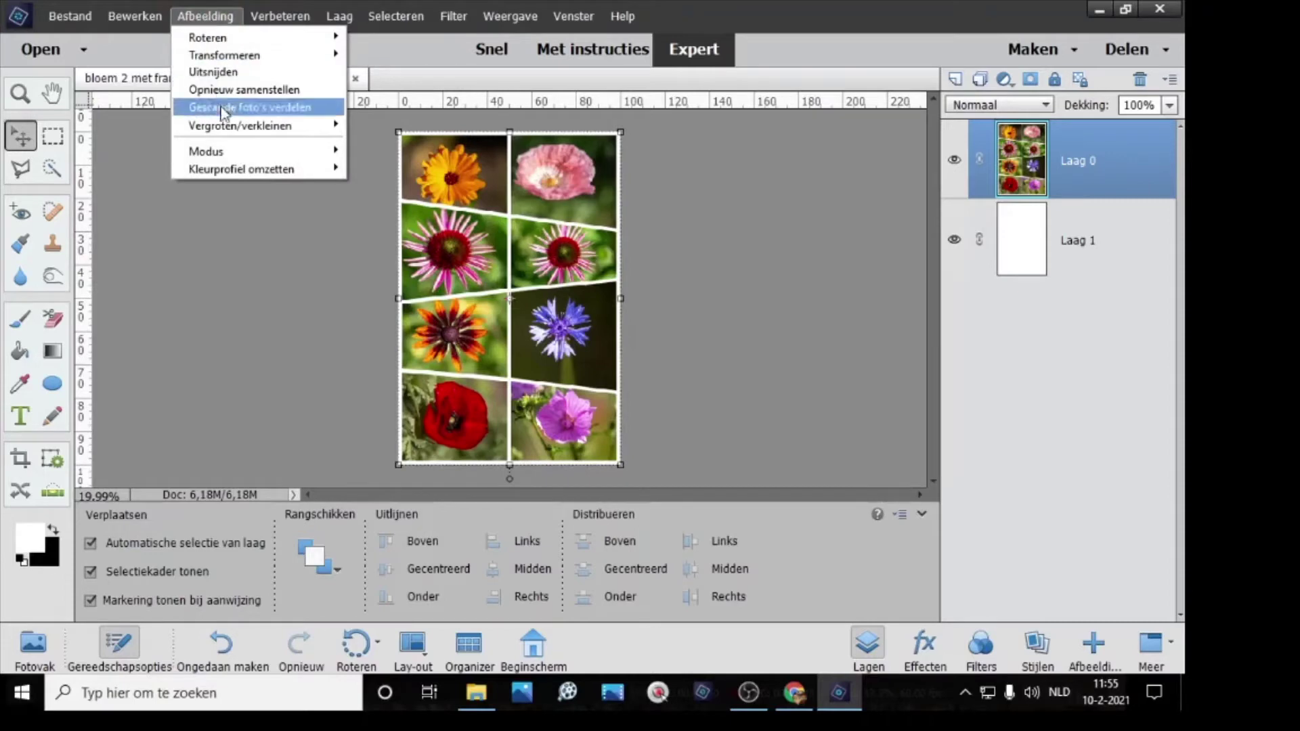
{"action": "mouse_move", "coordinate": [226, 127]}
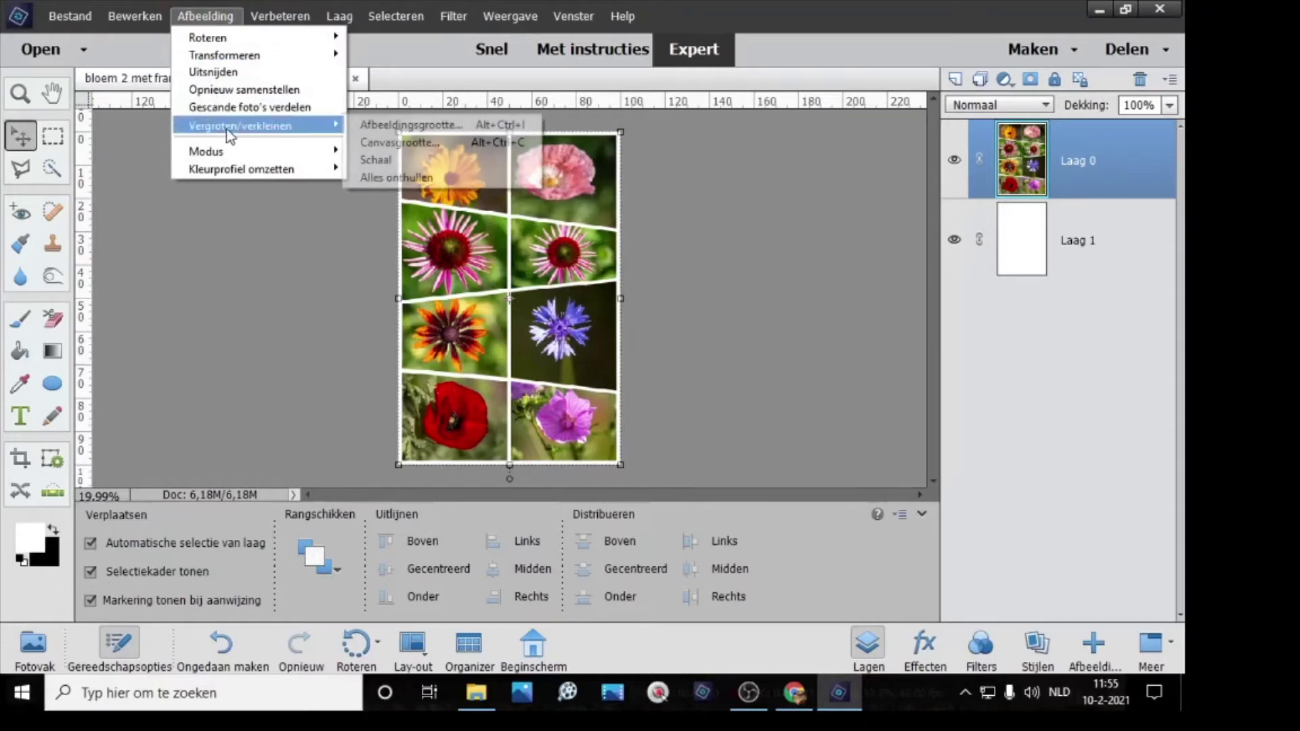
{"action": "left_click", "coordinate": [410, 125]}
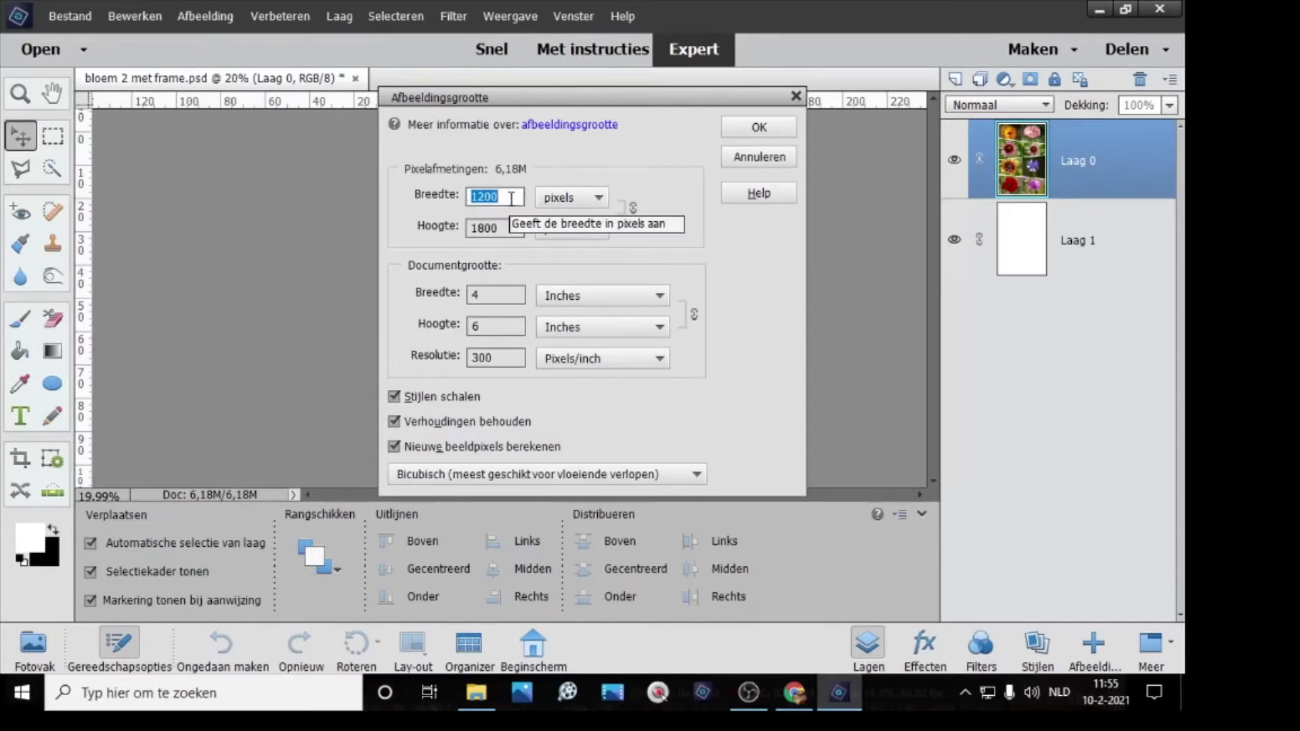
{"action": "type", "text": "600"}
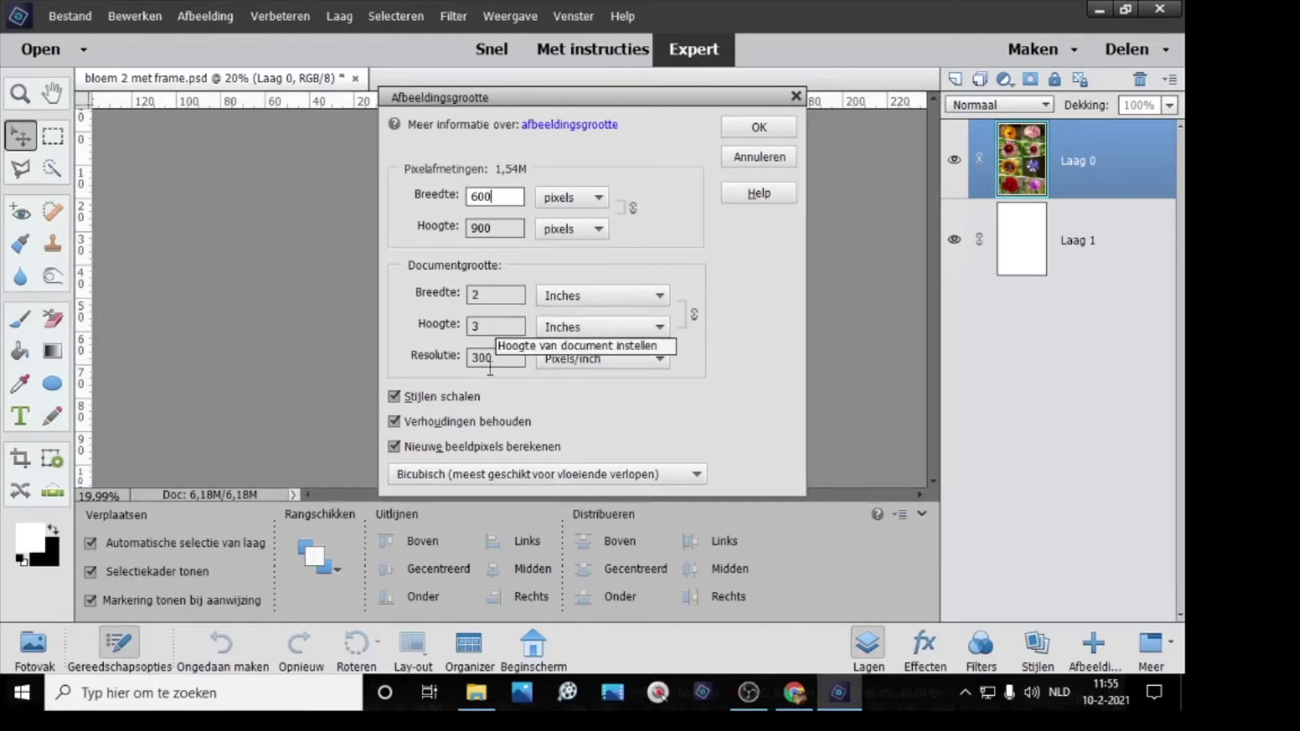
{"action": "left_click", "coordinate": [485, 477]}
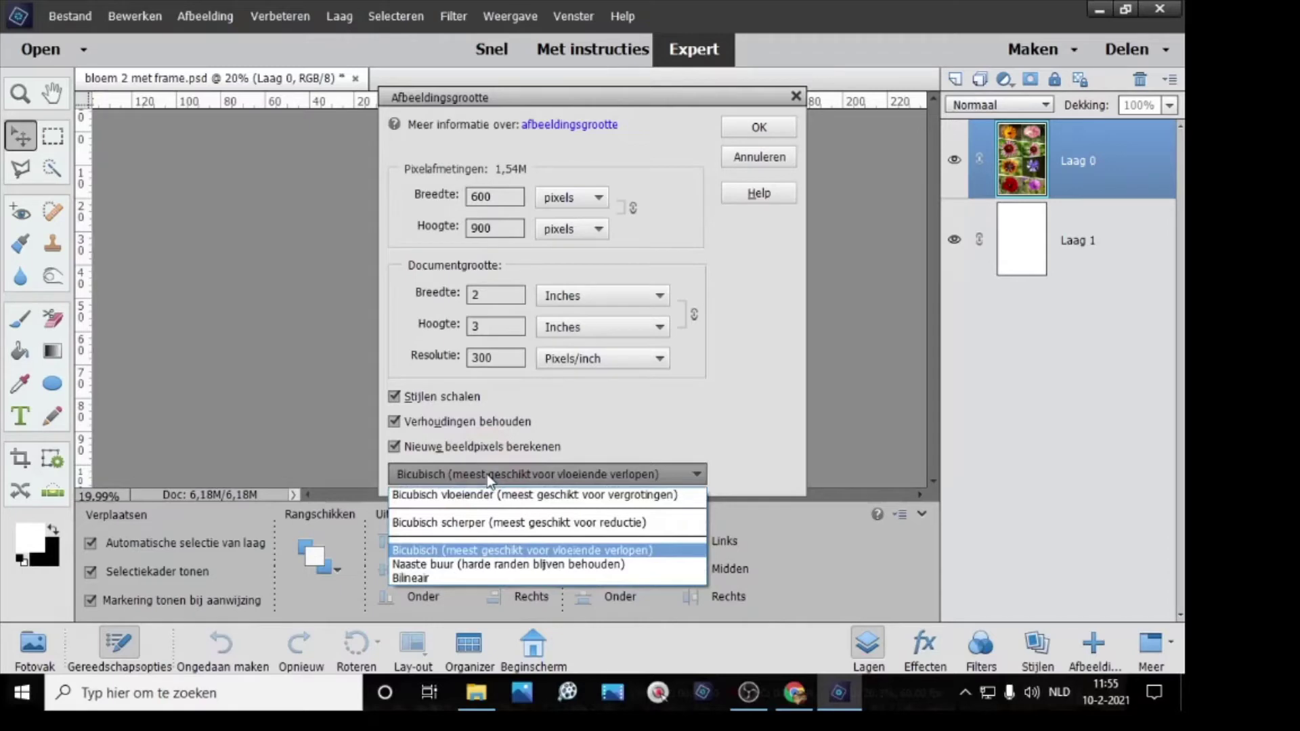
{"action": "left_click", "coordinate": [464, 523]}
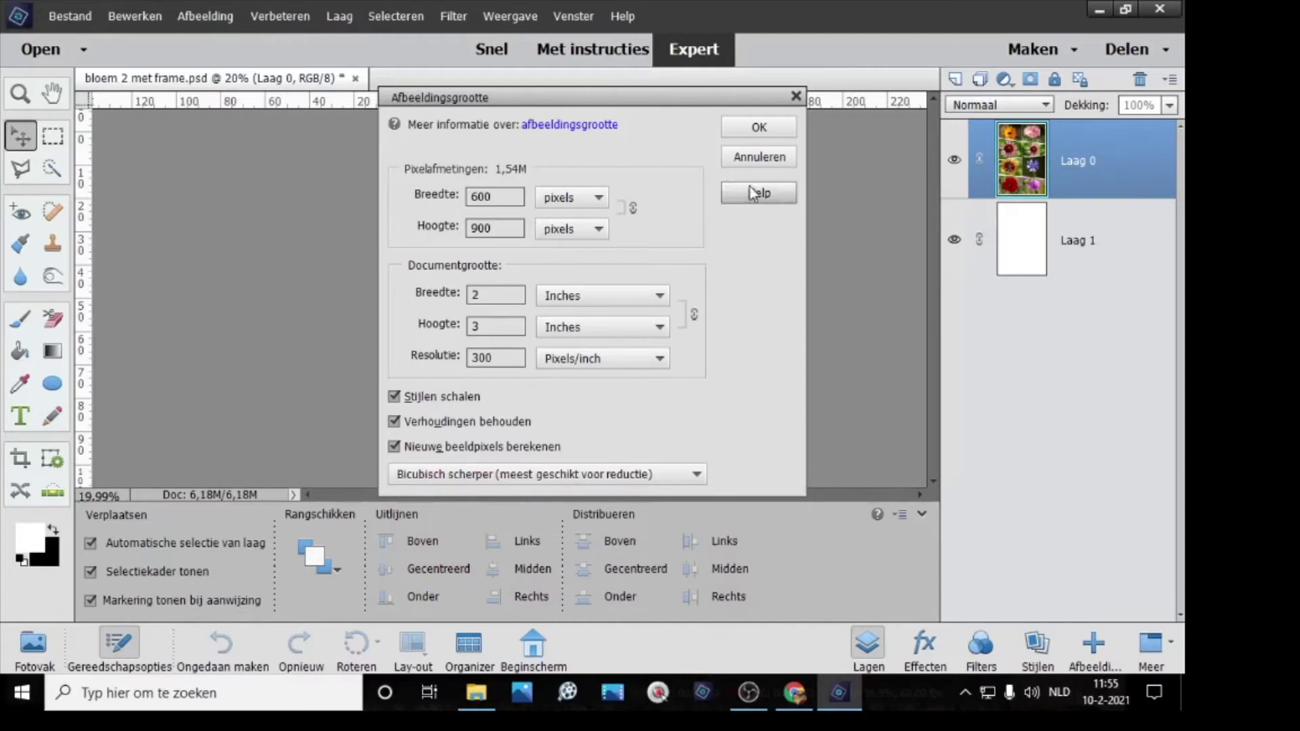
{"action": "left_click", "coordinate": [760, 128]}
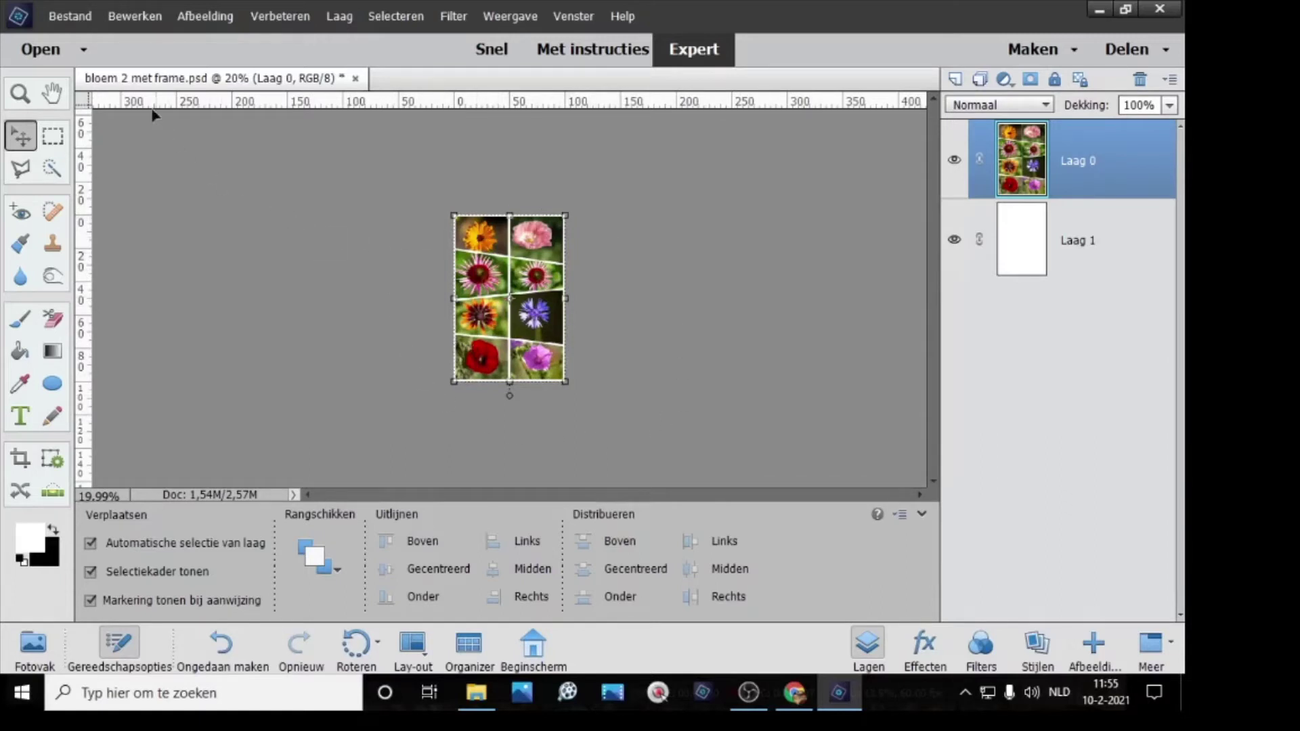
Step: Enlarge the canvas to 1200 by 1800 pixels, anchoring the existing image in the lower-left corner
{"action": "left_click", "coordinate": [224, 17]}
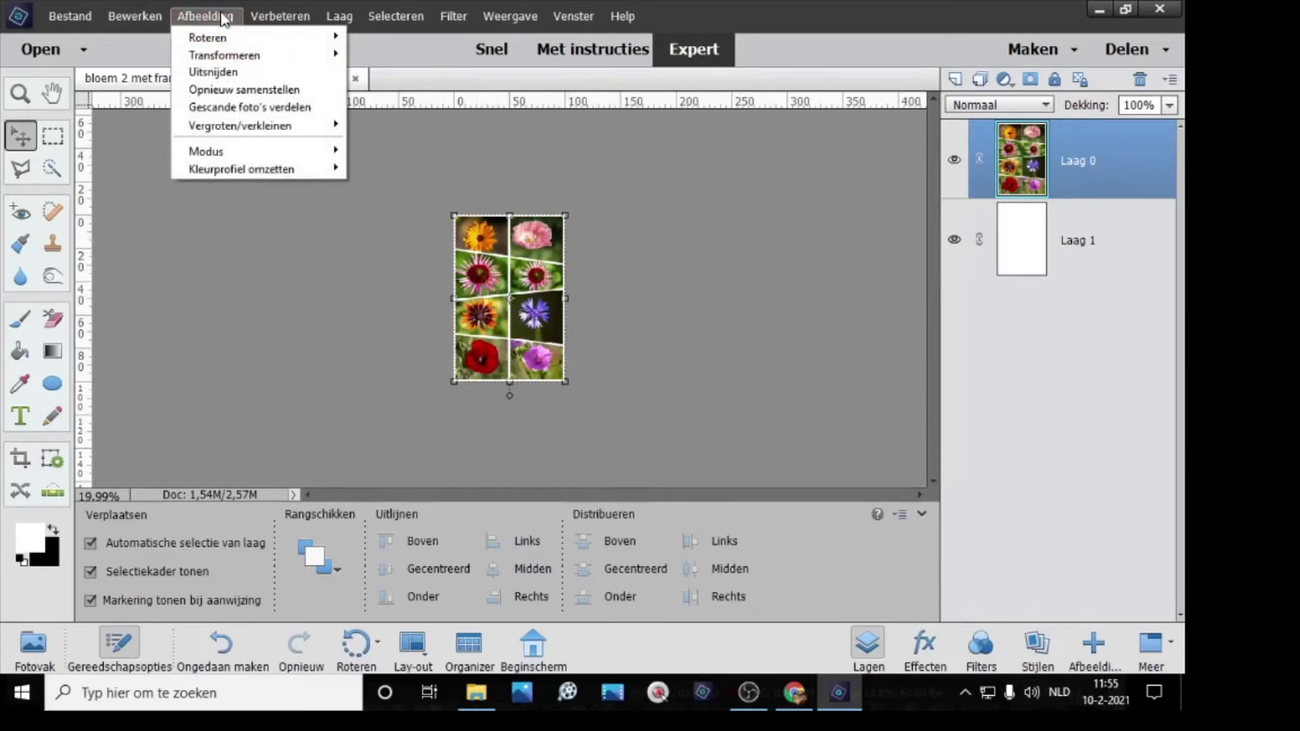
{"action": "mouse_move", "coordinate": [255, 125]}
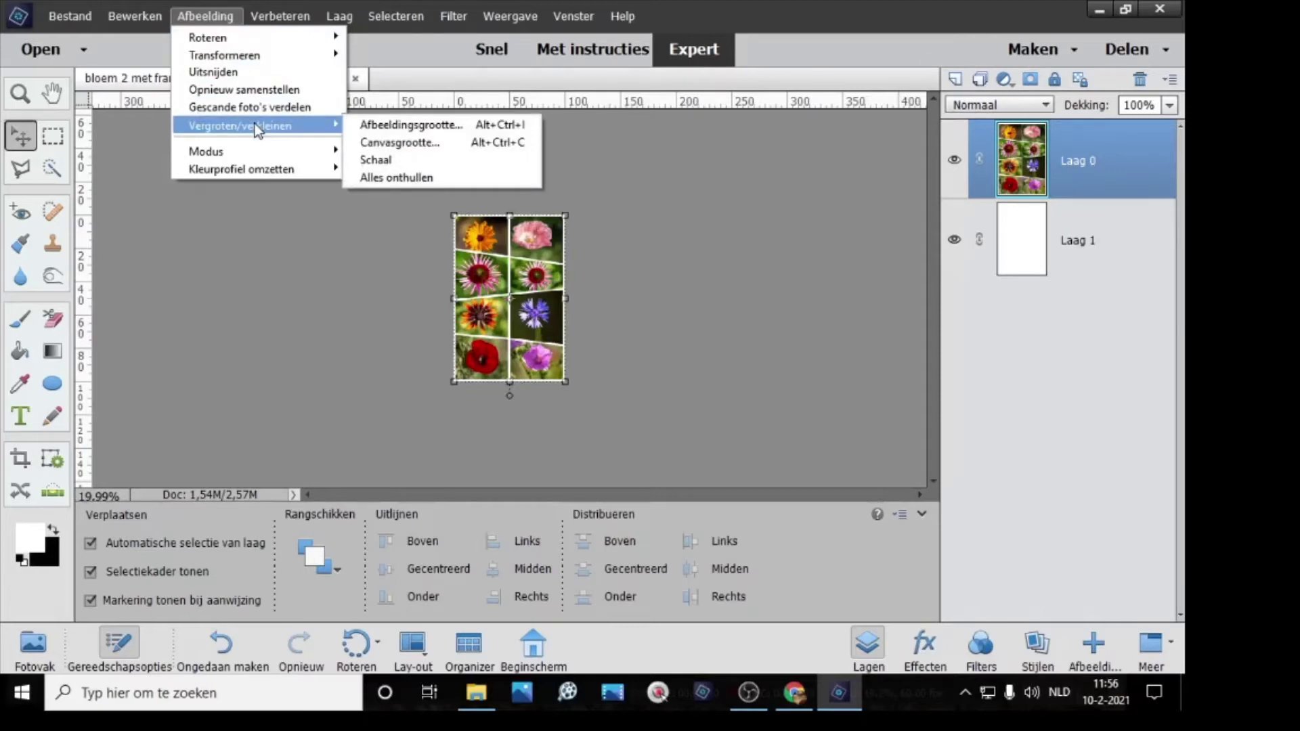
{"action": "left_click", "coordinate": [404, 143]}
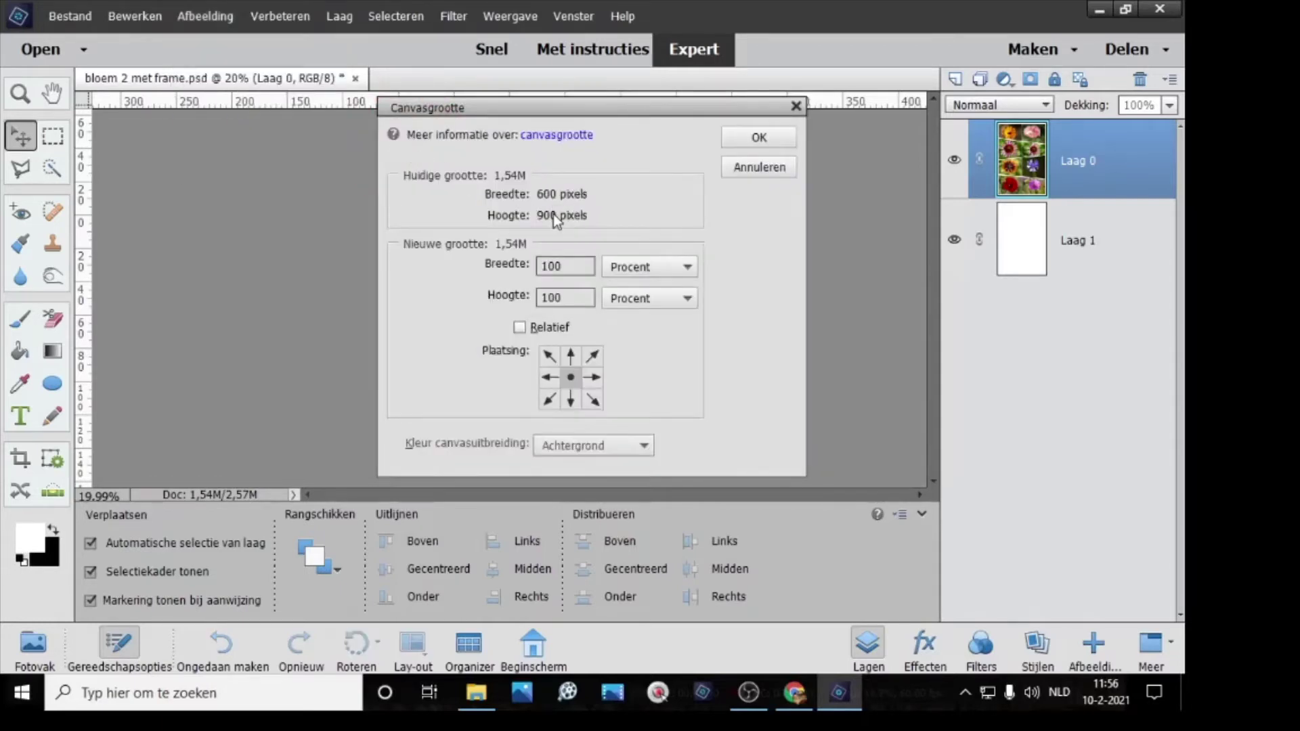
{"action": "double_click", "coordinate": [577, 266]}
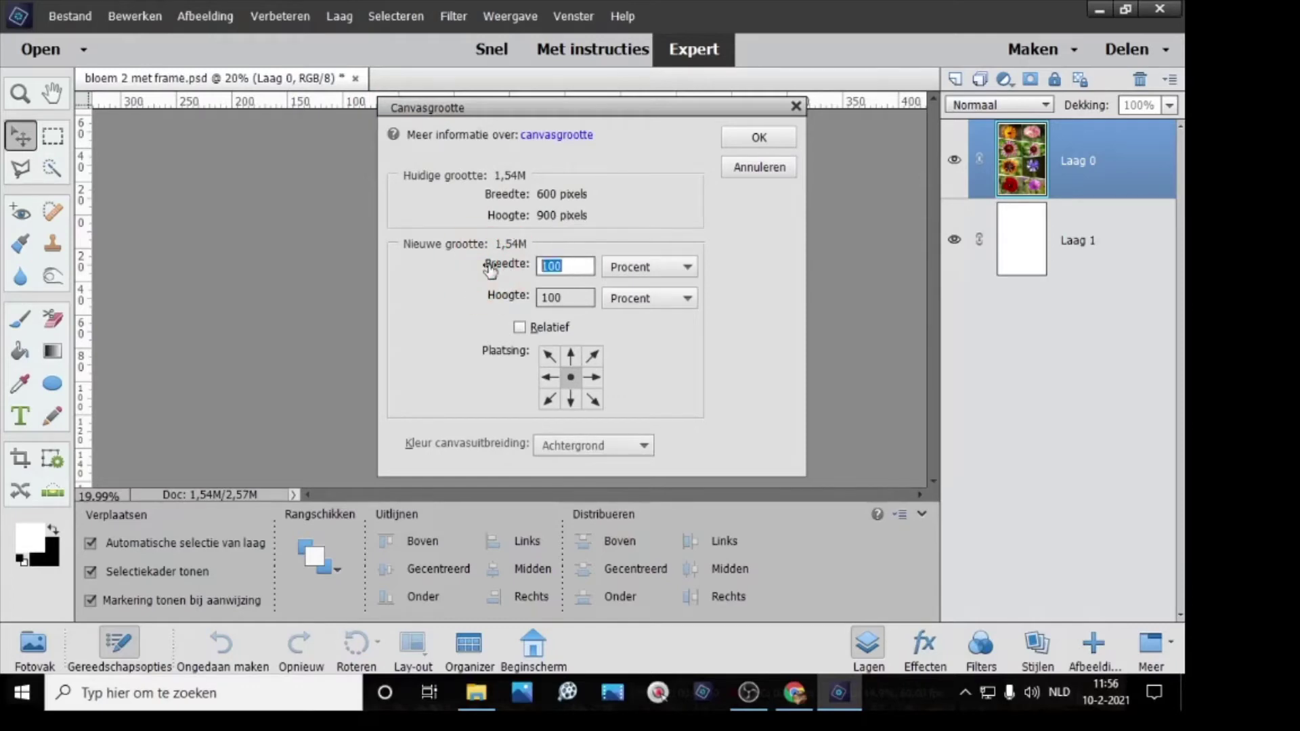
{"action": "type", "text": "1200"}
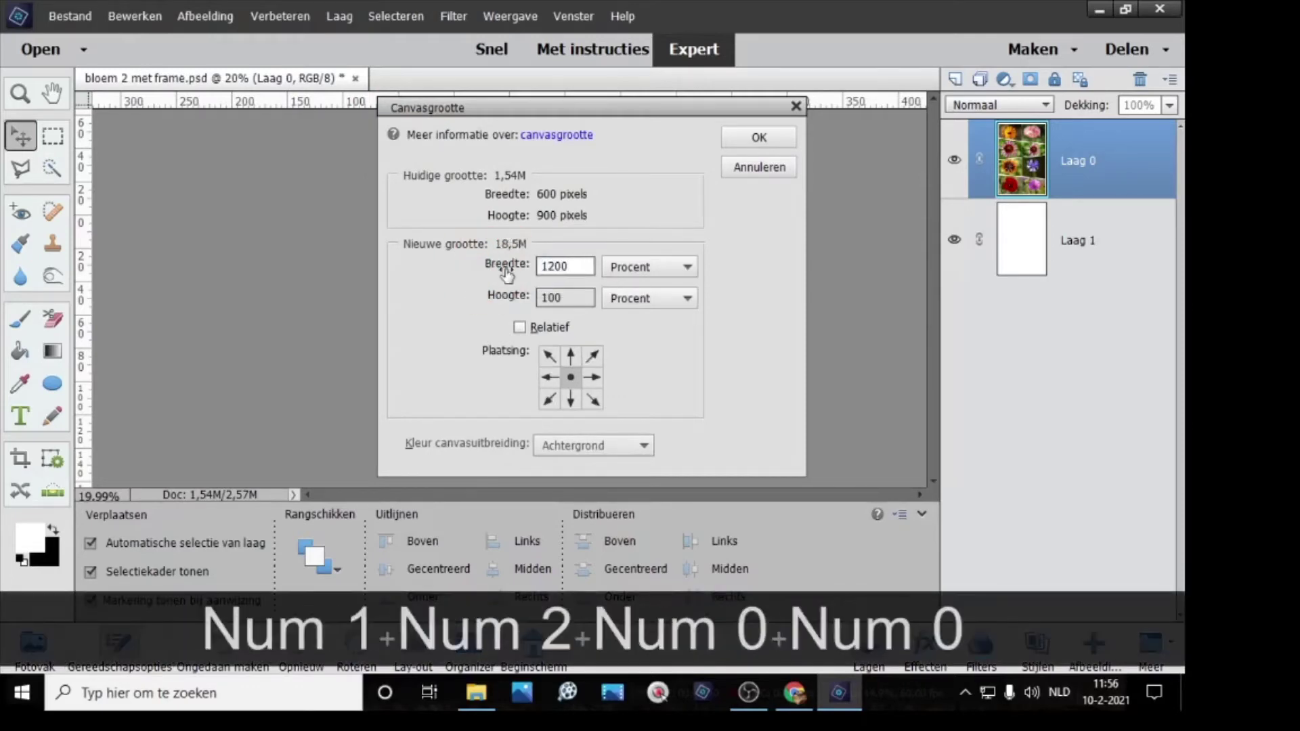
{"action": "left_click", "coordinate": [626, 269]}
{"action": "left_click", "coordinate": [636, 301]}
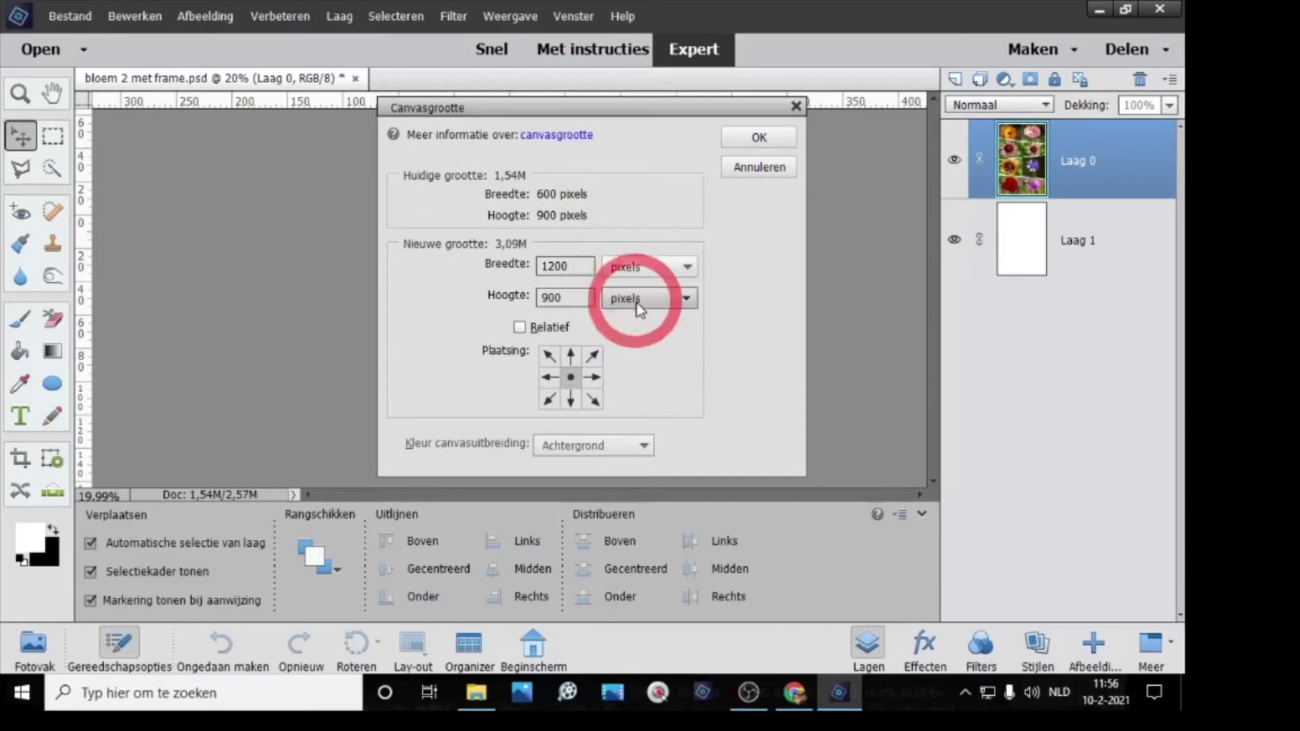
{"action": "left_click", "coordinate": [427, 303]}
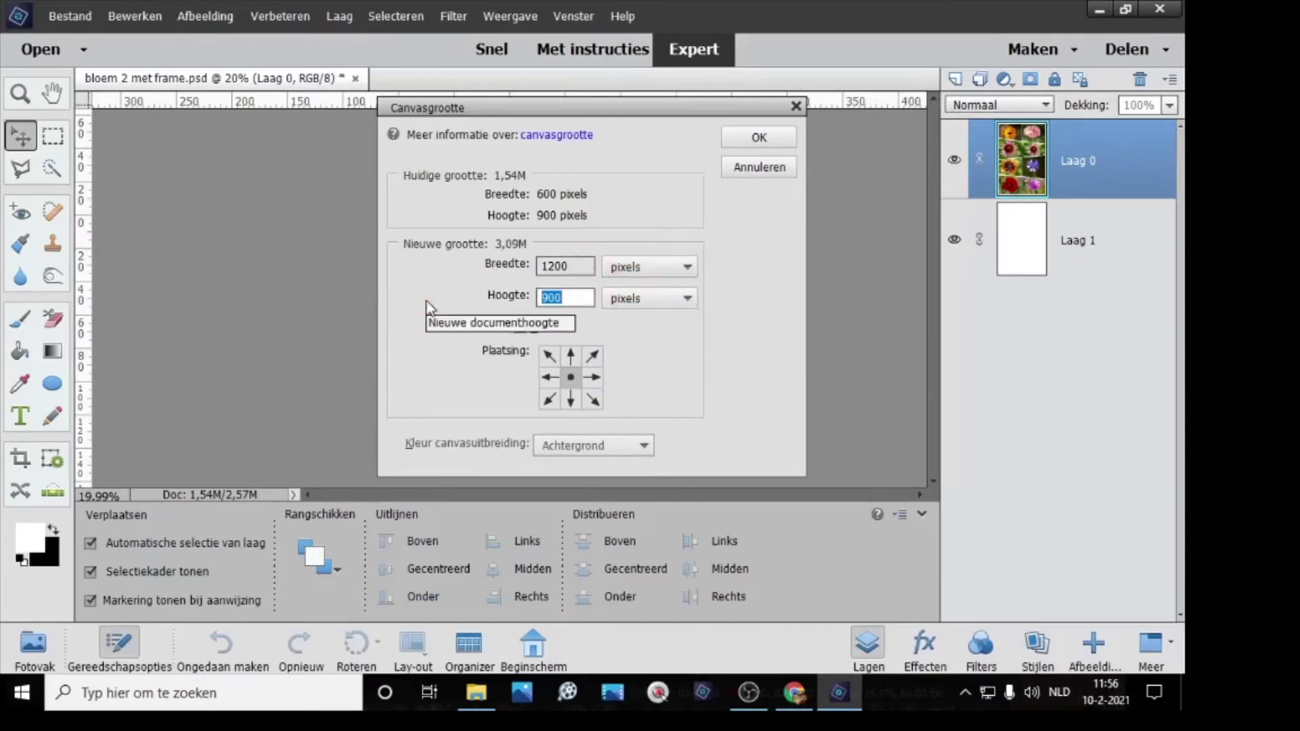
{"action": "type", "text": "1800"}
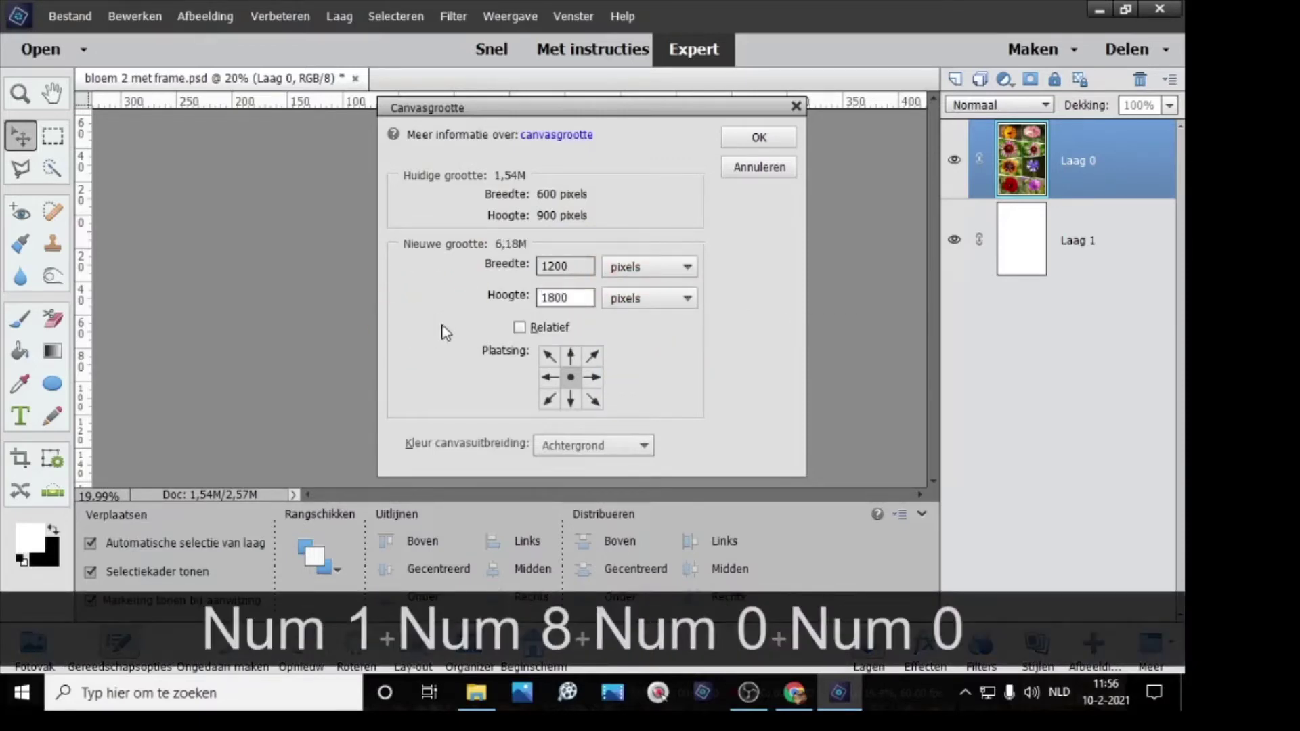
{"action": "left_click", "coordinate": [550, 399]}
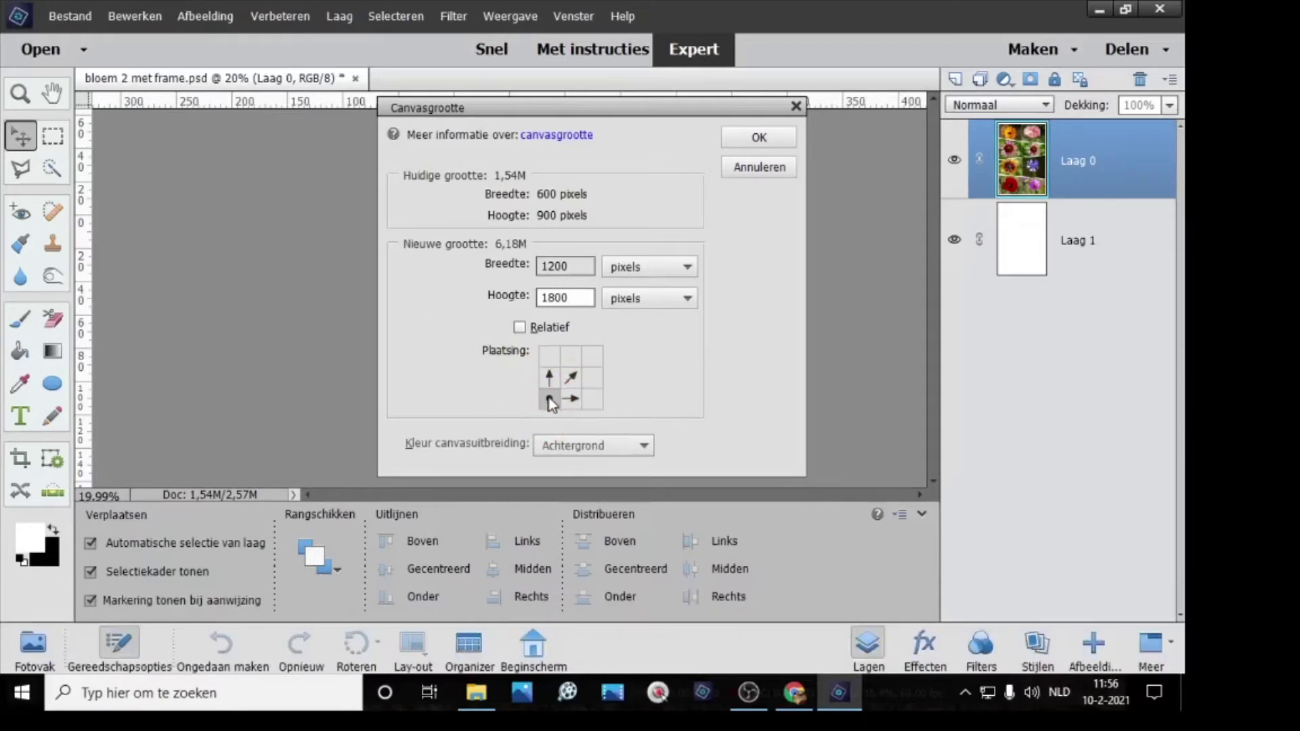
{"action": "left_click", "coordinate": [753, 137]}
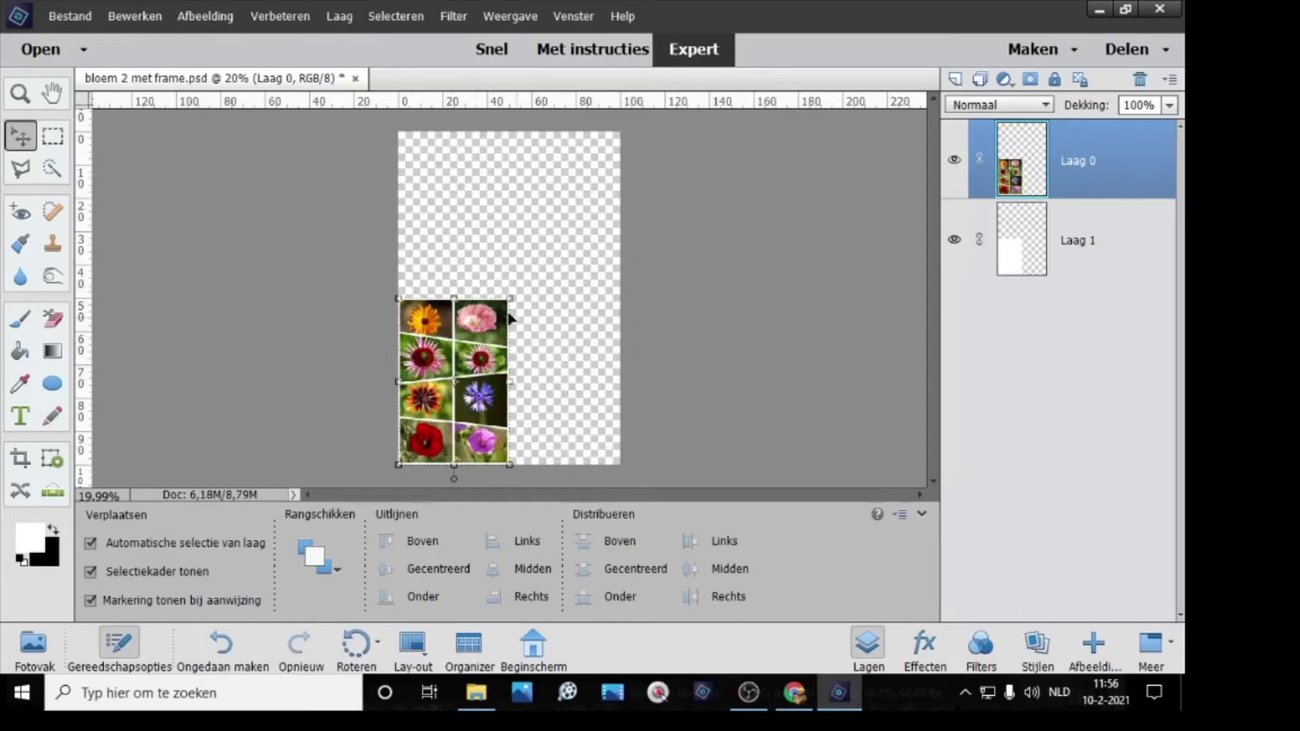
Step: Duplicate the collage layer Laag 0 and place the copy directly above the original in the upper-left quarter of the canvas
{"action": "left_click", "coordinate": [1024, 183]}
{"action": "right_click", "coordinate": [1029, 163]}
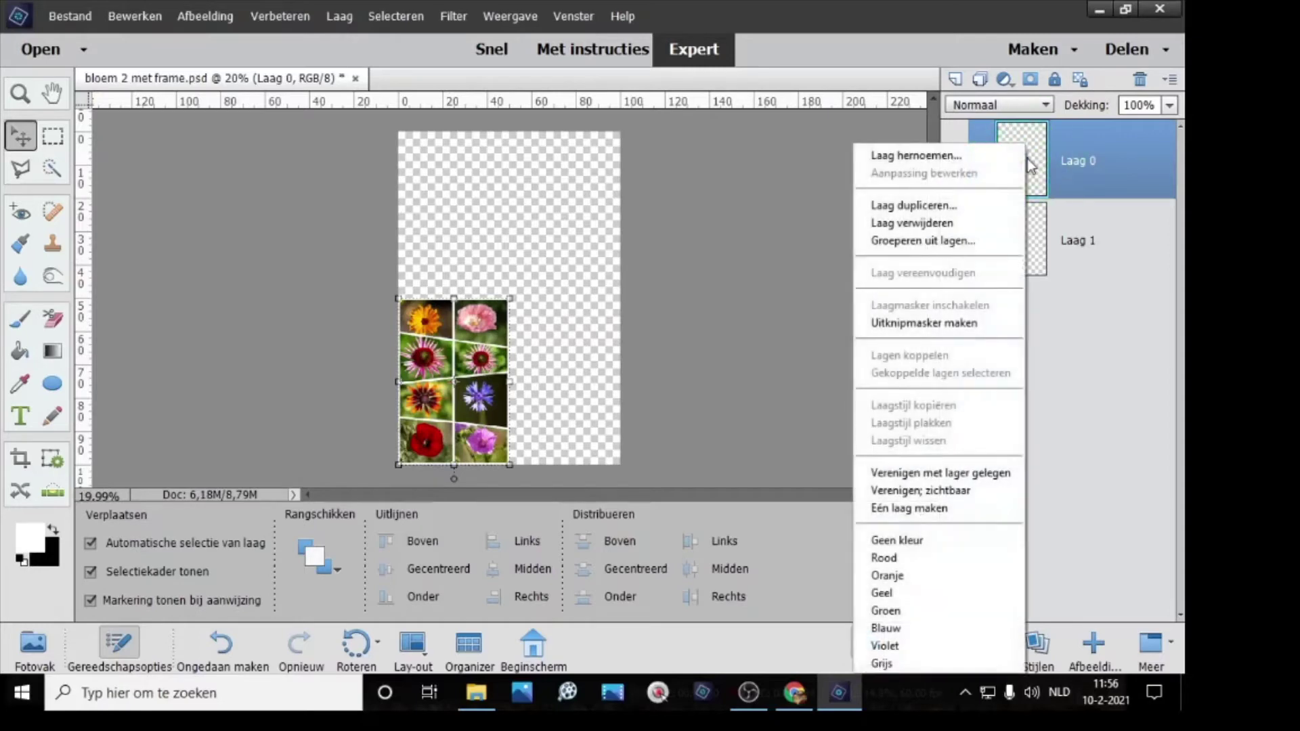
{"action": "left_click", "coordinate": [906, 205]}
{"action": "left_click", "coordinate": [753, 215]}
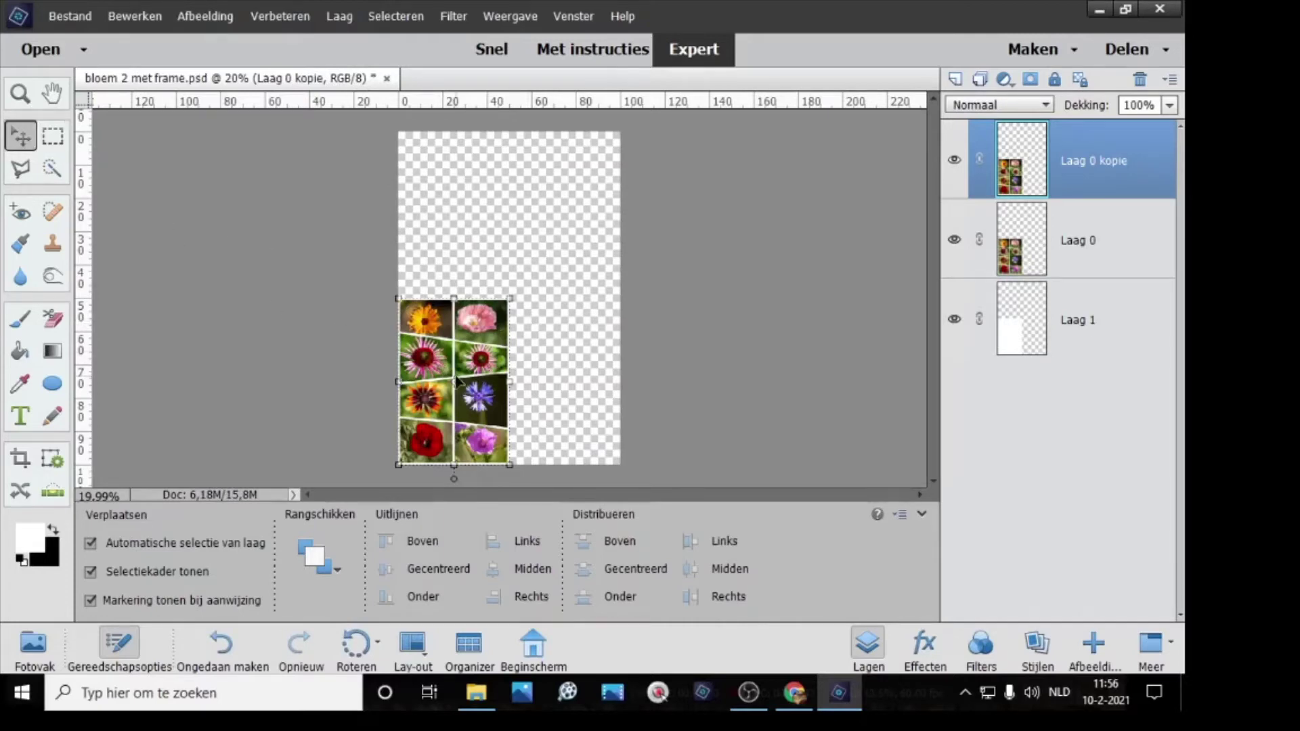
{"action": "left_click_drag", "start_coordinate": [457, 380], "coordinate": [458, 217]}
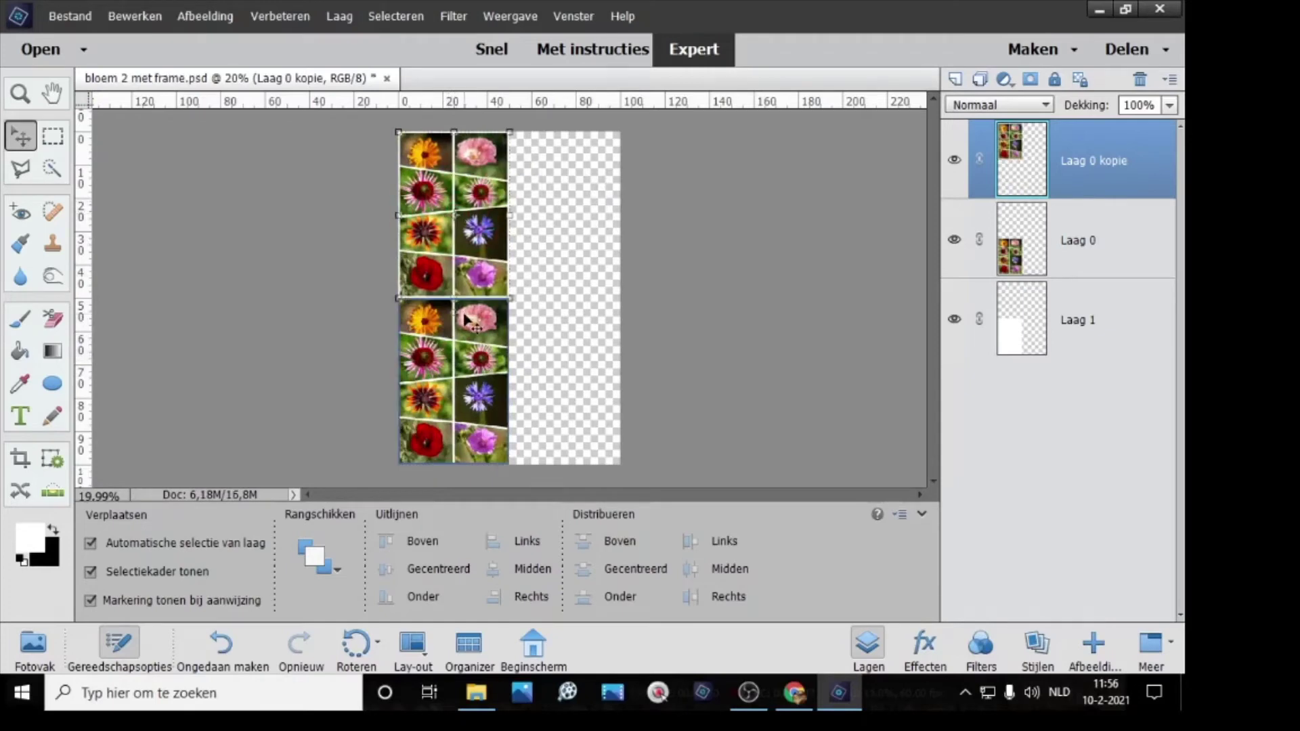
{"action": "left_click", "coordinate": [560, 328]}
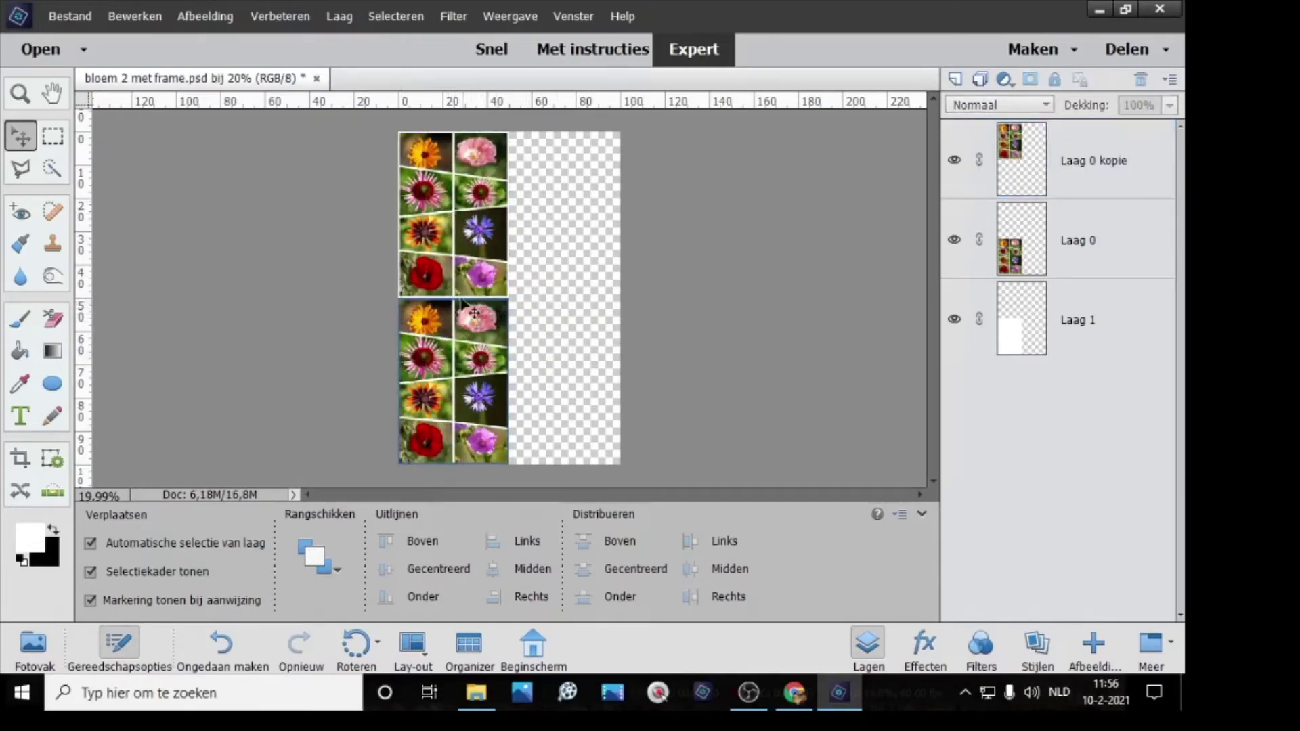
Step: Nudge the upper collage copy slightly down so its white border overlaps that of the collage below, and deselect it
{"action": "left_click", "coordinate": [443, 241]}
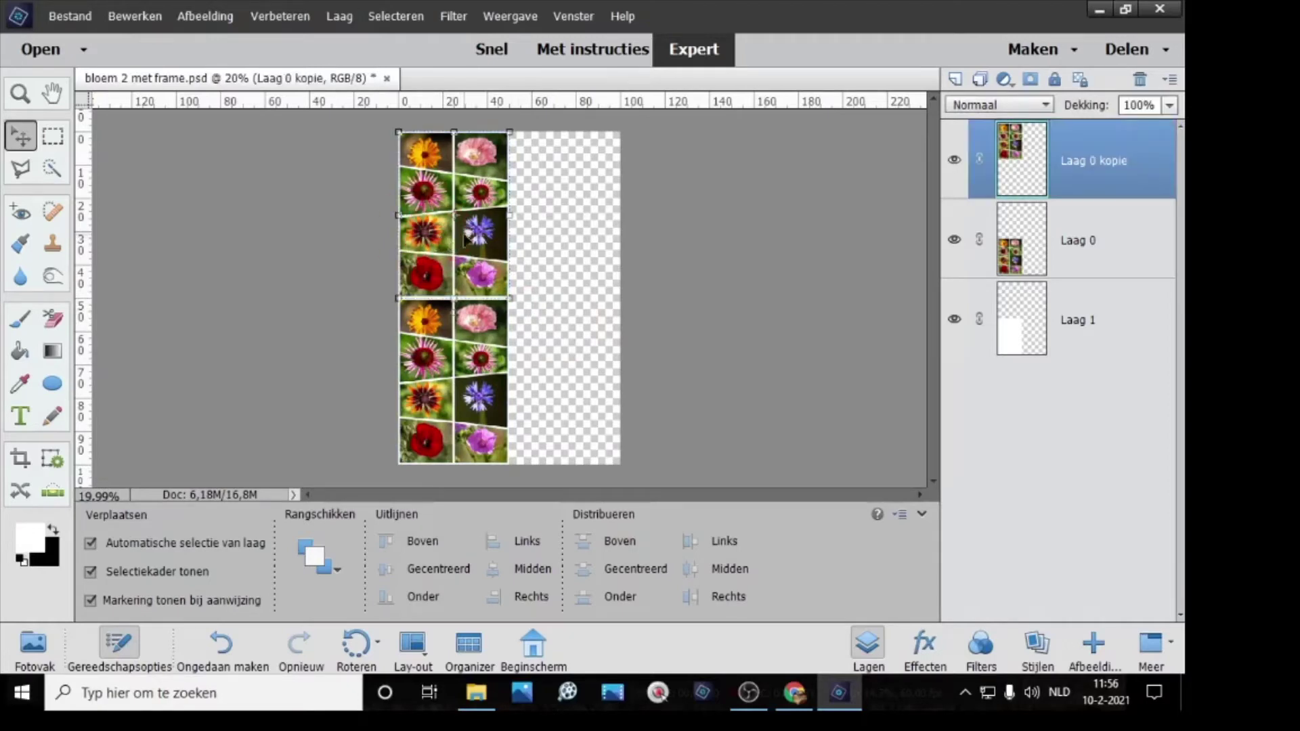
{"action": "key", "text": "Down"}
{"action": "key", "text": "Down"}
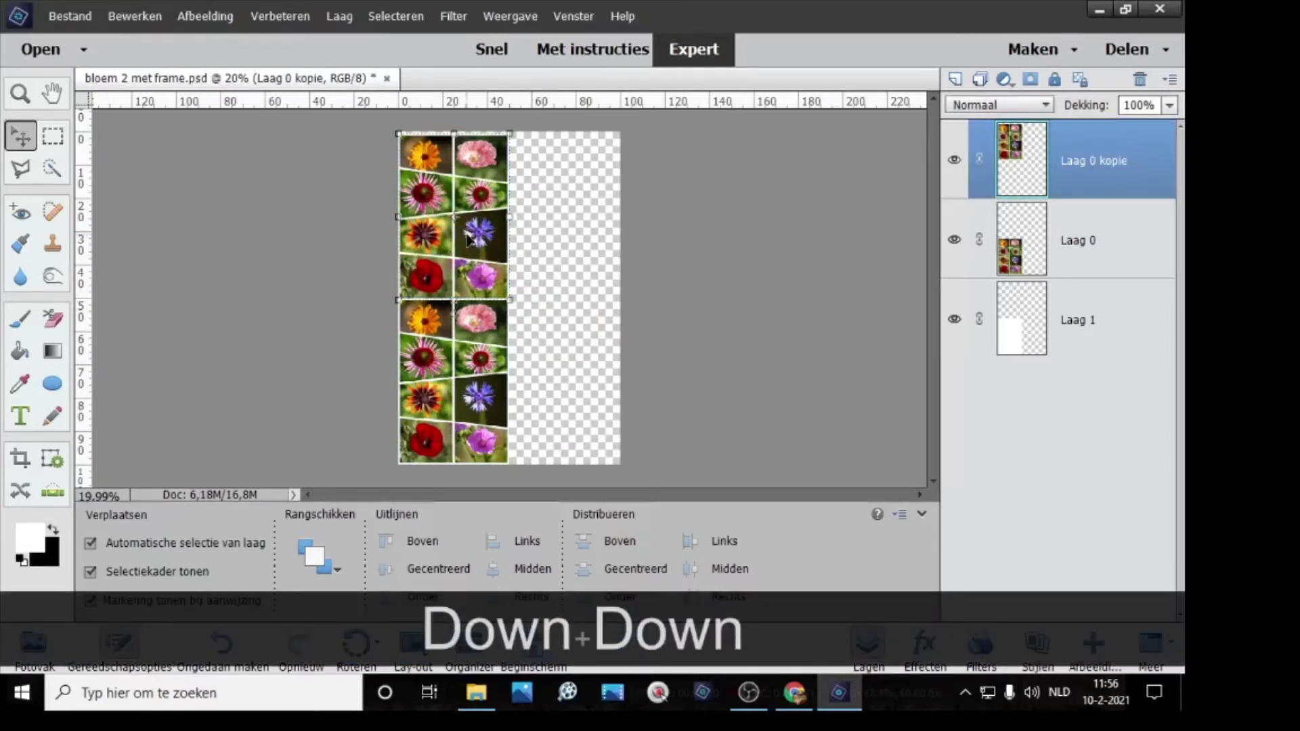
{"action": "key", "text": "Down"}
{"action": "key", "text": "Up"}
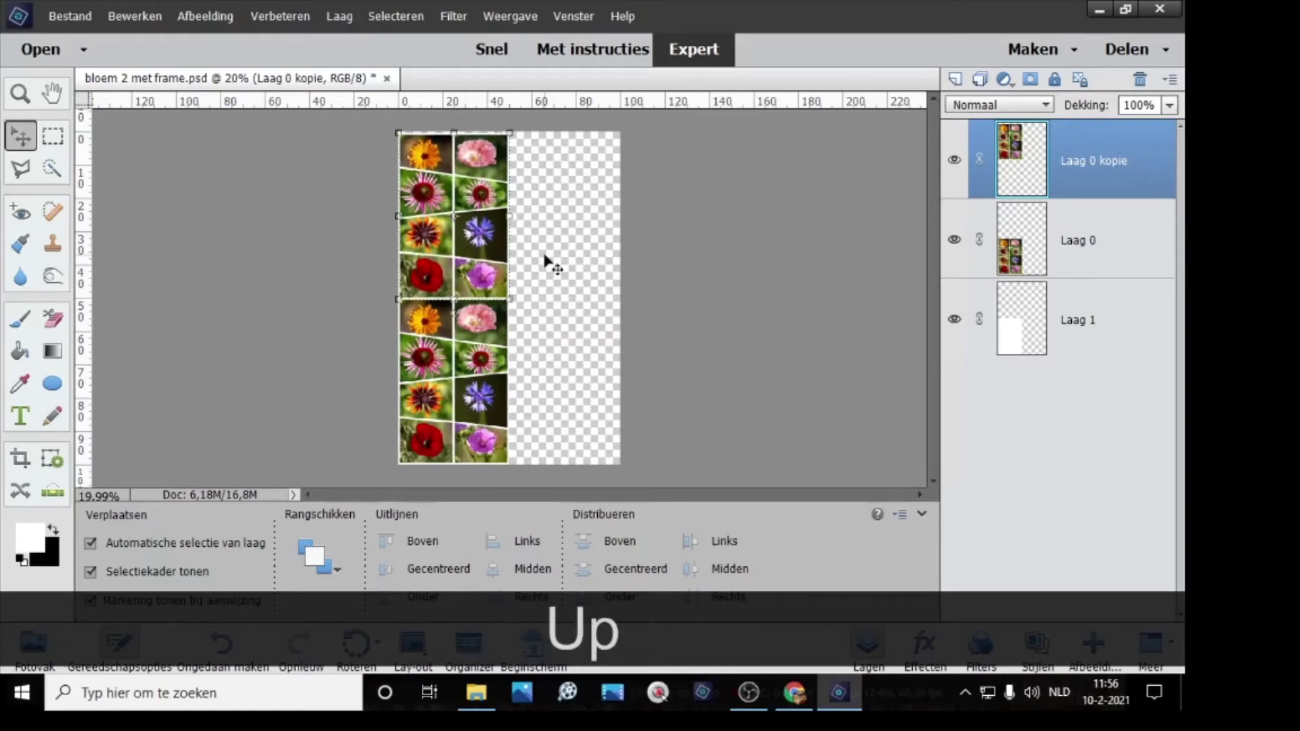
{"action": "key", "text": "Down"}
{"action": "left_click", "coordinate": [548, 261]}
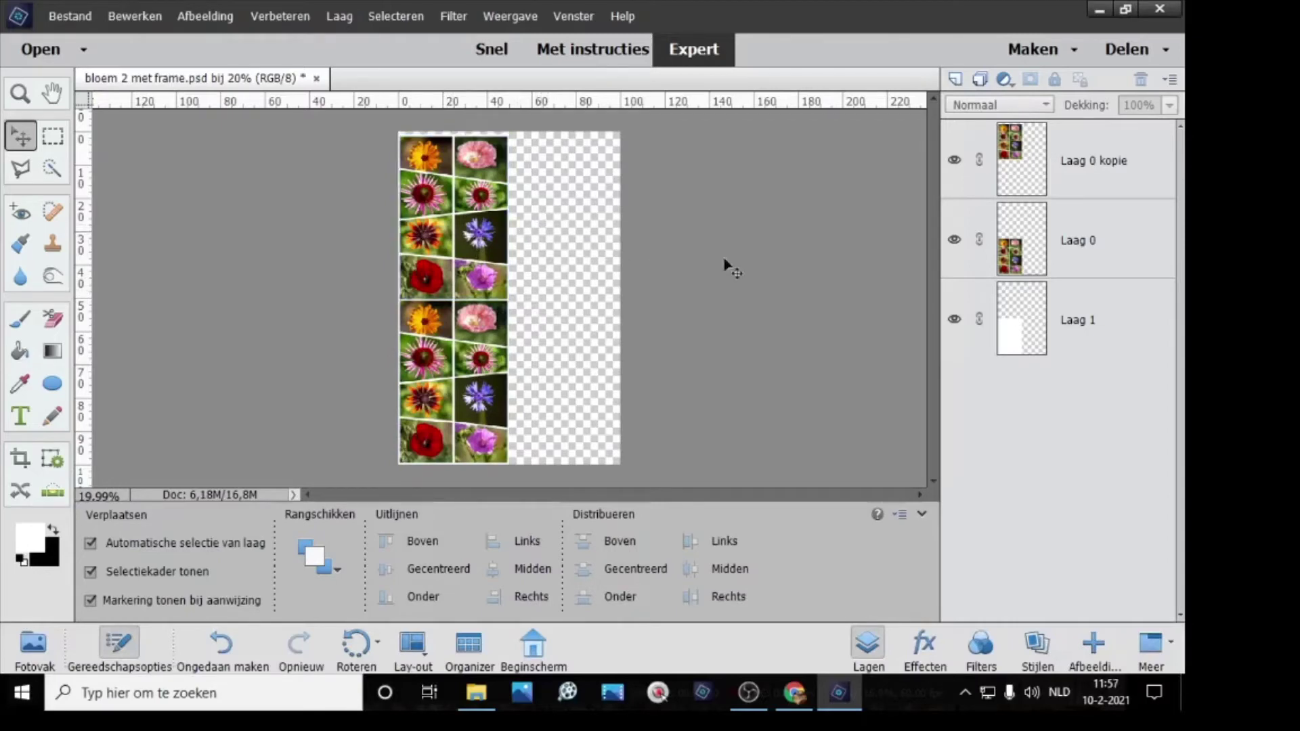
{"action": "left_click", "coordinate": [1041, 168]}
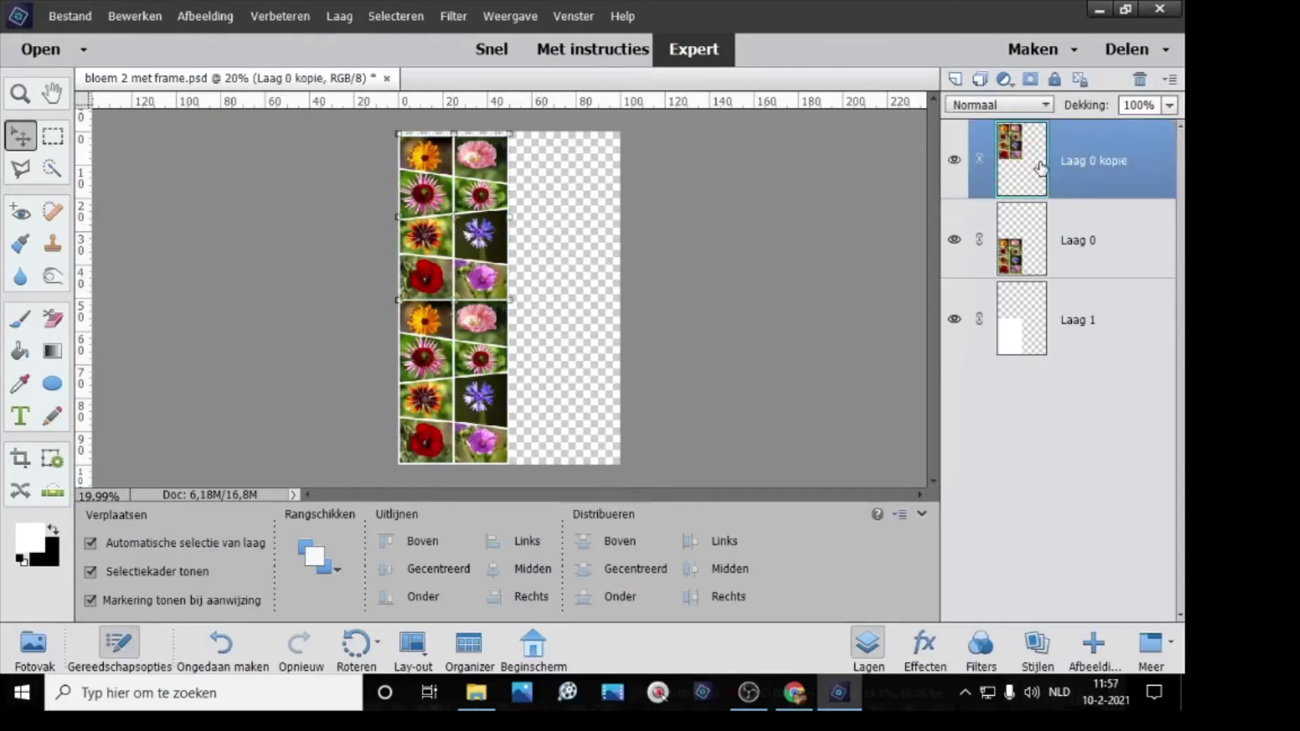
{"action": "left_click", "coordinate": [1028, 232], "text": "shift"}
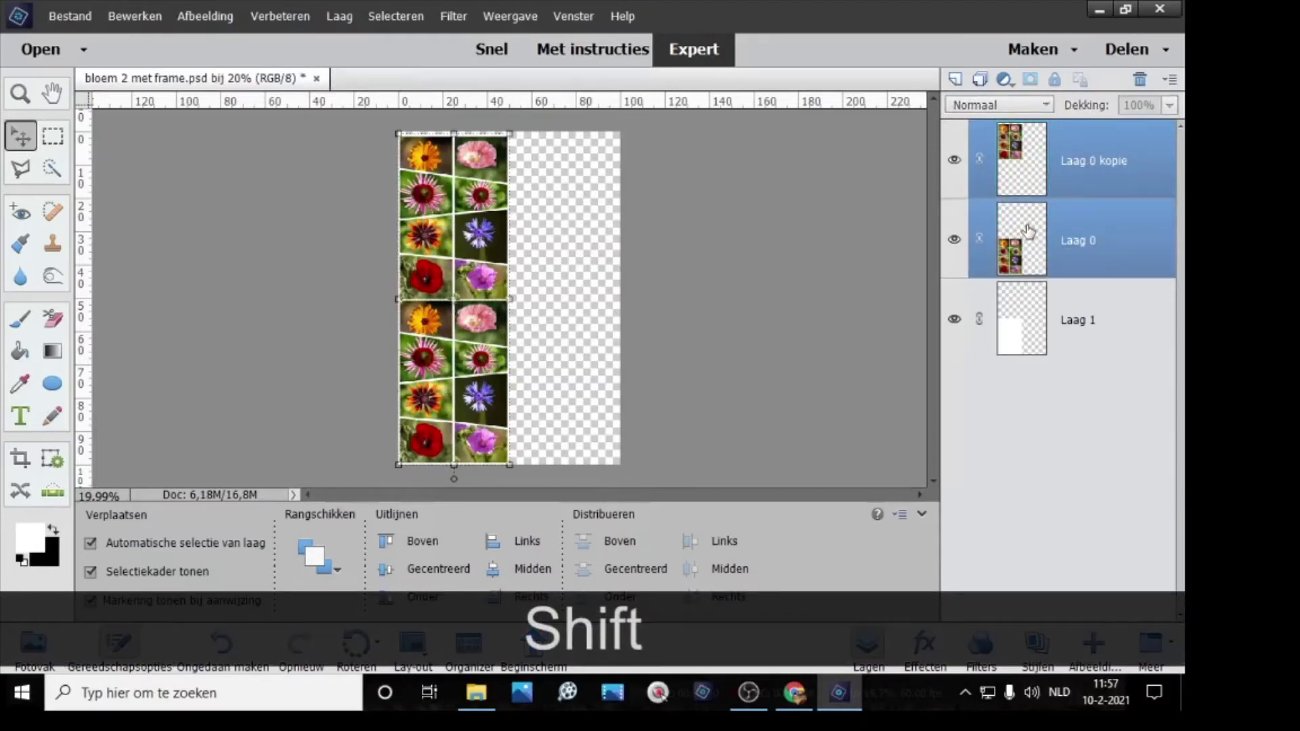
{"action": "right_click", "coordinate": [1037, 172]}
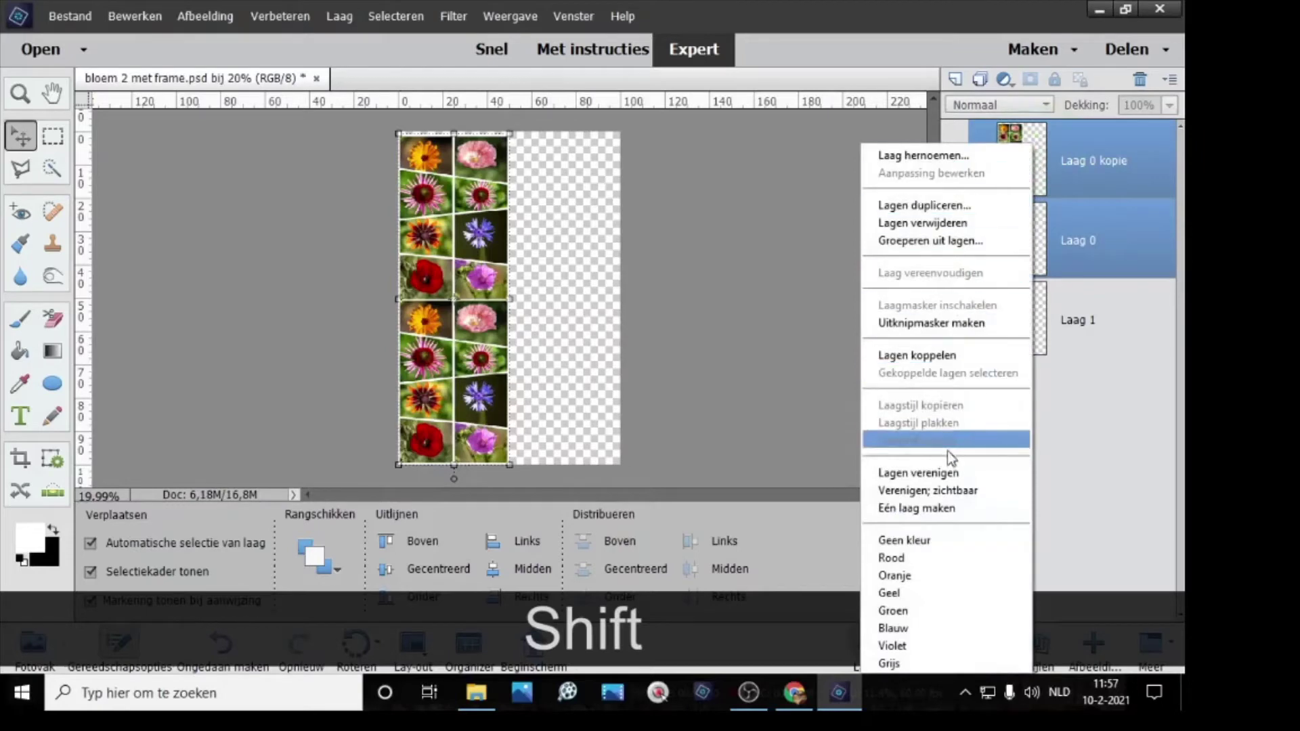
{"action": "left_click", "coordinate": [928, 508]}
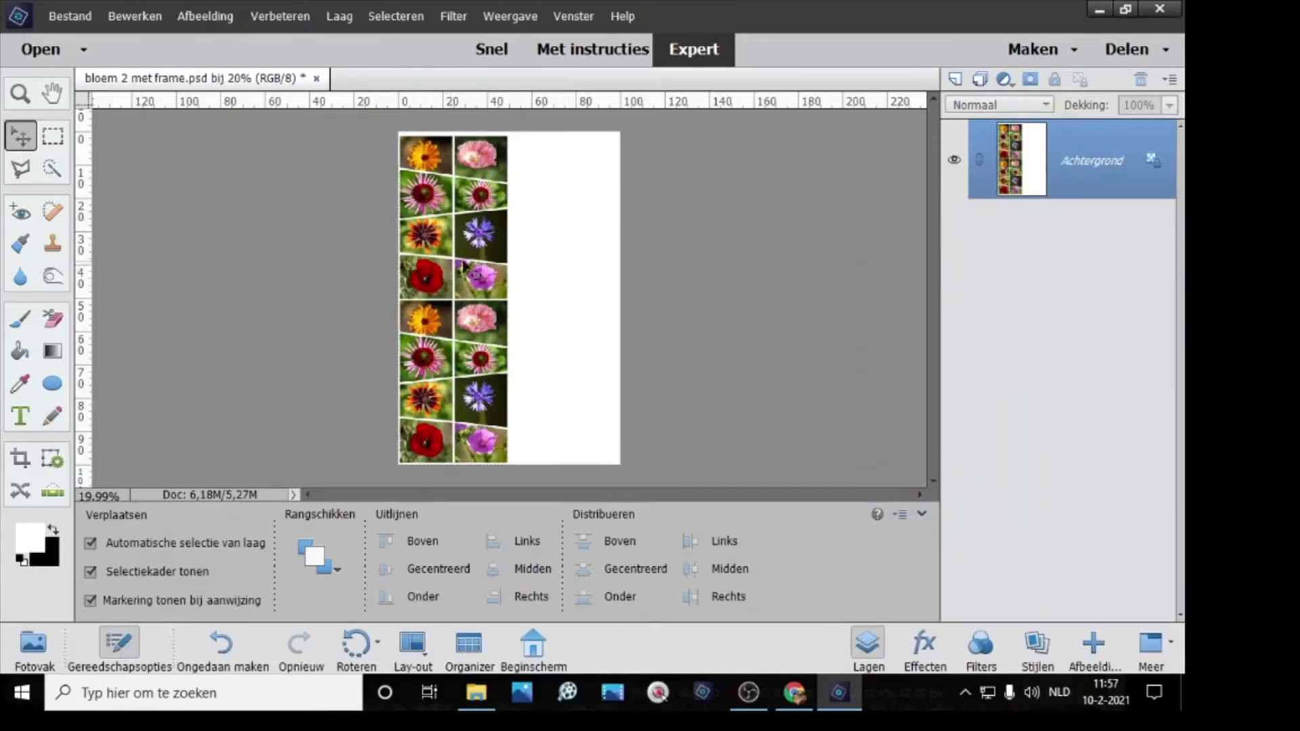
{"action": "right_click", "coordinate": [1014, 161]}
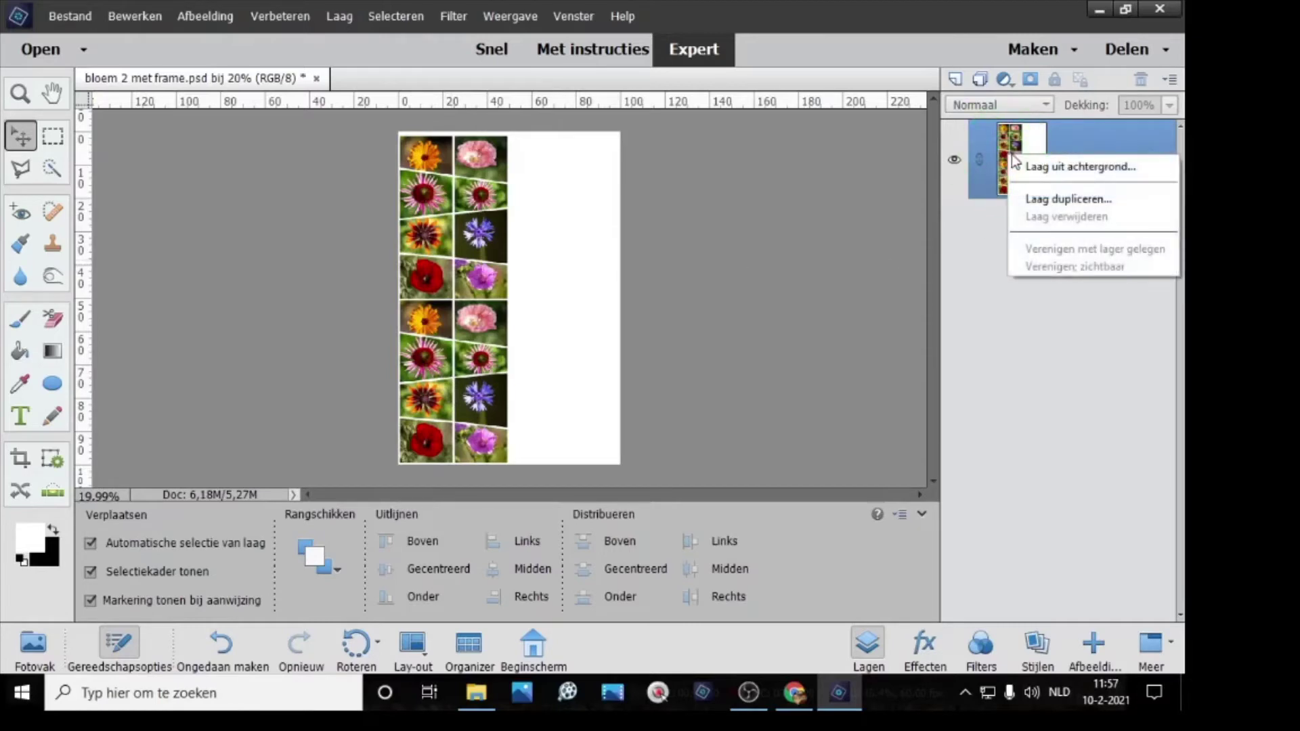
{"action": "left_click", "coordinate": [1042, 201]}
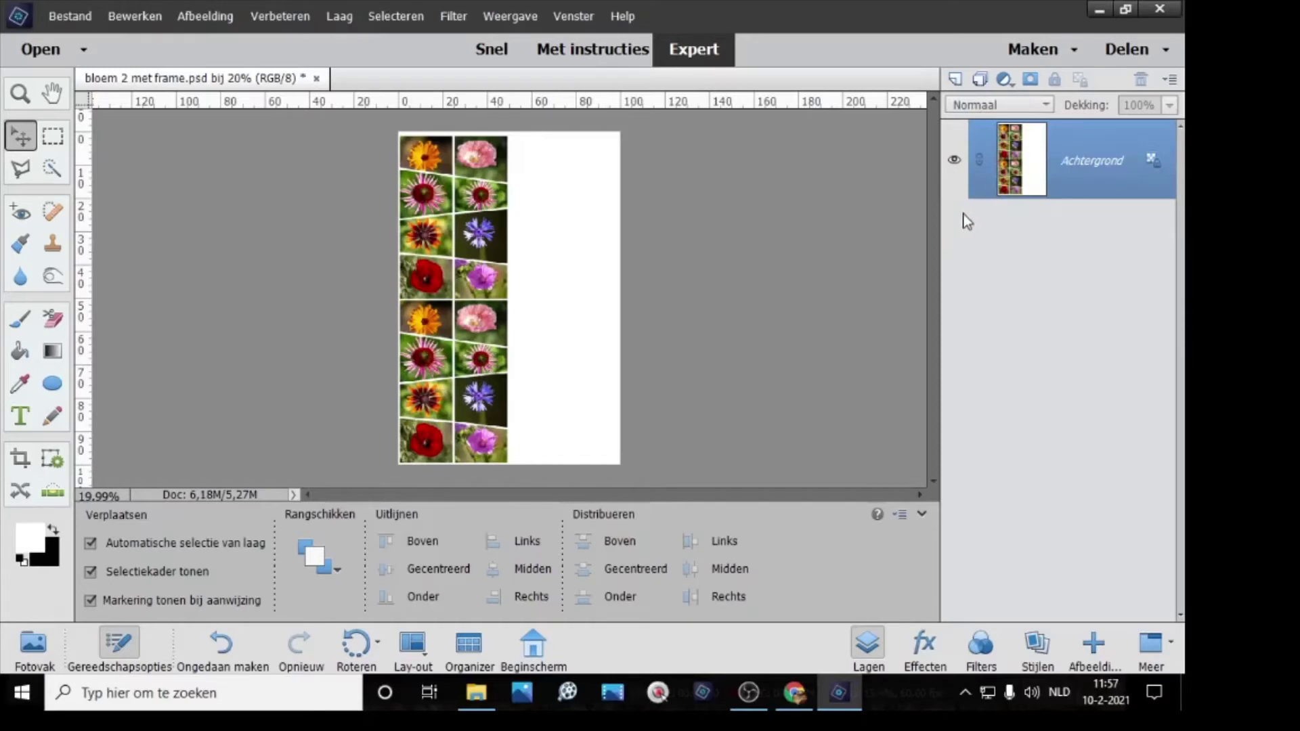
{"action": "key", "text": "ctrl+z"}
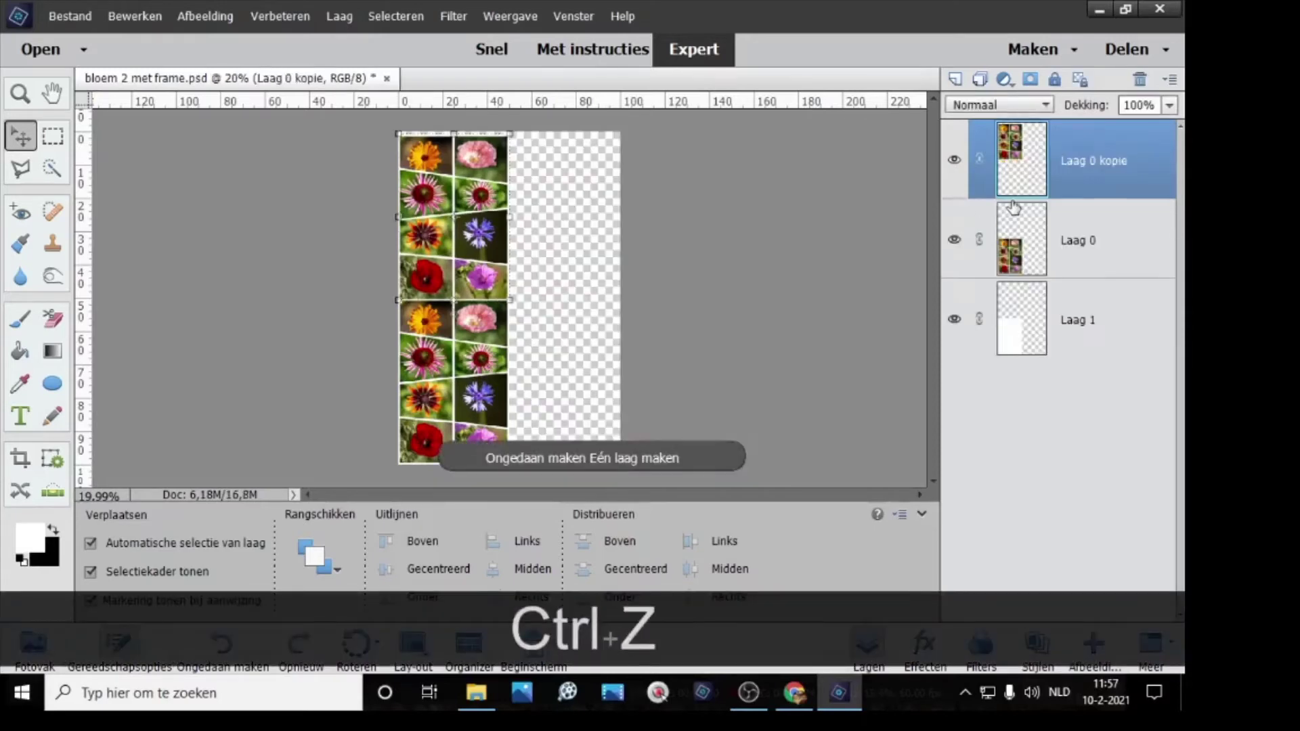
Step: Merge only the two collage layers Laag 0 kopie and Laag 0 into one, leaving Laag 1 separate
{"action": "left_click", "coordinate": [1020, 234], "text": "shift"}
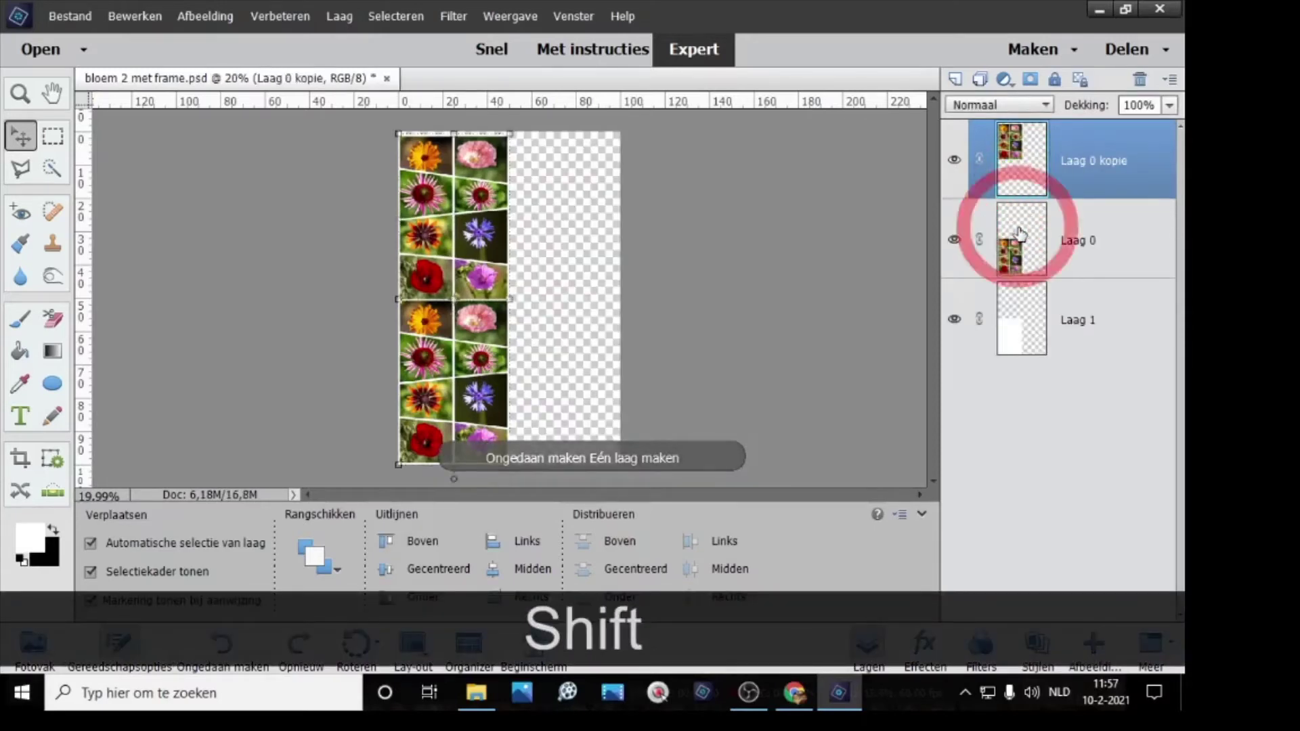
{"action": "right_click", "coordinate": [1021, 235]}
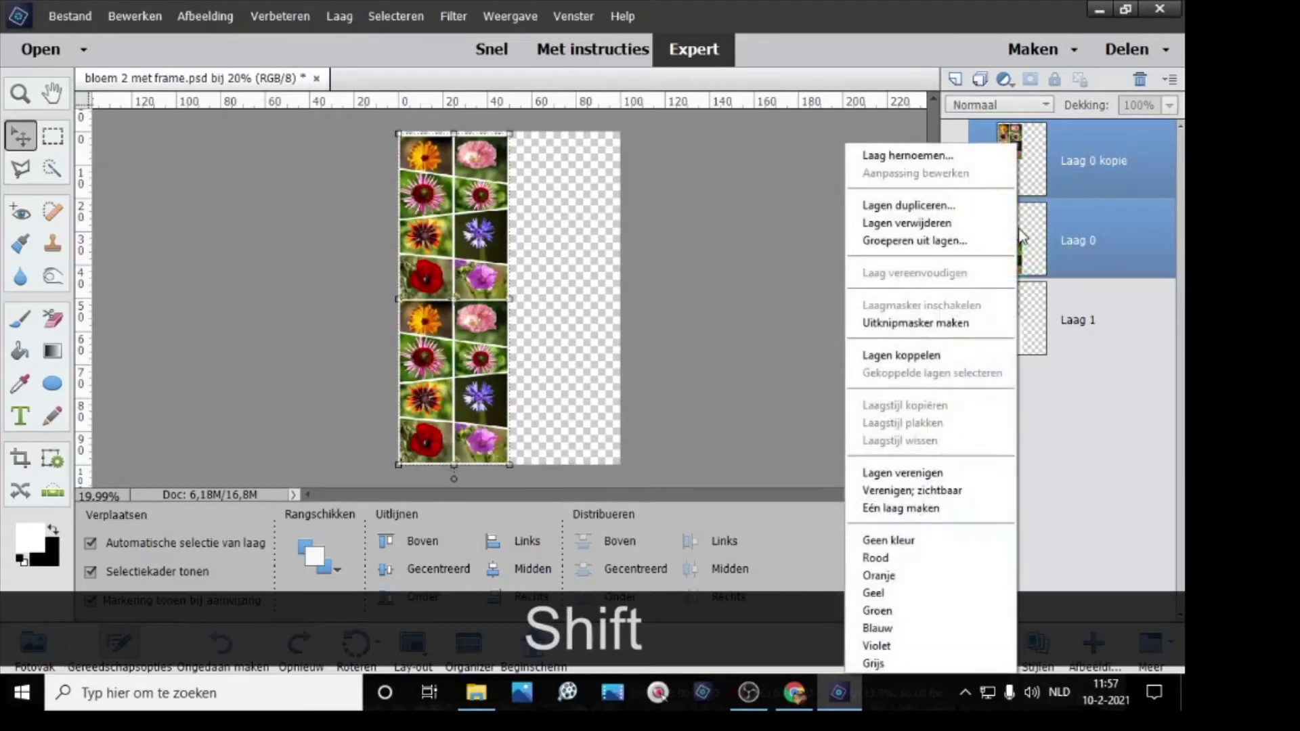
{"action": "left_click", "coordinate": [925, 472]}
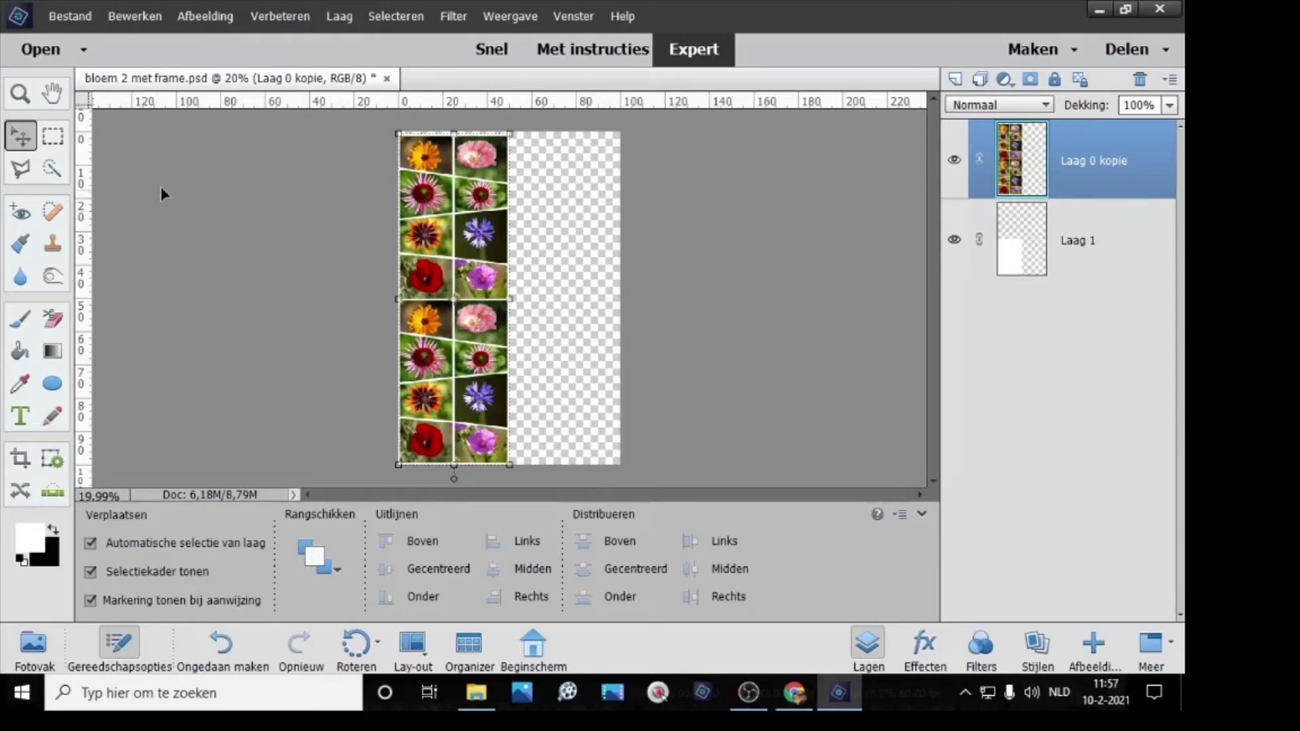
Step: Duplicate the merged collage layer, place the copy on the right half of the canvas and nudge it slightly left to overlap the white borders
{"action": "right_click", "coordinate": [1024, 166]}
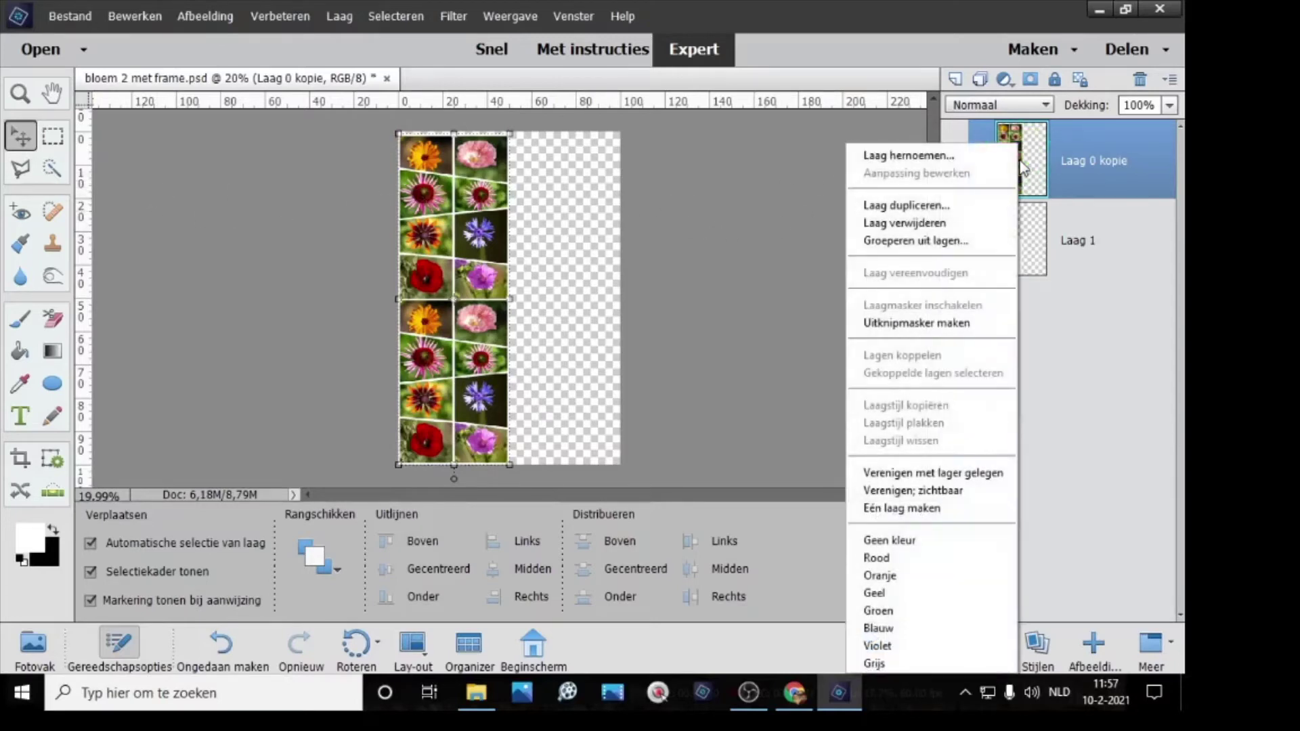
{"action": "left_click", "coordinate": [961, 214]}
{"action": "left_click", "coordinate": [748, 210]}
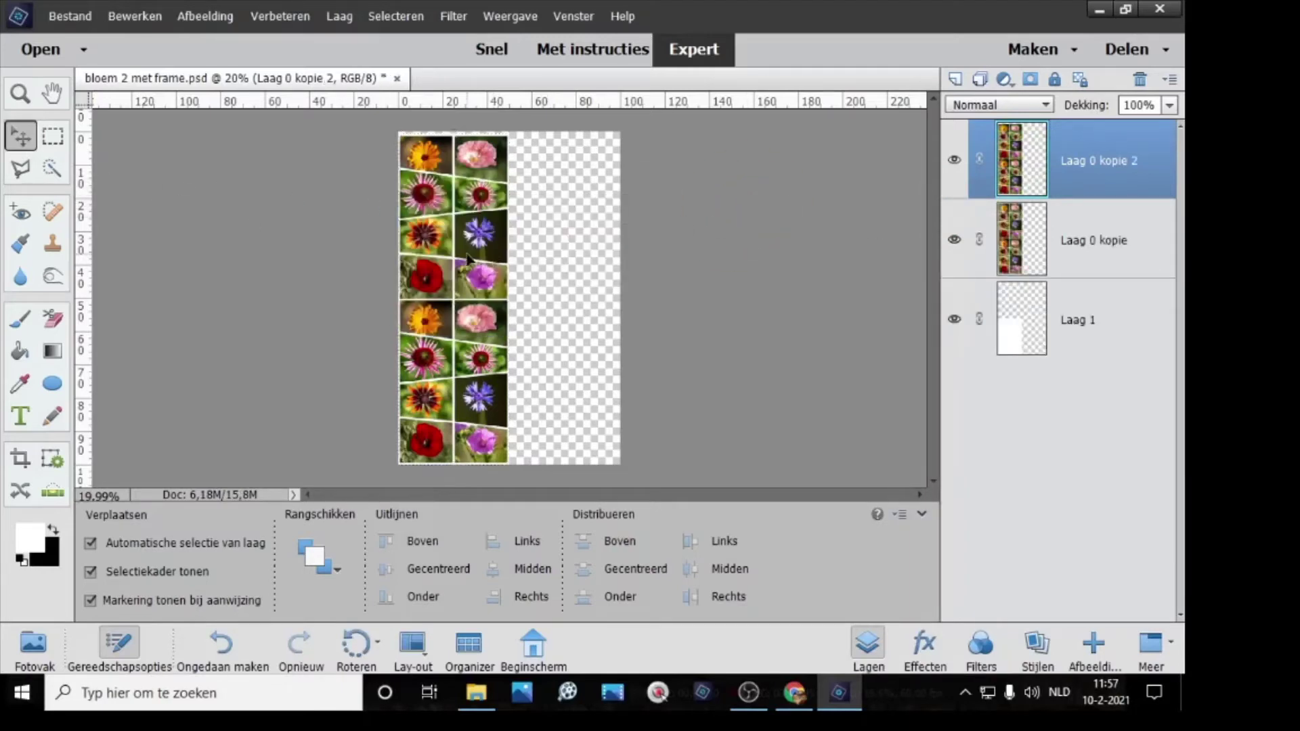
{"action": "left_click_drag", "start_coordinate": [467, 259], "coordinate": [578, 260]}
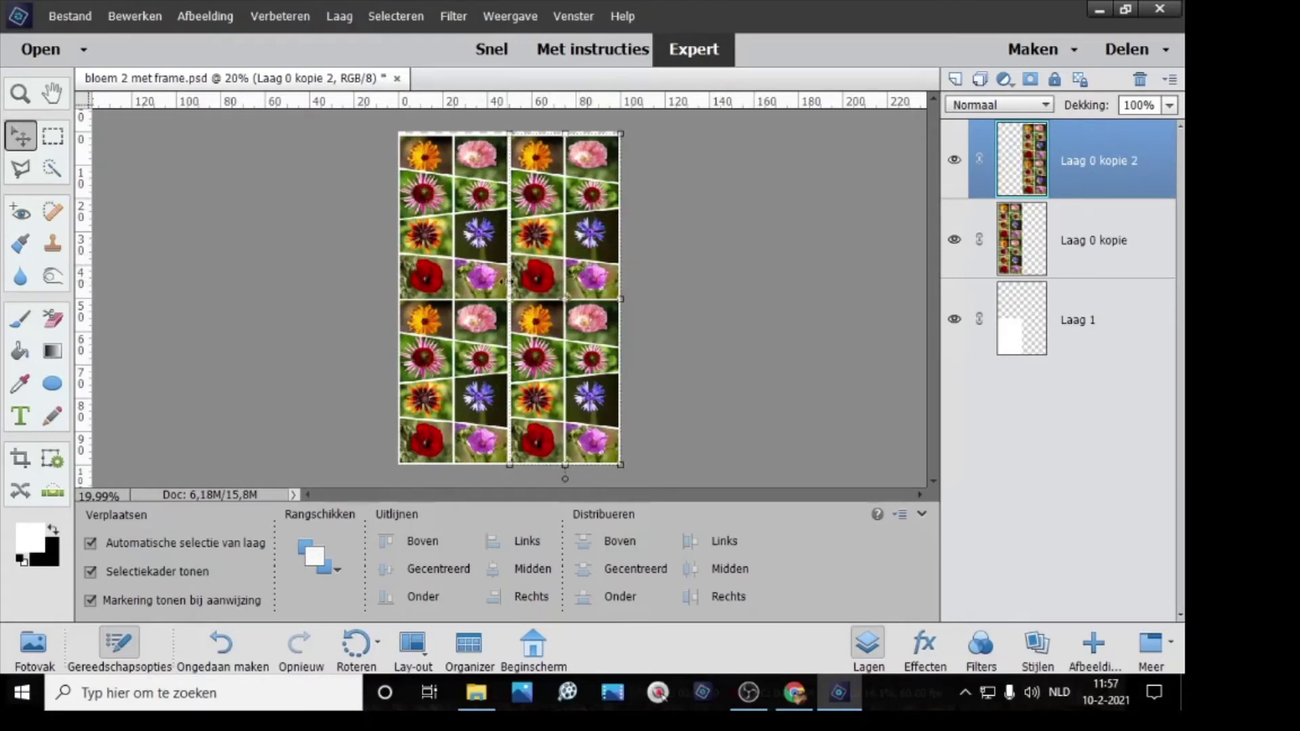
{"action": "key", "text": "Left"}
{"action": "key", "text": "Left"}
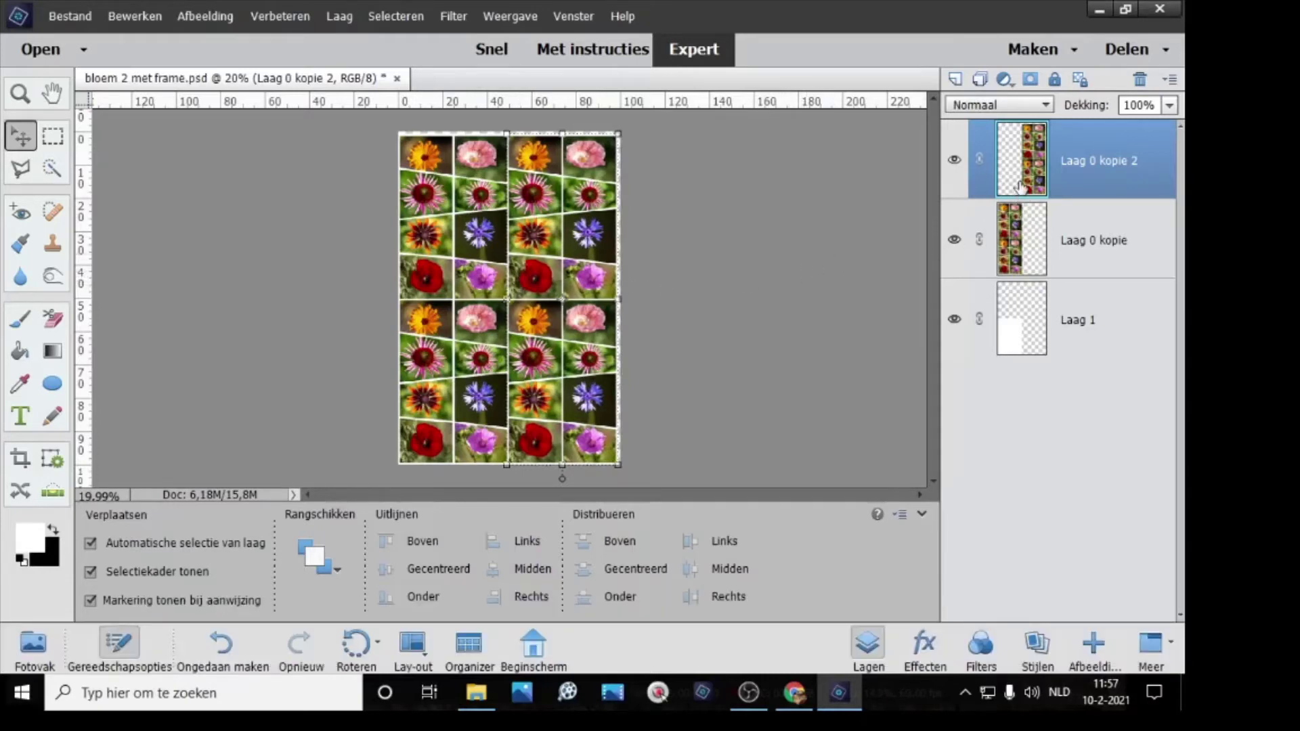
Step: Merge the side-by-side collage layers Laag 0 kopie 2 and Laag 0 kopie into a single layer
{"action": "key", "text": "shift"}
{"action": "left_click", "coordinate": [1038, 241], "text": "shift"}
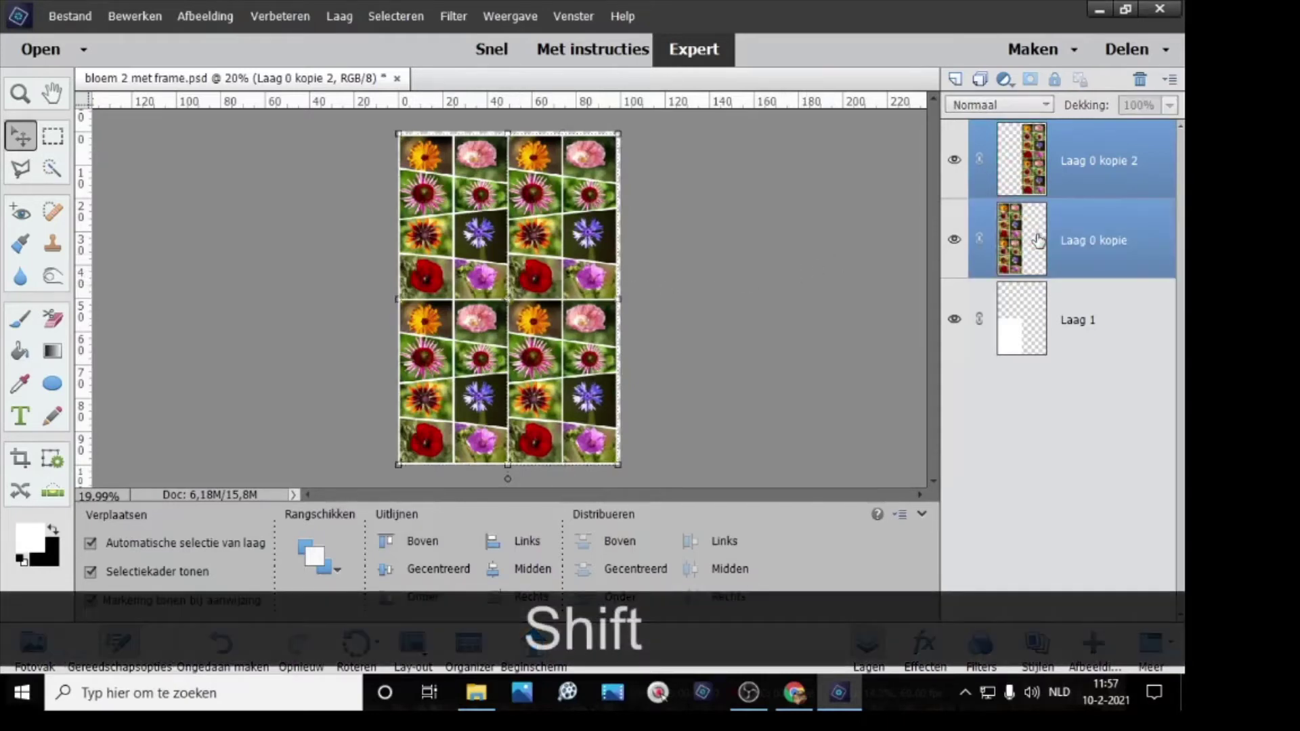
{"action": "right_click", "coordinate": [1038, 240]}
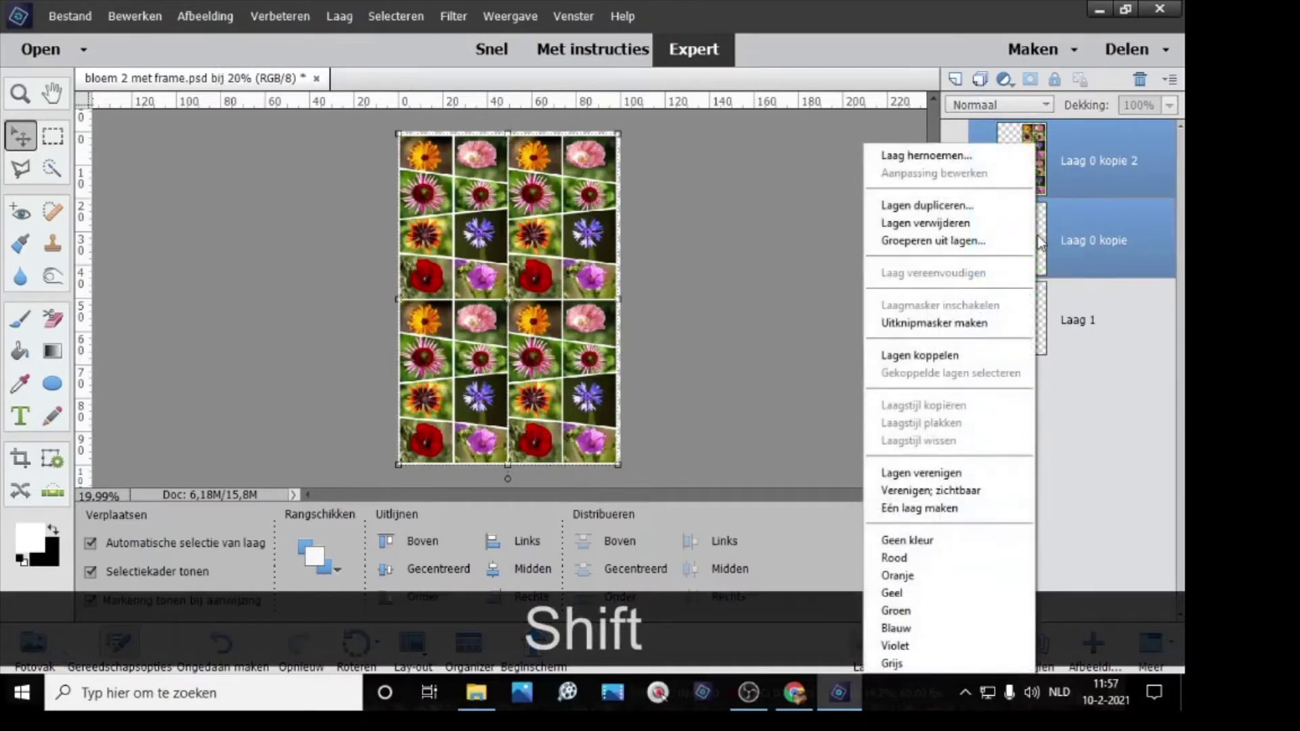
{"action": "left_click", "coordinate": [952, 474]}
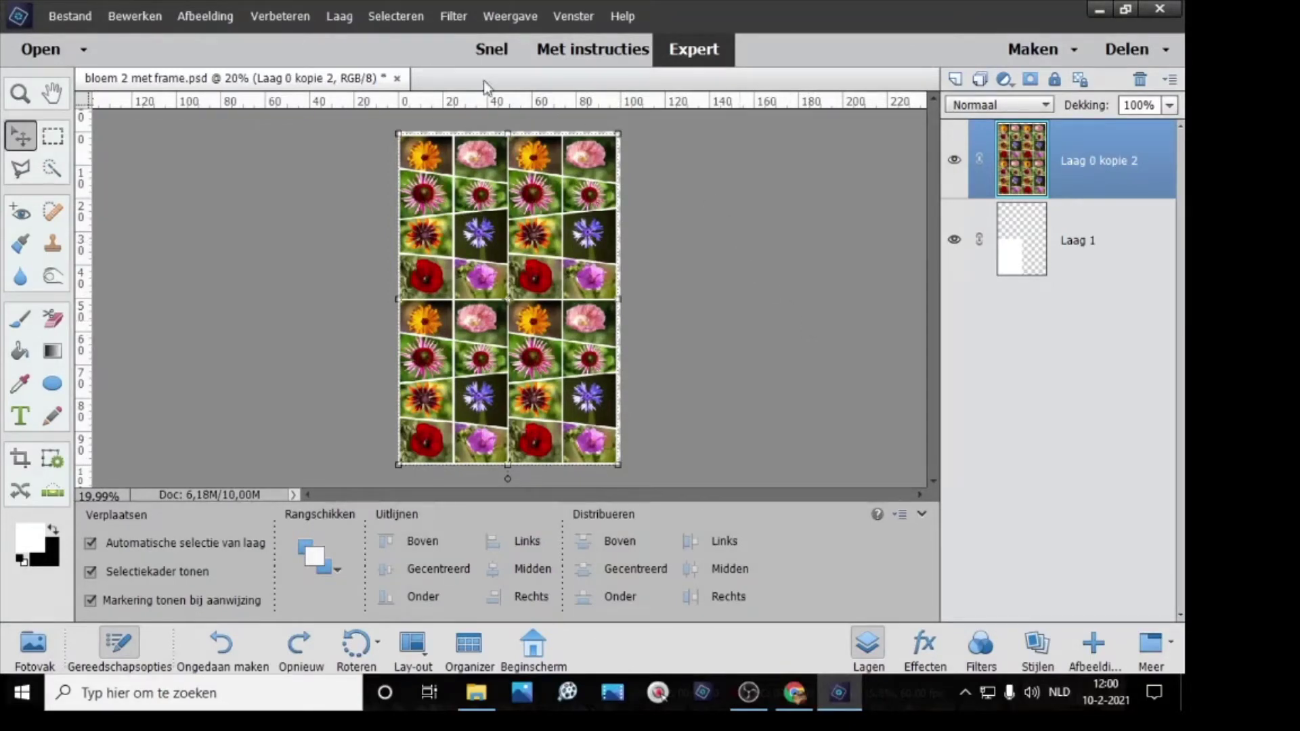
Step: Apply the Bol distortion filter to the merged collage layer with an amount of 50% in Normaal mode
{"action": "left_click", "coordinate": [455, 17]}
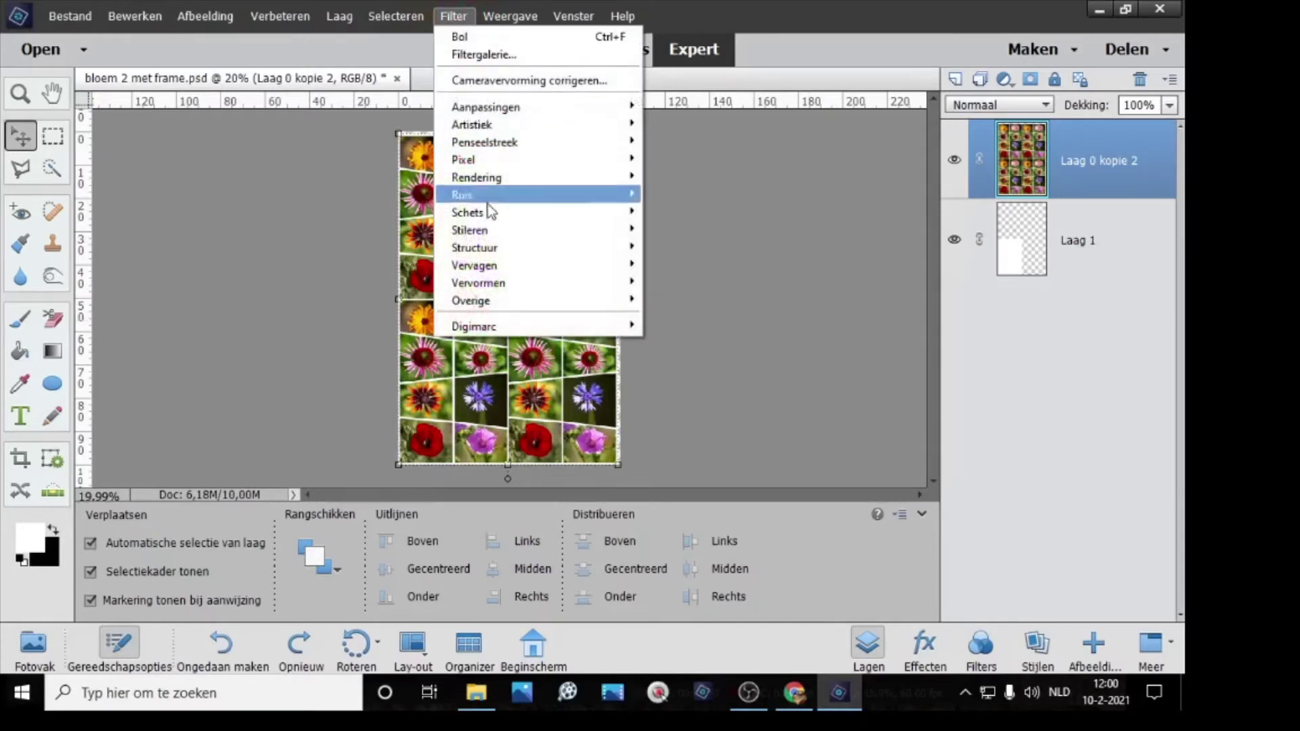
{"action": "left_click", "coordinate": [497, 279]}
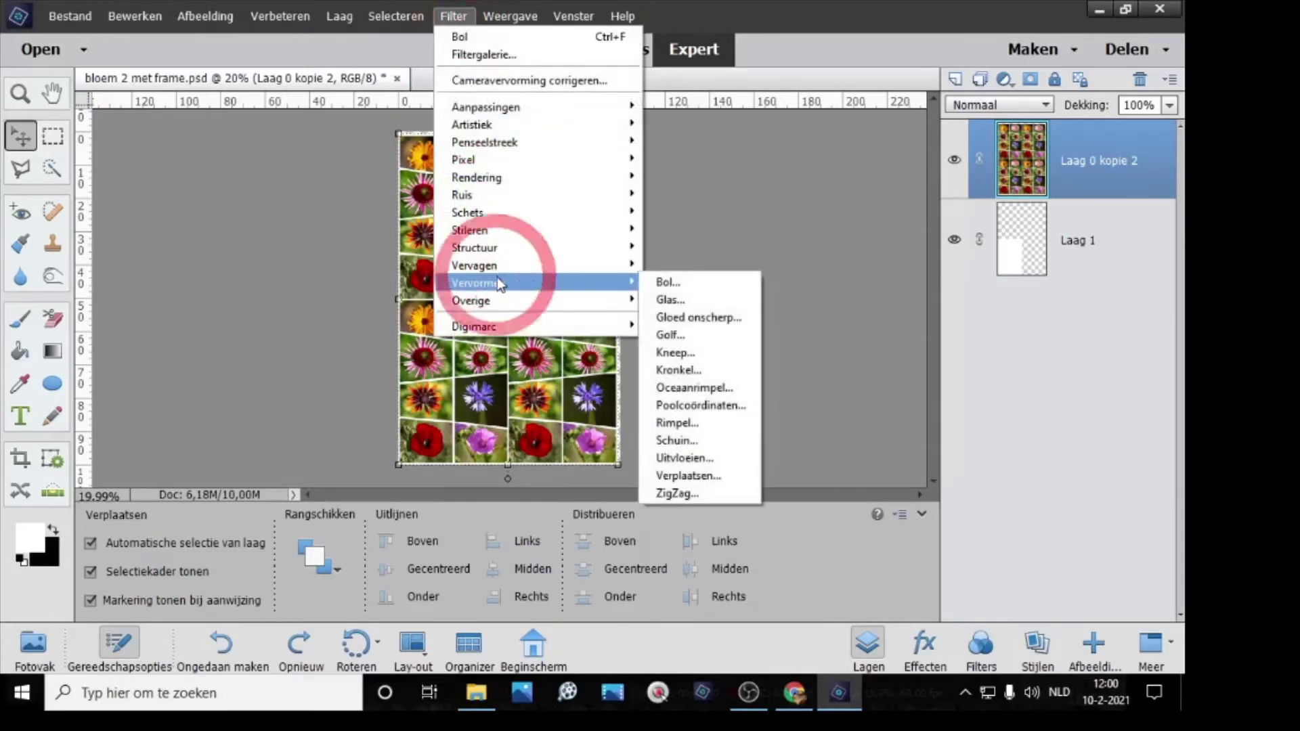
{"action": "left_click", "coordinate": [673, 283]}
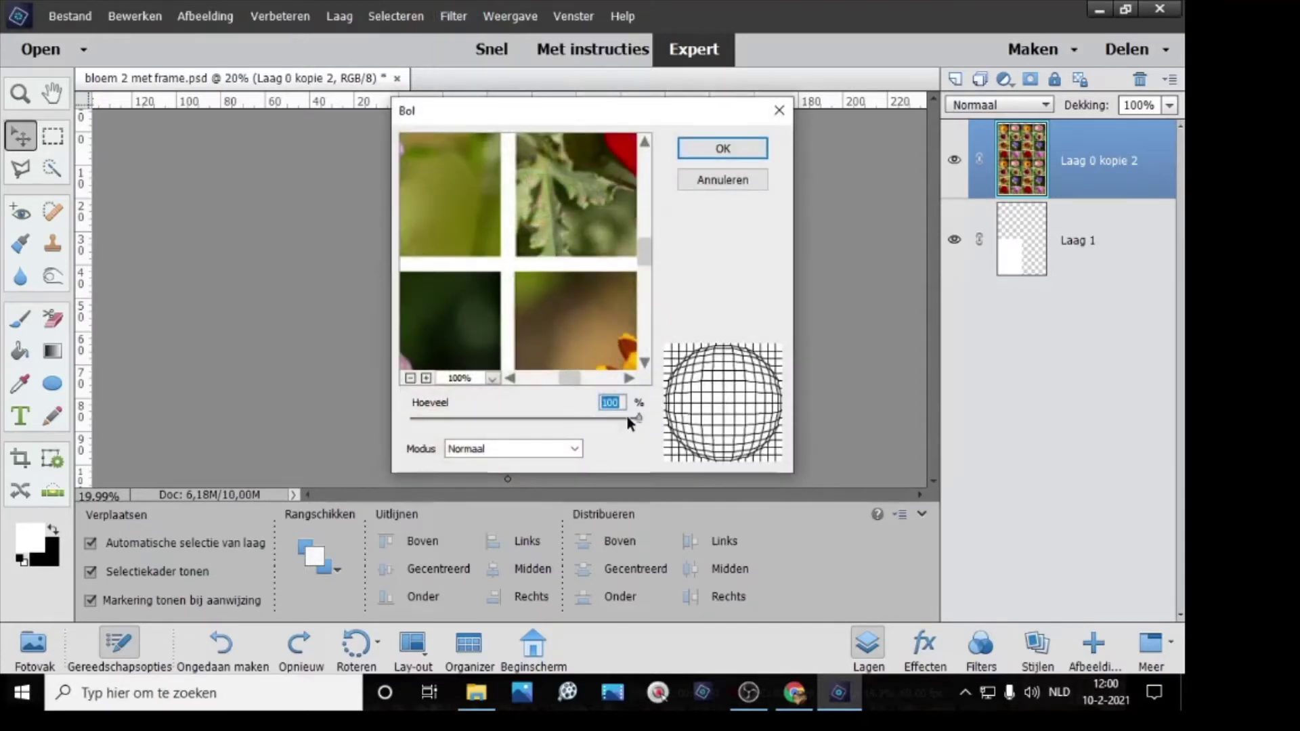
{"action": "left_click_drag", "start_coordinate": [639, 421], "coordinate": [582, 418]}
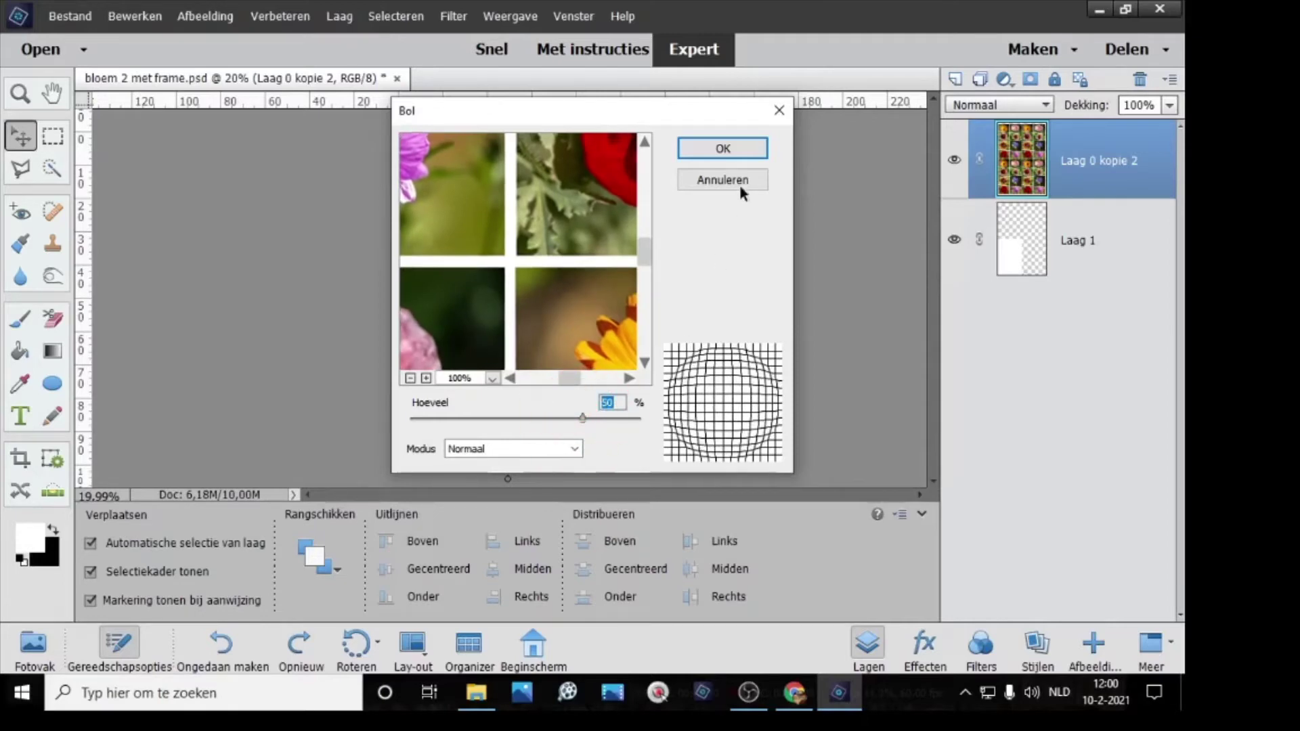
{"action": "left_click", "coordinate": [723, 149]}
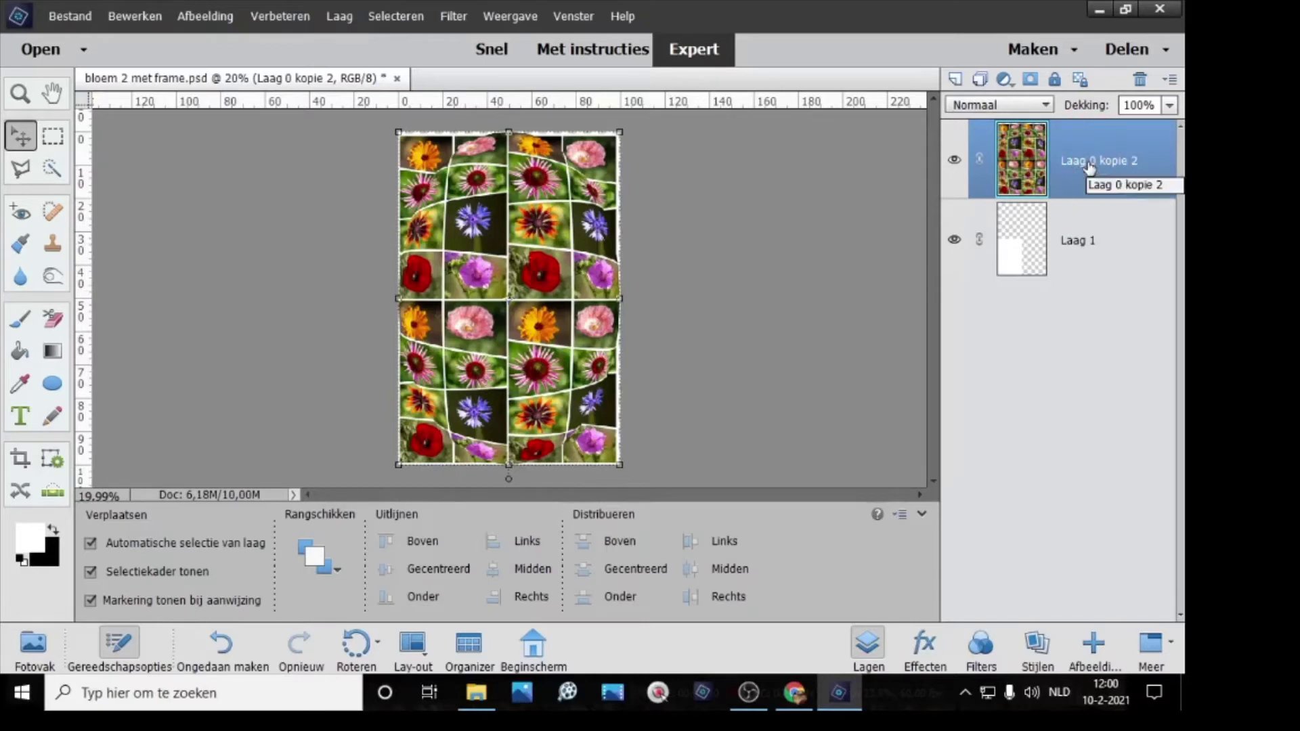
Step: Open the graphics library and filter it by type to the Vormen category
{"action": "left_click", "coordinate": [1093, 647]}
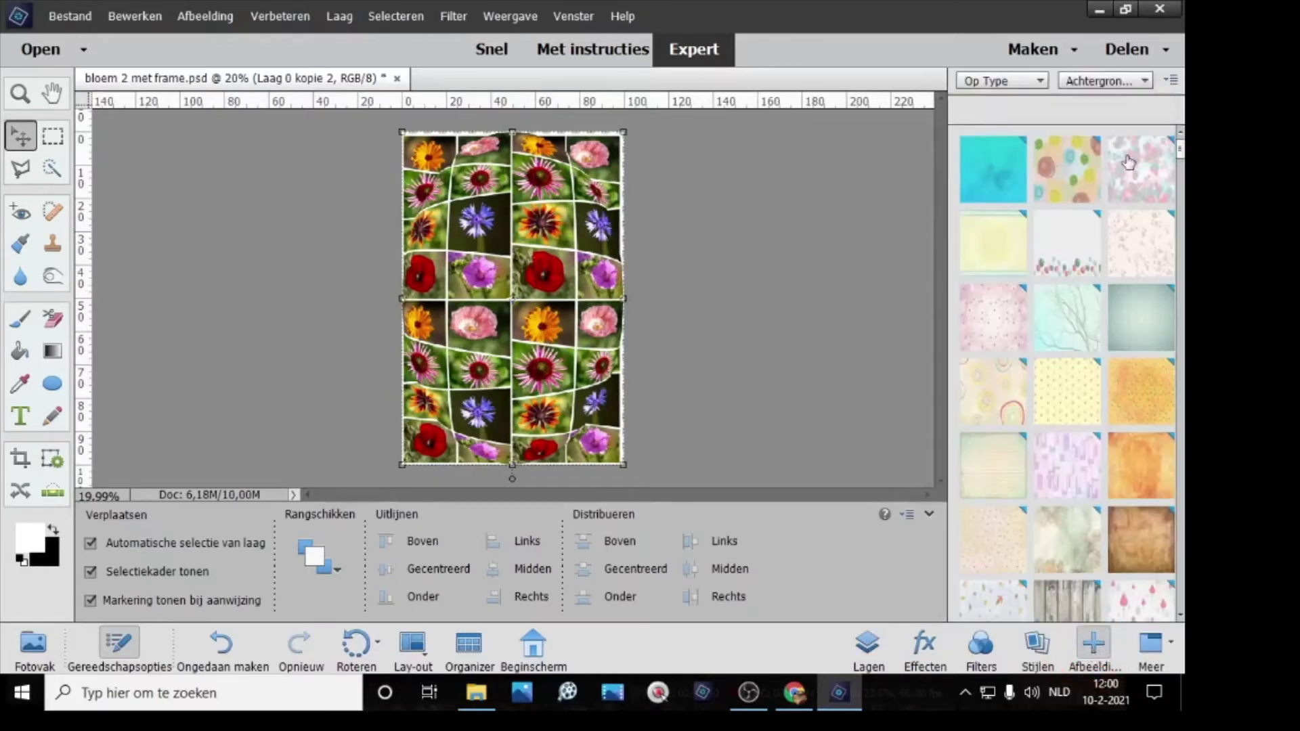
{"action": "left_click", "coordinate": [1144, 82]}
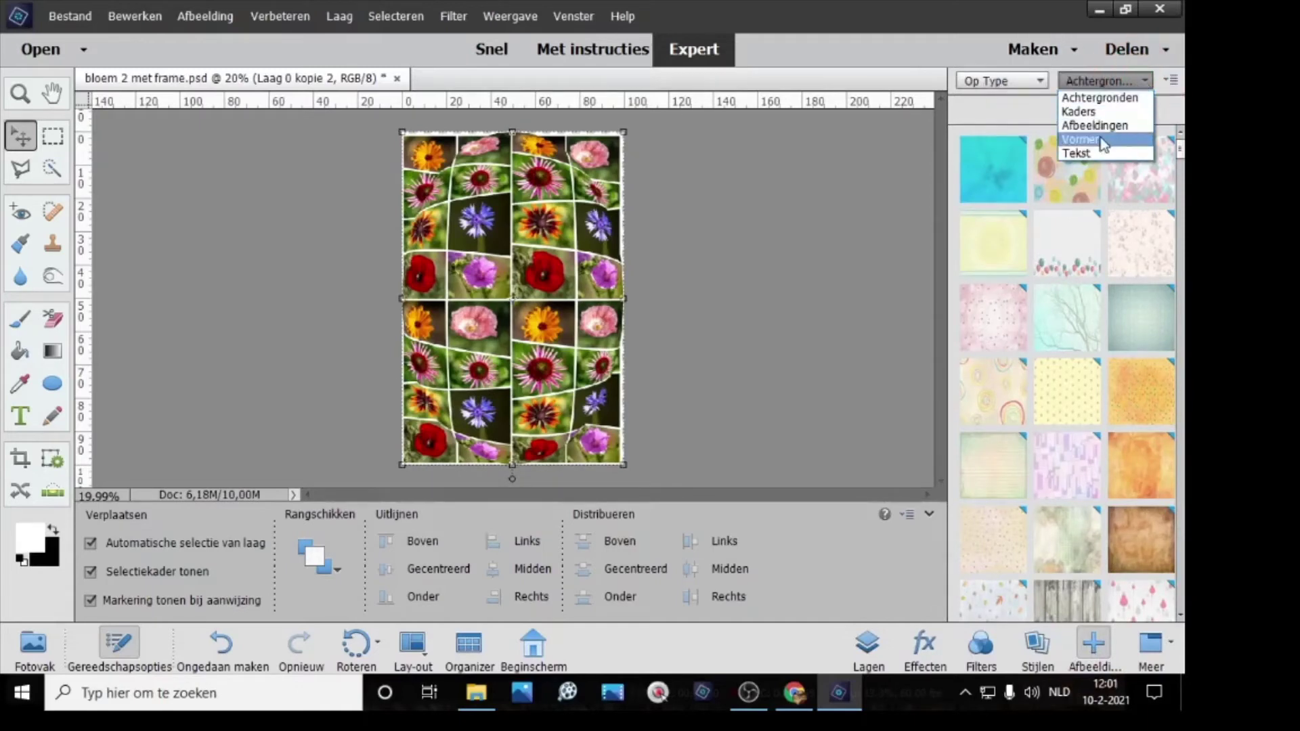
{"action": "left_click", "coordinate": [1104, 143]}
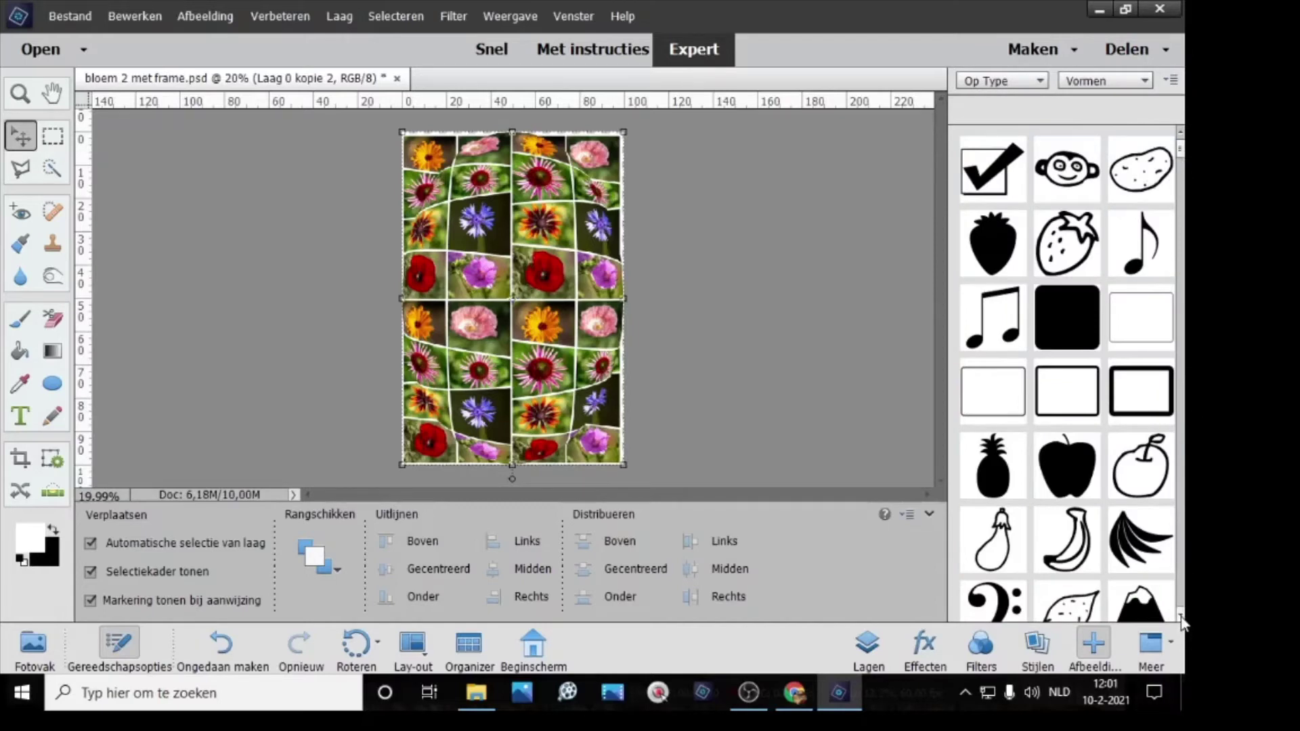
Step: Browse the Vormen shapes in the graphics library, from the fruit and flower shapes to the snowflakes and card suits
{"action": "scroll", "coordinate": [1181, 615], "scroll_direction": "down", "scroll_amount": 5}
{"action": "scroll", "coordinate": [1181, 615], "scroll_direction": "down", "scroll_amount": 3}
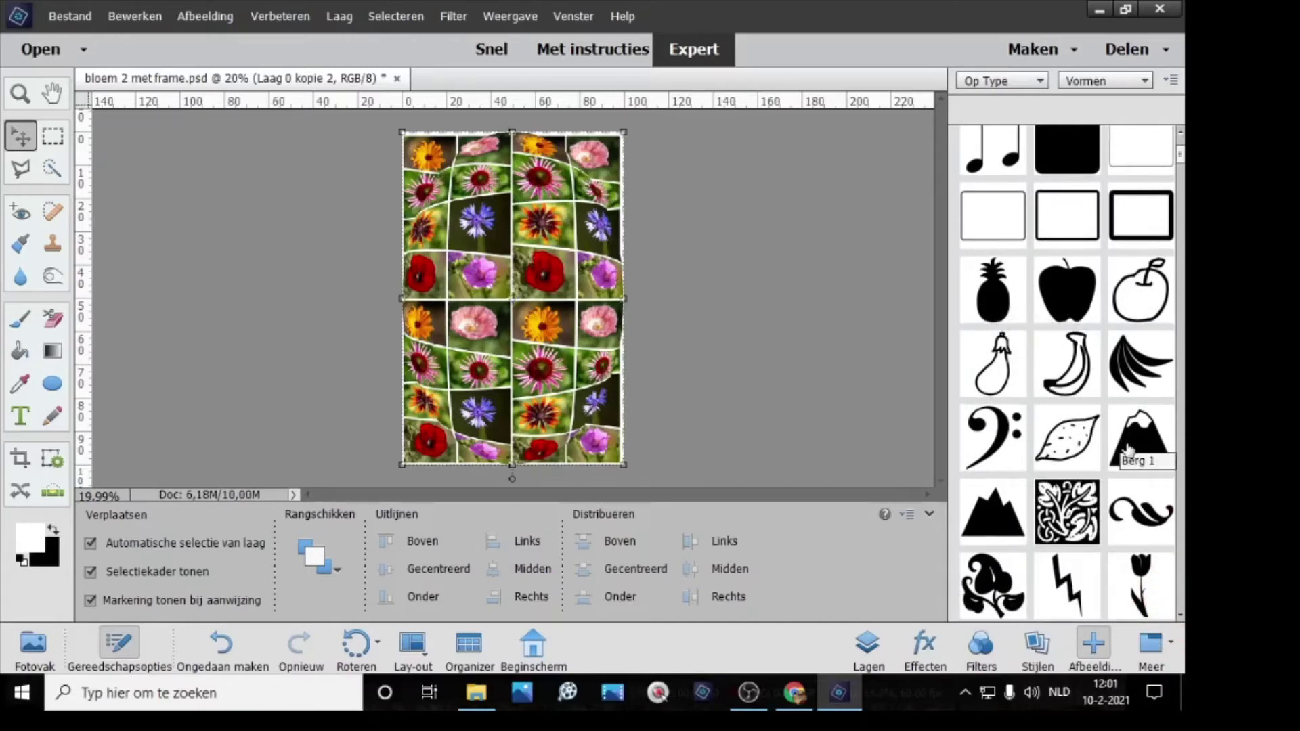
{"action": "scroll", "coordinate": [1181, 615], "scroll_direction": "down", "scroll_amount": 3}
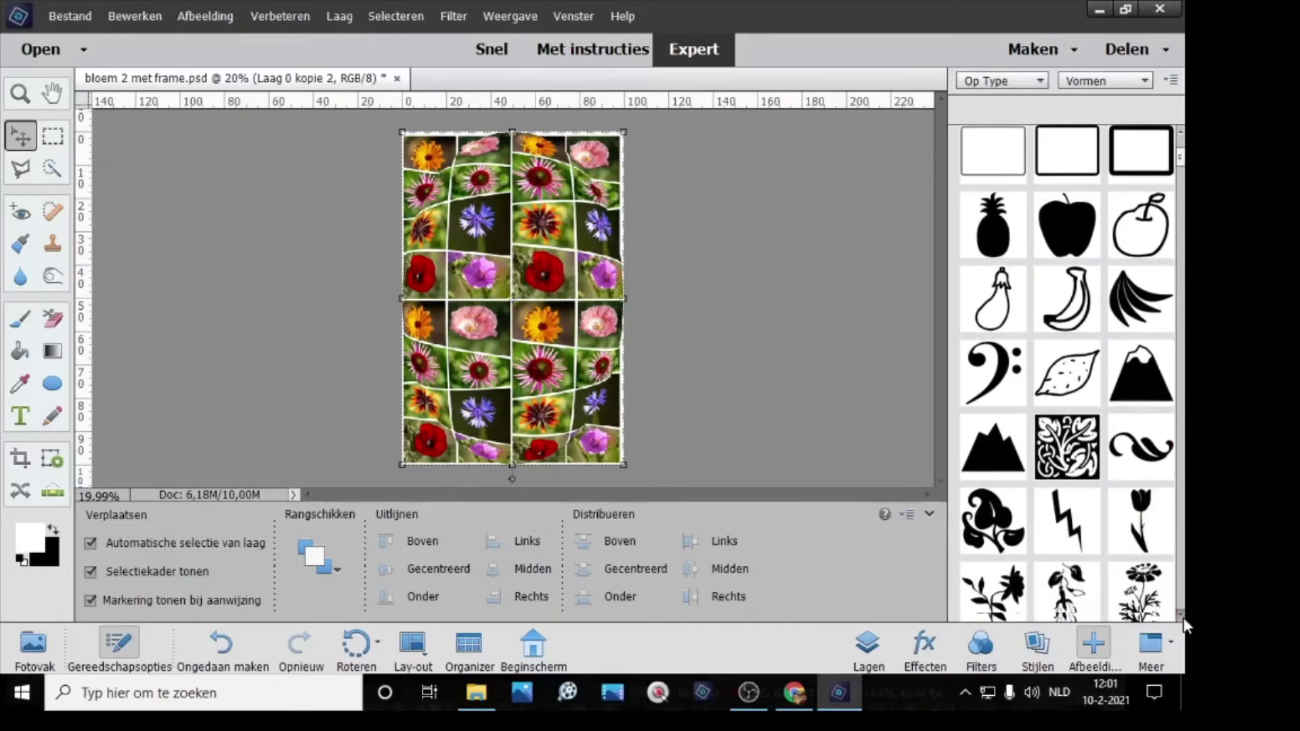
{"action": "scroll", "coordinate": [1180, 615], "scroll_direction": "down", "scroll_amount": 5}
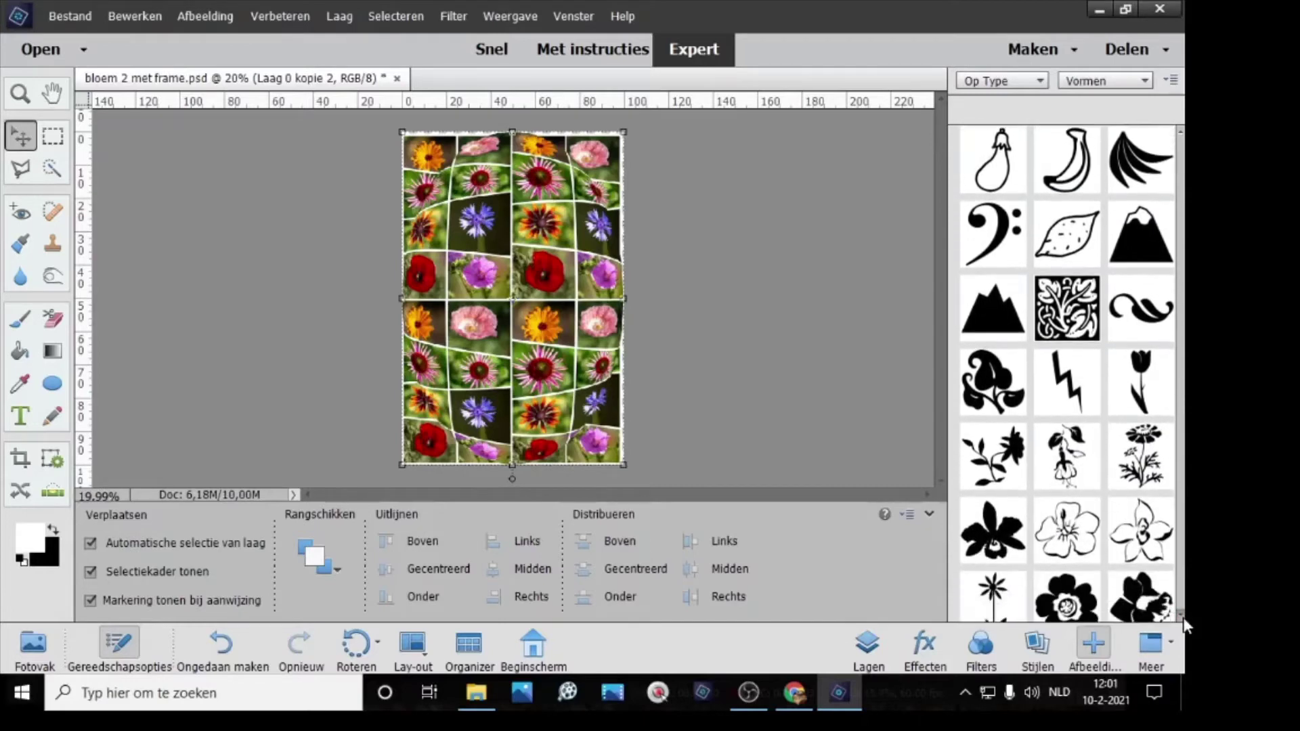
{"action": "scroll", "coordinate": [1184, 617], "scroll_direction": "down", "scroll_amount": 4}
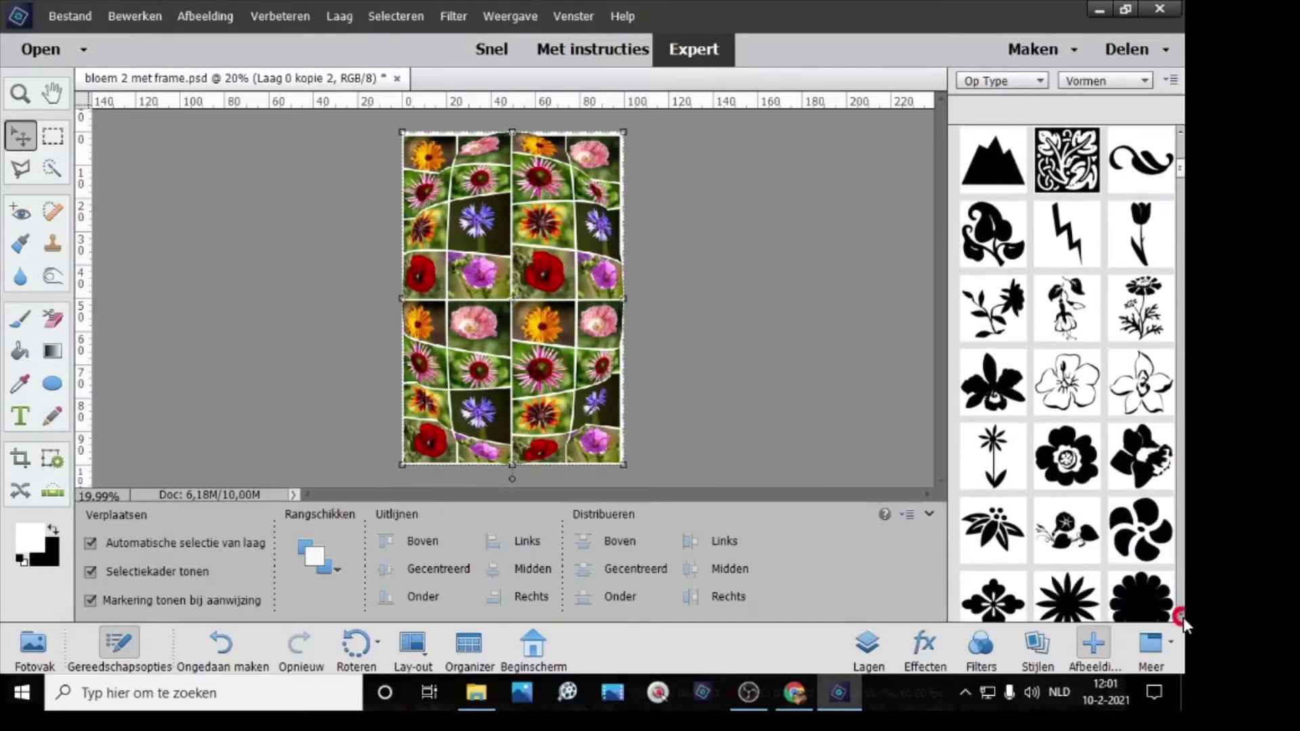
{"action": "scroll", "coordinate": [1184, 616], "scroll_direction": "down", "scroll_amount": 5}
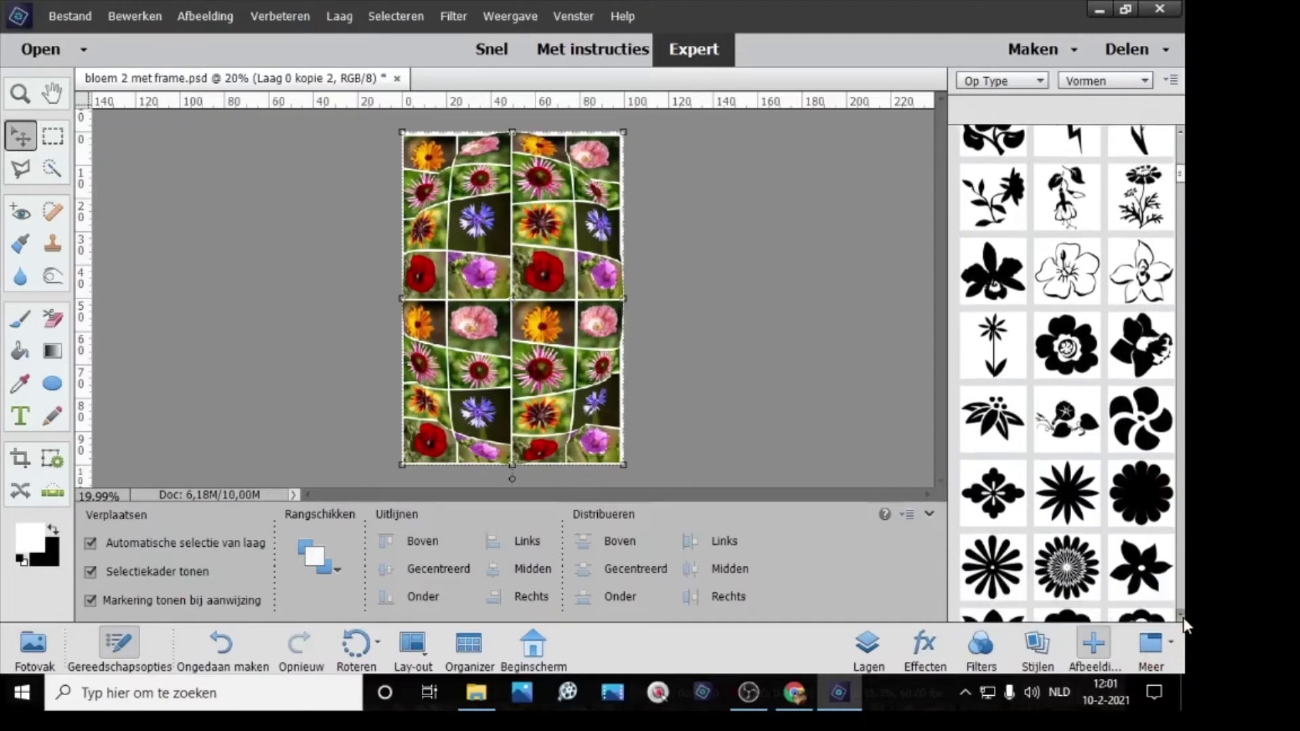
{"action": "scroll", "coordinate": [1184, 617], "scroll_direction": "down", "scroll_amount": 4}
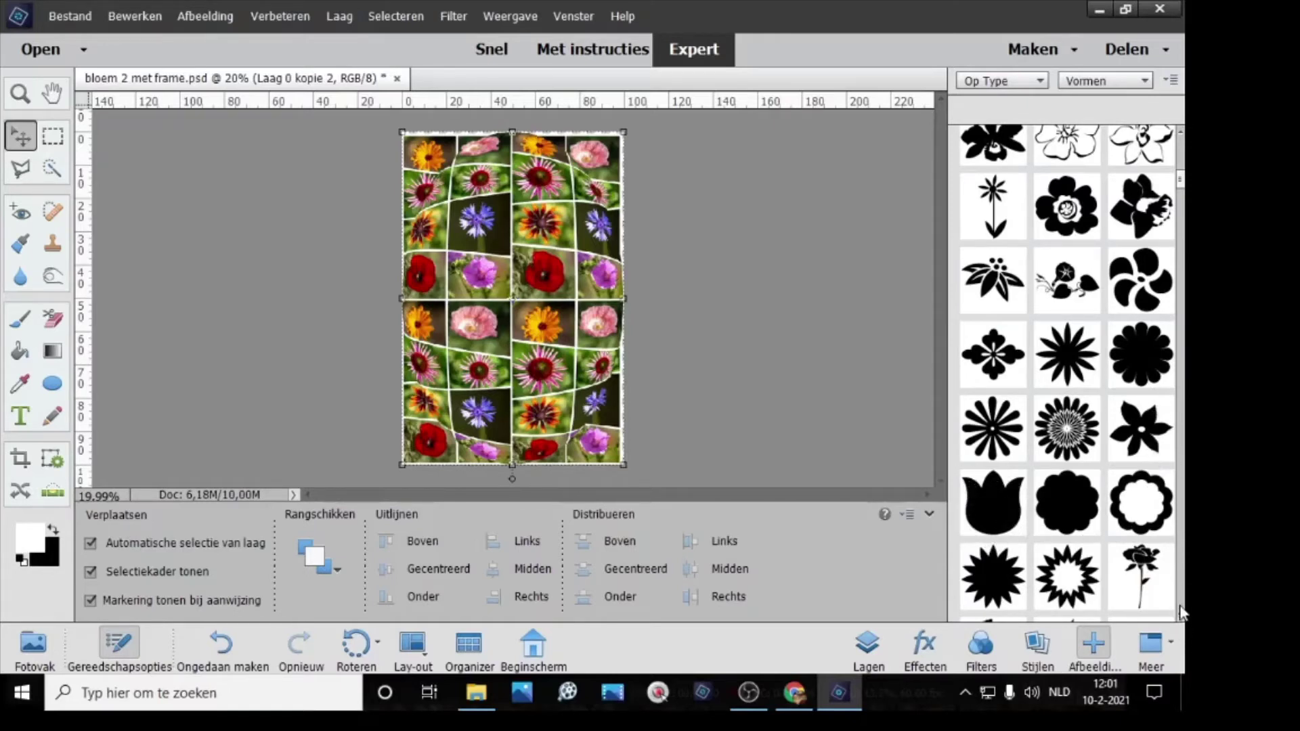
{"action": "scroll", "coordinate": [1182, 616], "scroll_direction": "down", "scroll_amount": 6}
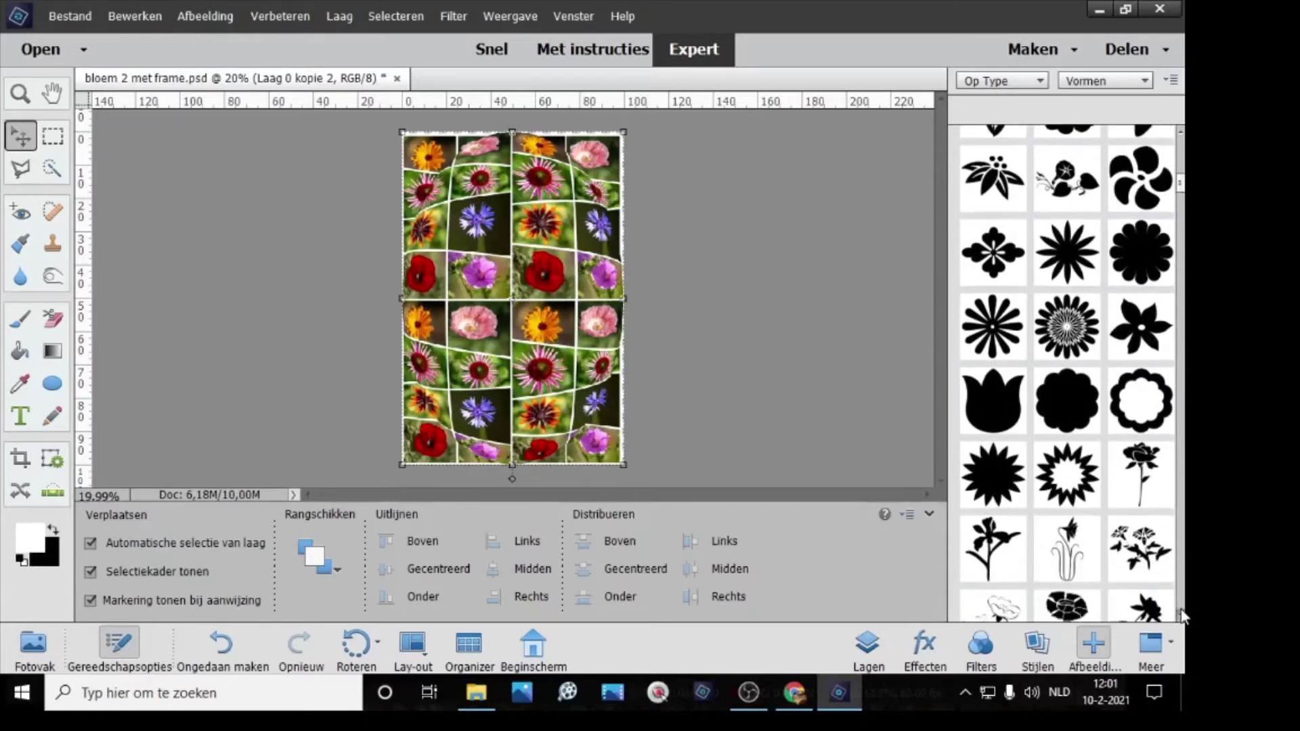
{"action": "scroll", "coordinate": [1182, 616], "scroll_direction": "down", "scroll_amount": 6}
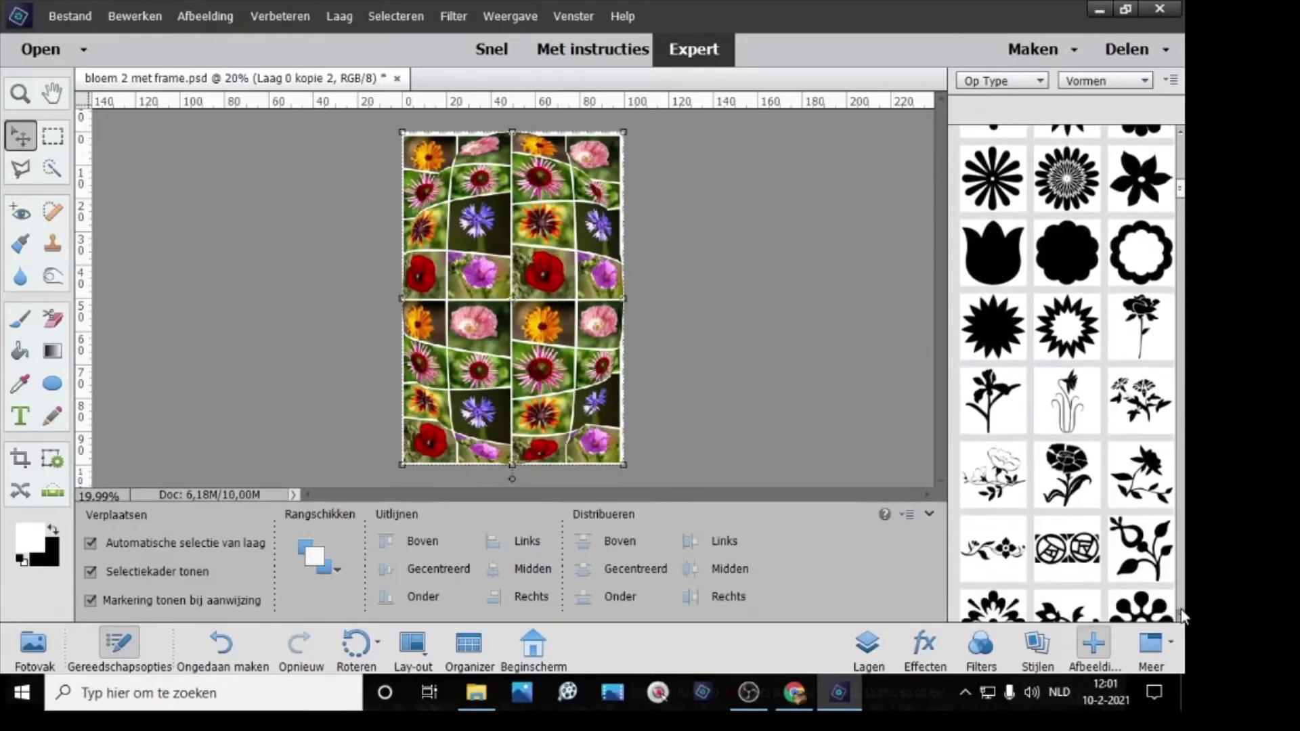
{"action": "scroll", "coordinate": [1182, 616], "scroll_direction": "down", "scroll_amount": 6}
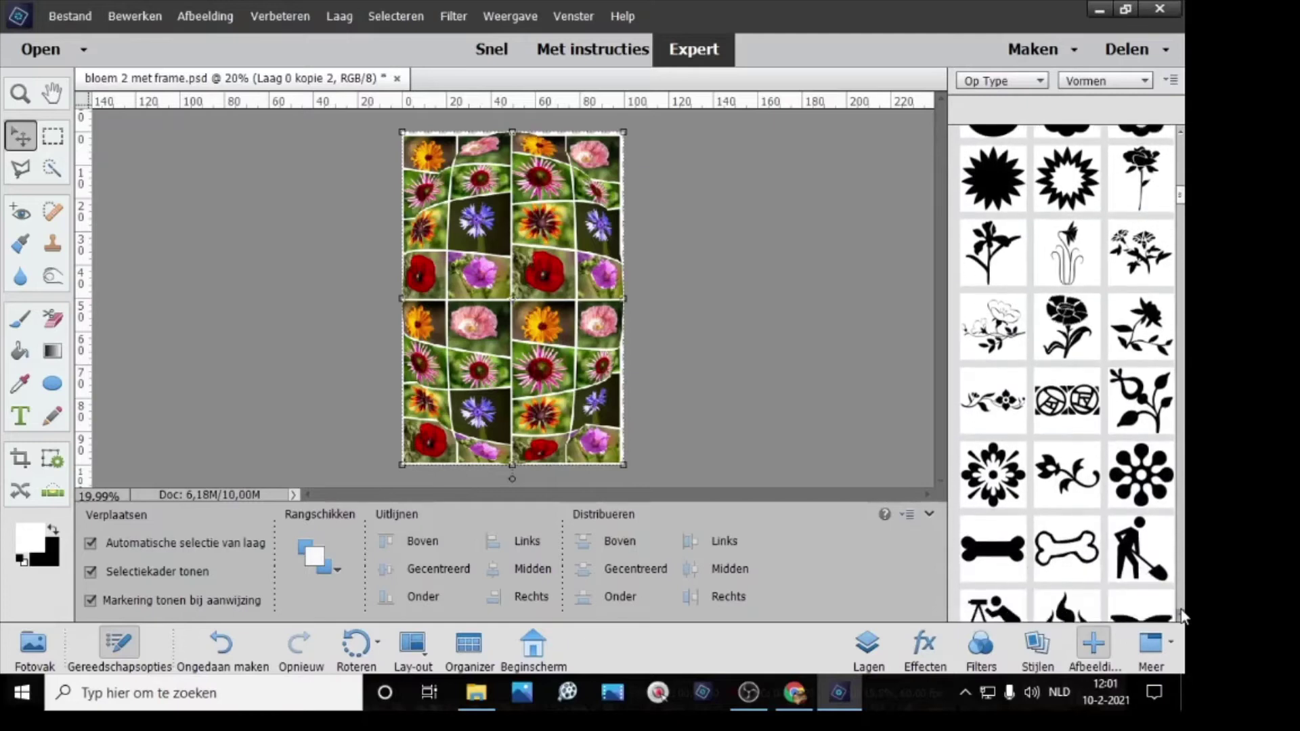
{"action": "scroll", "coordinate": [1182, 616], "scroll_direction": "down", "scroll_amount": 6}
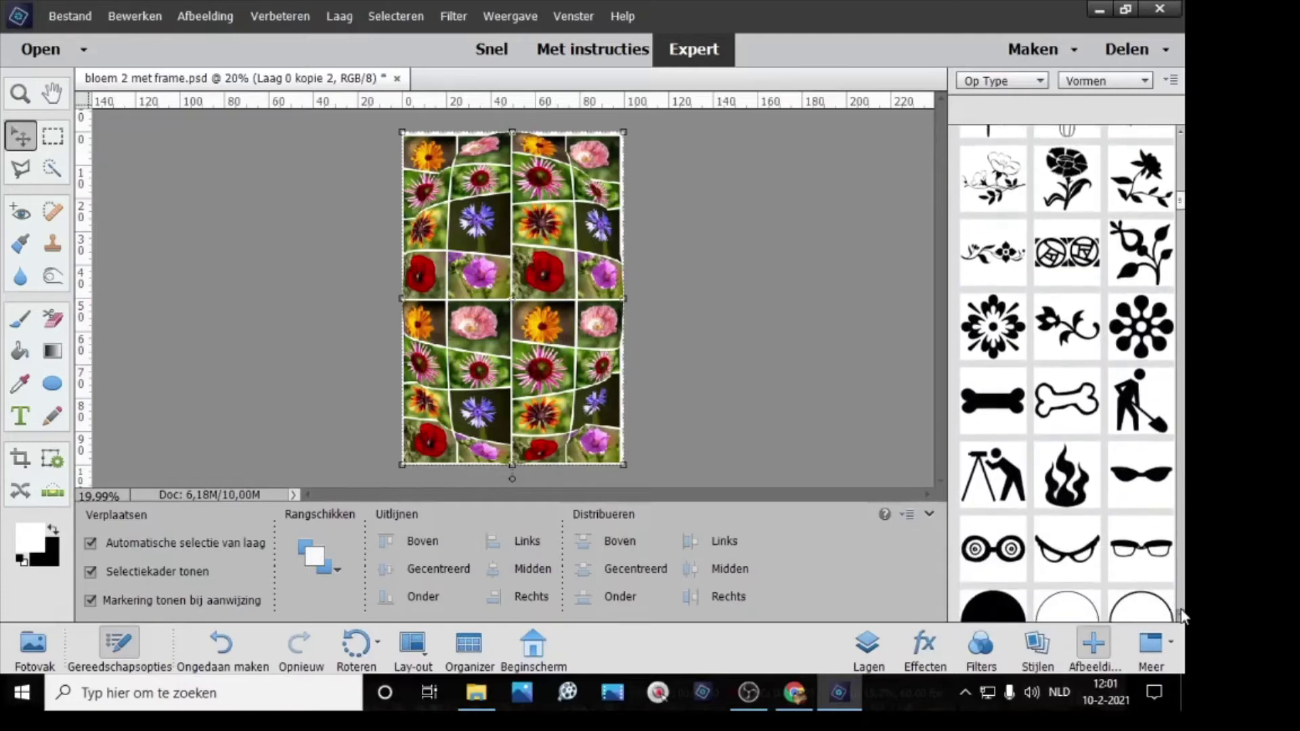
{"action": "scroll", "coordinate": [1182, 616], "scroll_direction": "down", "scroll_amount": 6}
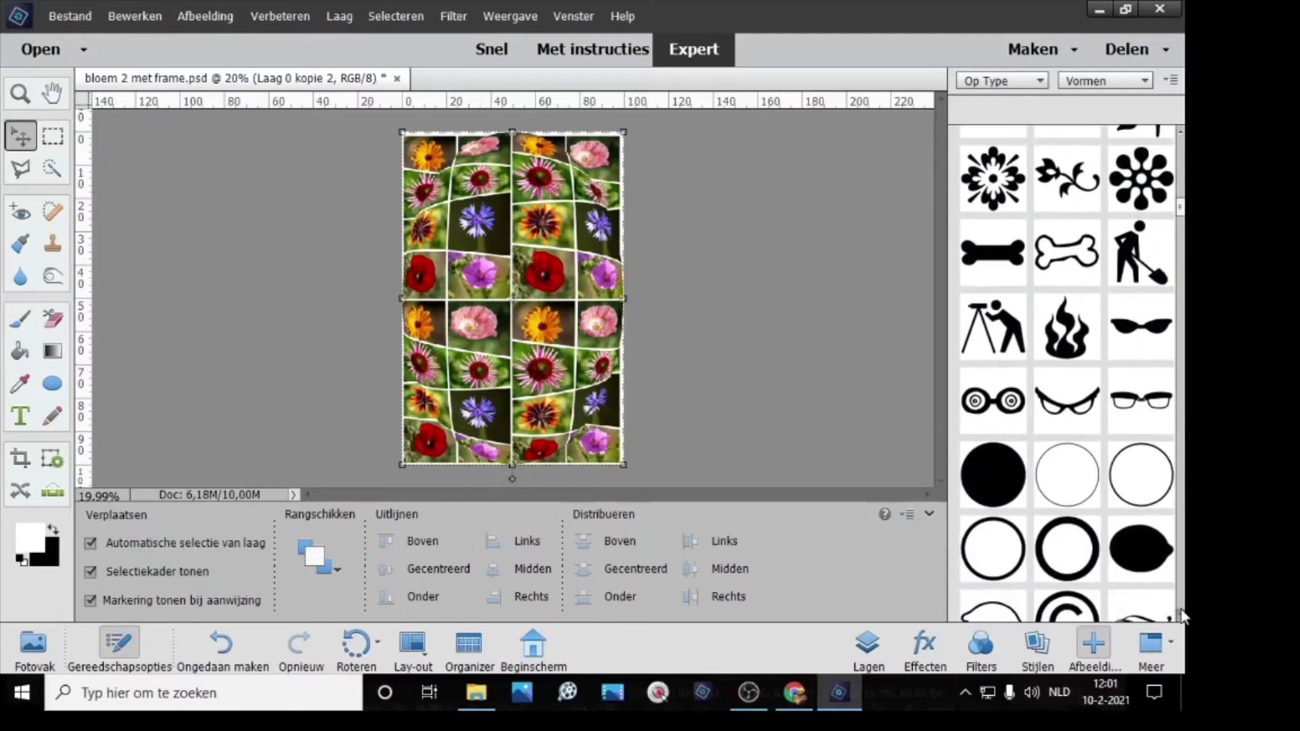
{"action": "scroll", "coordinate": [1182, 617], "scroll_direction": "down", "scroll_amount": 3}
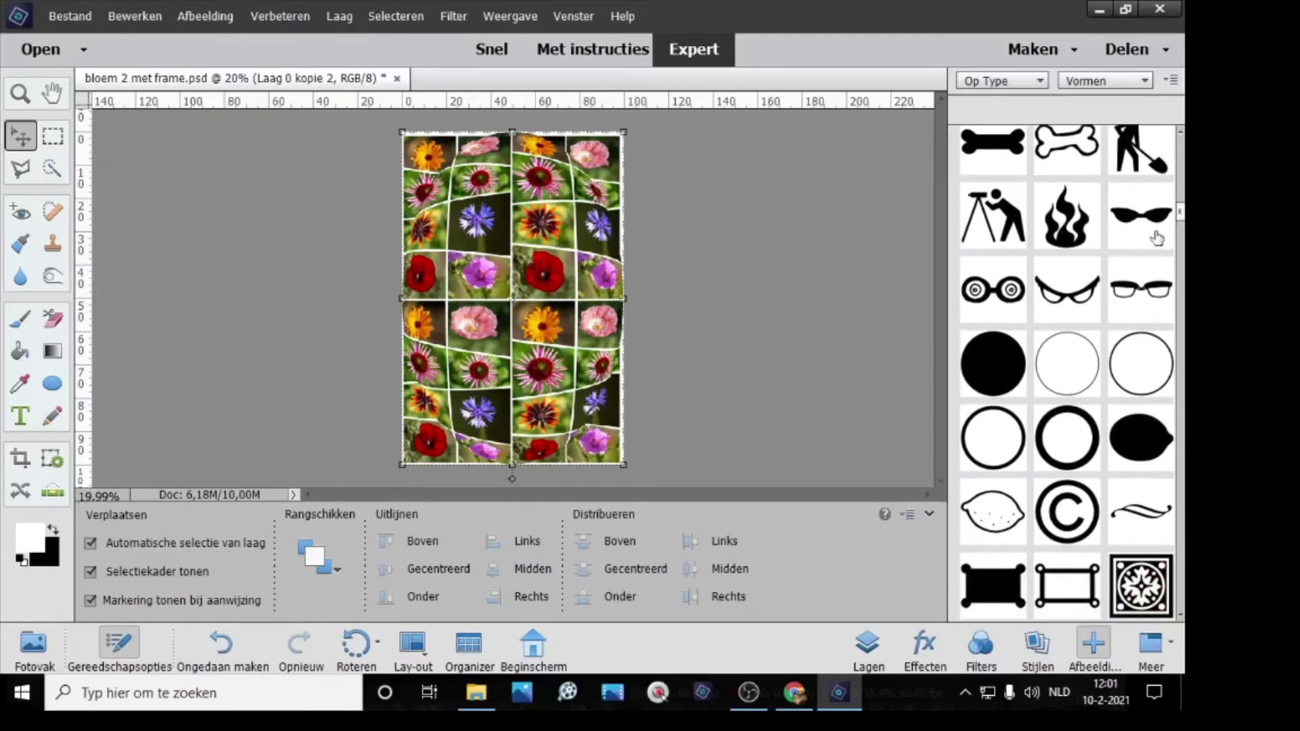
{"action": "left_click_drag", "start_coordinate": [1182, 215], "coordinate": [1184, 293]}
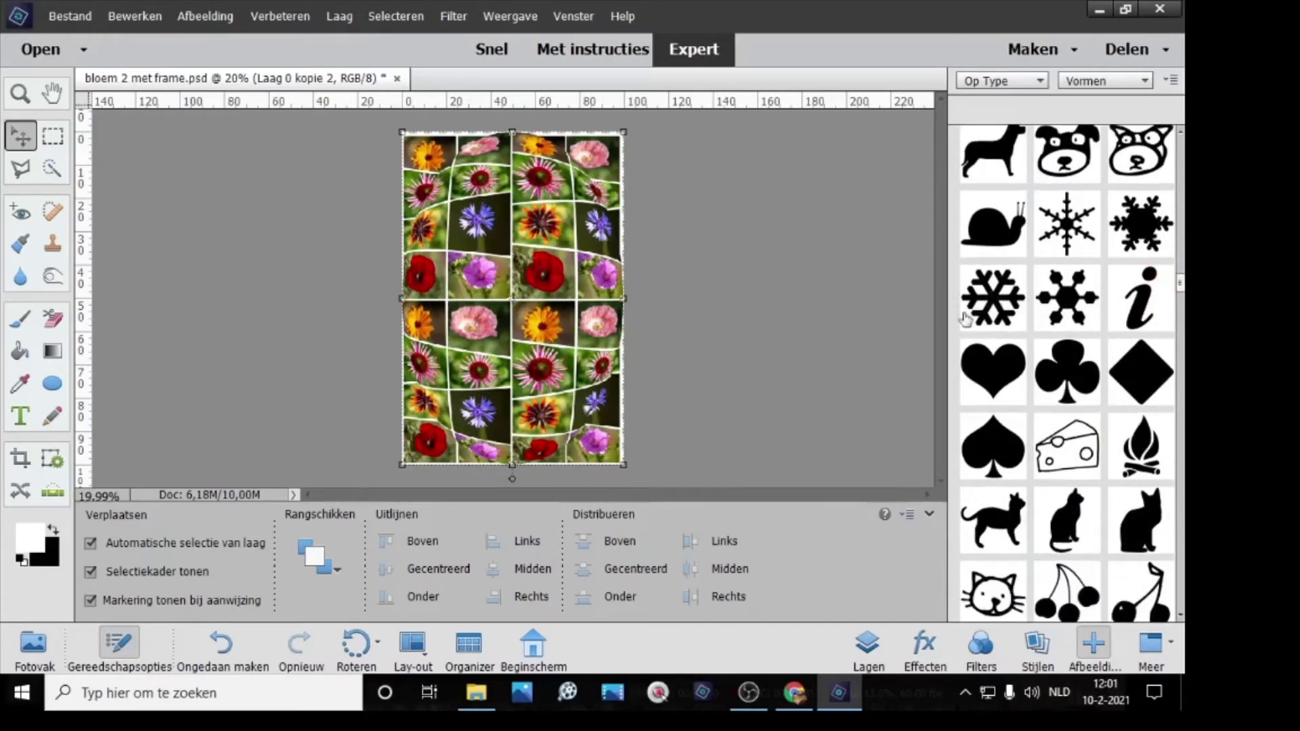
Step: Add the solid tulip-shaped flower from the Vormen library to the centre of the canvas
{"action": "left_click_drag", "start_coordinate": [1182, 296], "coordinate": [1182, 189]}
{"action": "scroll", "coordinate": [1056, 284], "scroll_direction": "down", "scroll_amount": 1}
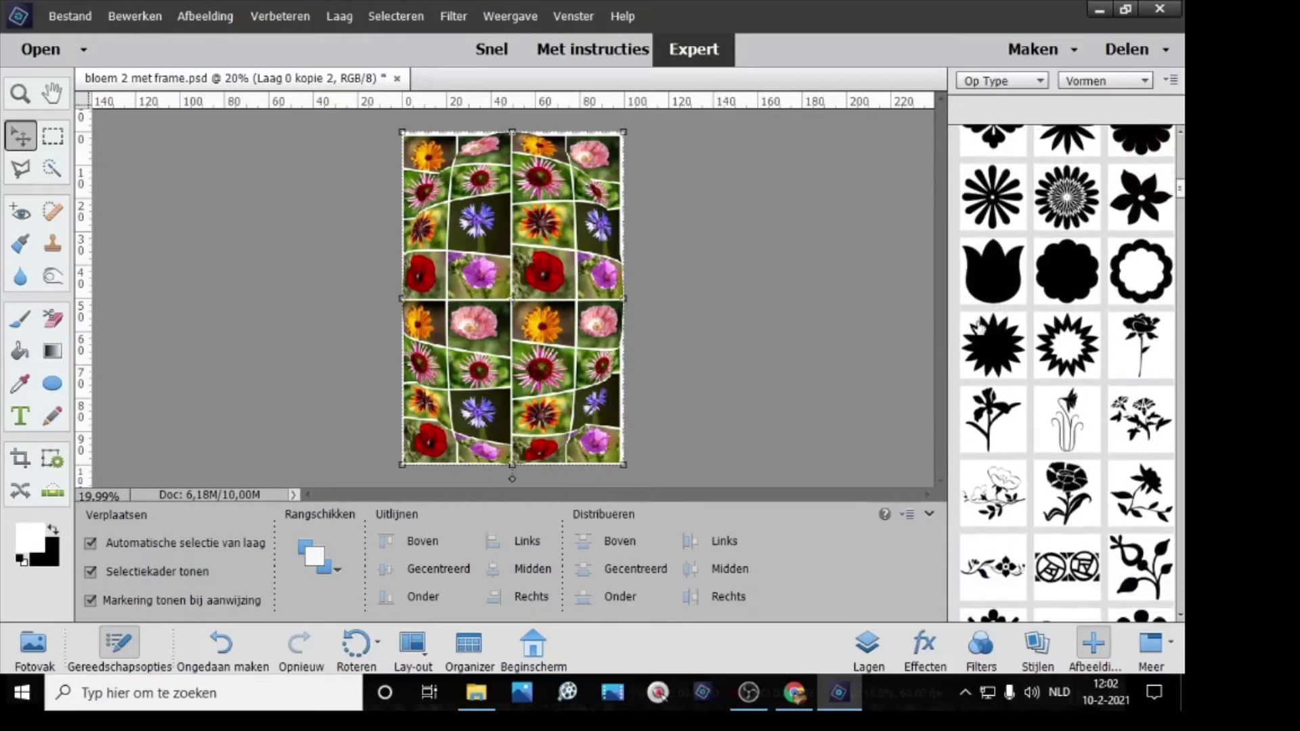
{"action": "double_click", "coordinate": [1000, 291]}
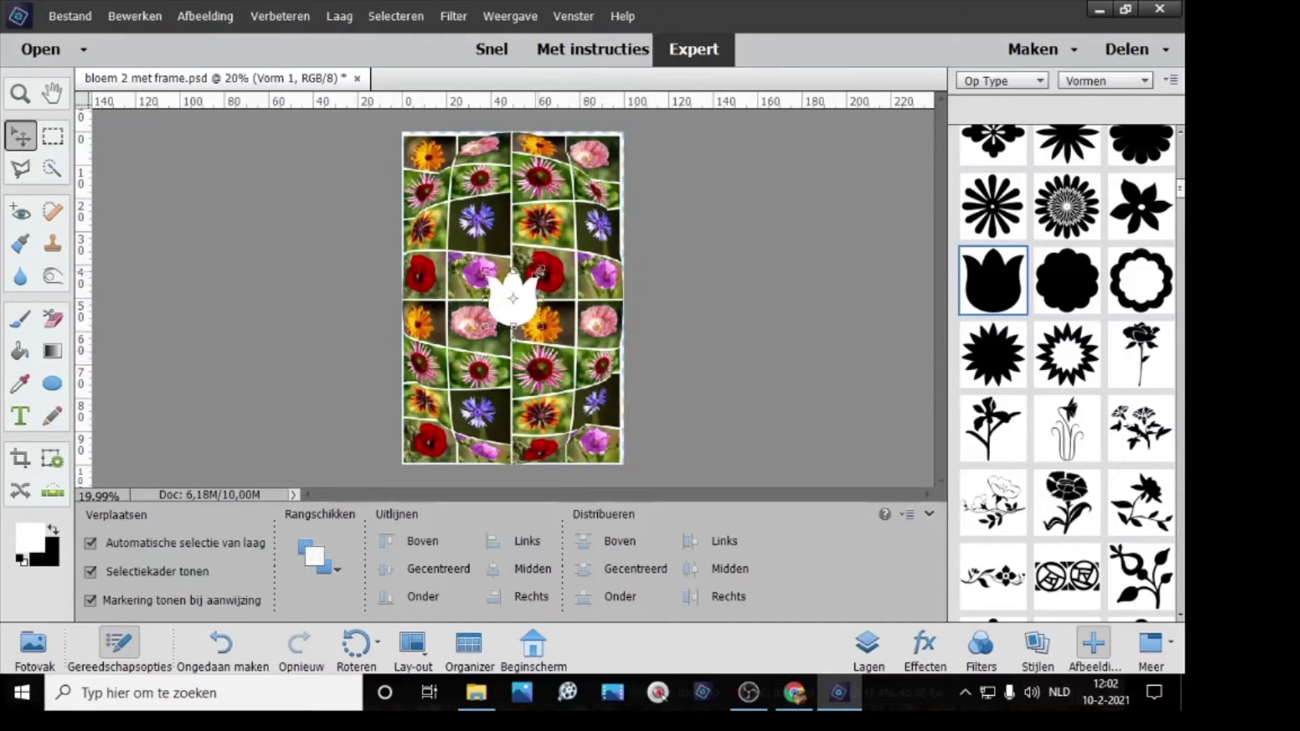
Step: Enlarge the white tulip to about 369% width and 559% height, centred to nearly fill the canvas, and commit the transformation
{"action": "left_click_drag", "start_coordinate": [541, 269], "coordinate": [586, 174]}
{"action": "left_click_drag", "start_coordinate": [483, 196], "coordinate": [360, 169]}
{"action": "left_click_drag", "start_coordinate": [524, 229], "coordinate": [530, 255]}
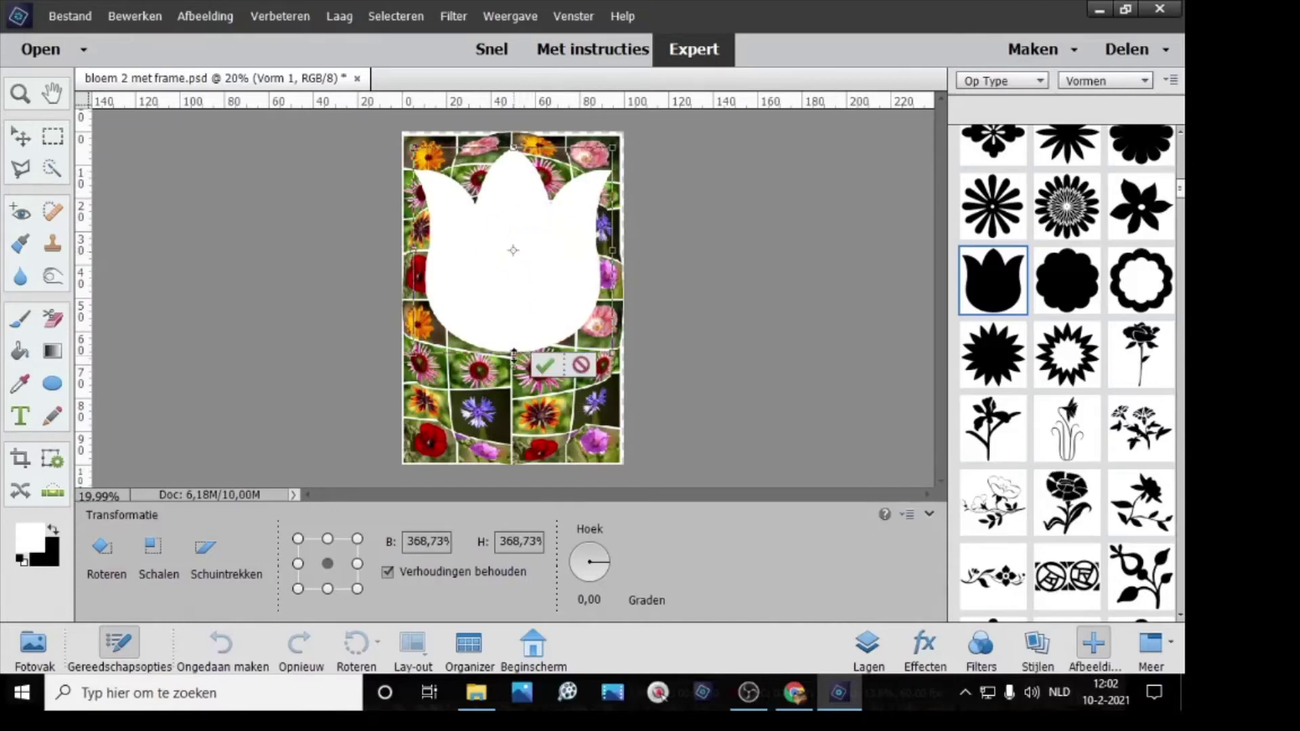
{"action": "left_click_drag", "start_coordinate": [514, 353], "coordinate": [525, 445]}
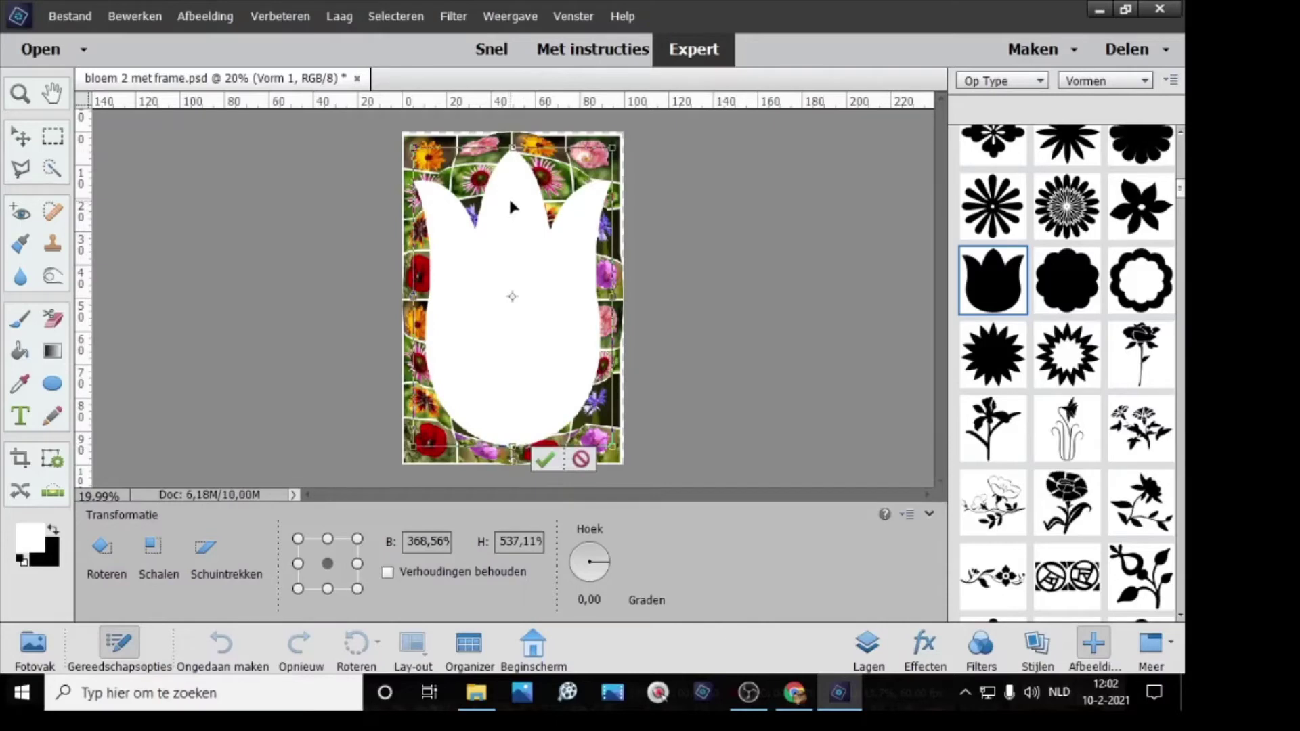
{"action": "left_click_drag", "start_coordinate": [513, 147], "coordinate": [513, 143]}
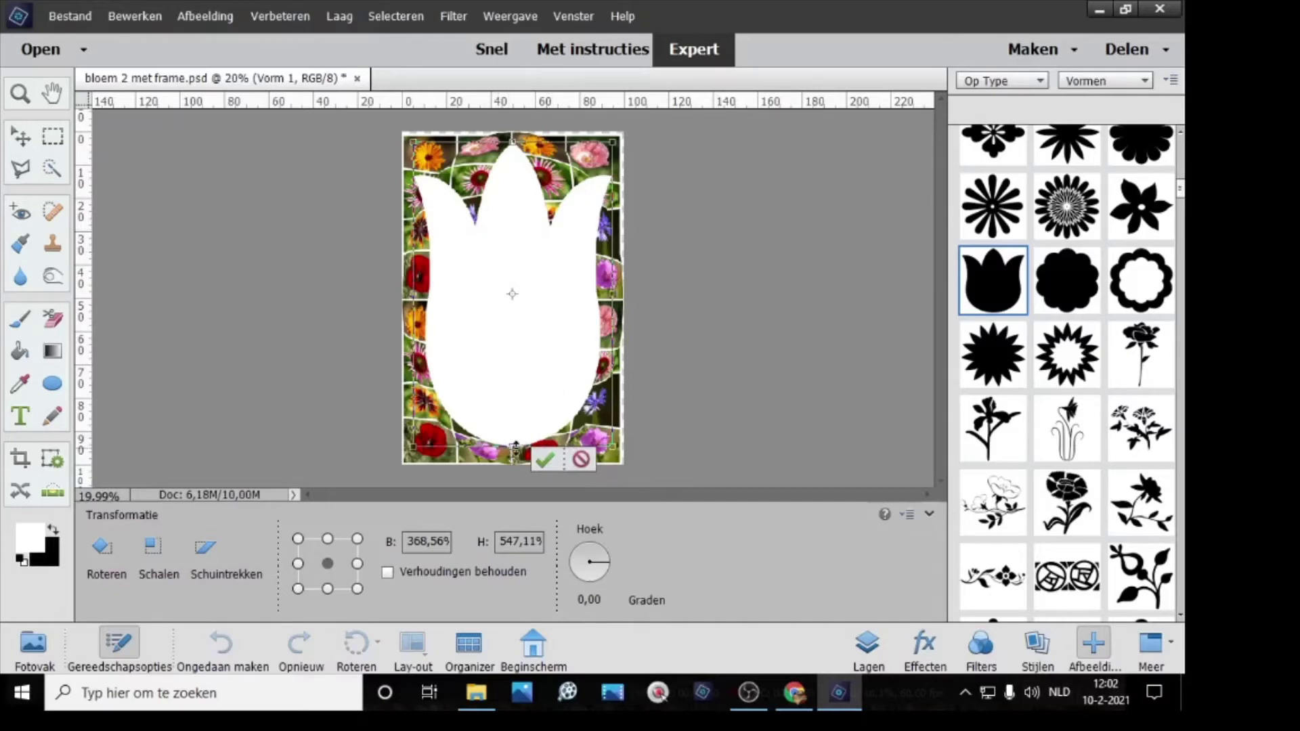
{"action": "left_click_drag", "start_coordinate": [514, 449], "coordinate": [512, 457]}
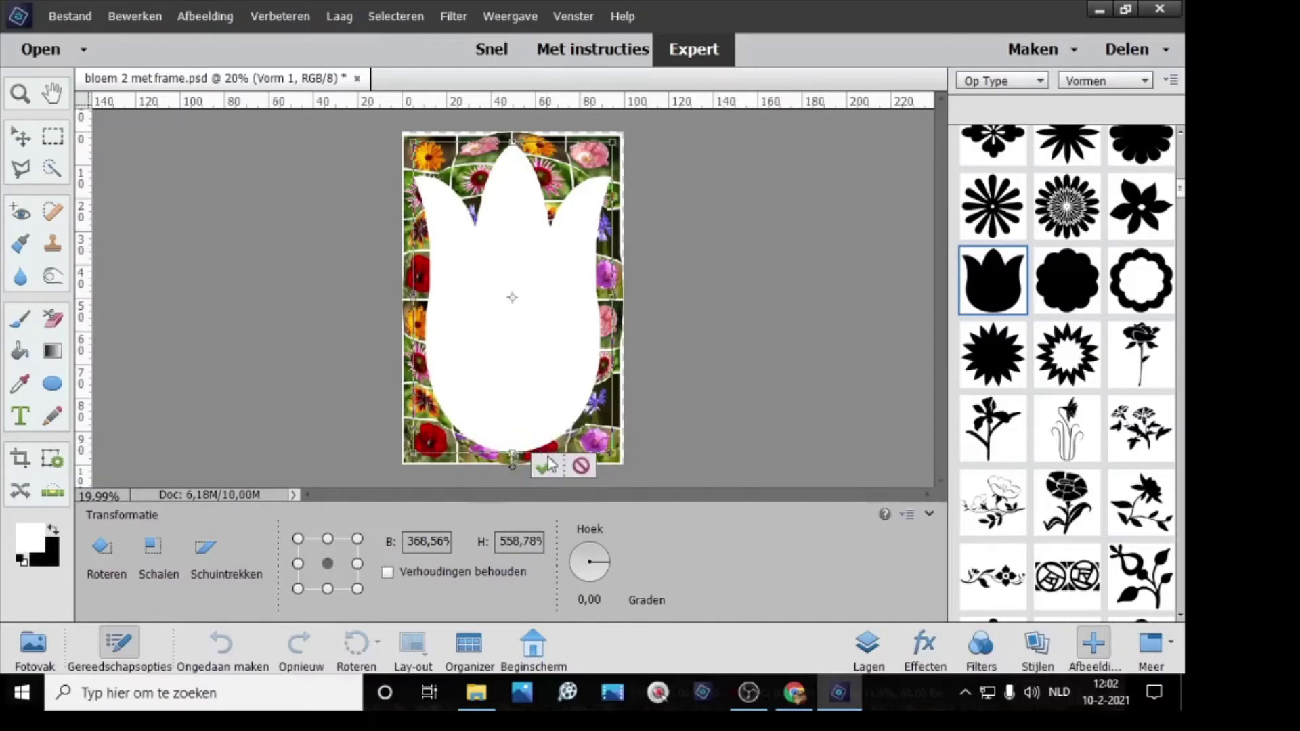
{"action": "left_click", "coordinate": [546, 467]}
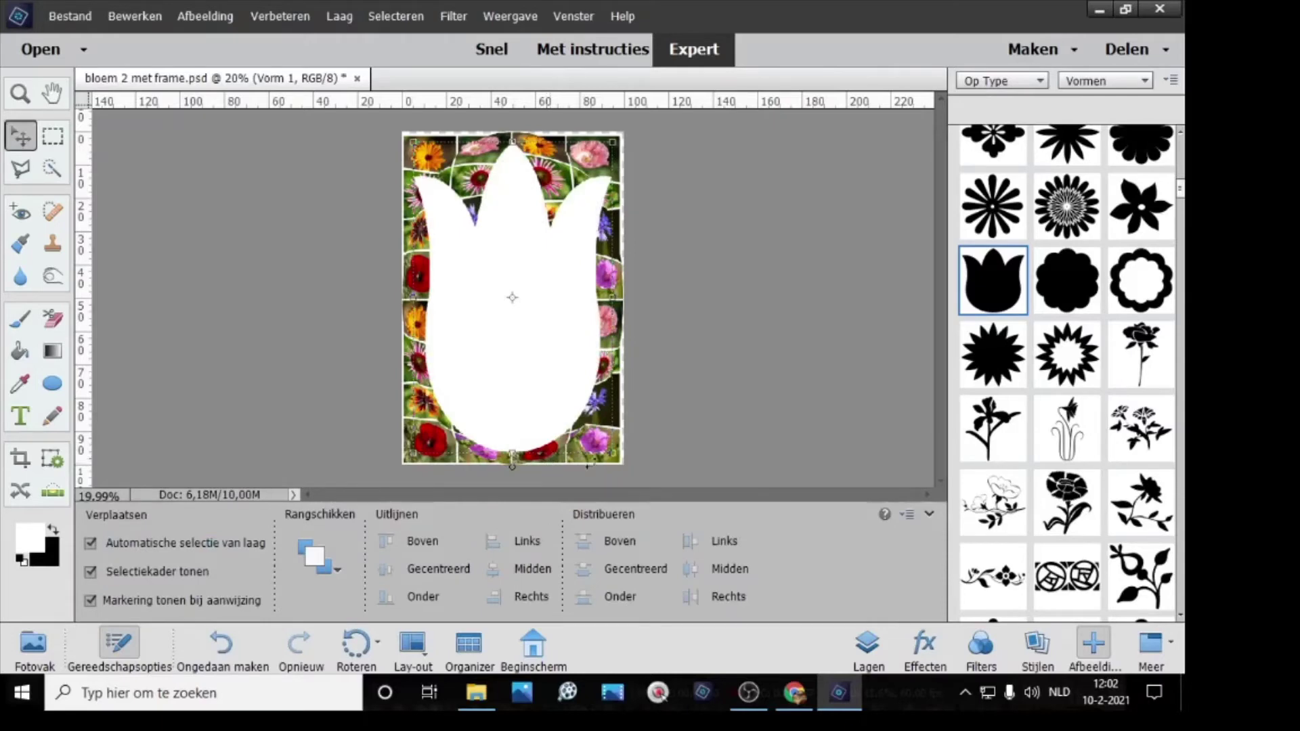
Step: Show the layers and load the outline of the tulip layer Vorm 1 as a selection
{"action": "left_click", "coordinate": [869, 650]}
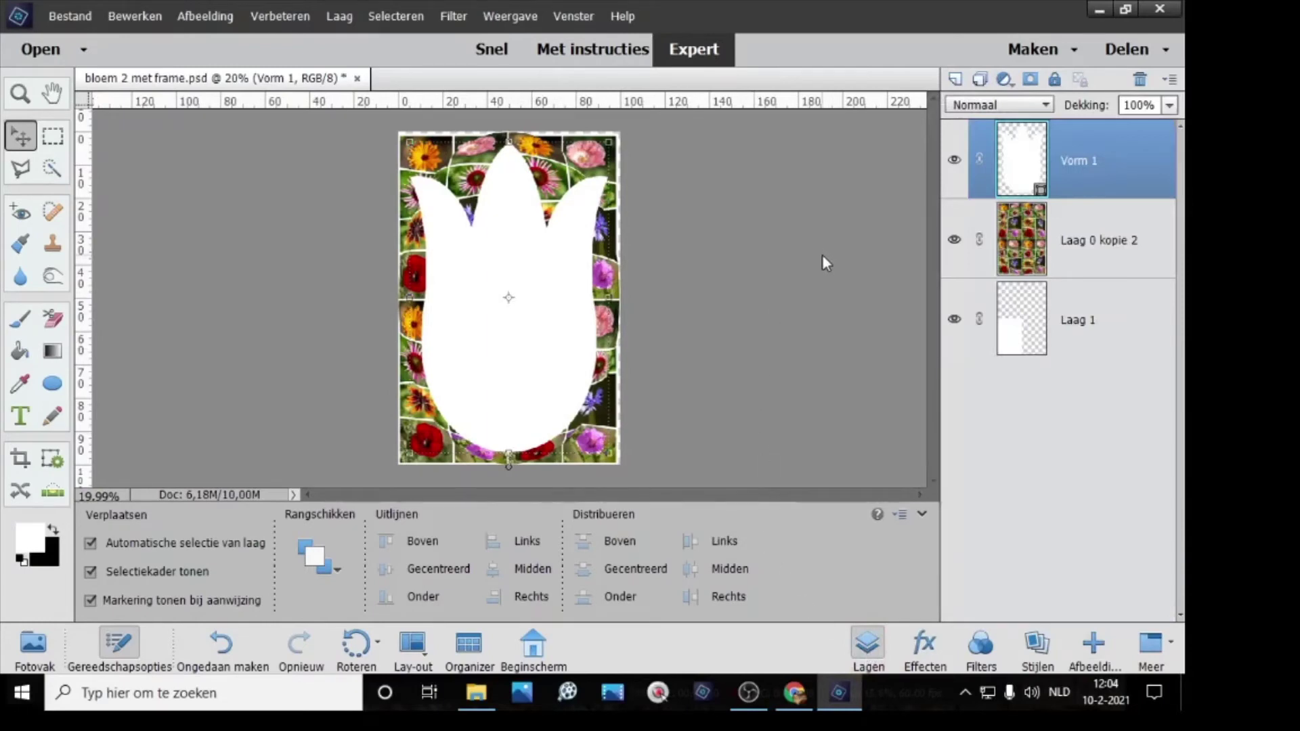
{"action": "key", "text": "ctrl"}
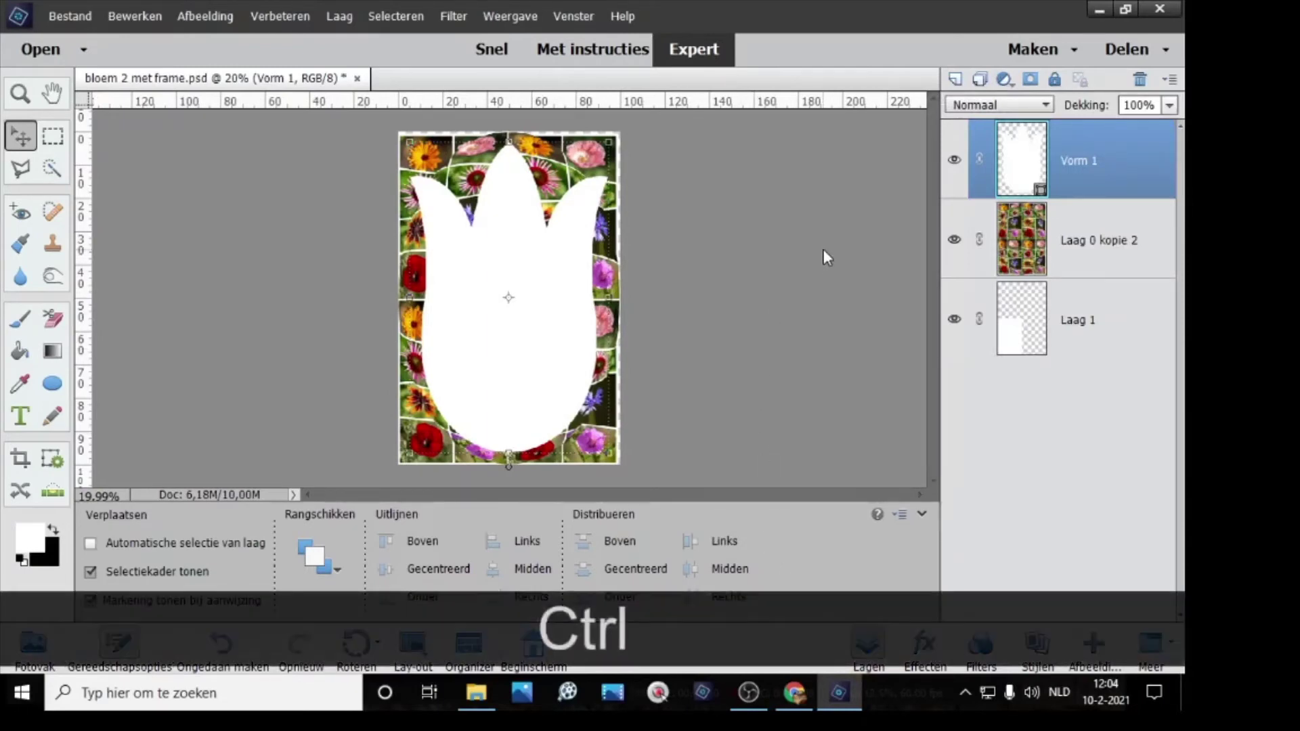
{"action": "left_click", "coordinate": [1023, 167], "text": "ctrl"}
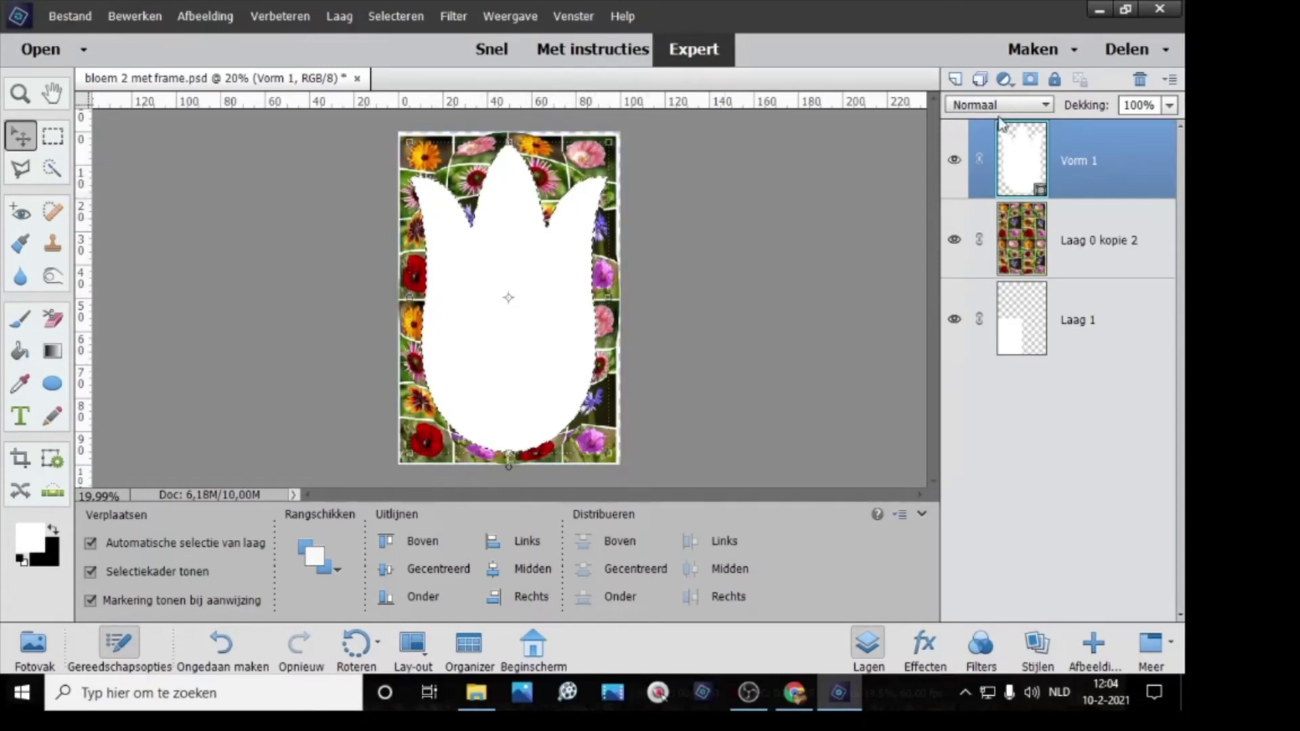
Step: Add a layer mask to Laag 0 kopie 2 from the tulip selection and hide the Vorm 1 layer
{"action": "left_click", "coordinate": [1100, 252]}
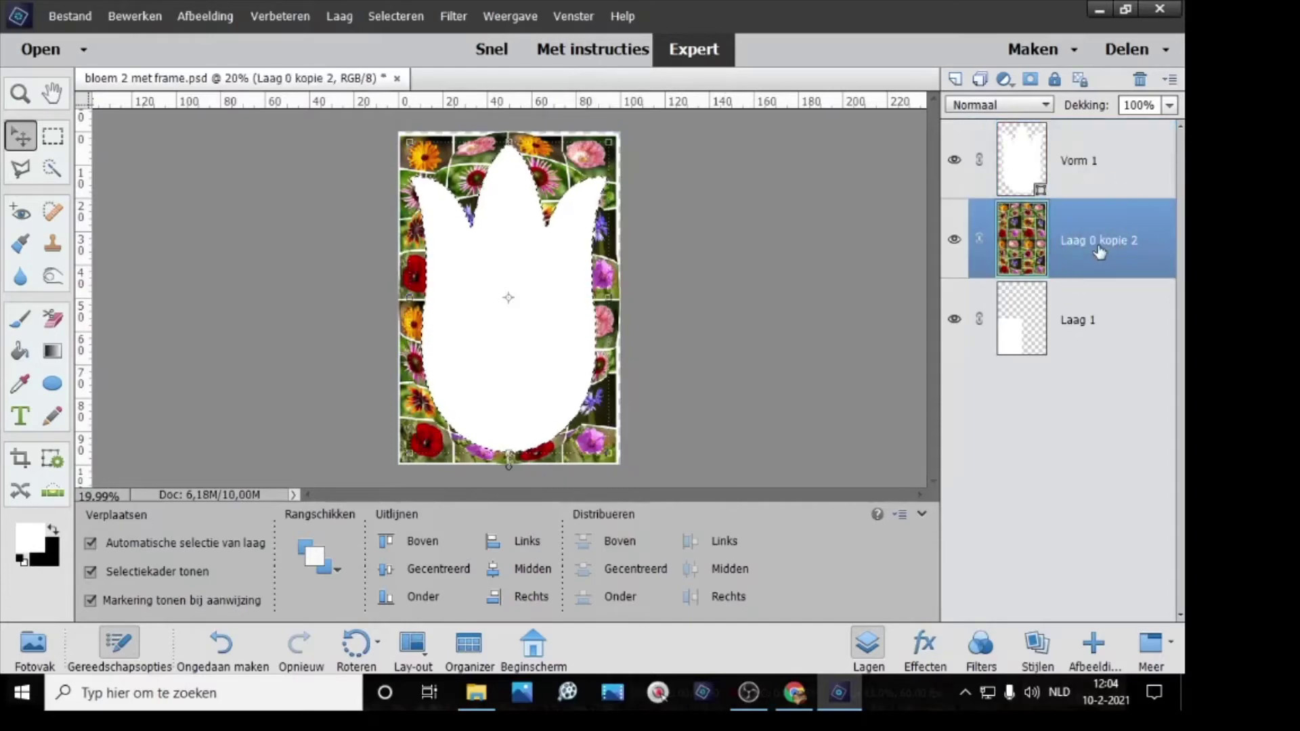
{"action": "left_click", "coordinate": [1031, 79]}
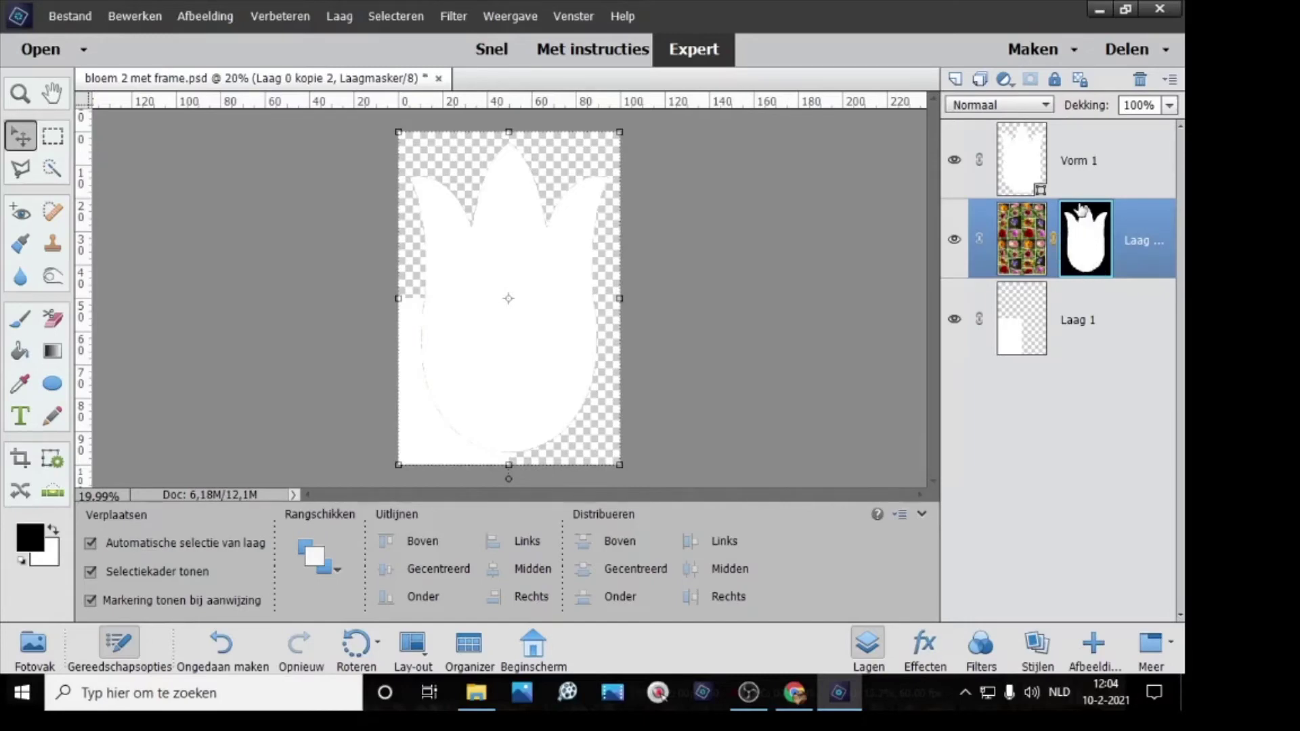
{"action": "left_click", "coordinate": [953, 161]}
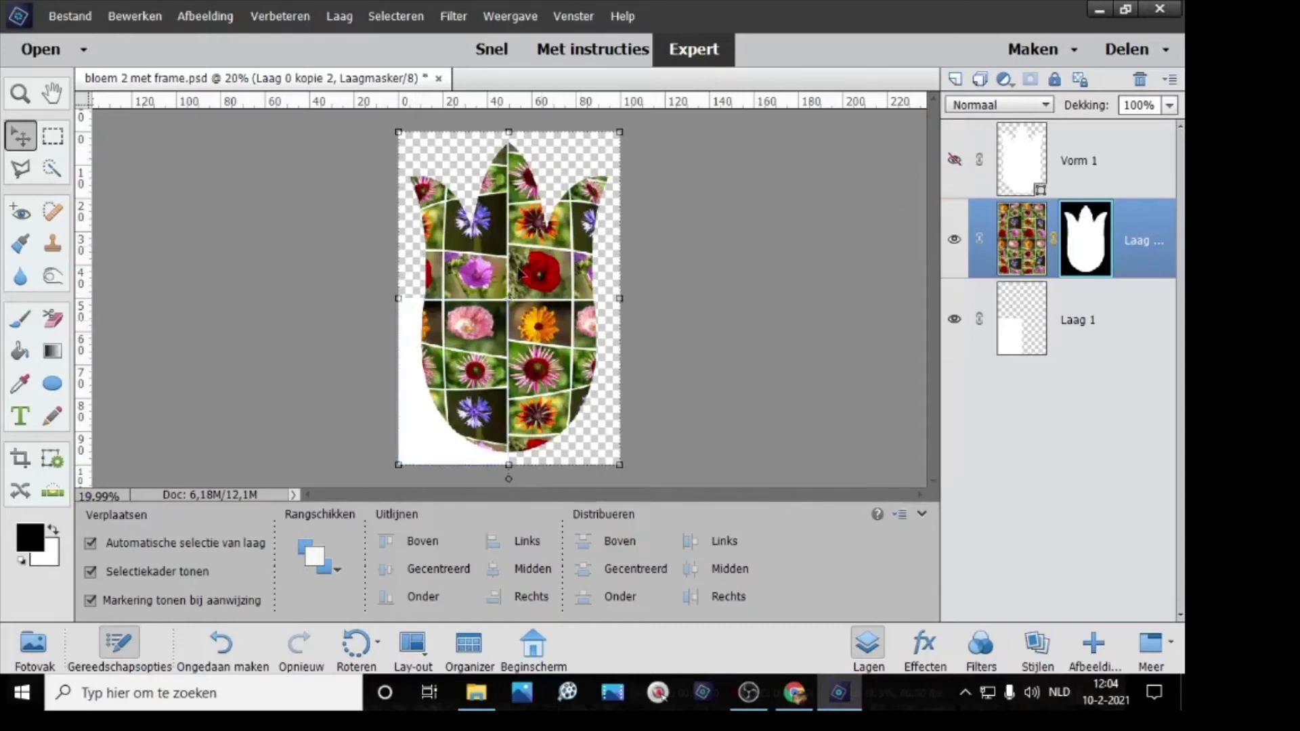
Step: Fill the transparent area of the background layer Laag 1 with white using the Emmertje tool
{"action": "left_click", "coordinate": [1021, 329]}
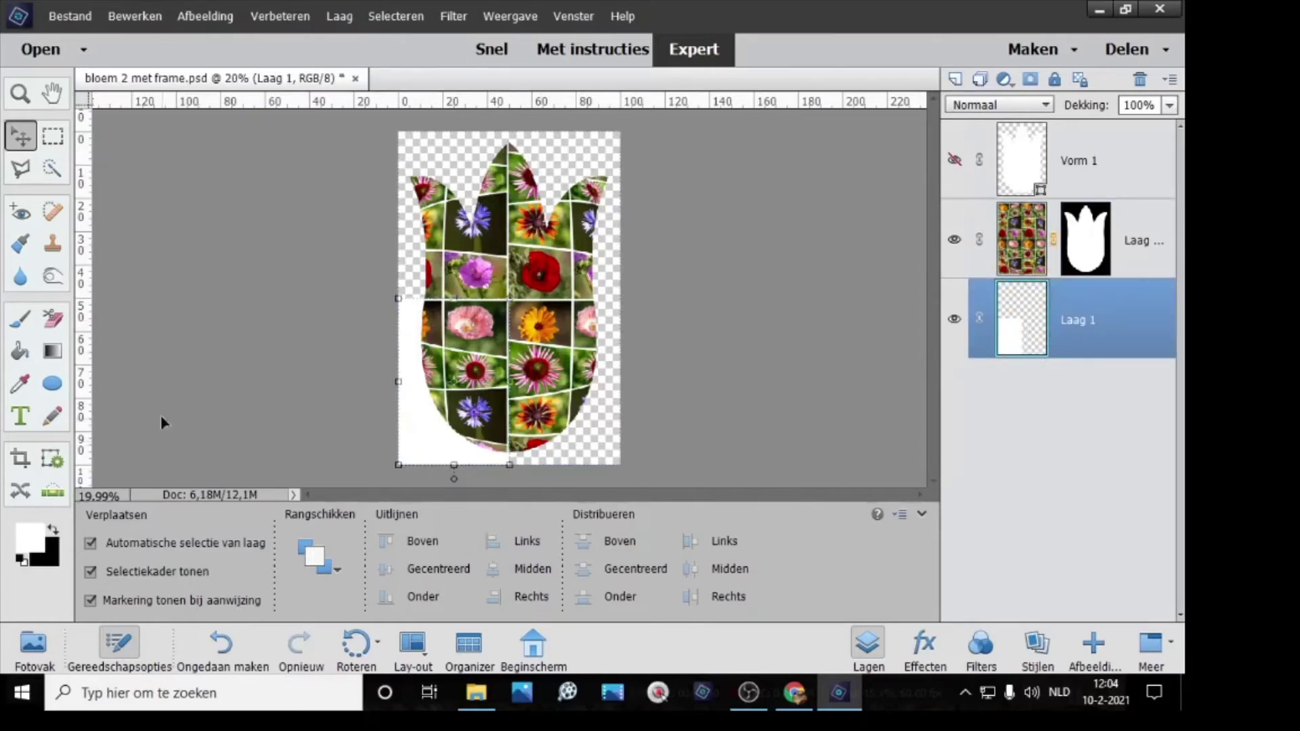
{"action": "left_click", "coordinate": [20, 351]}
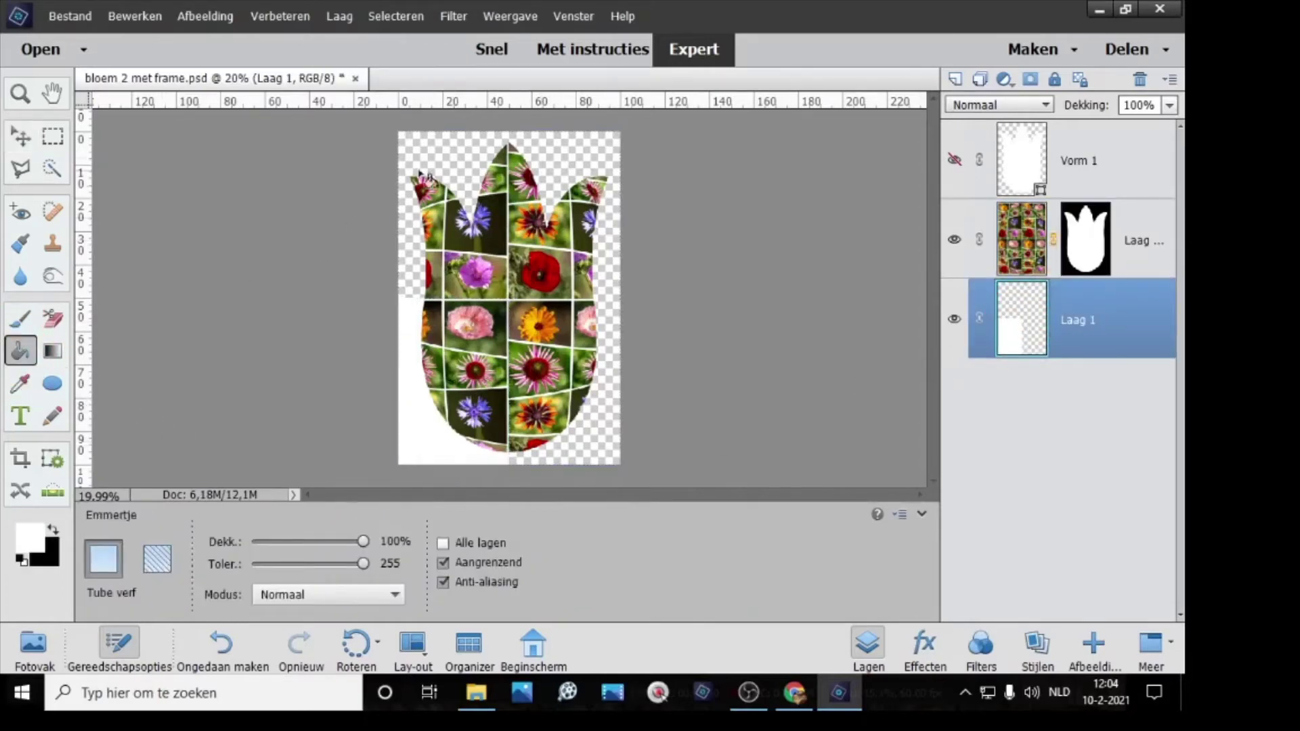
{"action": "left_click", "coordinate": [447, 154]}
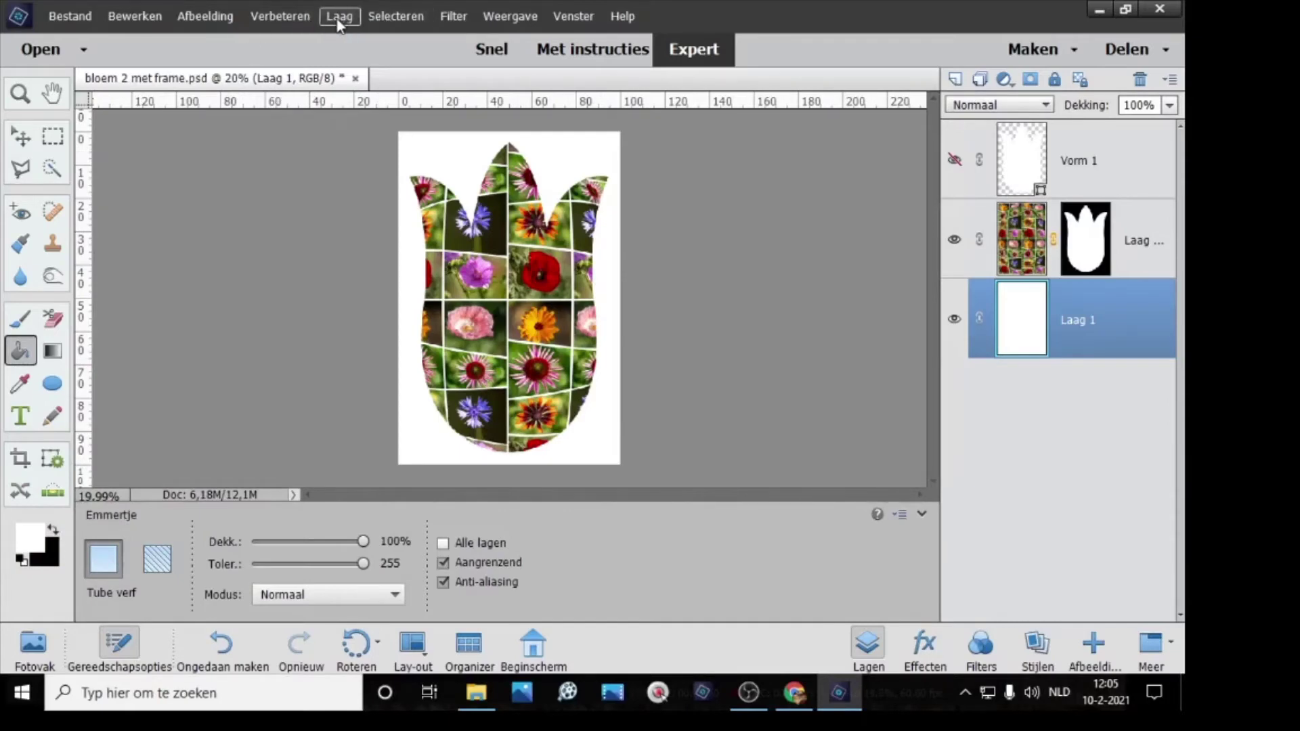
{"action": "left_click", "coordinate": [283, 18]}
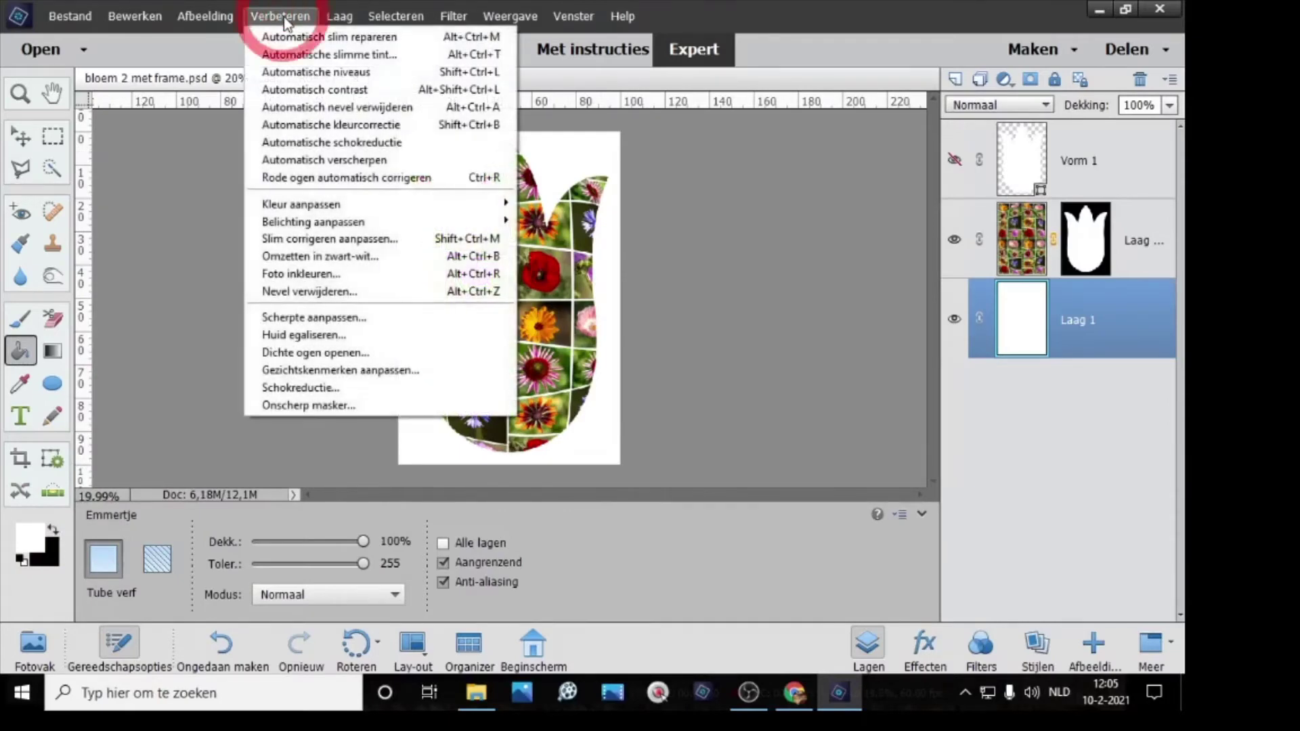
{"action": "mouse_move", "coordinate": [439, 19]}
{"action": "mouse_move", "coordinate": [400, 16]}
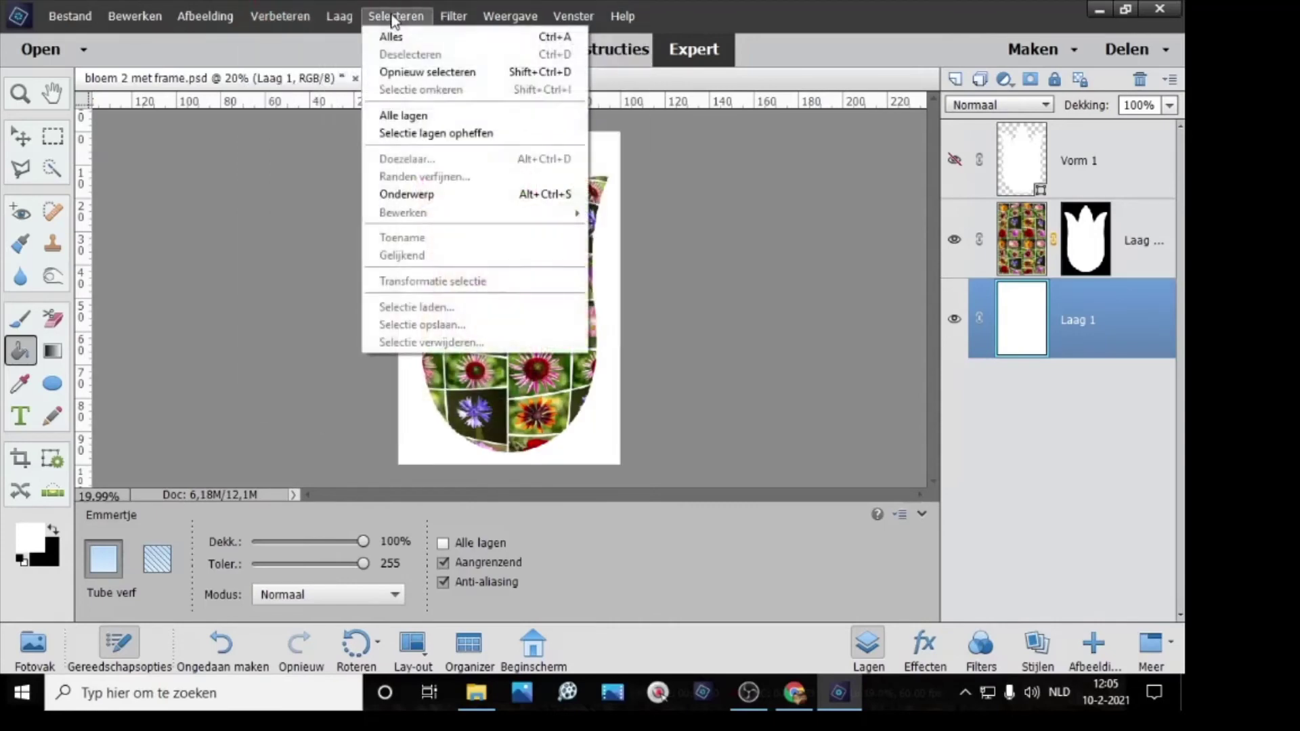
{"action": "mouse_move", "coordinate": [339, 17]}
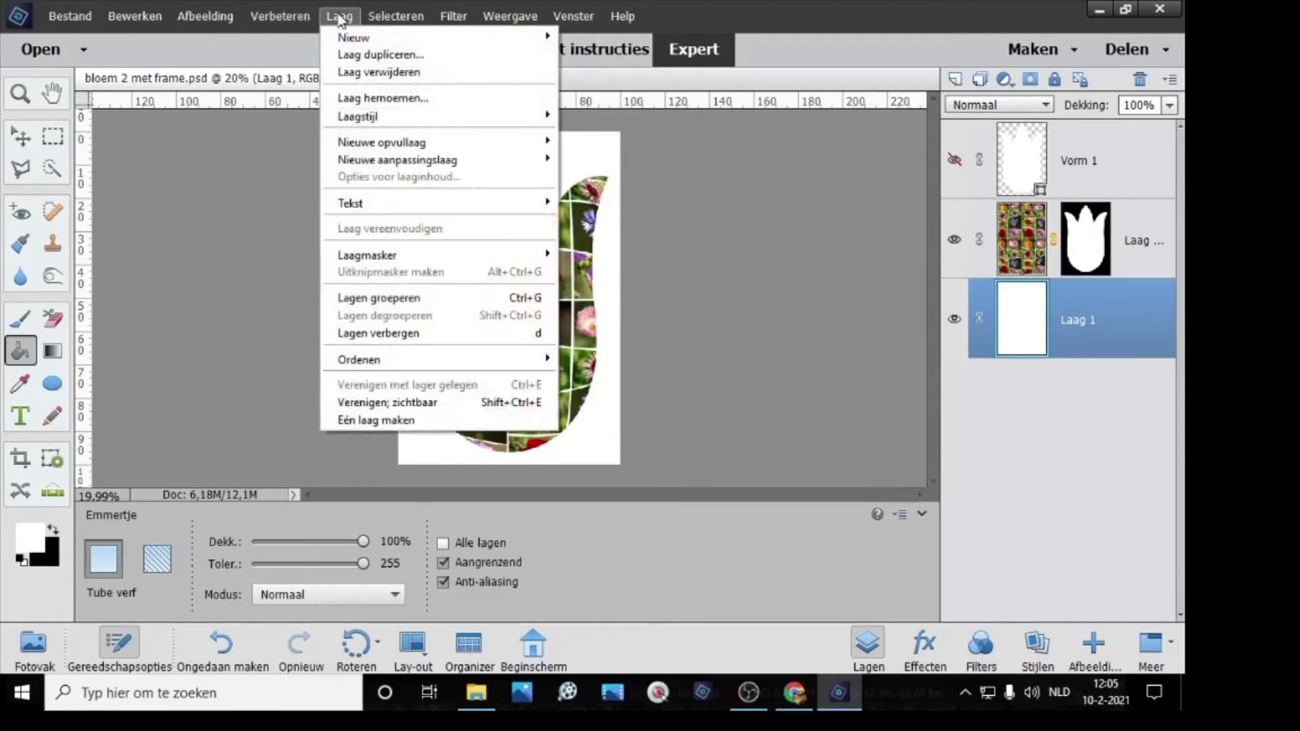
{"action": "mouse_move", "coordinate": [406, 116]}
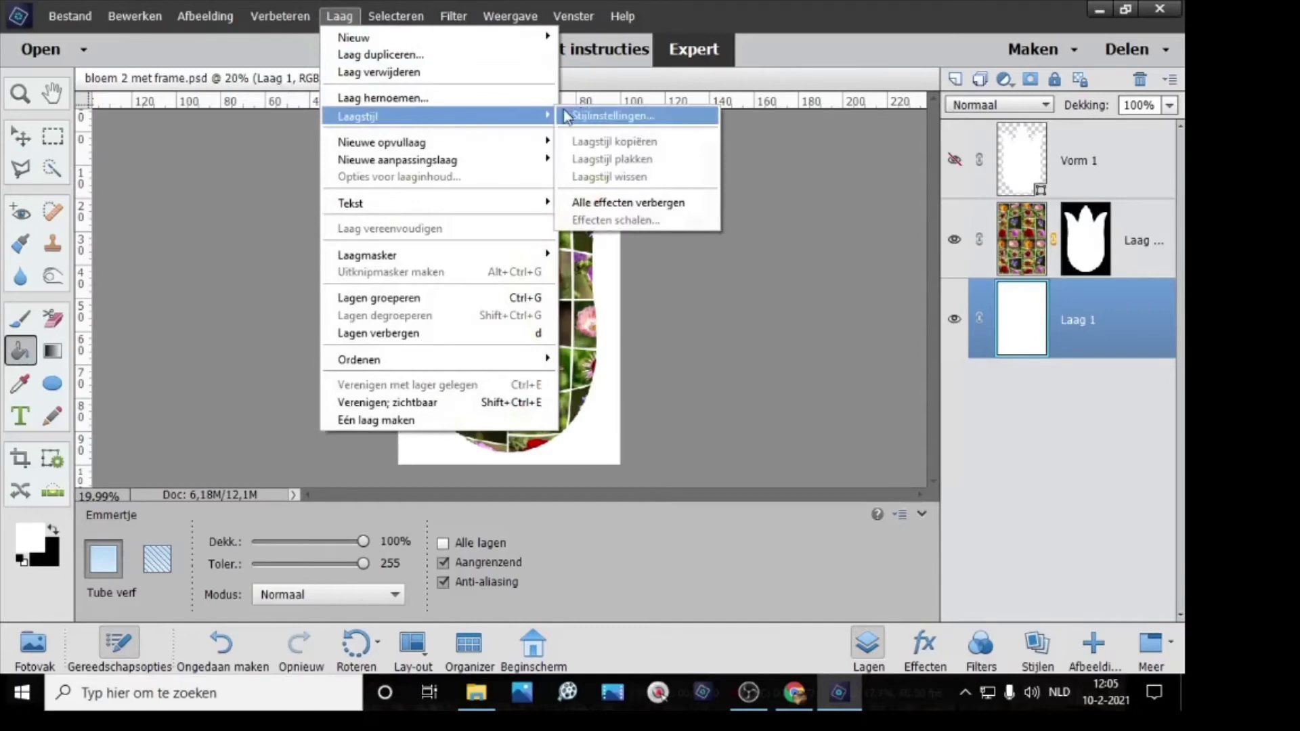
{"action": "left_click", "coordinate": [595, 117]}
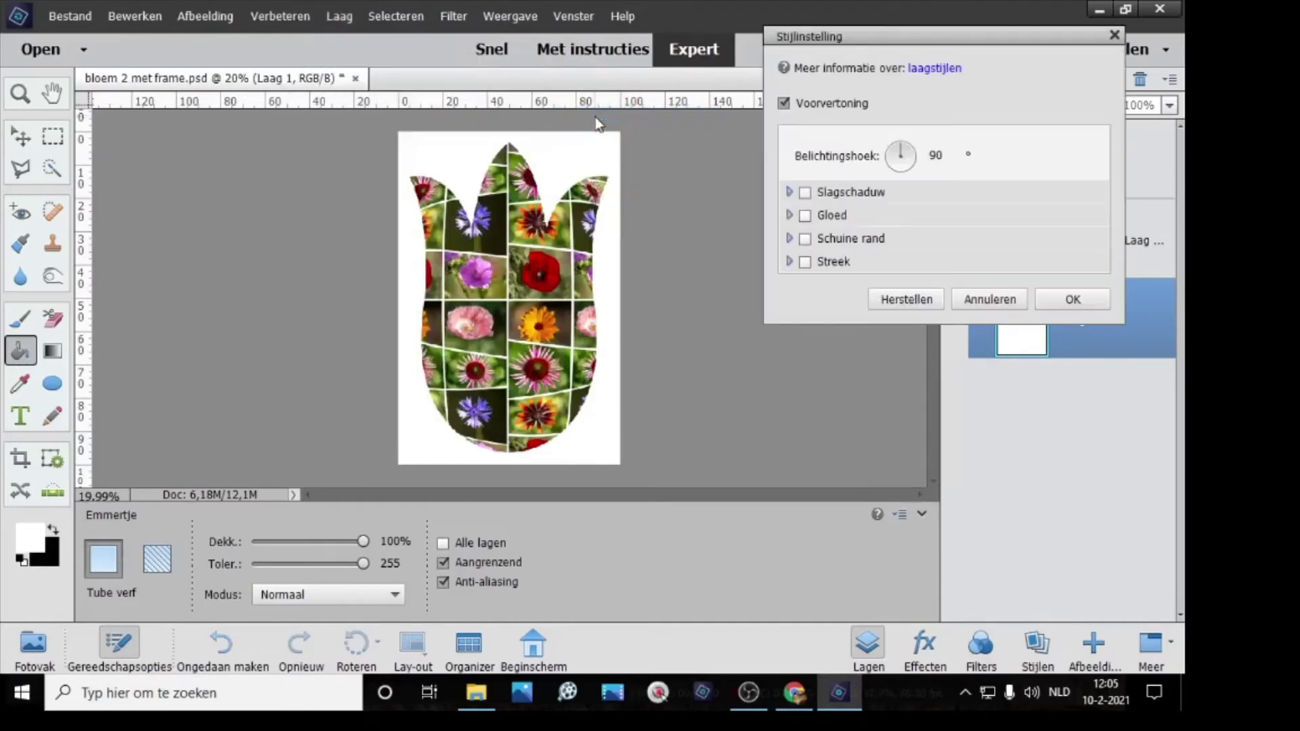
{"action": "left_click", "coordinate": [805, 193]}
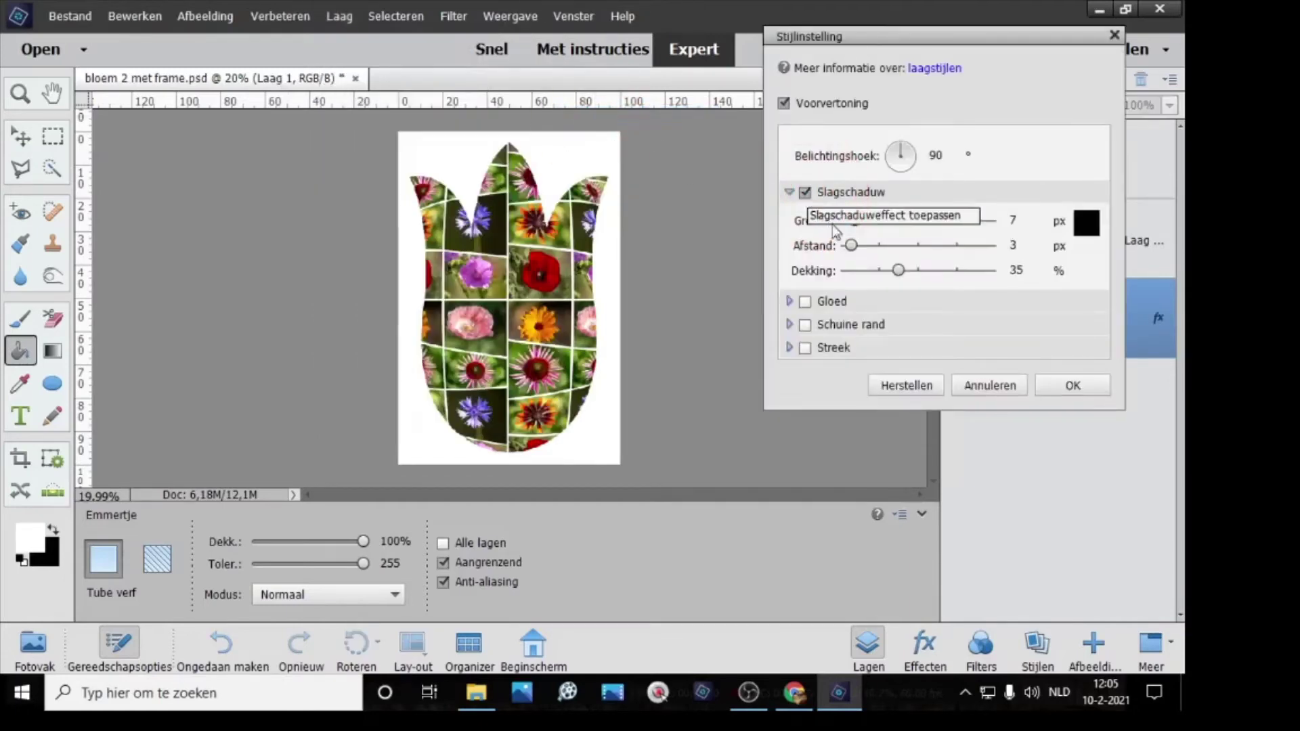
{"action": "mouse_move", "coordinate": [857, 229]}
{"action": "left_mouse_down"}
{"action": "mouse_move", "coordinate": [964, 229]}
{"action": "mouse_move", "coordinate": [840, 223]}
{"action": "left_mouse_up"}
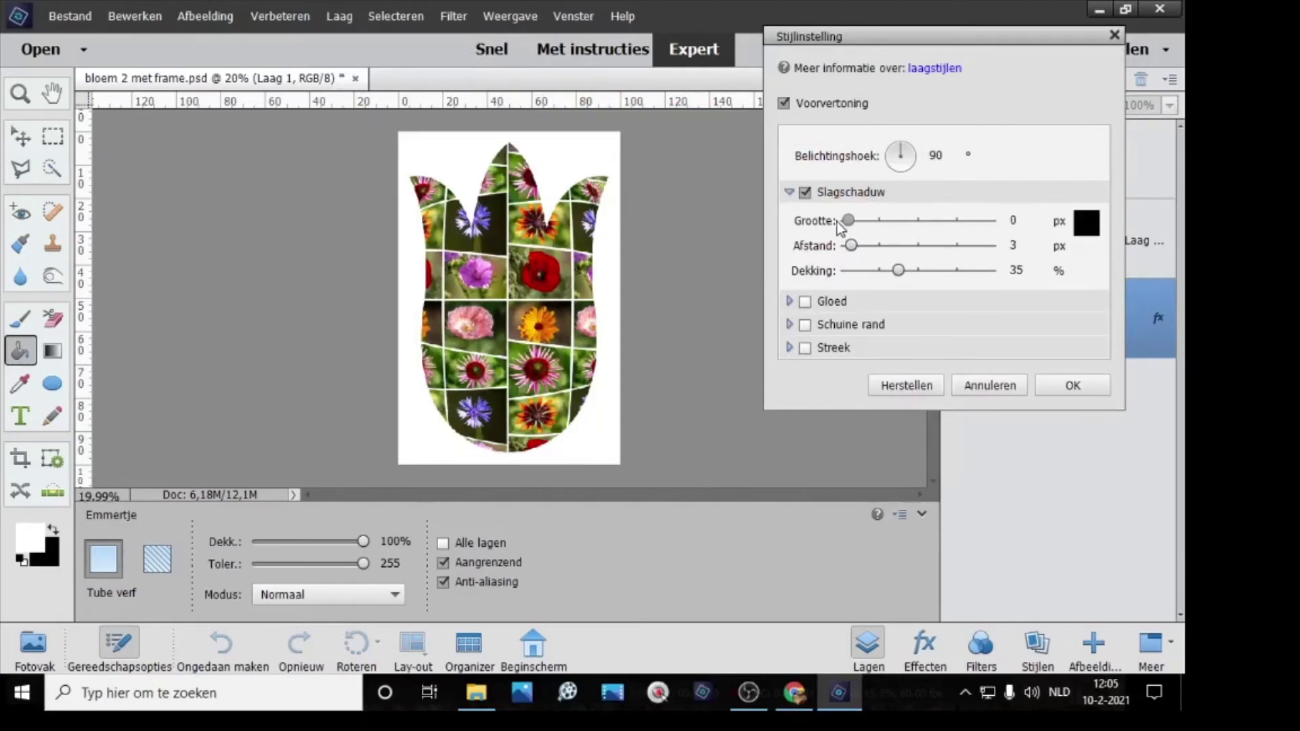
{"action": "left_click", "coordinate": [932, 155]}
{"action": "double_click", "coordinate": [941, 155]}
{"action": "type", "text": "135"}
{"action": "left_click_drag", "start_coordinate": [903, 274], "coordinate": [1027, 273]}
{"action": "left_click_drag", "start_coordinate": [847, 231], "coordinate": [997, 226]}
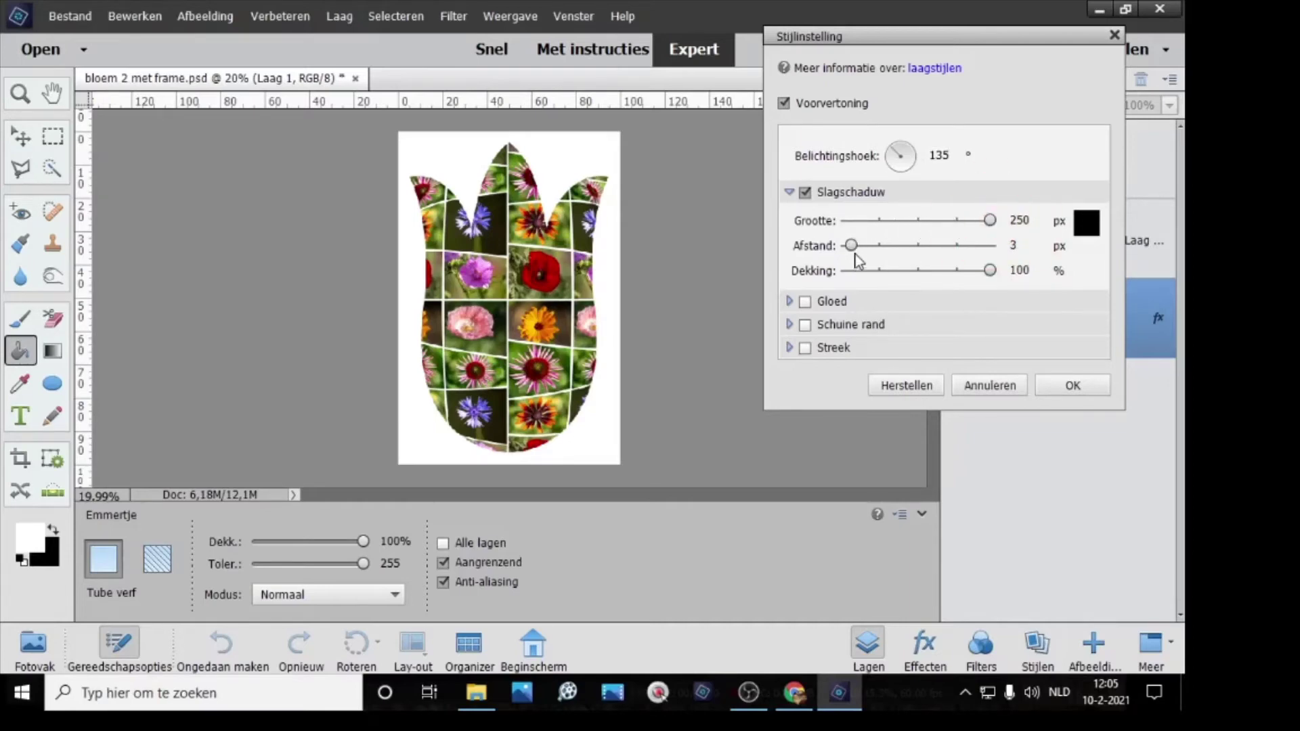
{"action": "left_click_drag", "start_coordinate": [851, 246], "coordinate": [823, 249]}
{"action": "left_click_drag", "start_coordinate": [990, 220], "coordinate": [914, 246]}
{"action": "left_click_drag", "start_coordinate": [991, 270], "coordinate": [844, 254]}
{"action": "left_click", "coordinate": [1003, 385]}
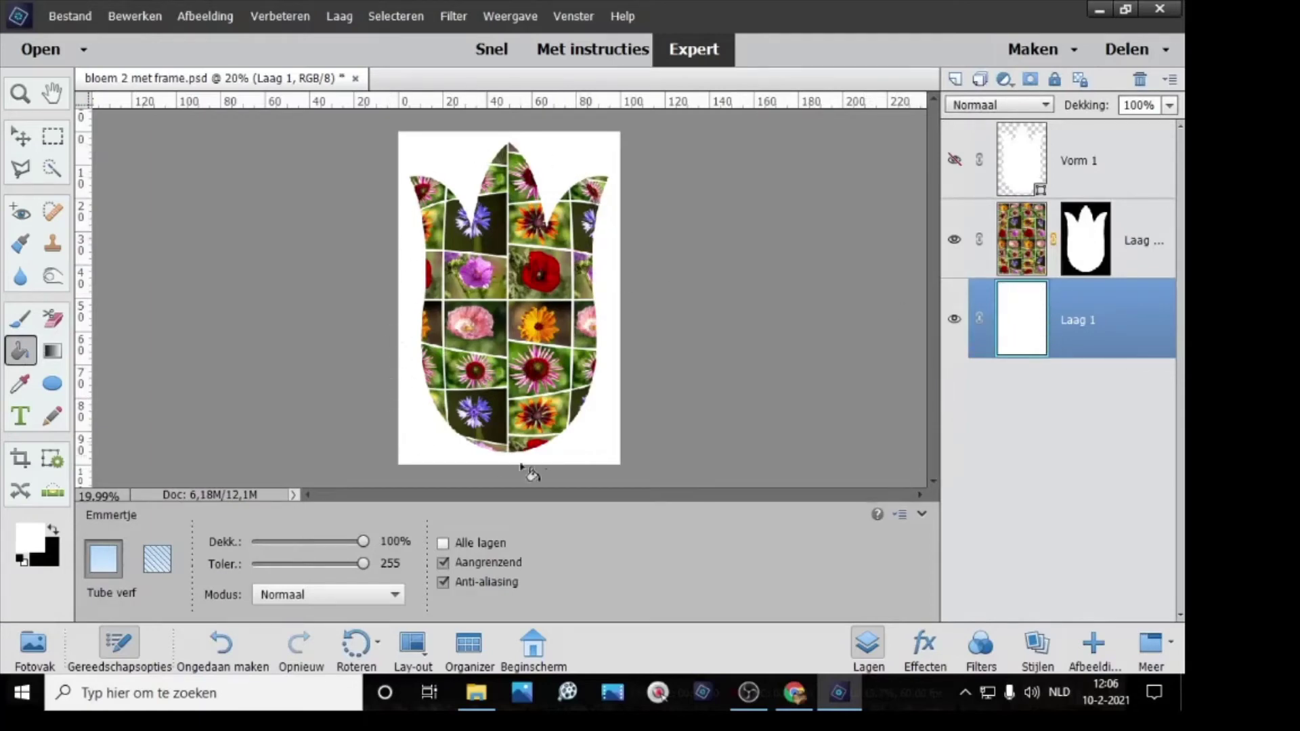
Step: Open the style settings of the masked collage layer Laag 0 kopie 2 and set the lighting angle to 135°
{"action": "left_click", "coordinate": [1016, 240]}
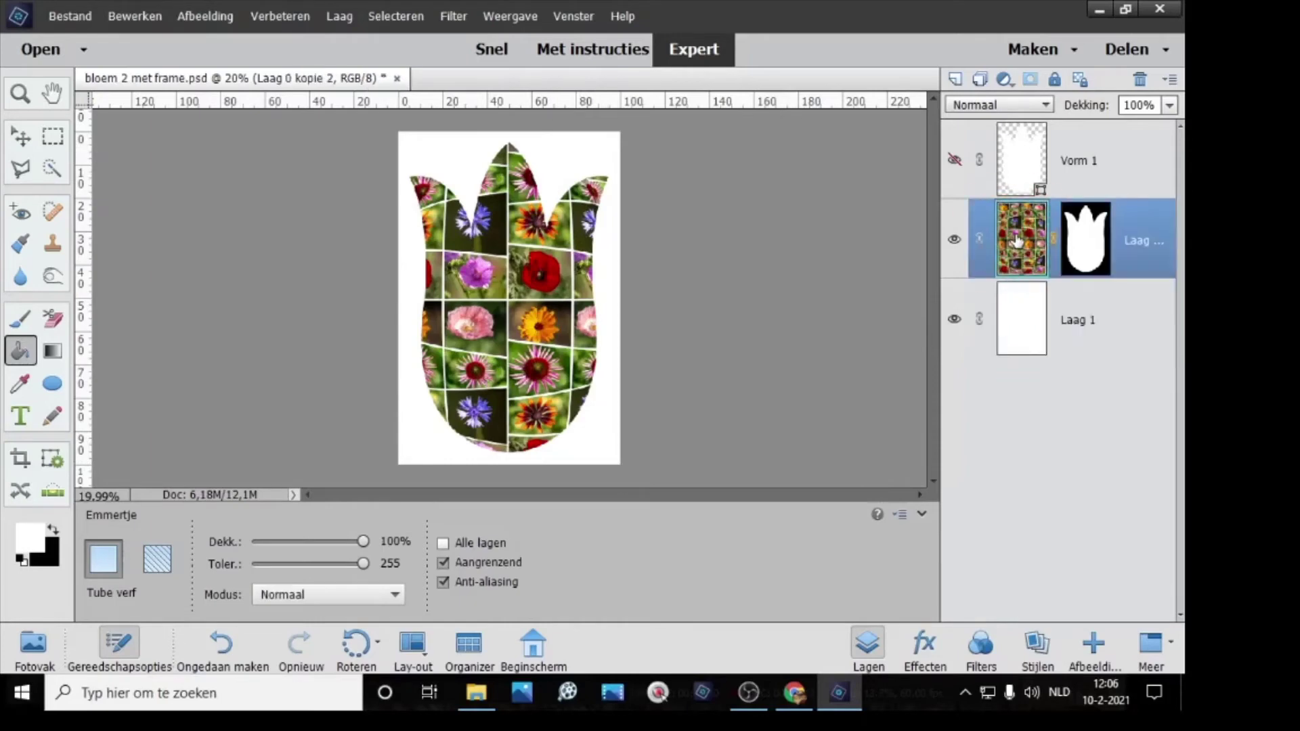
{"action": "left_click", "coordinate": [350, 14]}
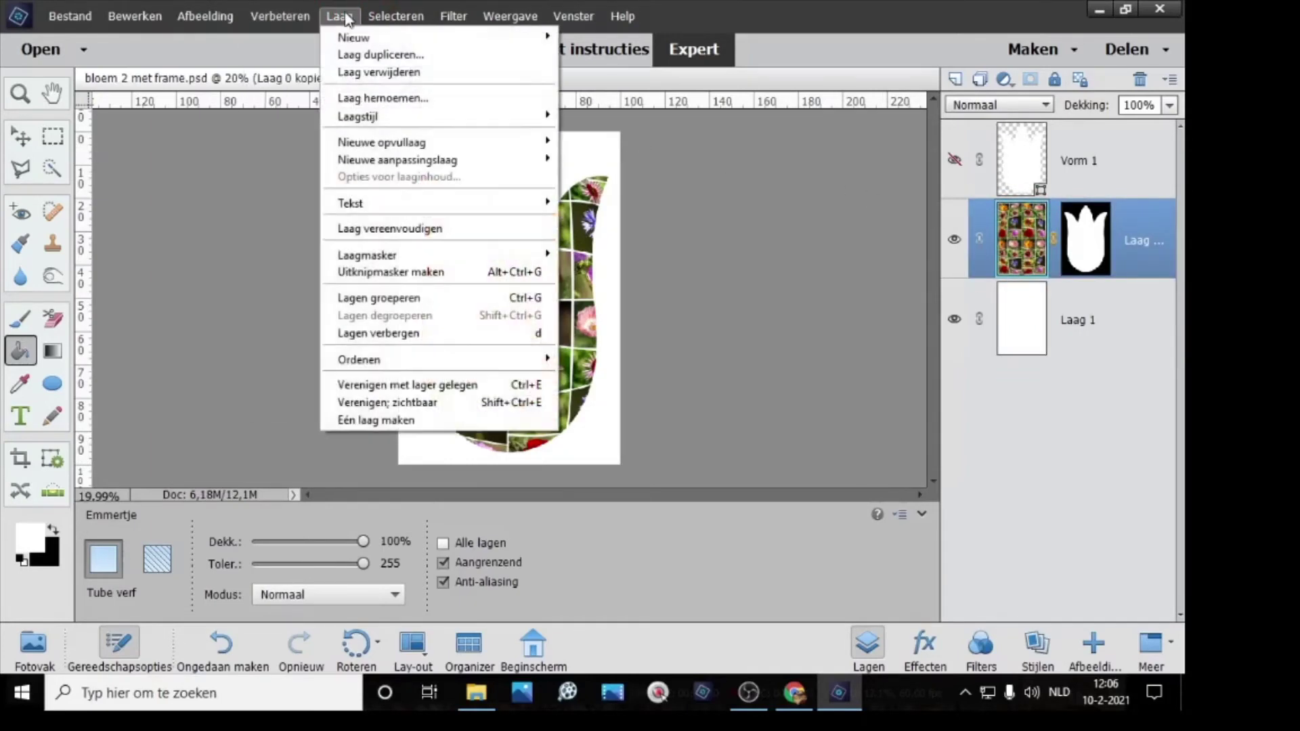
{"action": "mouse_move", "coordinate": [528, 117]}
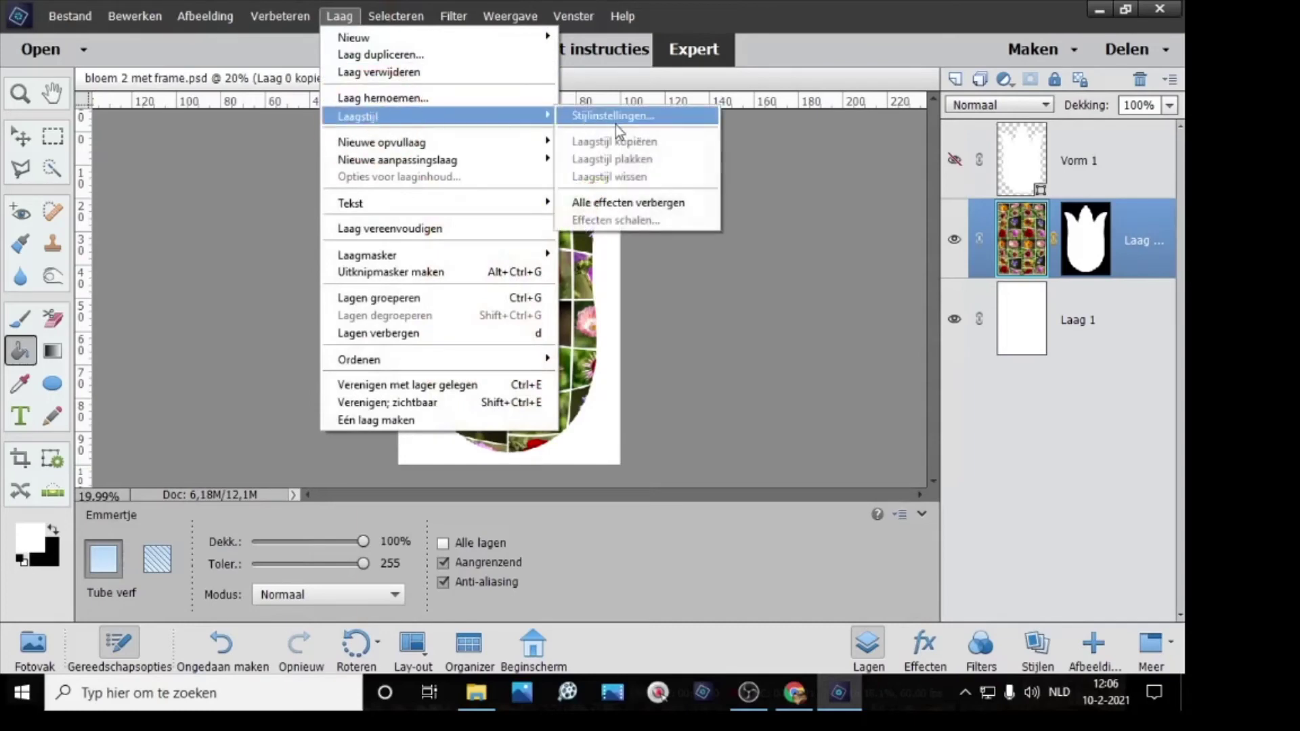
{"action": "left_click", "coordinate": [624, 117]}
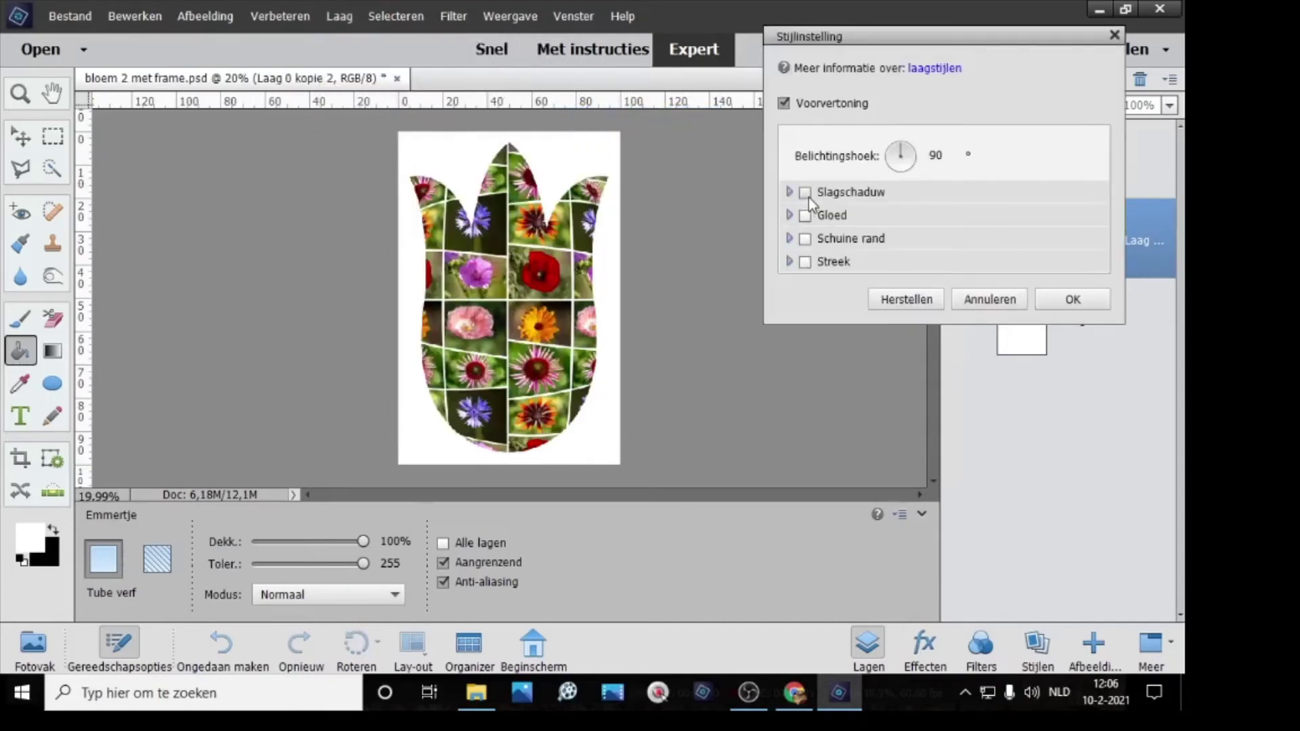
{"action": "left_click_drag", "start_coordinate": [936, 156], "coordinate": [961, 159]}
{"action": "type", "text": "135"}
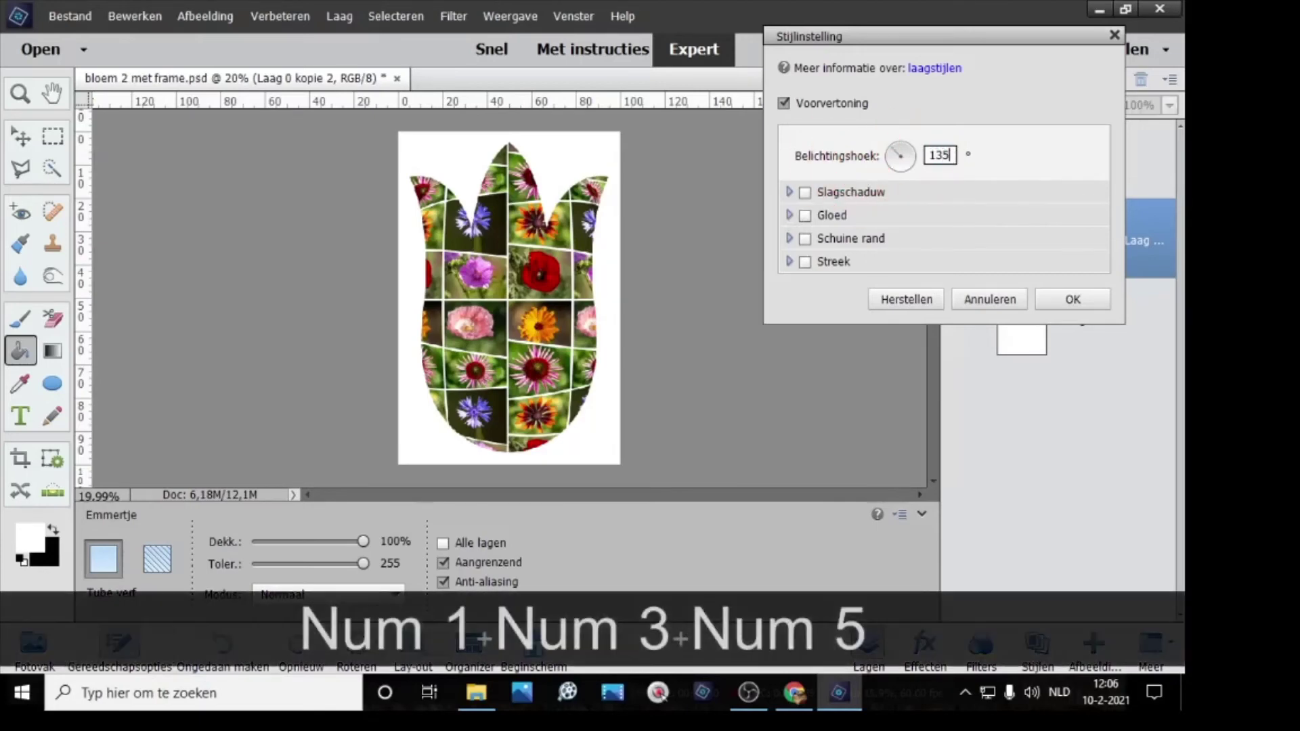
Step: Apply a drop shadow to the tulip collage with size 40 px, distance 50 px and opacity 38%
{"action": "left_click", "coordinate": [809, 192]}
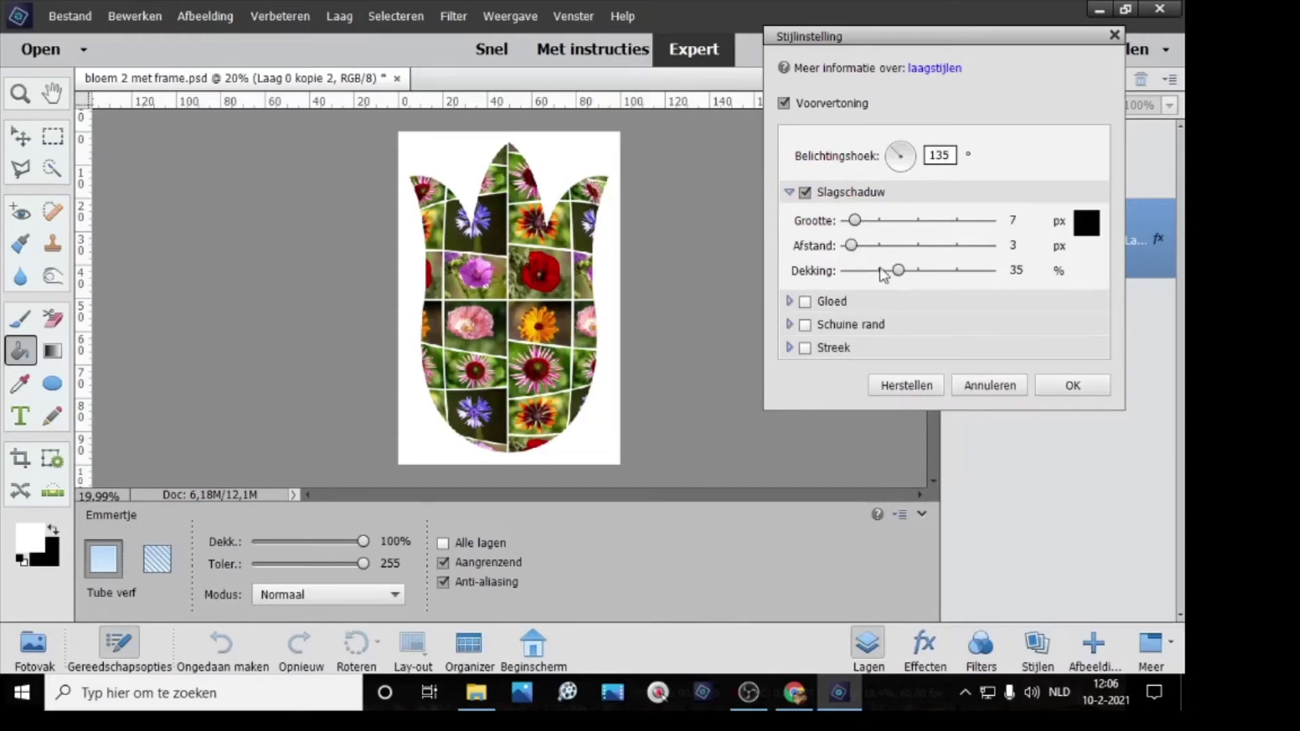
{"action": "left_click_drag", "start_coordinate": [854, 250], "coordinate": [904, 274]}
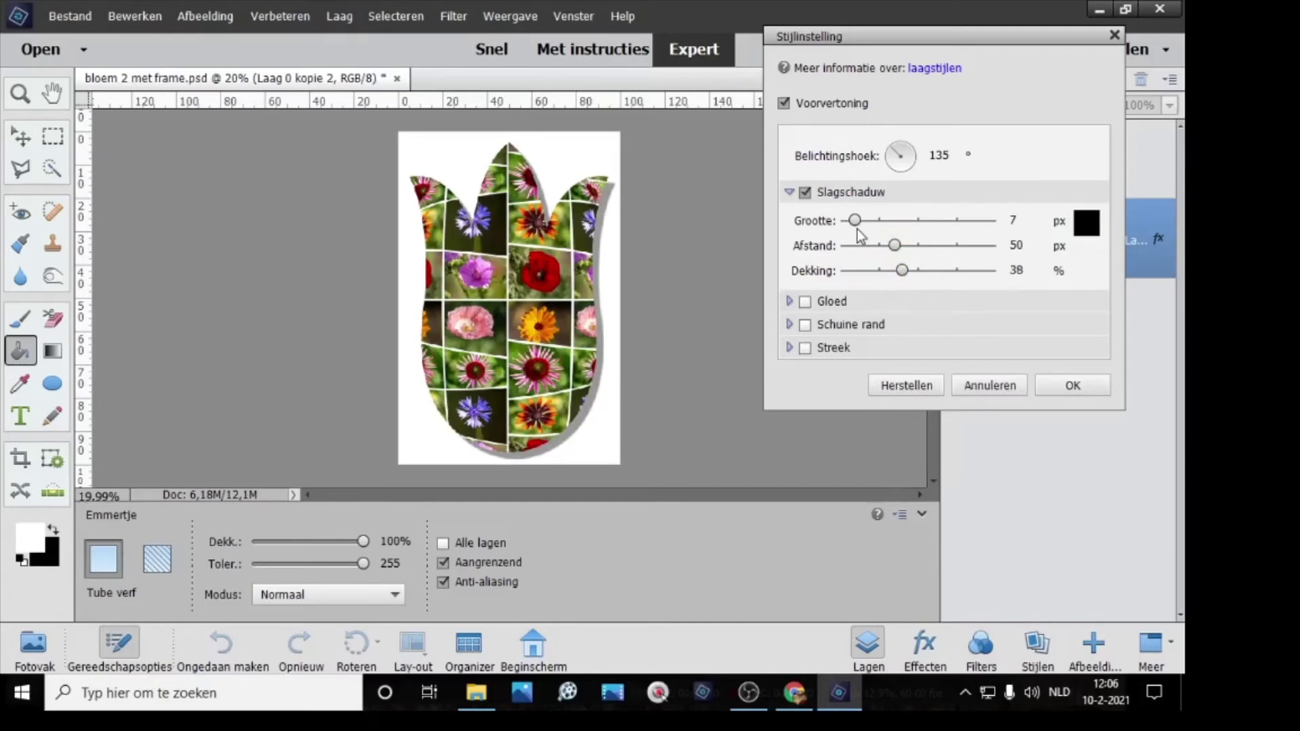
{"action": "mouse_move", "coordinate": [858, 222]}
{"action": "left_mouse_down"}
{"action": "mouse_move", "coordinate": [885, 226]}
{"action": "mouse_move", "coordinate": [851, 229]}
{"action": "mouse_move", "coordinate": [868, 225]}
{"action": "left_mouse_up"}
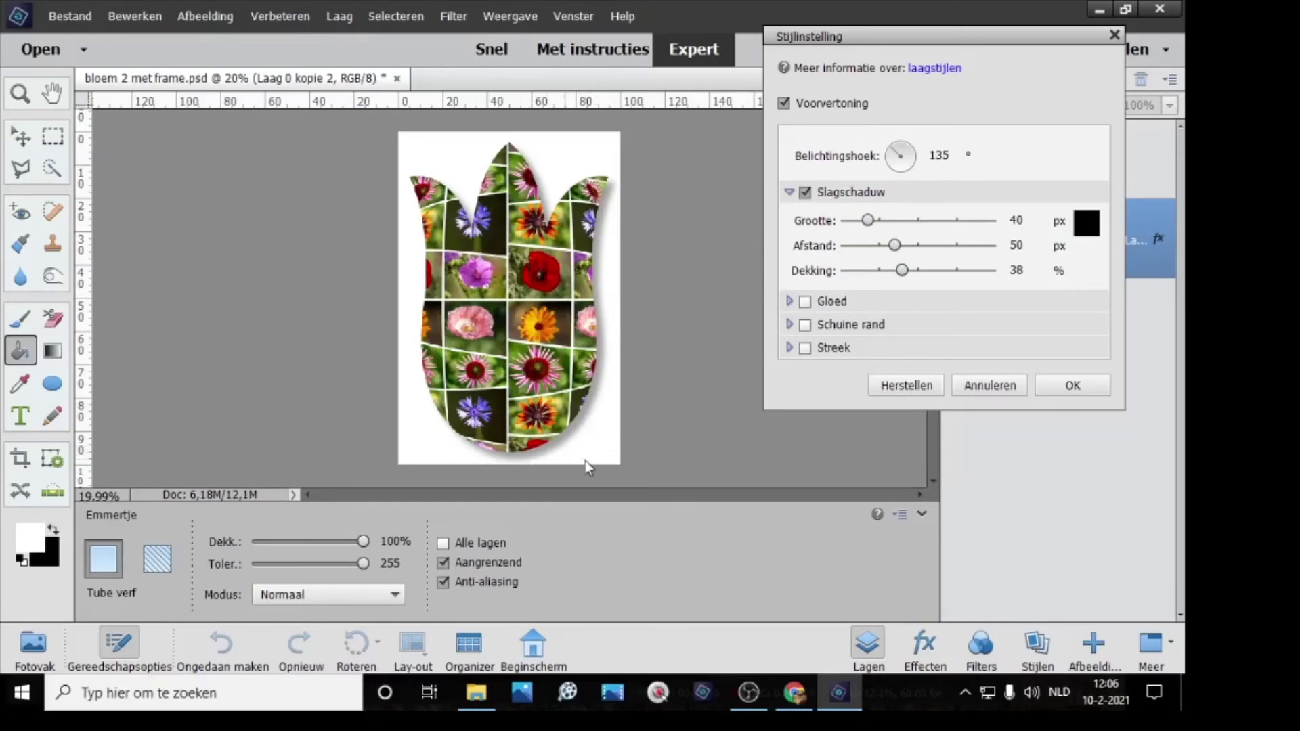
{"action": "left_click", "coordinate": [1058, 388]}
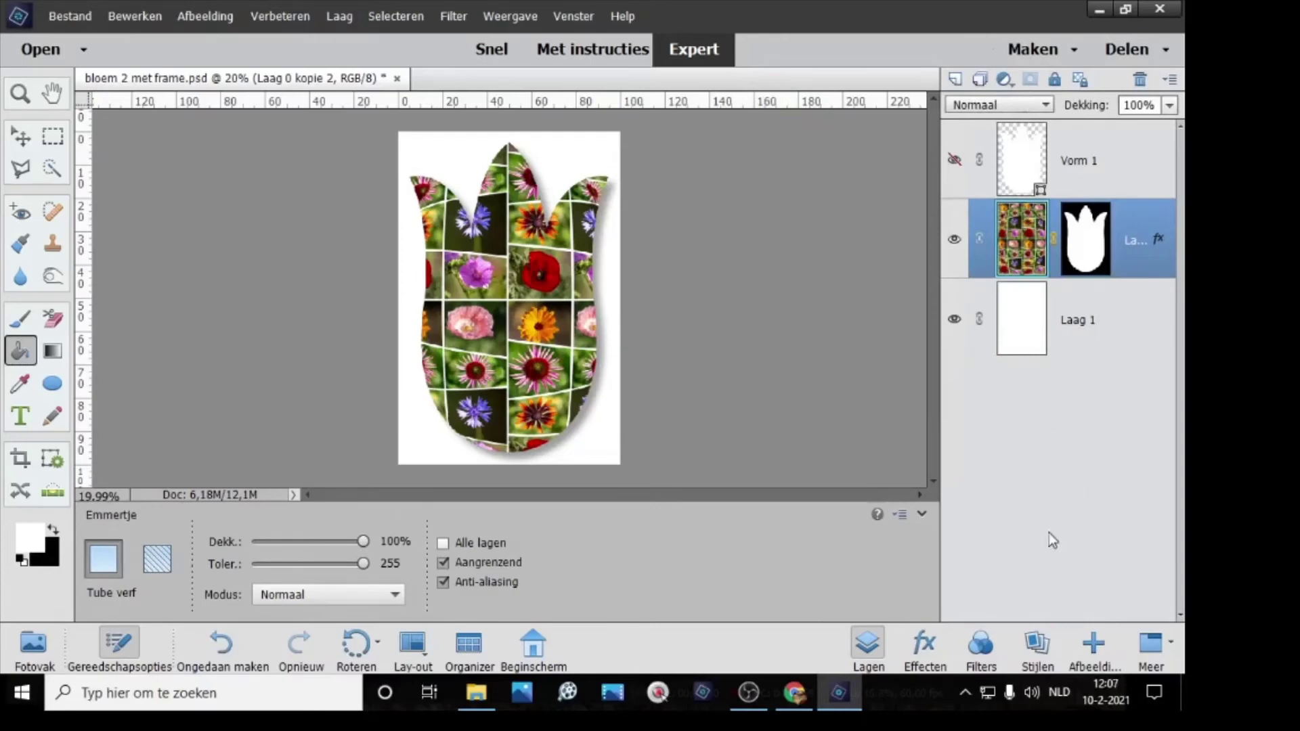
Step: Add the light blue sky background with houses from the Achtergronden graphics and hide the white layer Laag 1
{"action": "left_click", "coordinate": [1093, 649]}
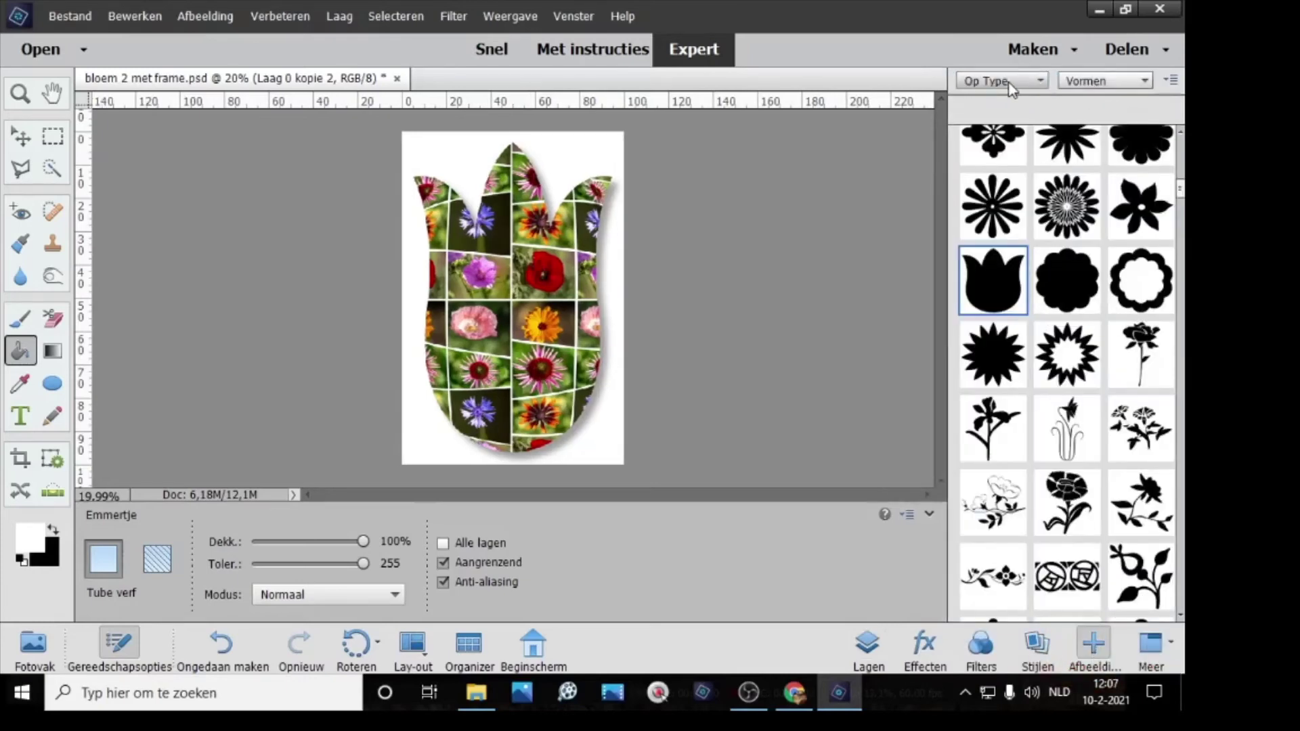
{"action": "left_click", "coordinate": [1097, 81]}
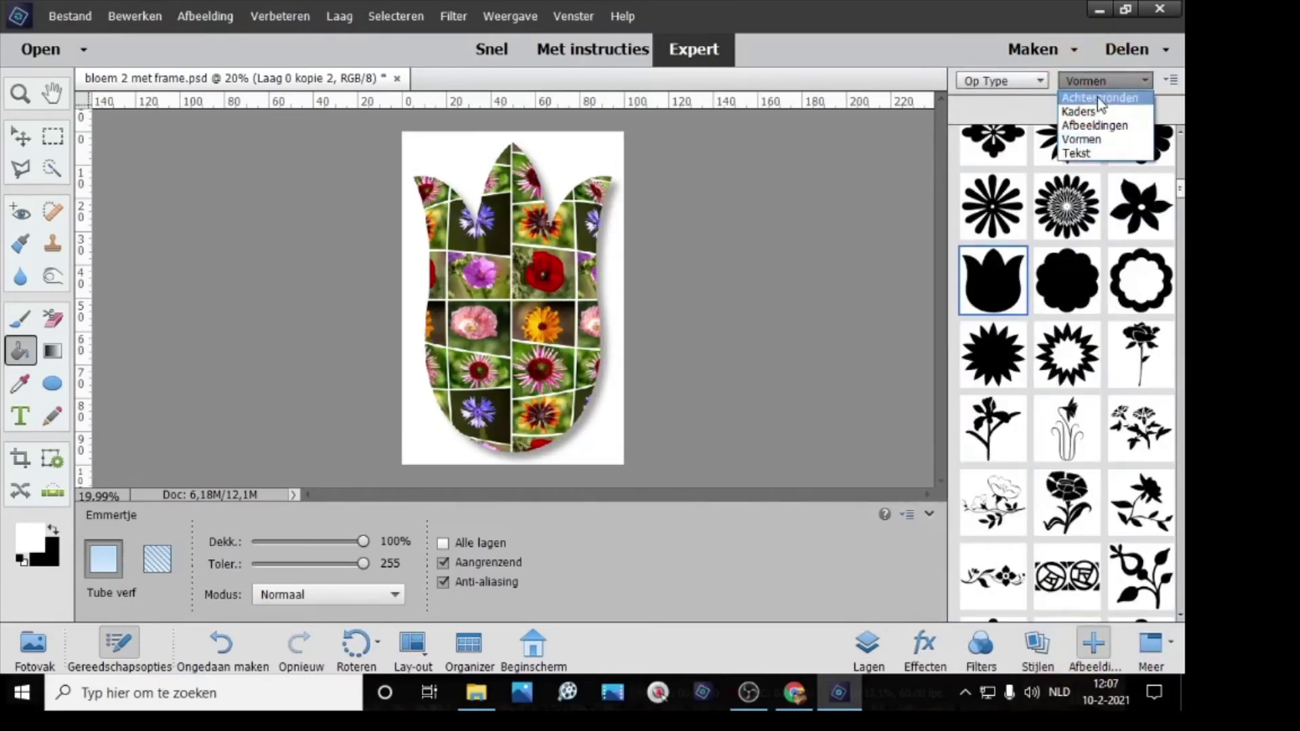
{"action": "left_click", "coordinate": [1099, 97]}
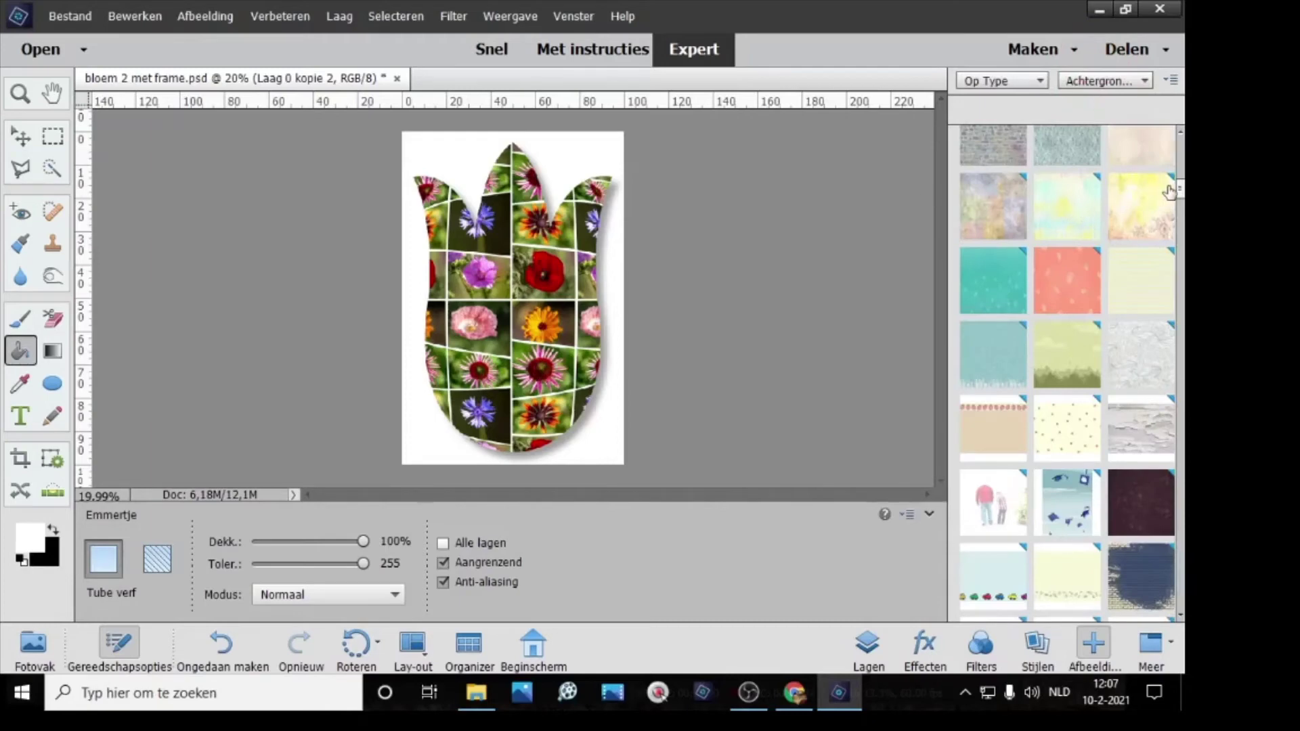
{"action": "left_click_drag", "start_coordinate": [1182, 195], "coordinate": [1182, 418]}
{"action": "left_click_drag", "start_coordinate": [1182, 425], "coordinate": [1178, 527]}
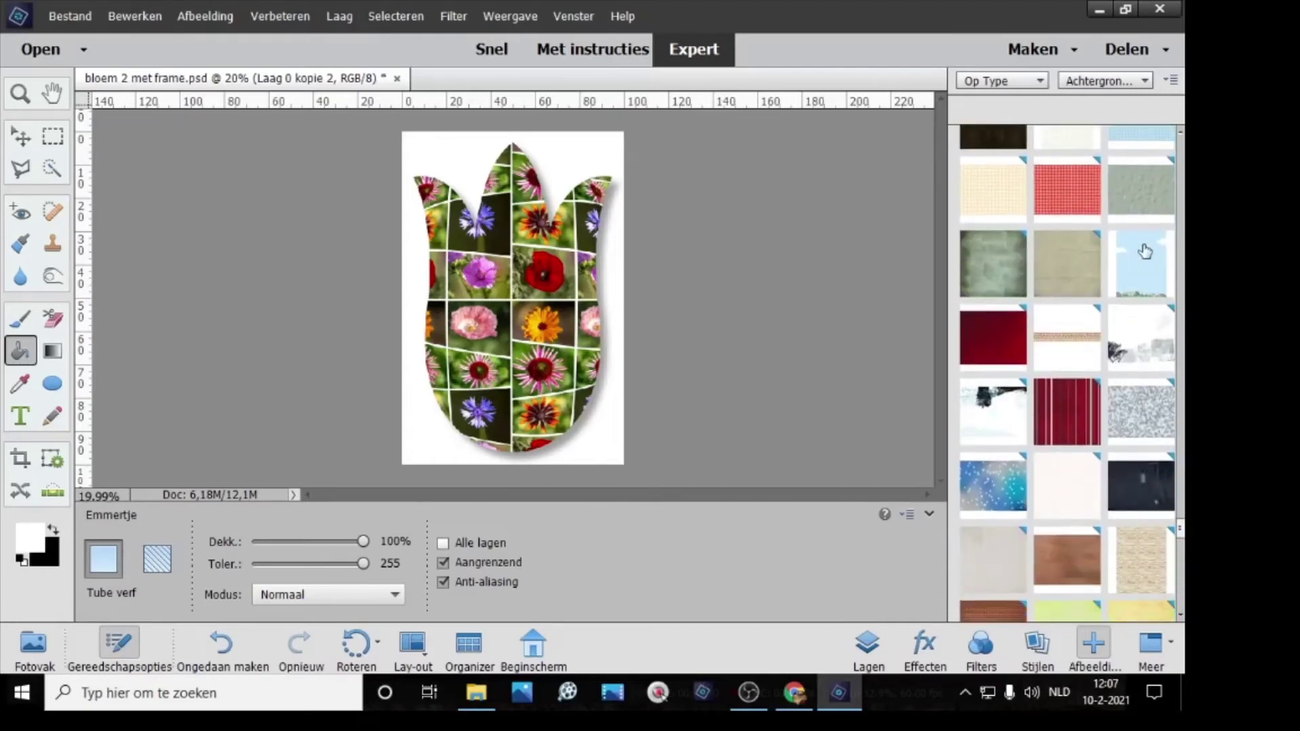
{"action": "double_click", "coordinate": [1143, 271]}
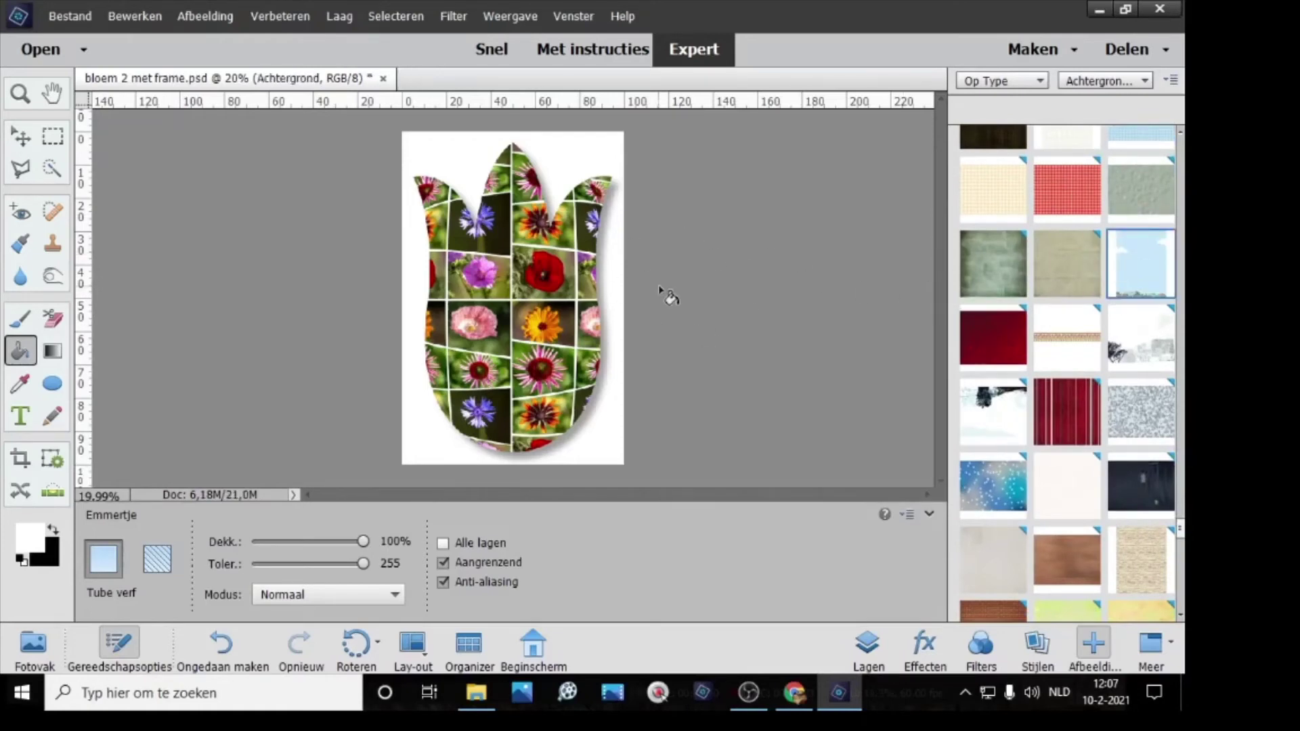
{"action": "left_click", "coordinate": [867, 645]}
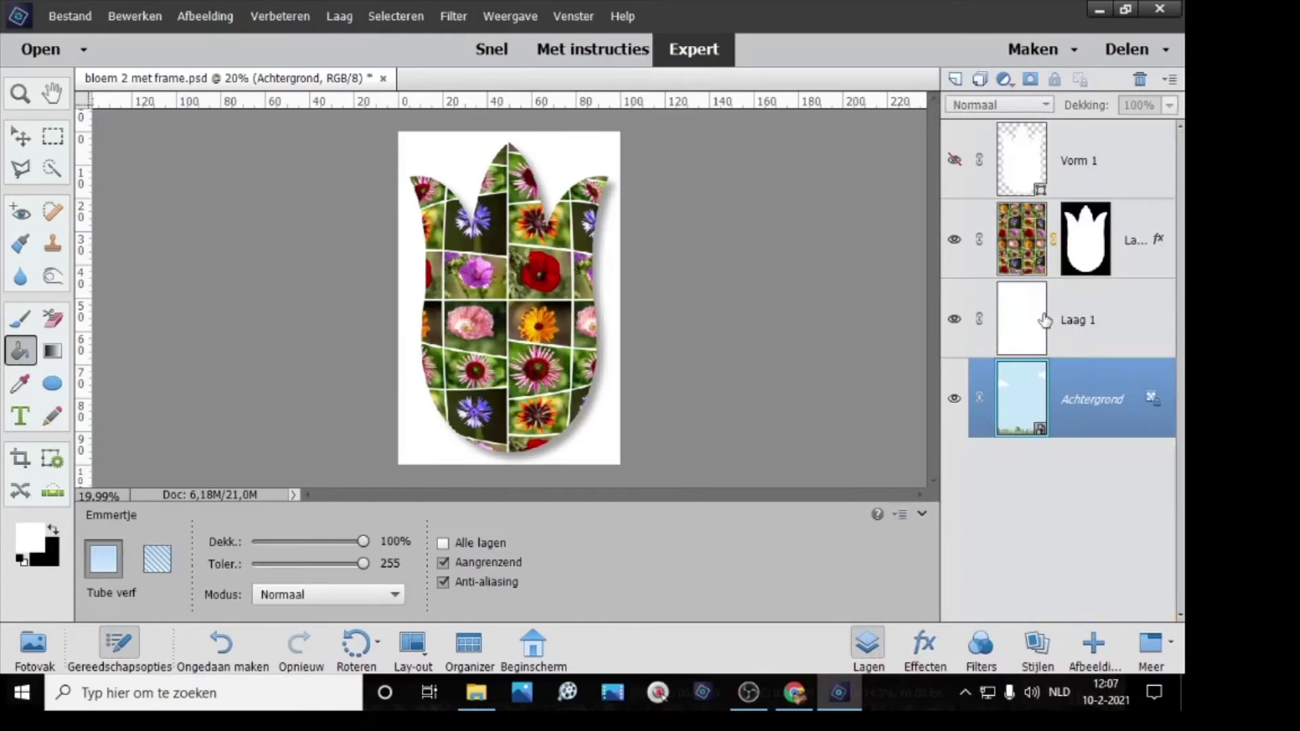
{"action": "left_click", "coordinate": [954, 321]}
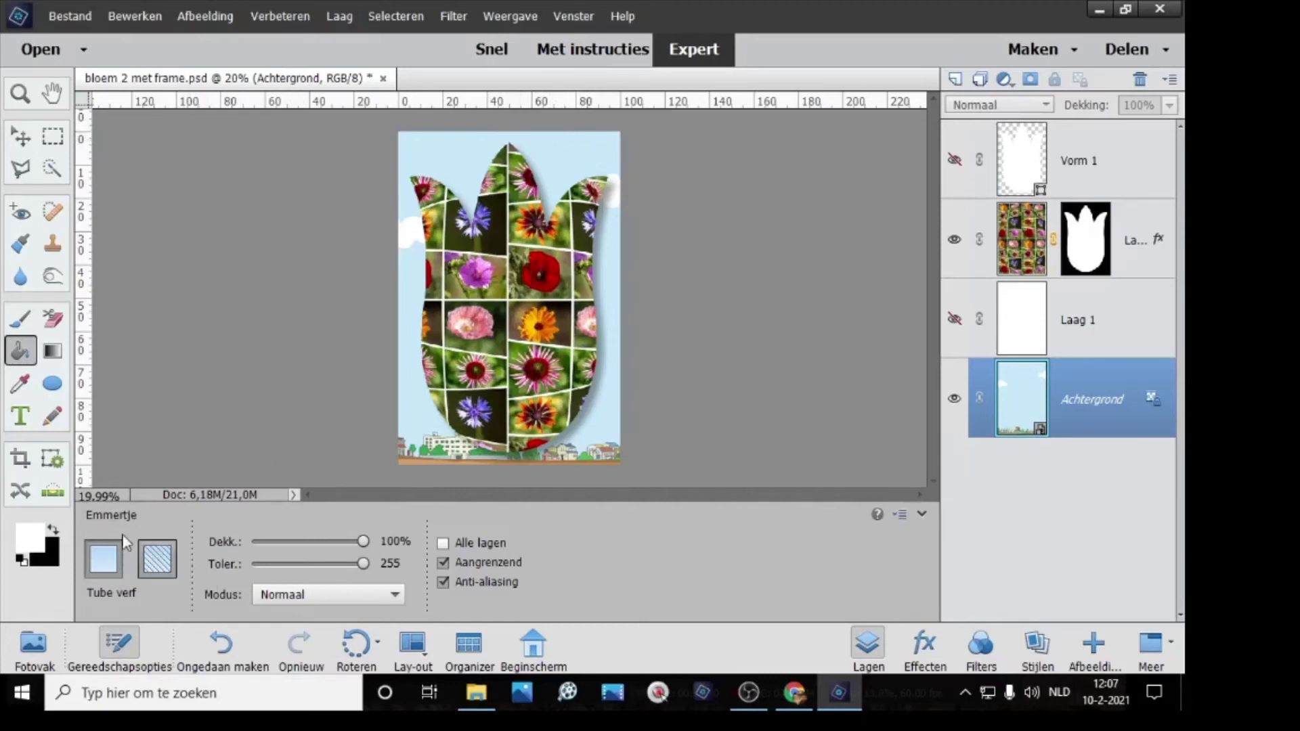
Step: Activate the Penseel tool and load the Artistic Brushes set, saving the current brushes as Penselen zonder titel
{"action": "left_click", "coordinate": [21, 321]}
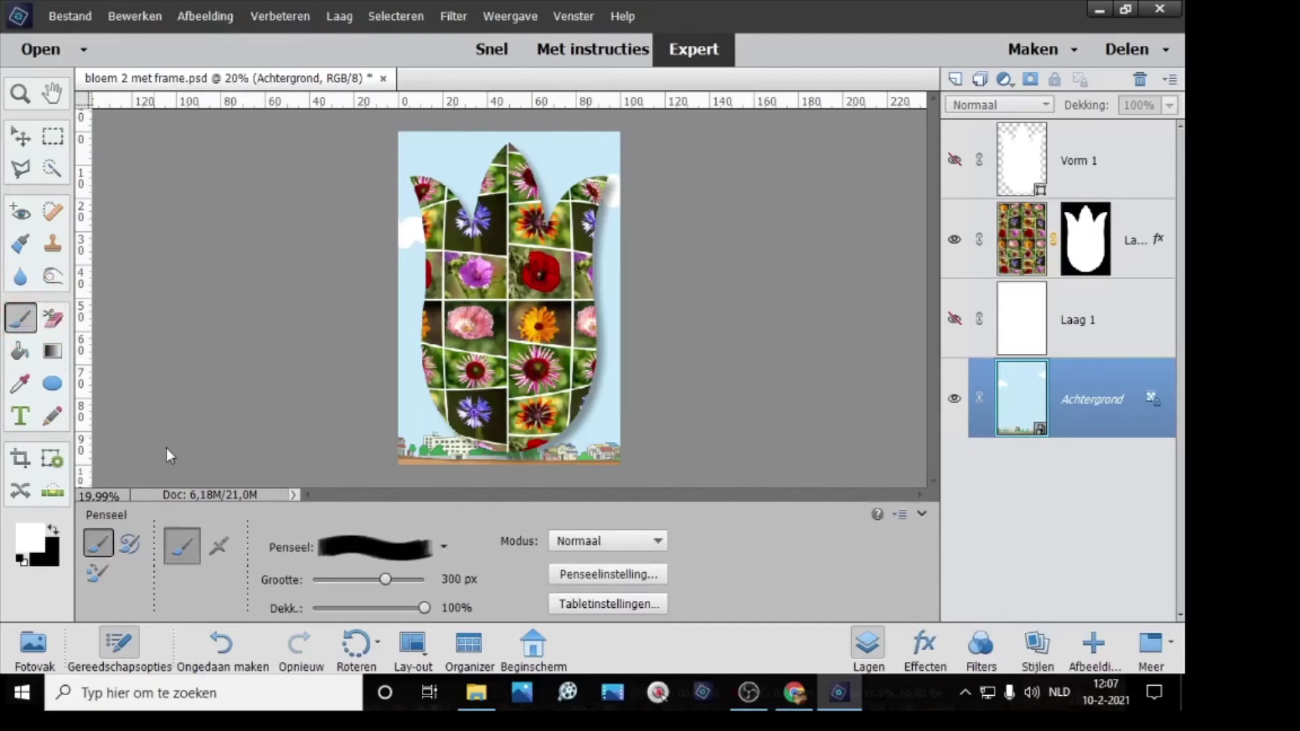
{"action": "left_click", "coordinate": [445, 550]}
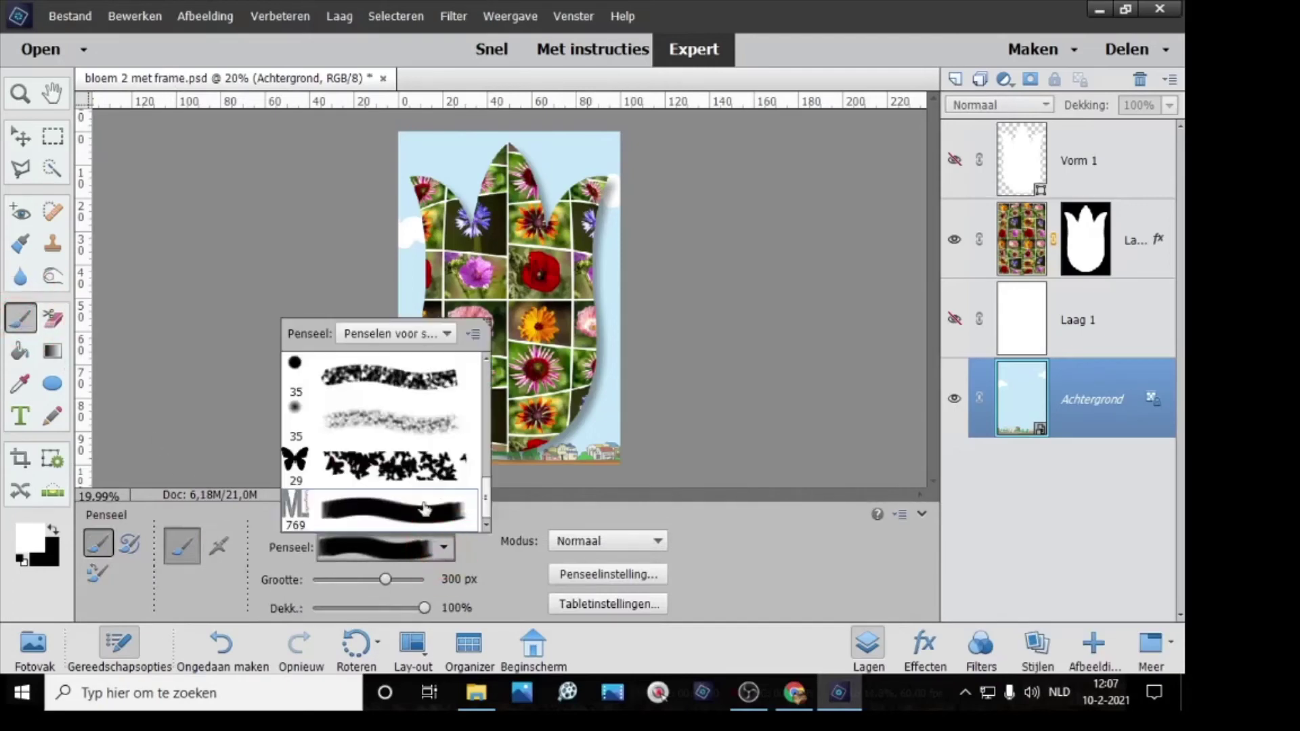
{"action": "left_click", "coordinate": [433, 334]}
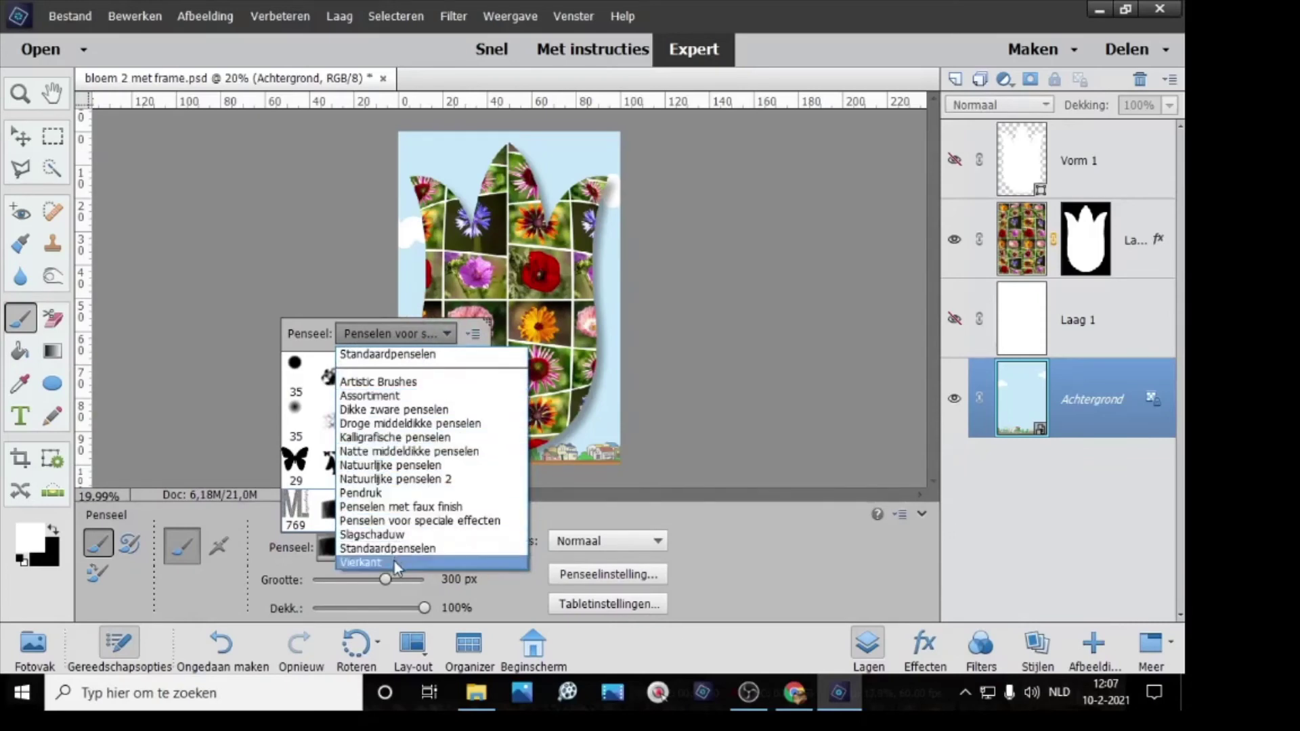
{"action": "left_click", "coordinate": [403, 382]}
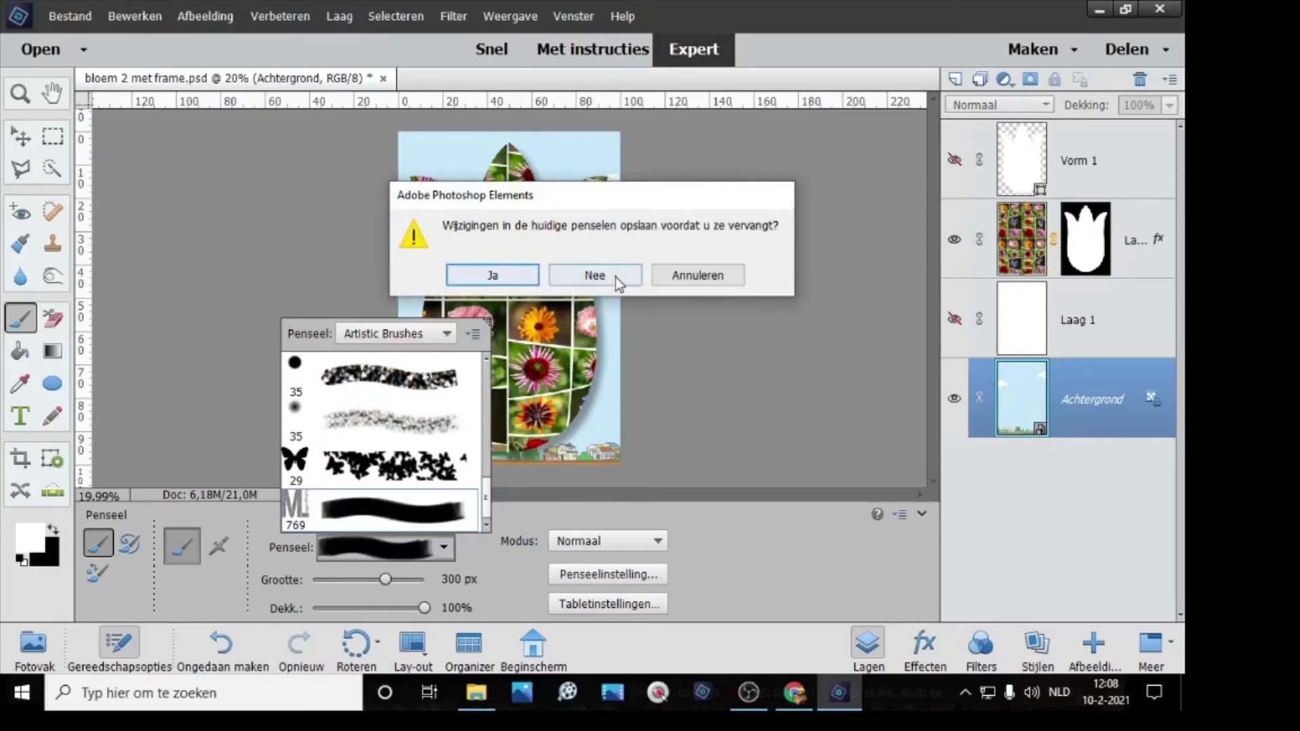
{"action": "left_click", "coordinate": [495, 276]}
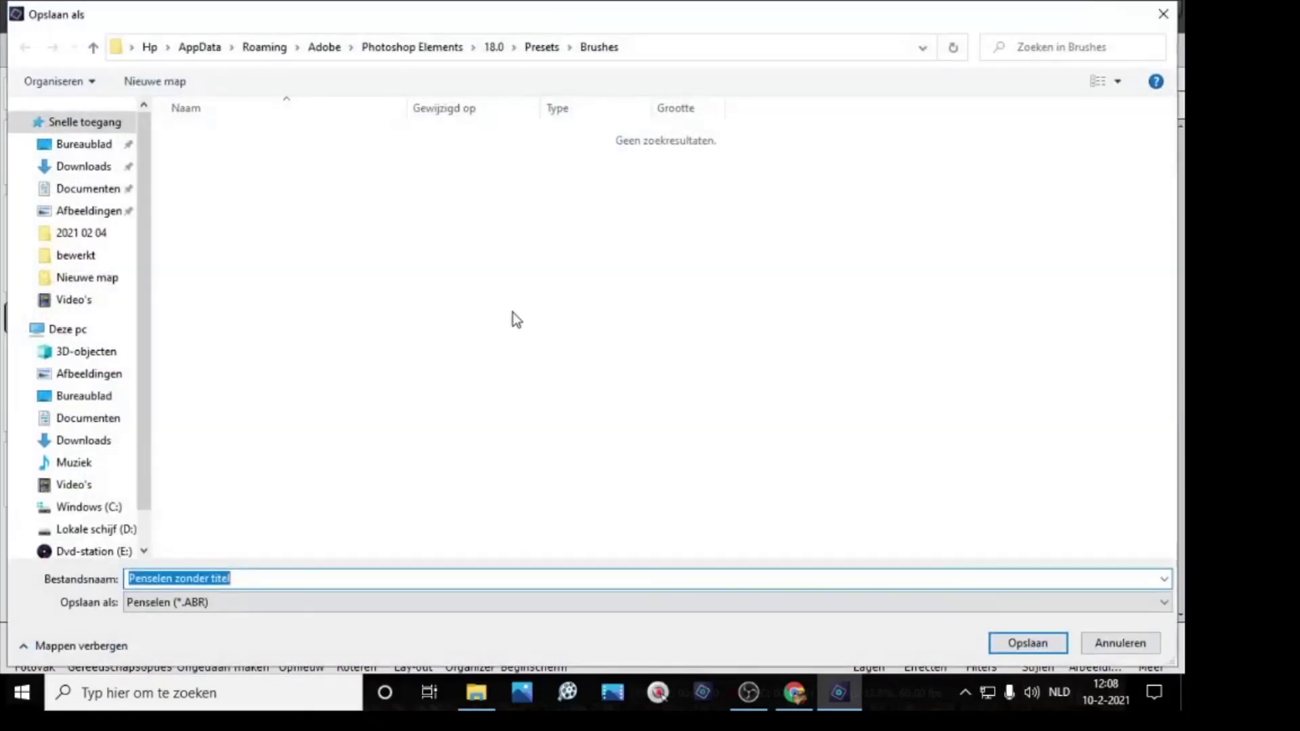
{"action": "left_click", "coordinate": [1017, 643]}
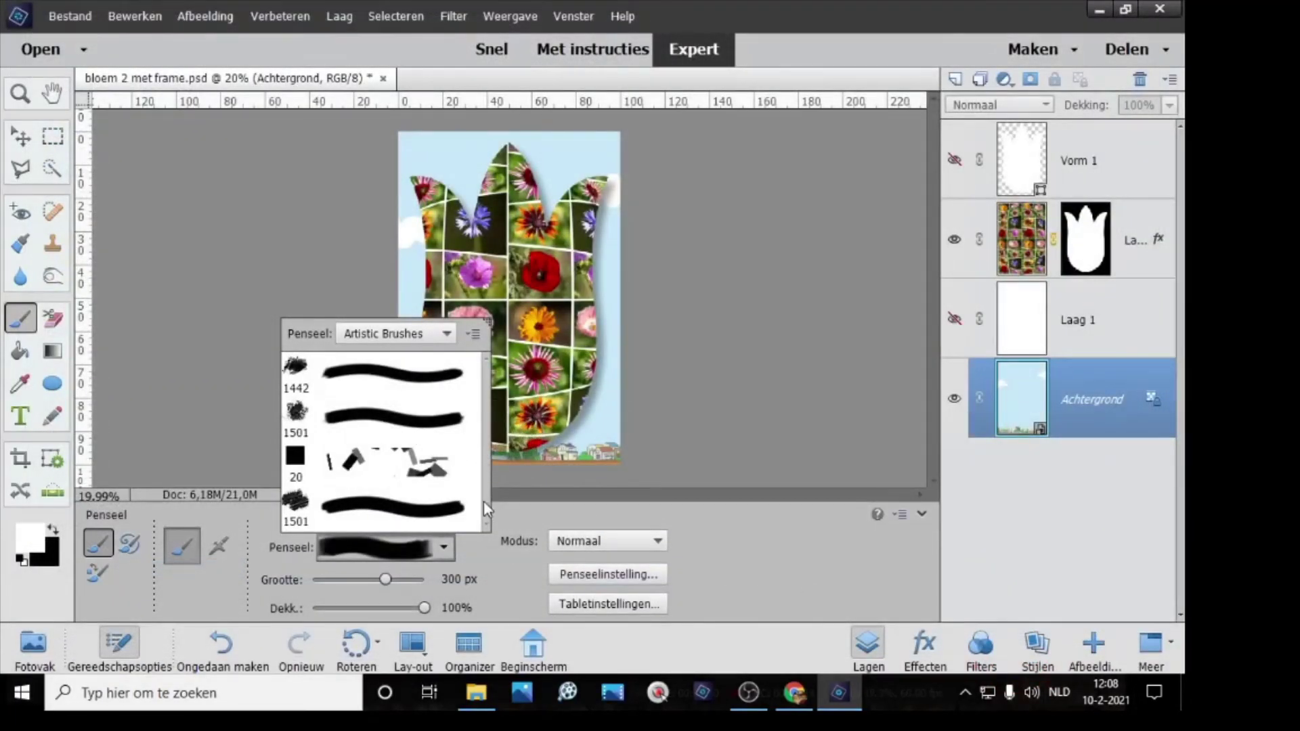
{"action": "left_click", "coordinate": [479, 453]}
Step: Load the Assortiment brush set and look through its brushes
{"action": "left_click", "coordinate": [438, 332]}
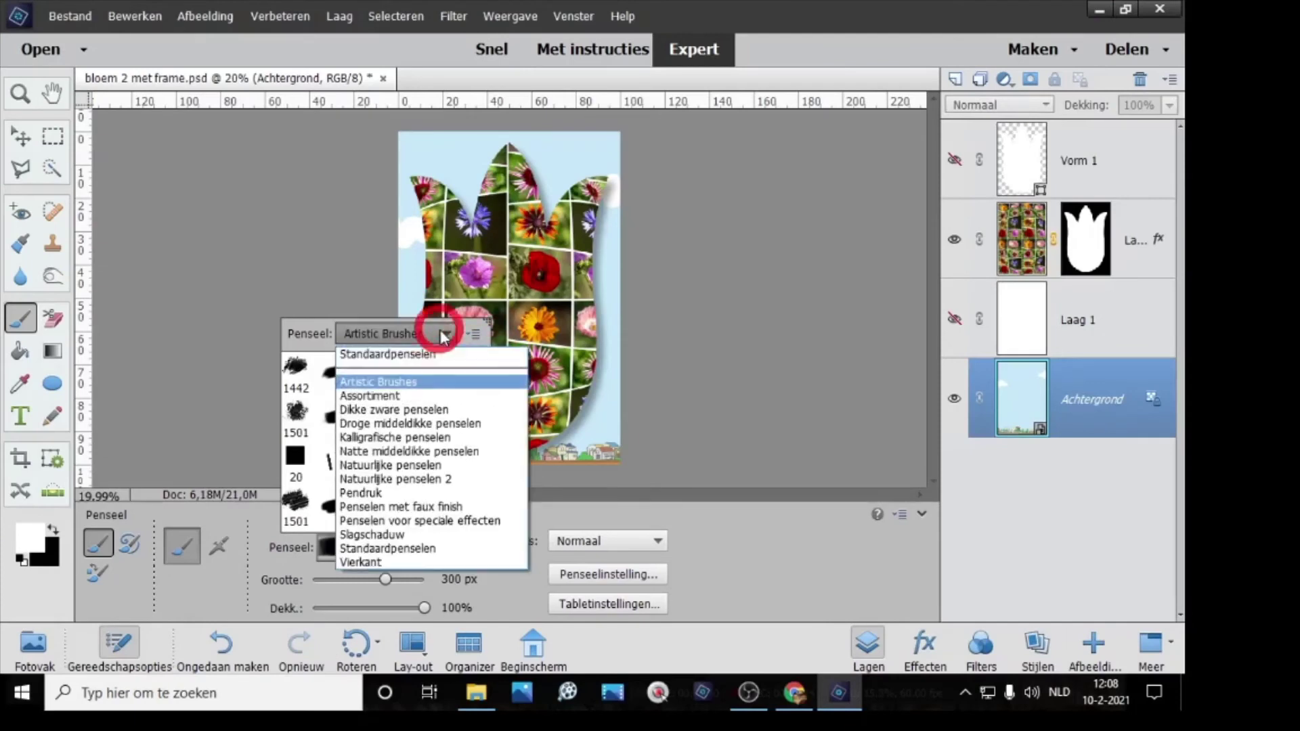
{"action": "left_click", "coordinate": [413, 397]}
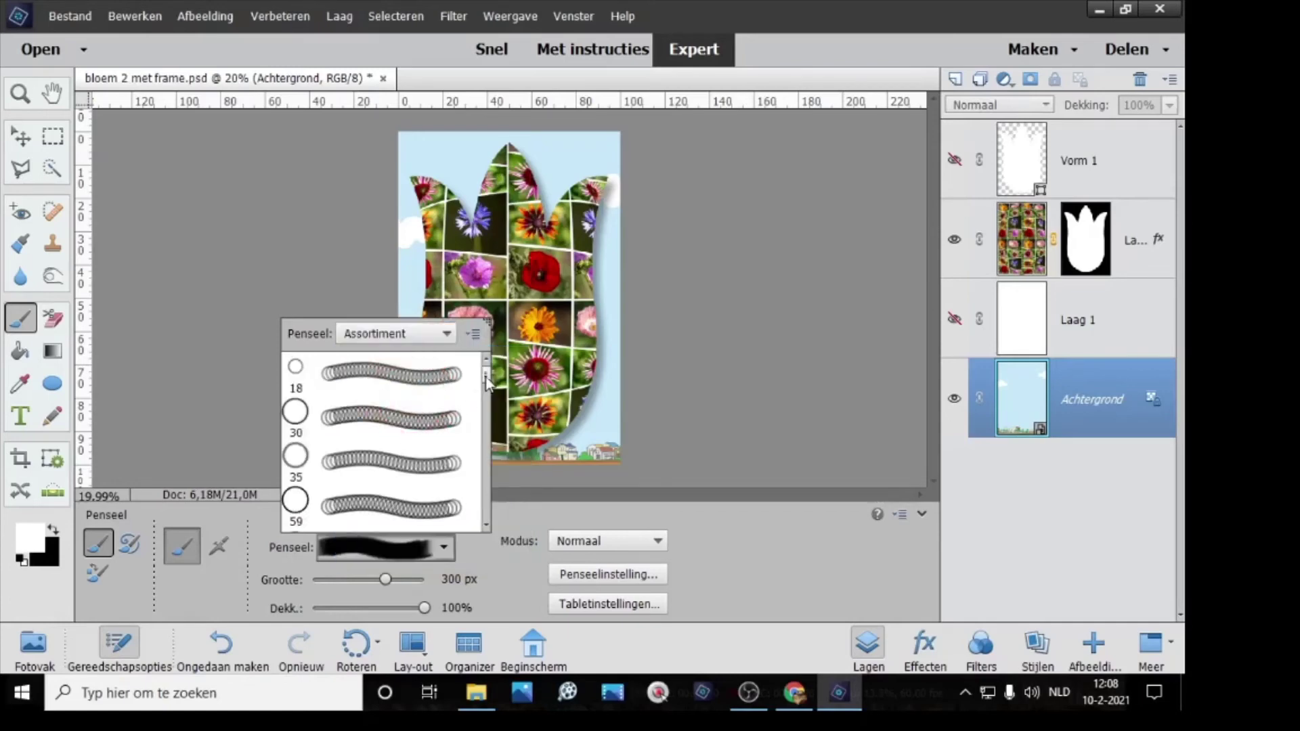
{"action": "left_click_drag", "start_coordinate": [486, 391], "coordinate": [498, 537]}
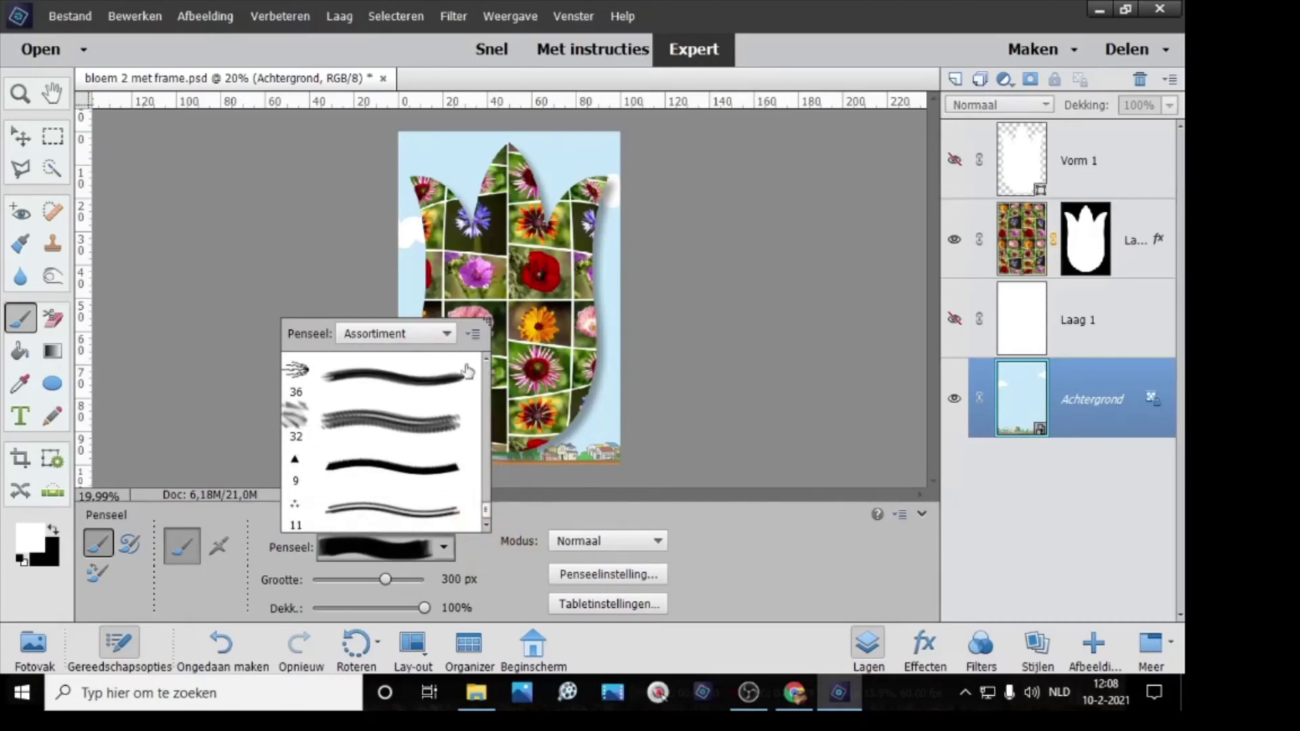
Step: Load the Penselen voor speciale effecten set and choose the 29 px butterfly brush
{"action": "left_click", "coordinate": [444, 344]}
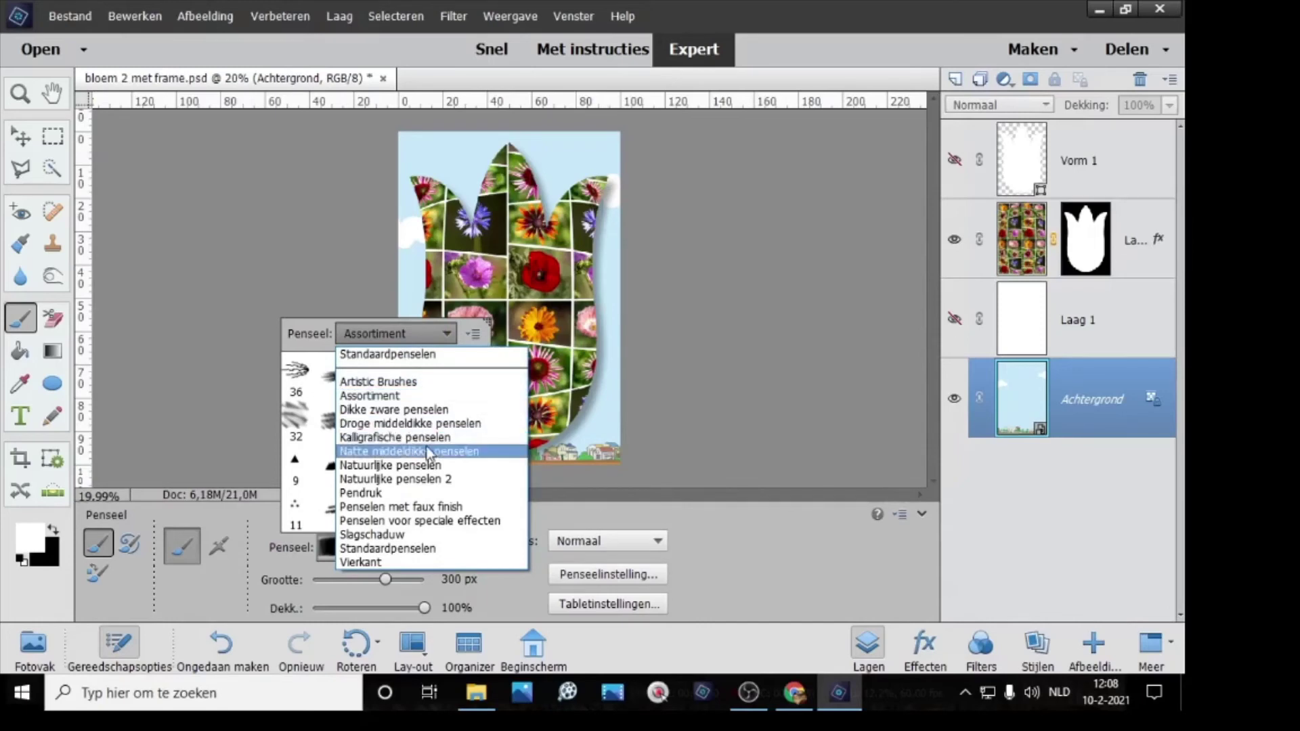
{"action": "left_click", "coordinate": [414, 522]}
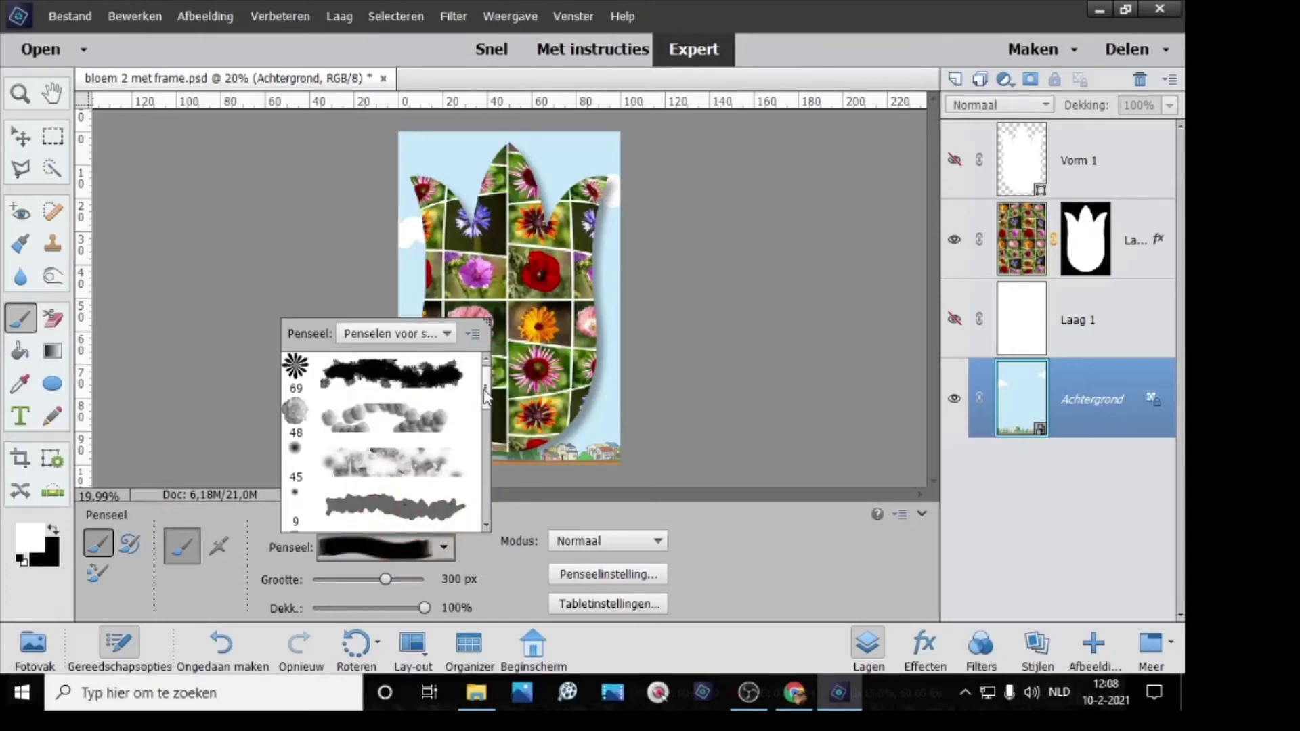
{"action": "left_click_drag", "start_coordinate": [485, 396], "coordinate": [494, 502]}
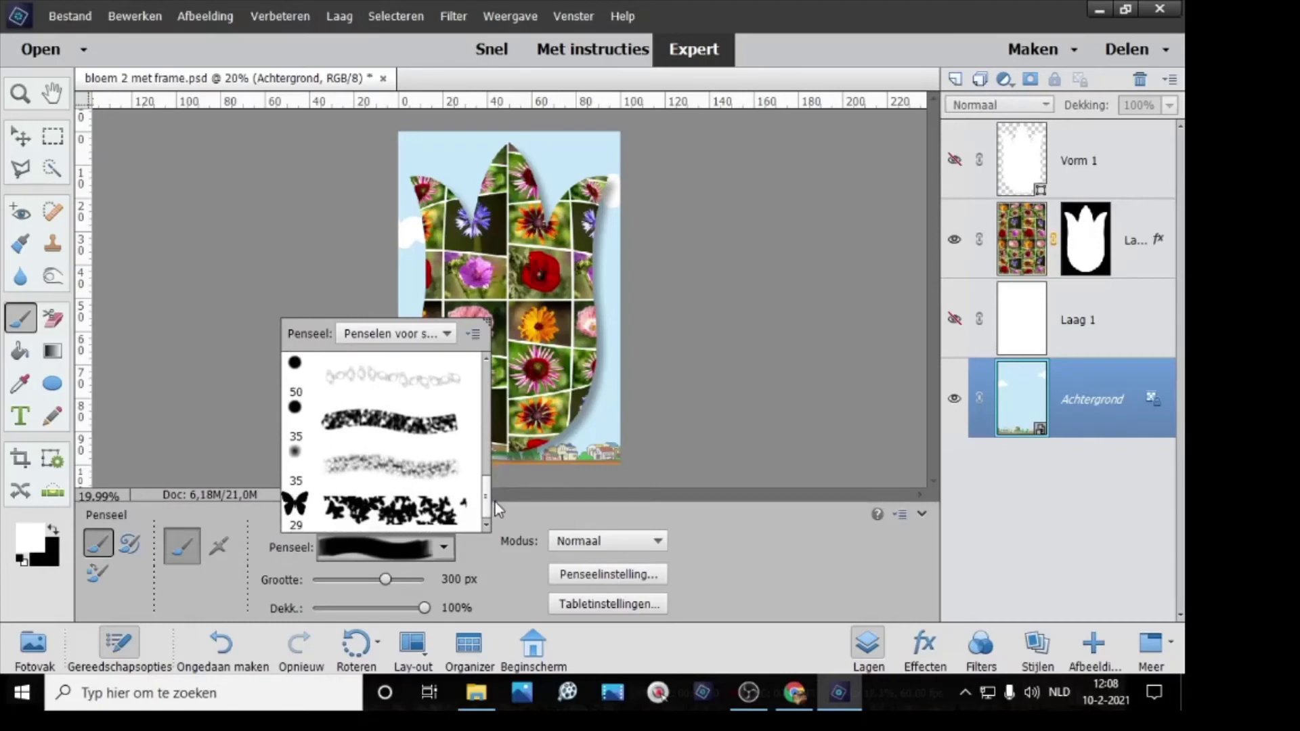
{"action": "left_click", "coordinate": [327, 503]}
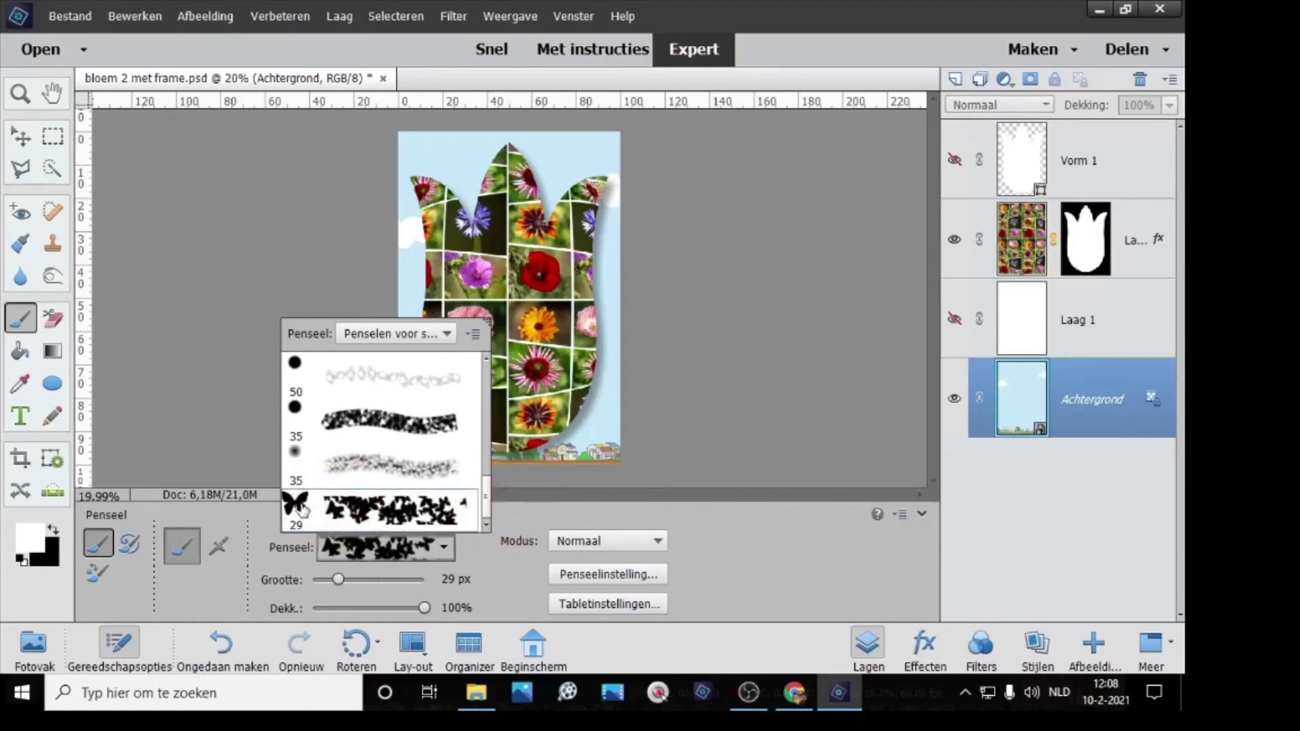
Step: Enlarge the butterfly brush to 500 px
{"action": "left_click", "coordinate": [339, 578]}
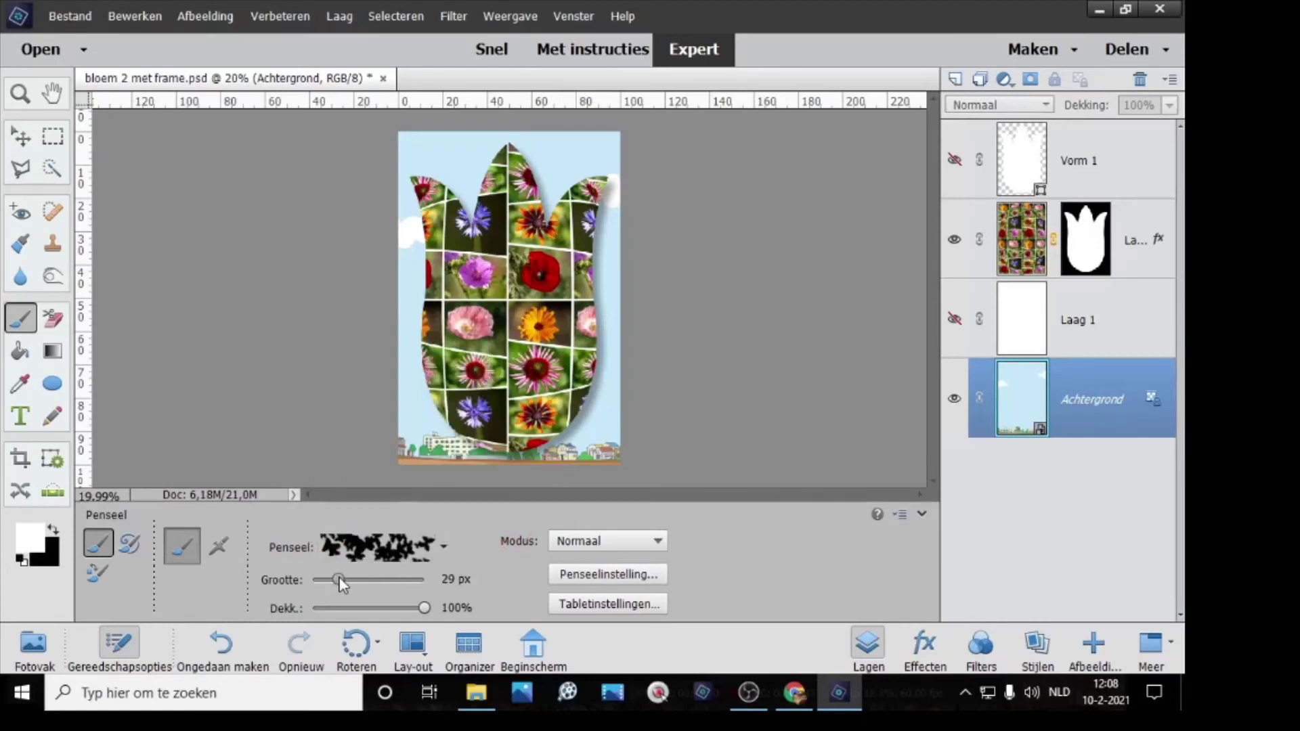
{"action": "left_click_drag", "start_coordinate": [338, 578], "coordinate": [342, 578]}
{"action": "key", "text": "bracketright"}
{"action": "key", "text": "bracketright"}
{"action": "key", "text": "bracketright"}
{"action": "key", "text": "bracketright"}
{"action": "key", "text": "bracketright"}
{"action": "key", "text": "bracketright"}
{"action": "key", "text": "bracketright"}
{"action": "key", "text": "bracketright"}
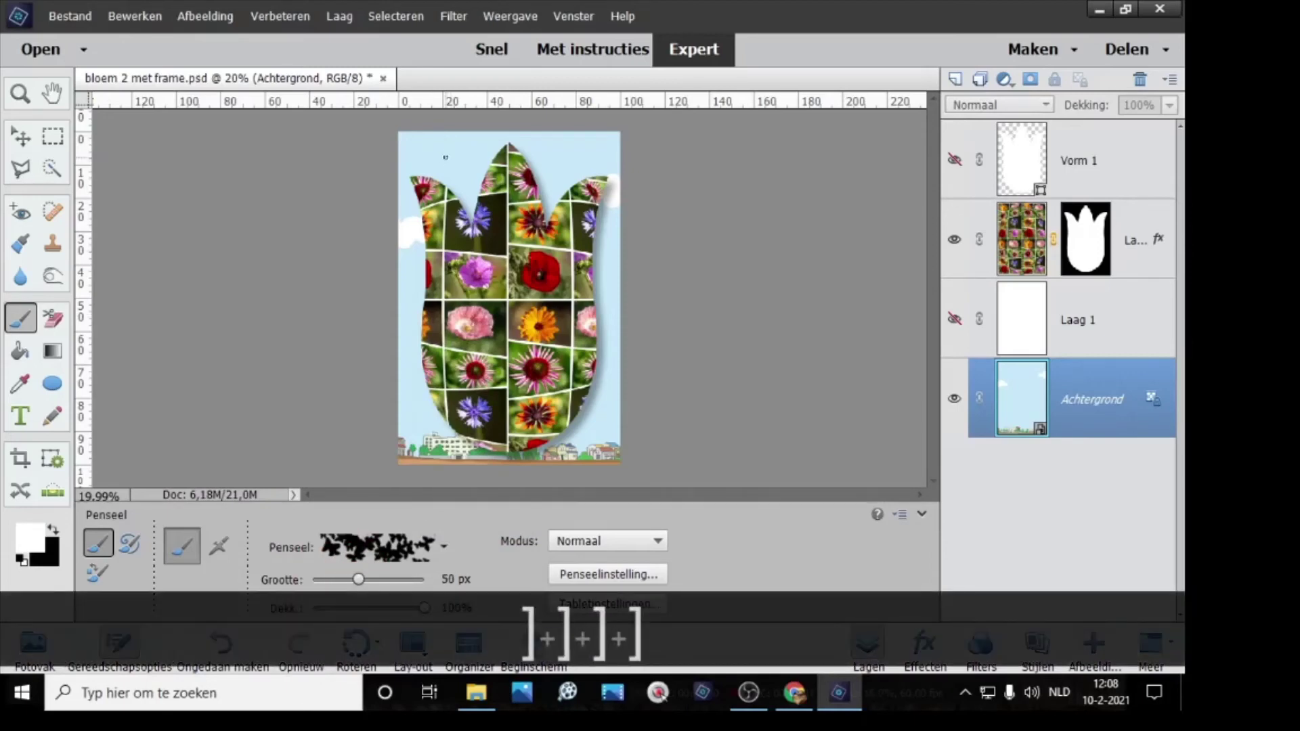
{"action": "key", "text": "bracketright"}
{"action": "key", "text": "bracketright"}
{"action": "key", "text": "bracketright"}
{"action": "key", "text": "bracketright"}
{"action": "key", "text": "bracketright"}
{"action": "key", "text": "bracketright"}
{"action": "key", "text": "bracketright"}
{"action": "key", "text": "bracketright"}
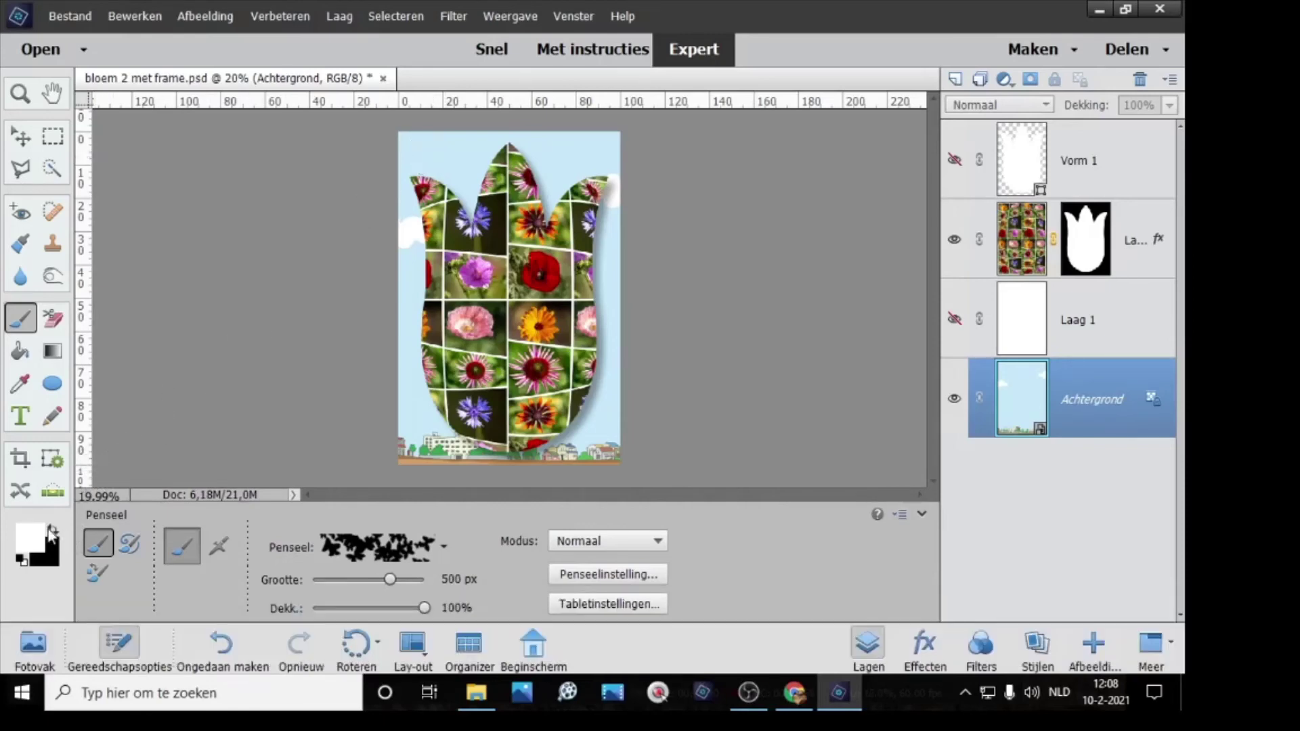
Step: Set the foreground colour to pure red, ff0000
{"action": "left_click", "coordinate": [31, 539]}
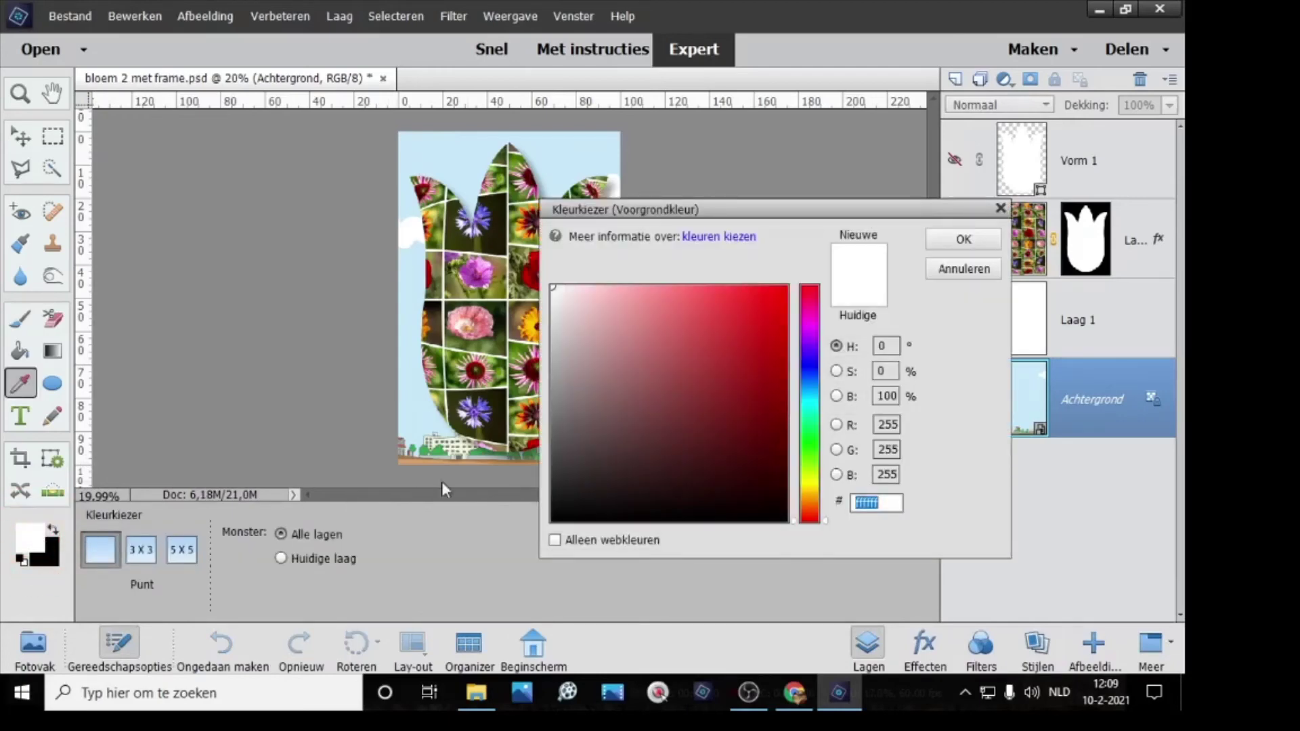
{"action": "left_click_drag", "start_coordinate": [779, 288], "coordinate": [793, 282]}
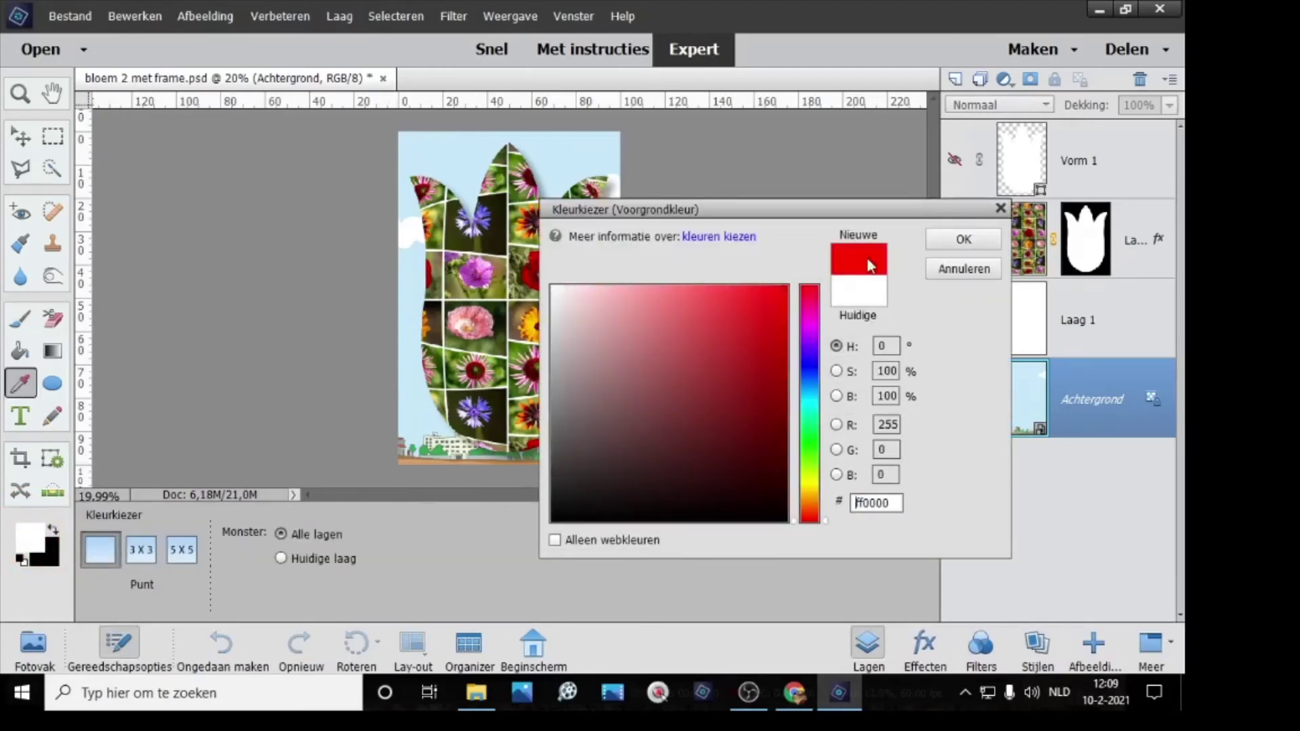
{"action": "left_click", "coordinate": [949, 241]}
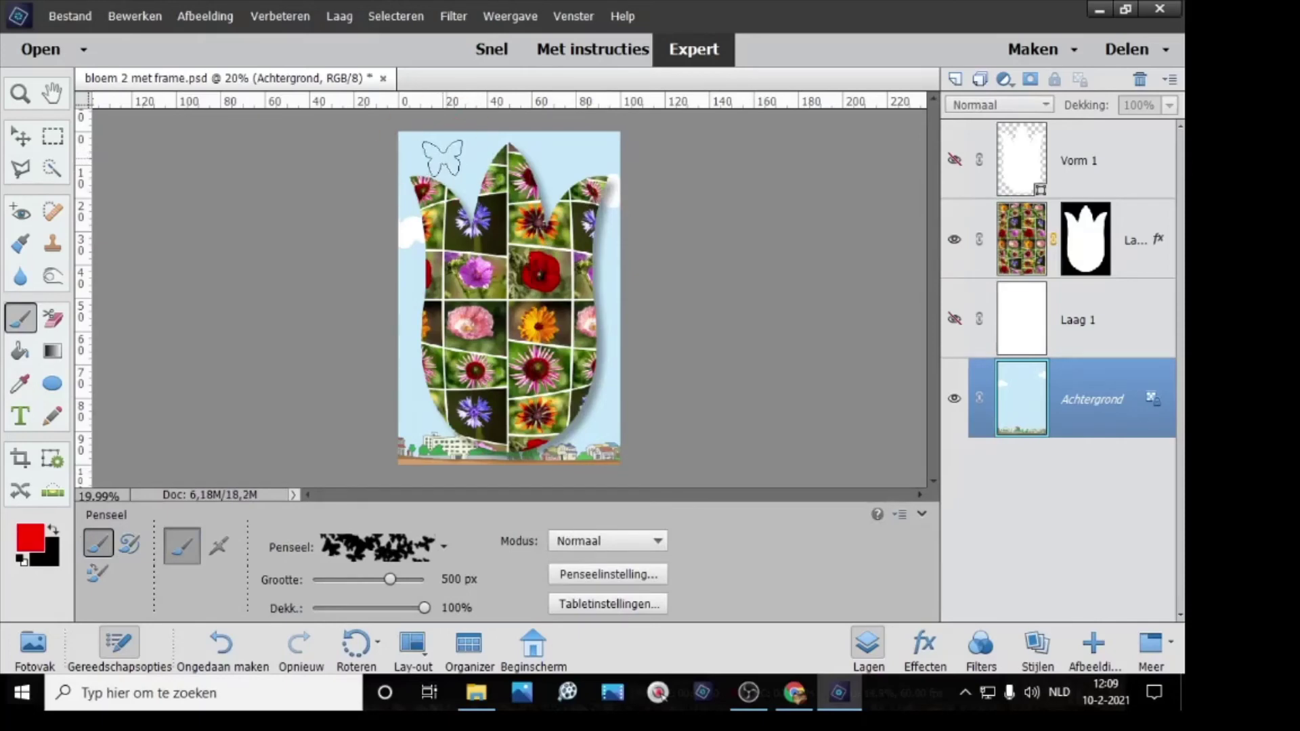
Step: Try the butterfly brush on the sky, and stamp butterflies over the tulip's left petal tip on the collage layer Laag 0 kopie 2
{"action": "left_click", "coordinate": [439, 155]}
{"action": "left_click_drag", "start_coordinate": [376, 608], "coordinate": [428, 608]}
{"action": "left_click", "coordinate": [1018, 257]}
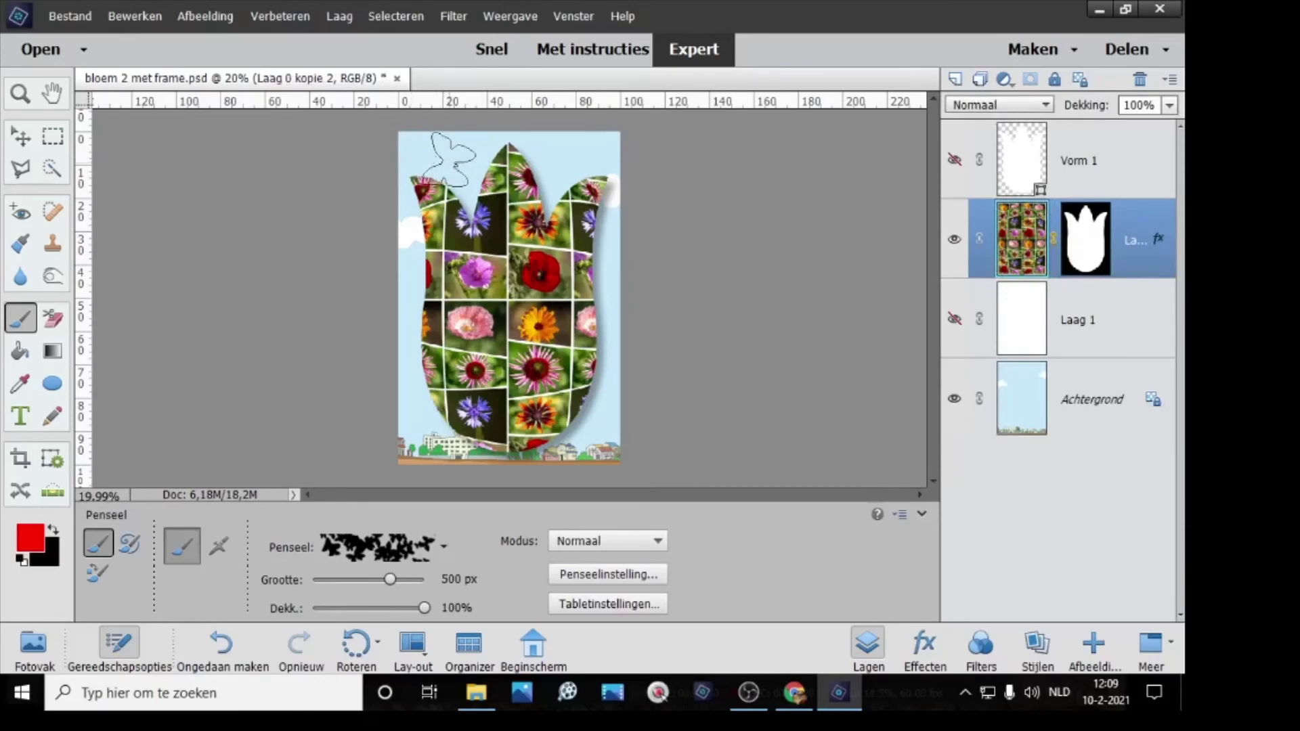
{"action": "left_click", "coordinate": [443, 166]}
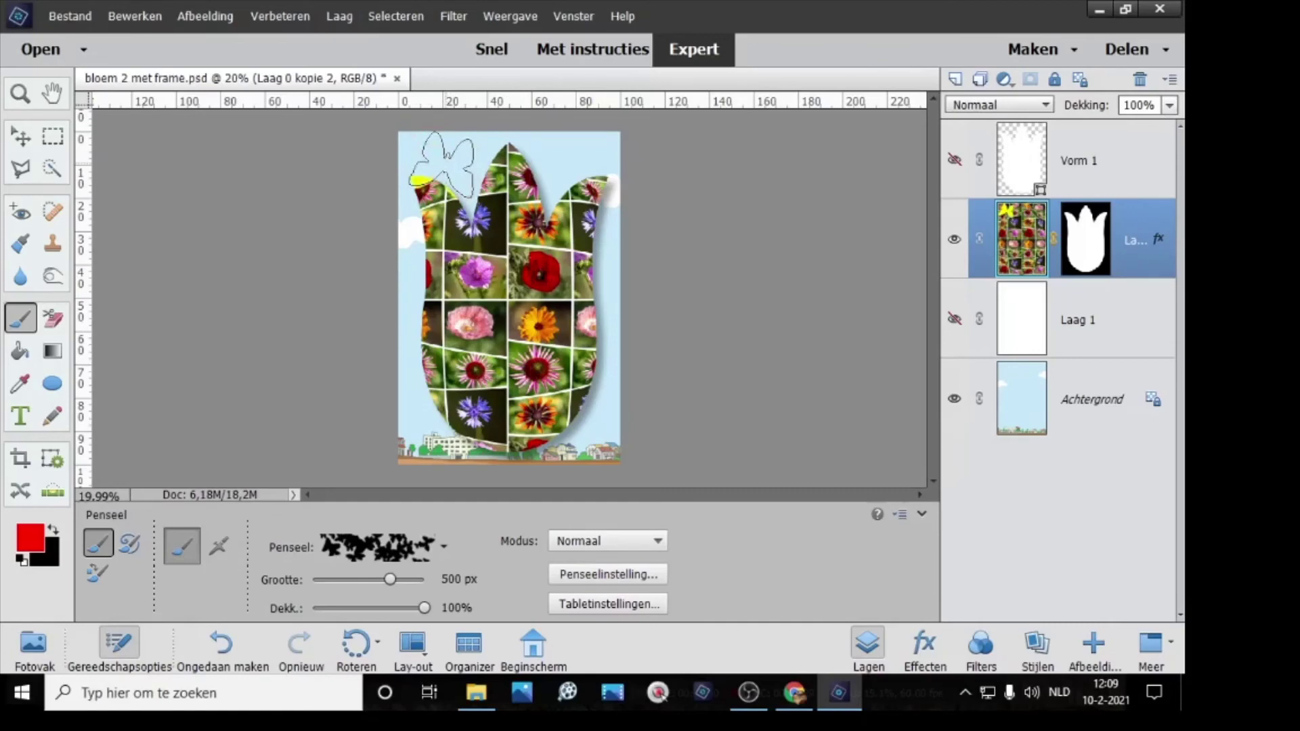
{"action": "left_click", "coordinate": [442, 162]}
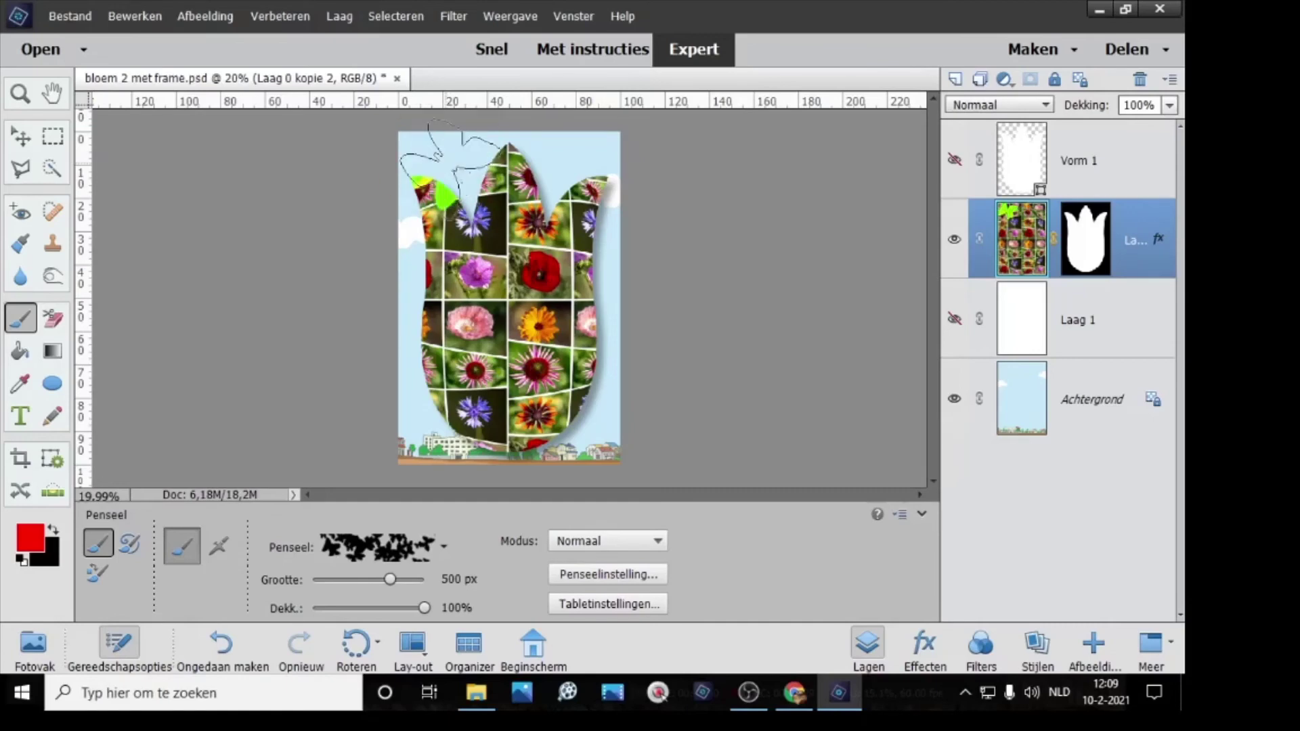
Step: Reduce the brush size to 250 px and reselect the 29 px butterfly brush from the special effects set
{"action": "key", "text": "bracketleft"}
{"action": "key", "text": "bracketleft"}
{"action": "key", "text": "bracketleft"}
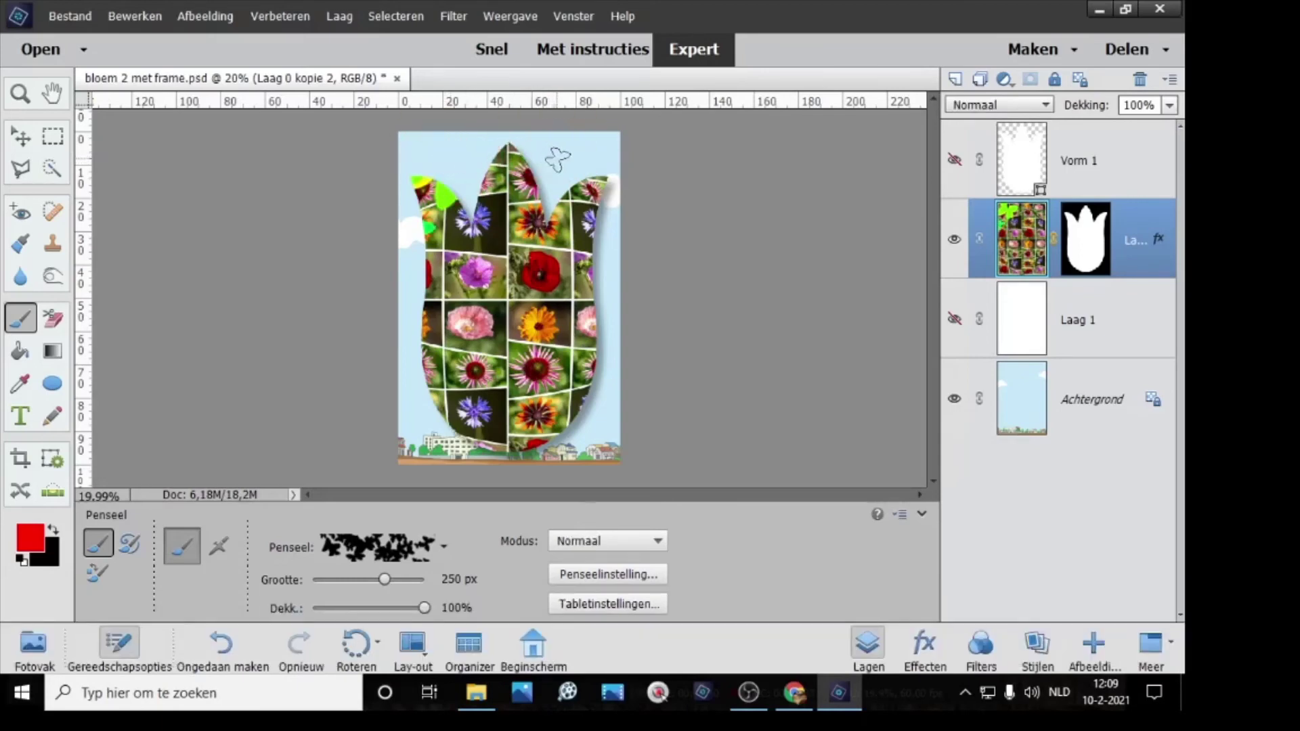
{"action": "right_click", "coordinate": [557, 159]}
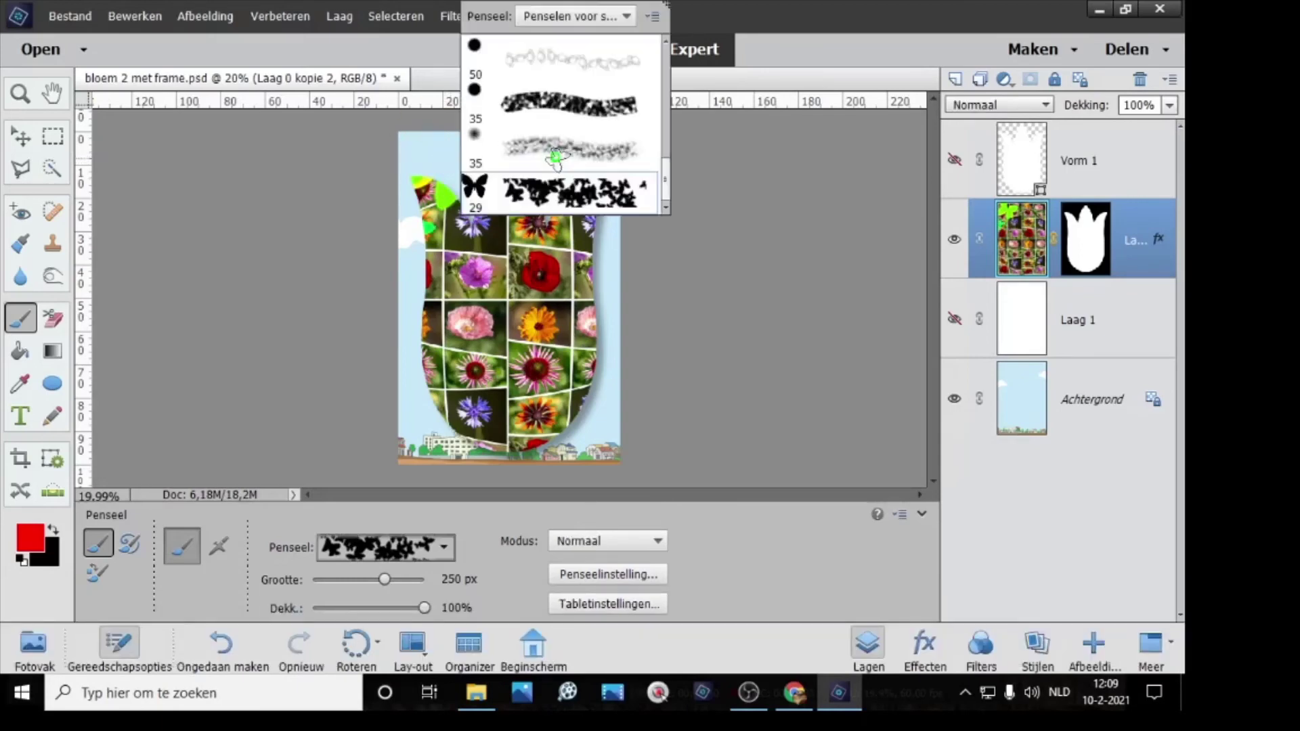
{"action": "left_click", "coordinate": [495, 204]}
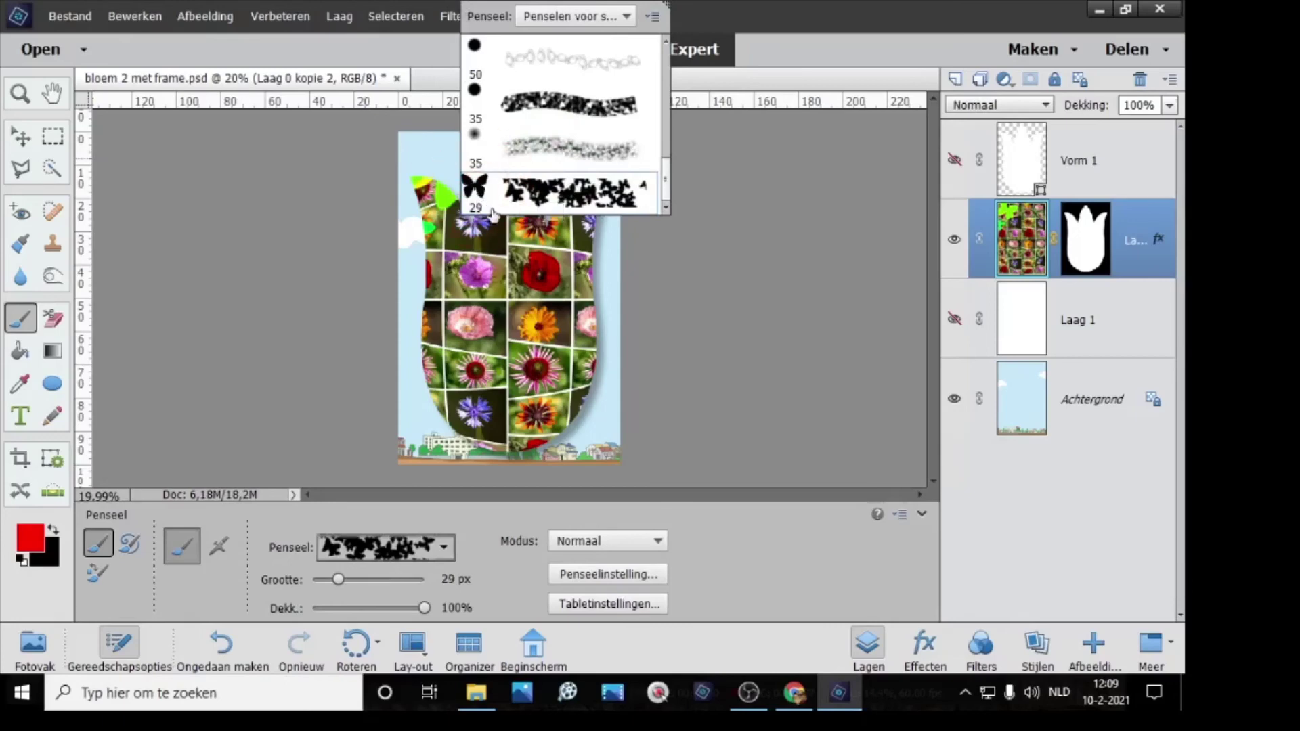
{"action": "left_click", "coordinate": [506, 594]}
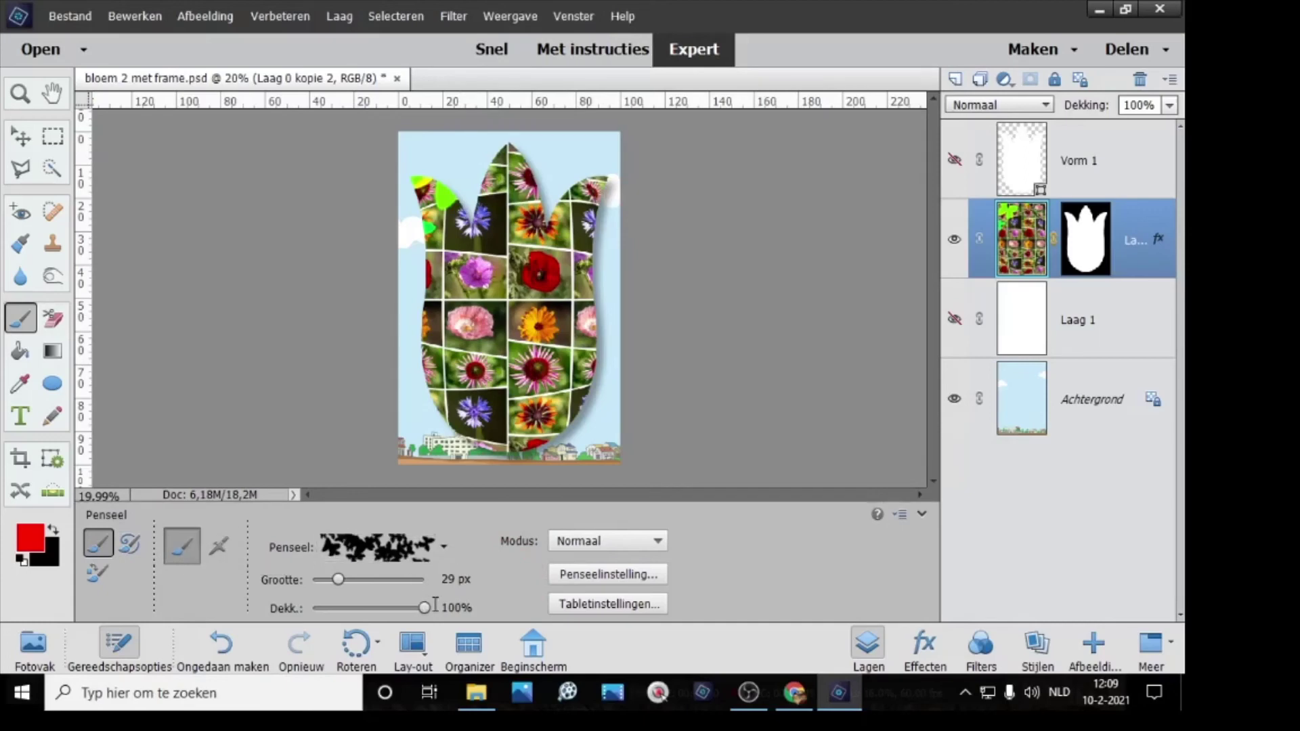
Step: Set the butterfly brush's Spreiden value to 0% in the brush settings, keeping the blend mode Normaal
{"action": "left_click", "coordinate": [648, 542]}
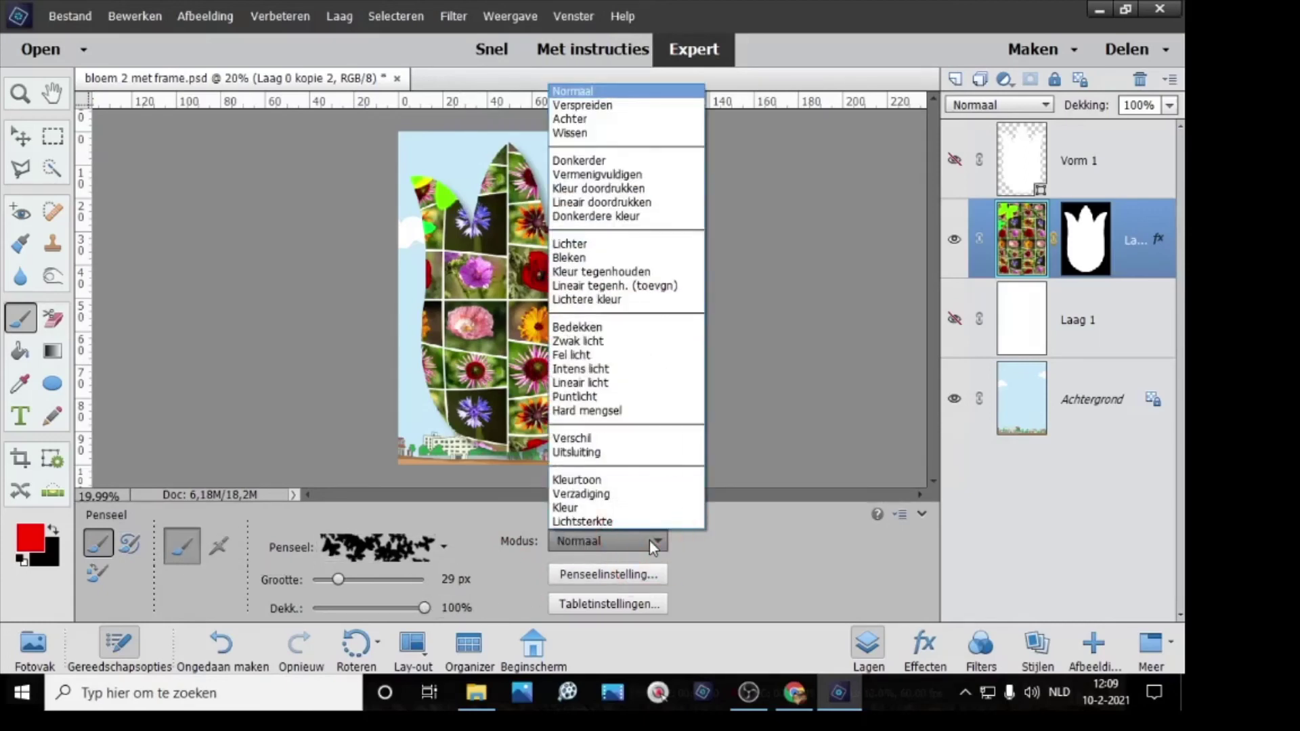
{"action": "left_click", "coordinate": [649, 542]}
{"action": "left_click", "coordinate": [649, 580]}
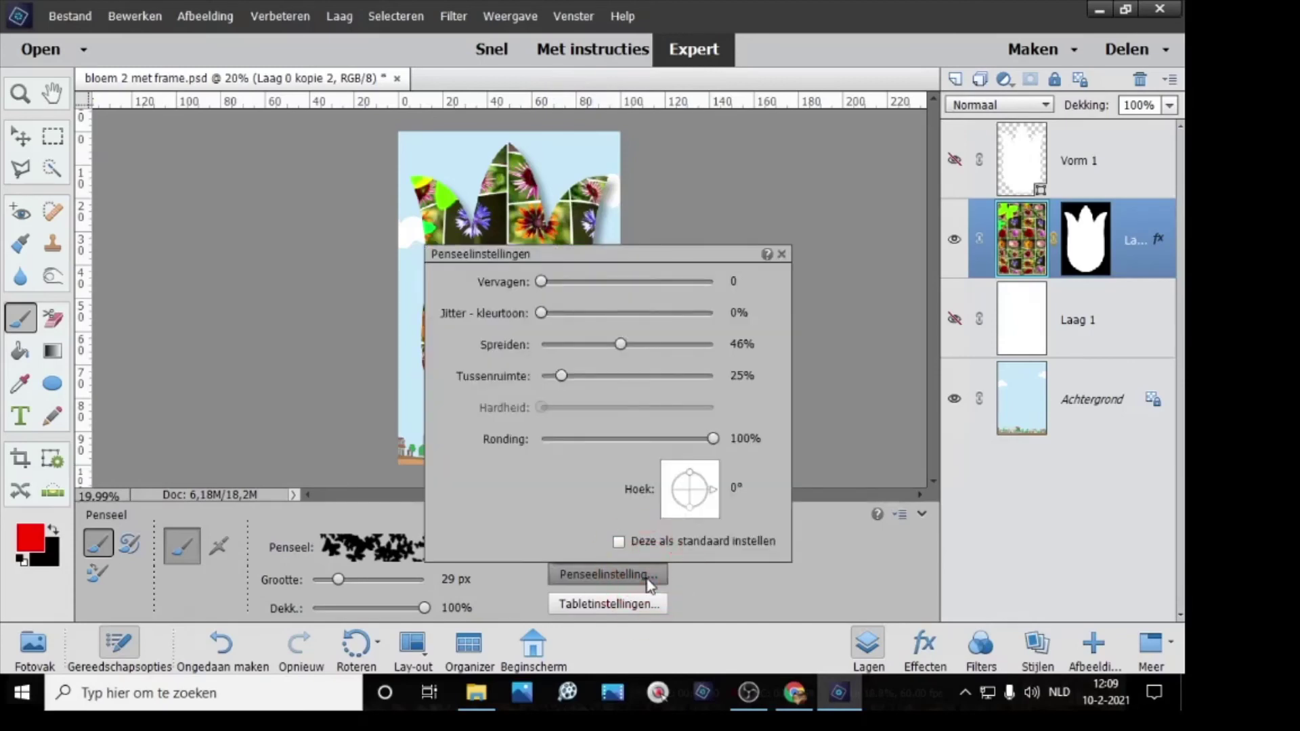
{"action": "left_click_drag", "start_coordinate": [618, 345], "coordinate": [497, 344]}
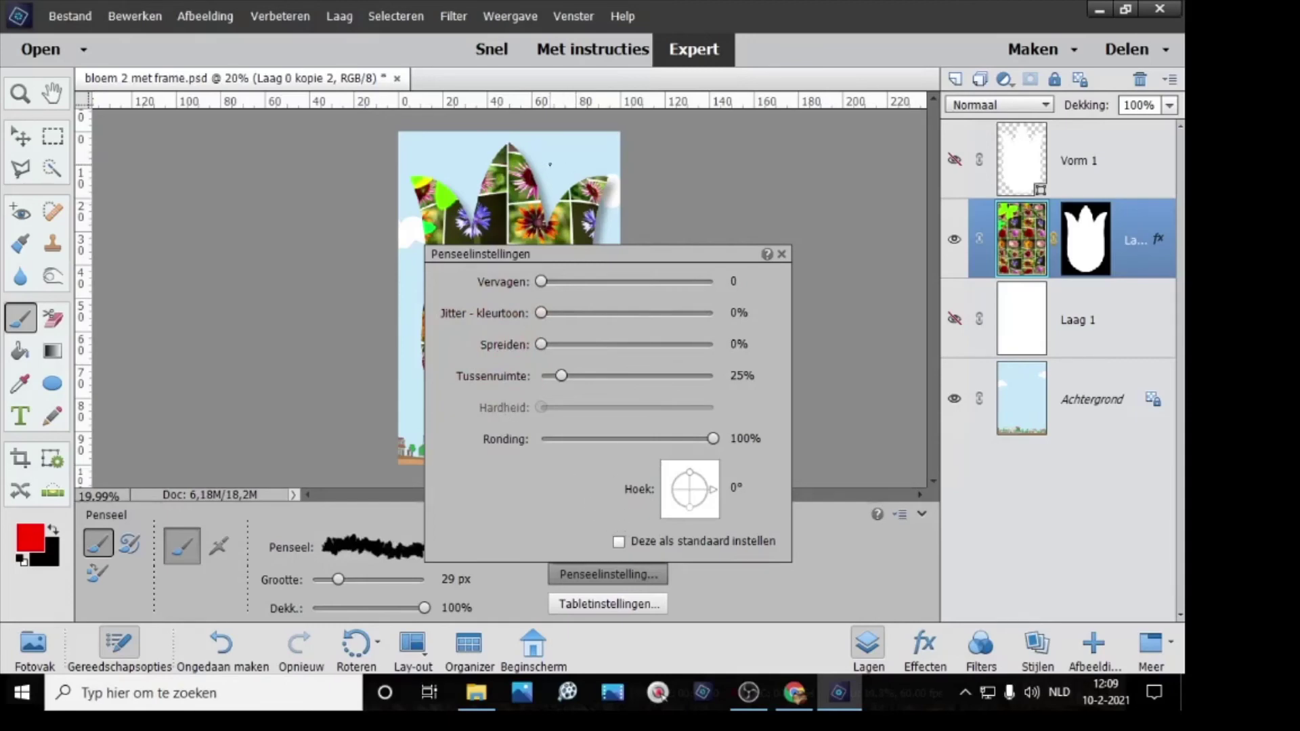
Step: Enlarge the butterfly brush to 300 px and stamp it between the tulip's middle and right petals
{"action": "key", "text": "bracketright"}
{"action": "key", "text": "bracketright"}
{"action": "key", "text": "bracketright"}
{"action": "key", "text": "bracketright"}
{"action": "key", "text": "bracketright"}
{"action": "key", "text": "bracketright"}
{"action": "key", "text": "bracketright"}
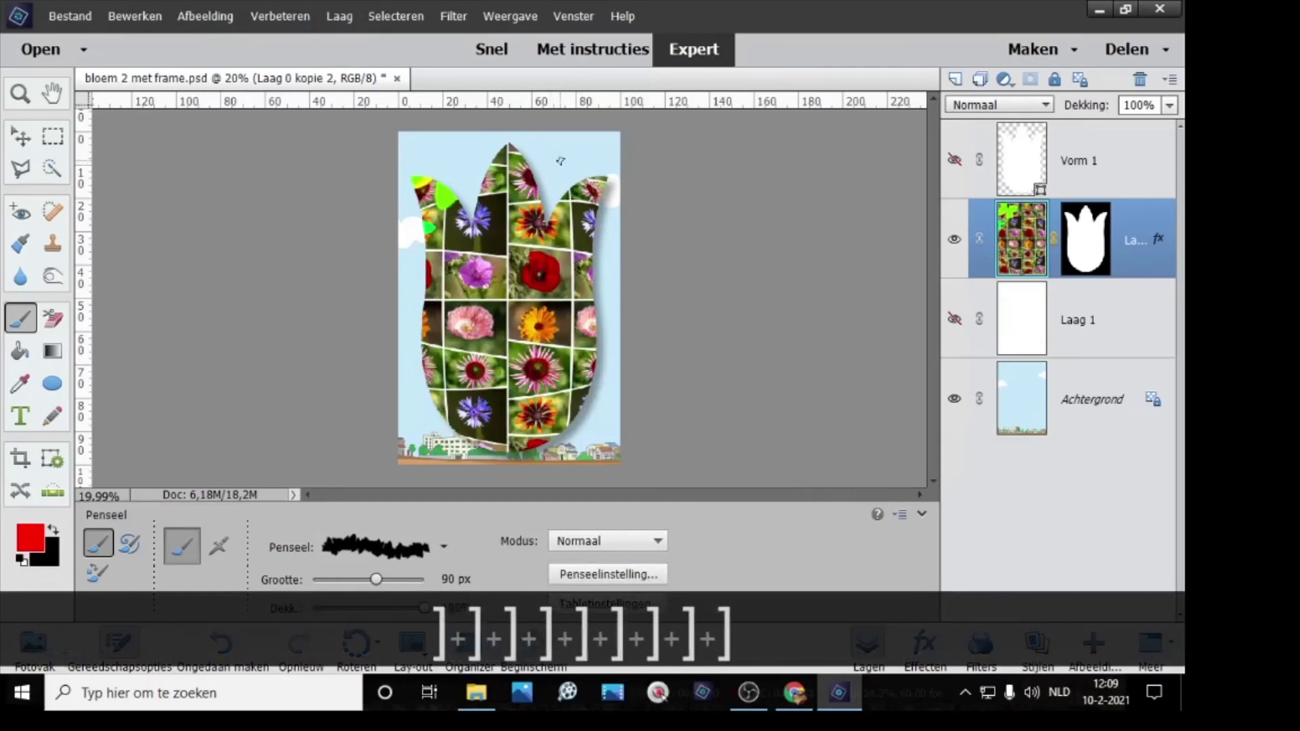
{"action": "key", "text": "bracketright"}
{"action": "key", "text": "bracketright"}
{"action": "key", "text": "bracketright"}
{"action": "key", "text": "bracketright"}
{"action": "key", "text": "bracketright"}
{"action": "key", "text": "bracketright"}
{"action": "key", "text": "bracketright"}
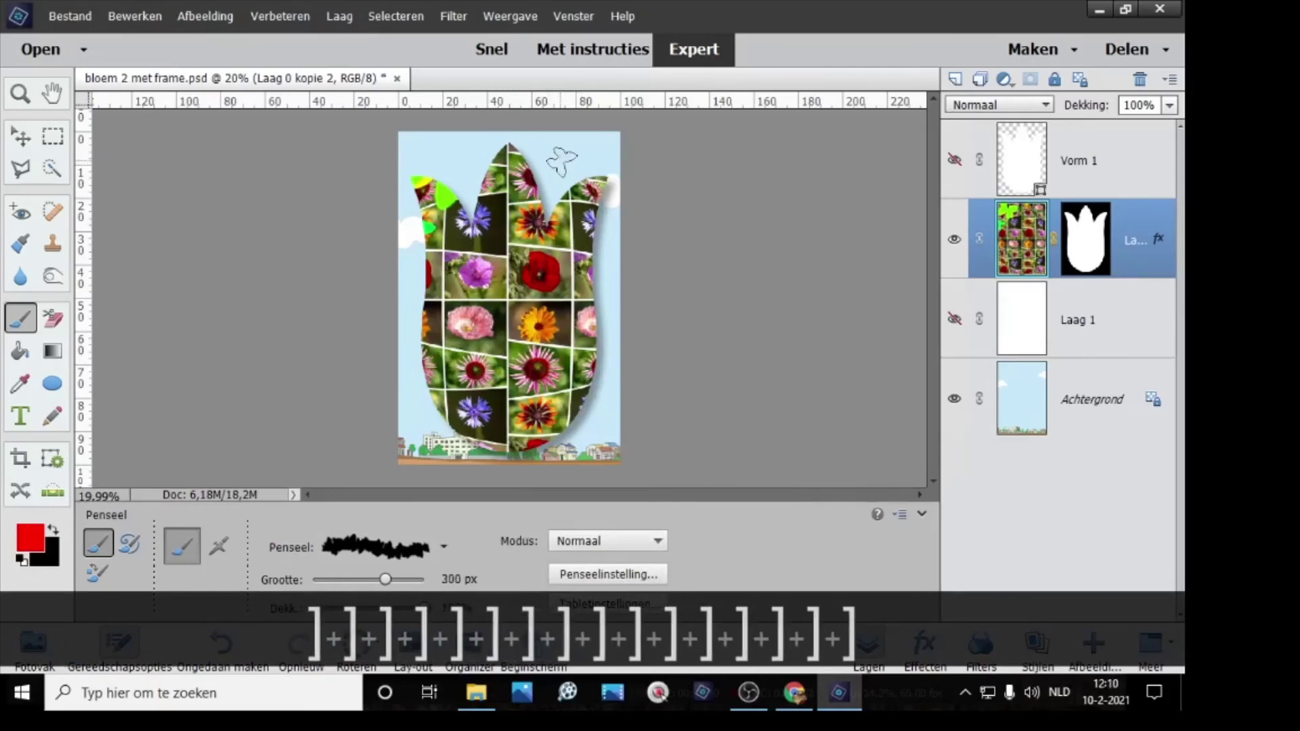
{"action": "left_click", "coordinate": [561, 161]}
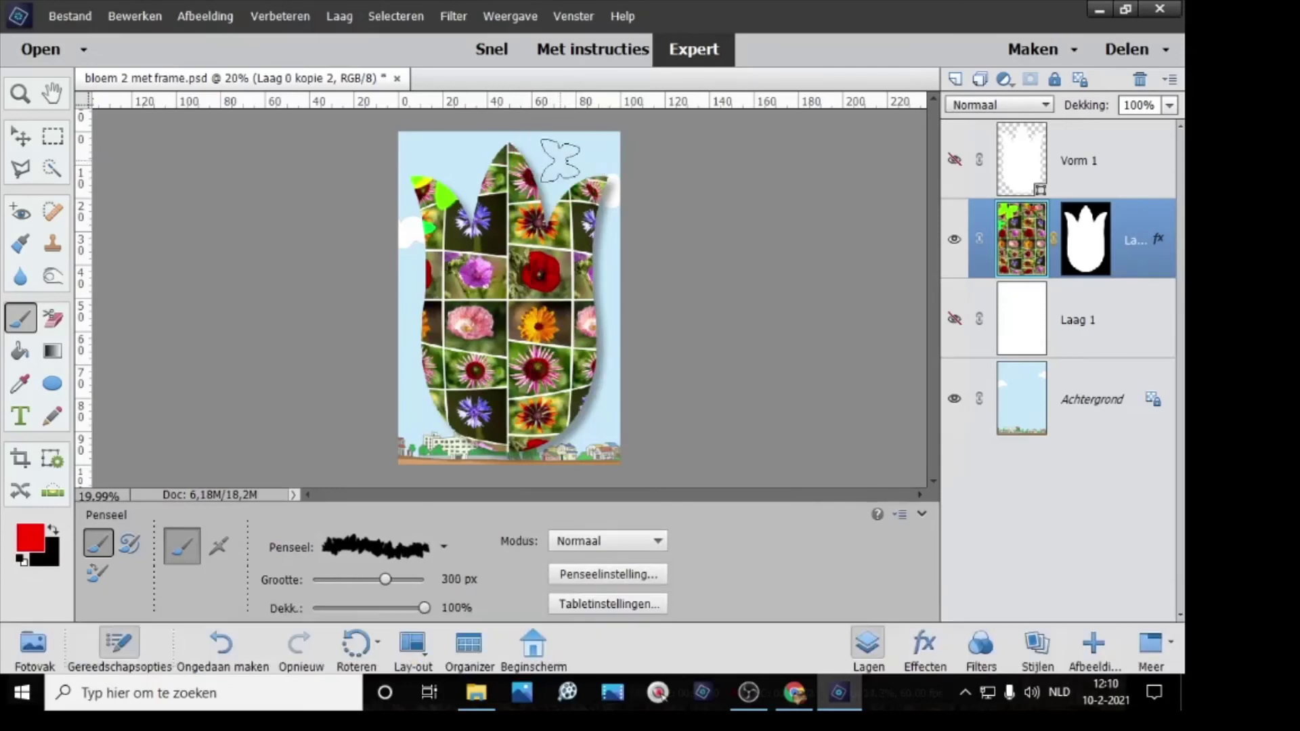
{"action": "left_click", "coordinate": [562, 159]}
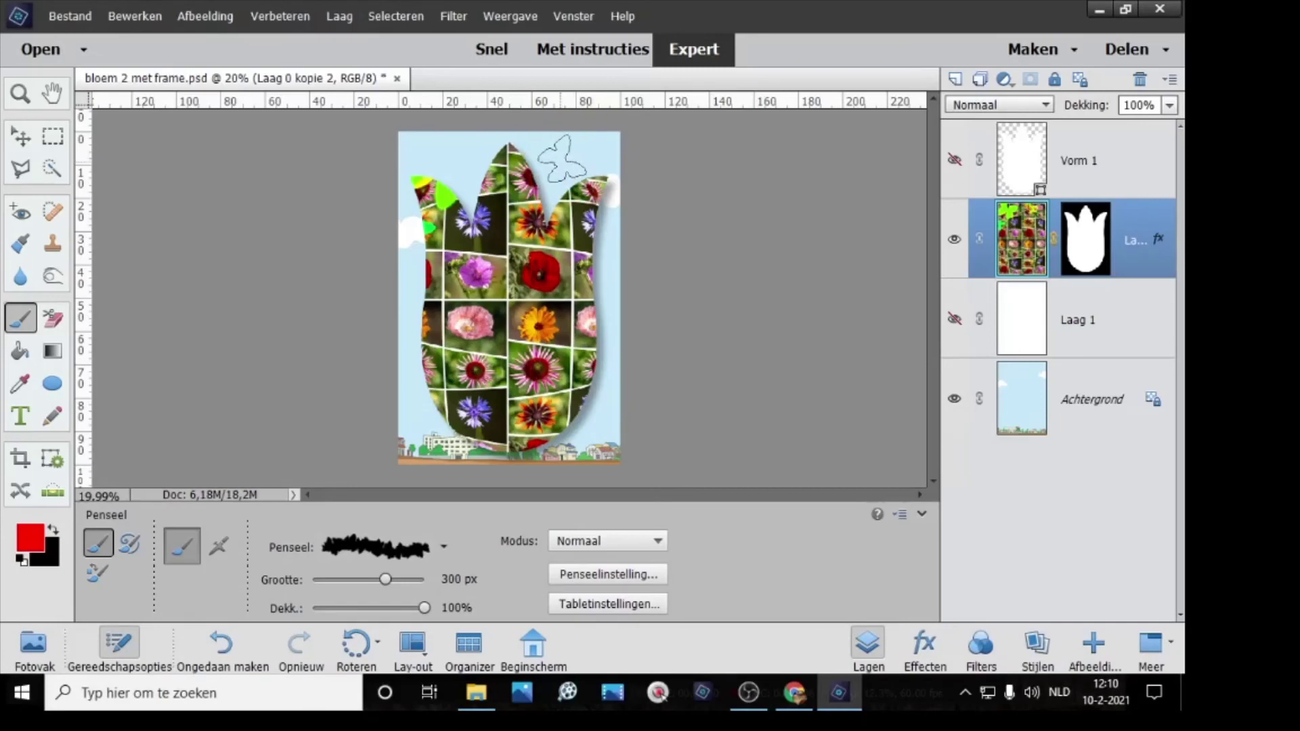
Step: Lower the brush opacity to 70%
{"action": "key", "text": "bracketright"}
{"action": "key", "text": "Return"}
{"action": "mouse_move", "coordinate": [425, 613]}
{"action": "left_mouse_down"}
{"action": "mouse_move", "coordinate": [372, 610]}
{"action": "mouse_move", "coordinate": [390, 610]}
{"action": "left_mouse_up"}
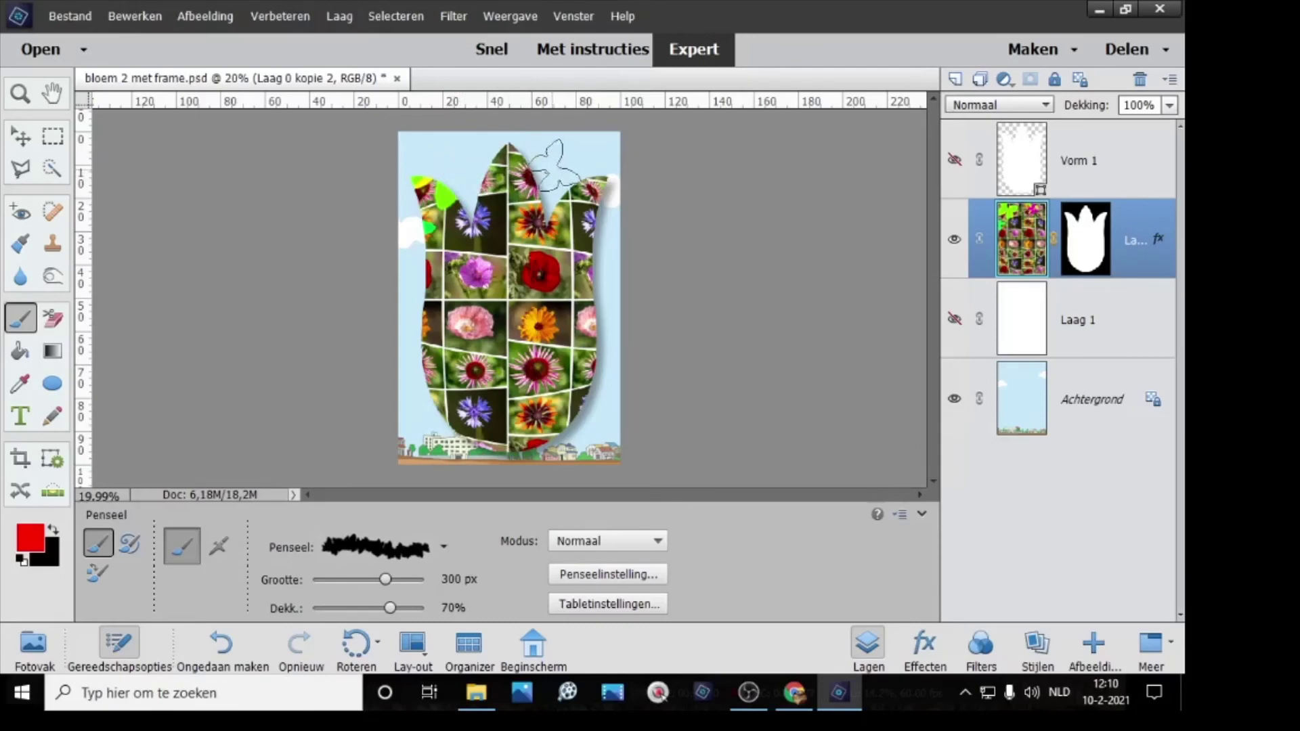
Step: Reduce the butterfly brush to 200 px and stamp it several times beside the tulip's middle petal on the collage layer
{"action": "key", "text": "bracketleft"}
{"action": "key", "text": "bracketleft"}
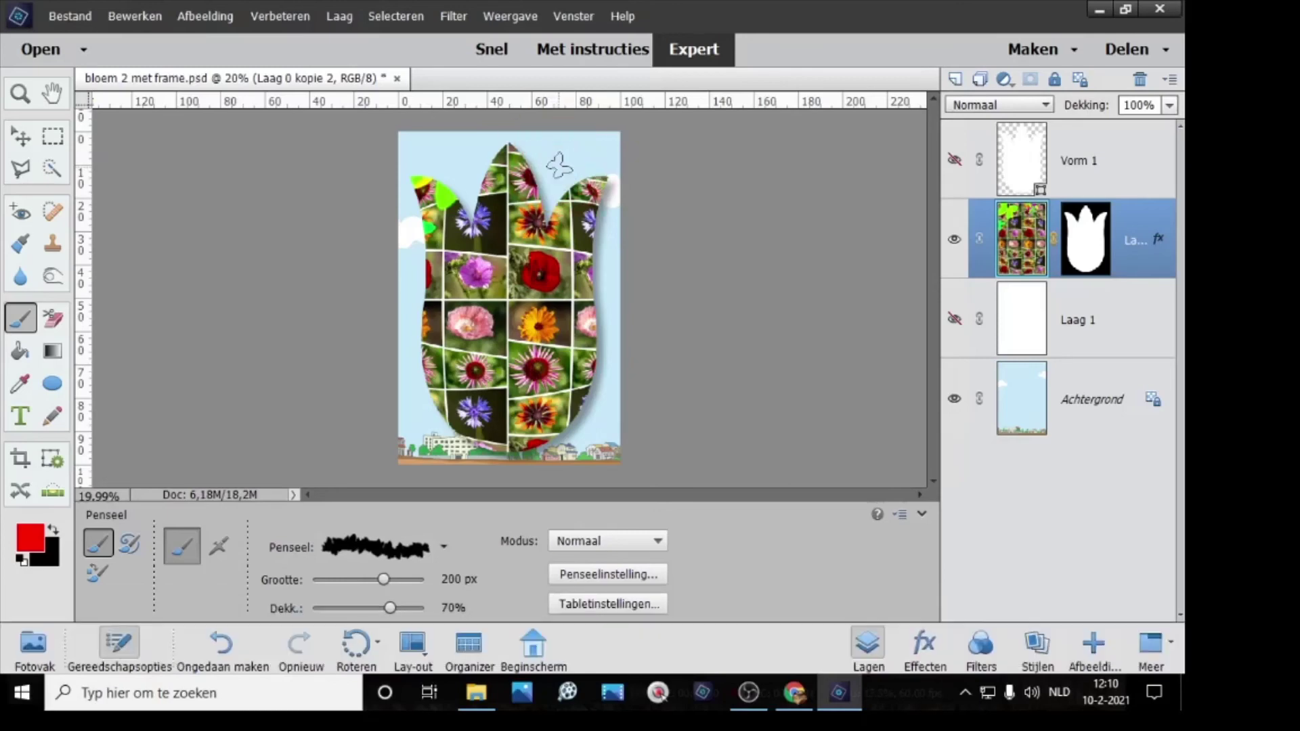
{"action": "left_click", "coordinate": [559, 165]}
{"action": "left_click", "coordinate": [557, 165]}
{"action": "left_click", "coordinate": [553, 161]}
Step: Hide the tulip collage layer and stamp three butterflies across the upper sky on the Achtergrond layer
{"action": "left_click", "coordinate": [1012, 427]}
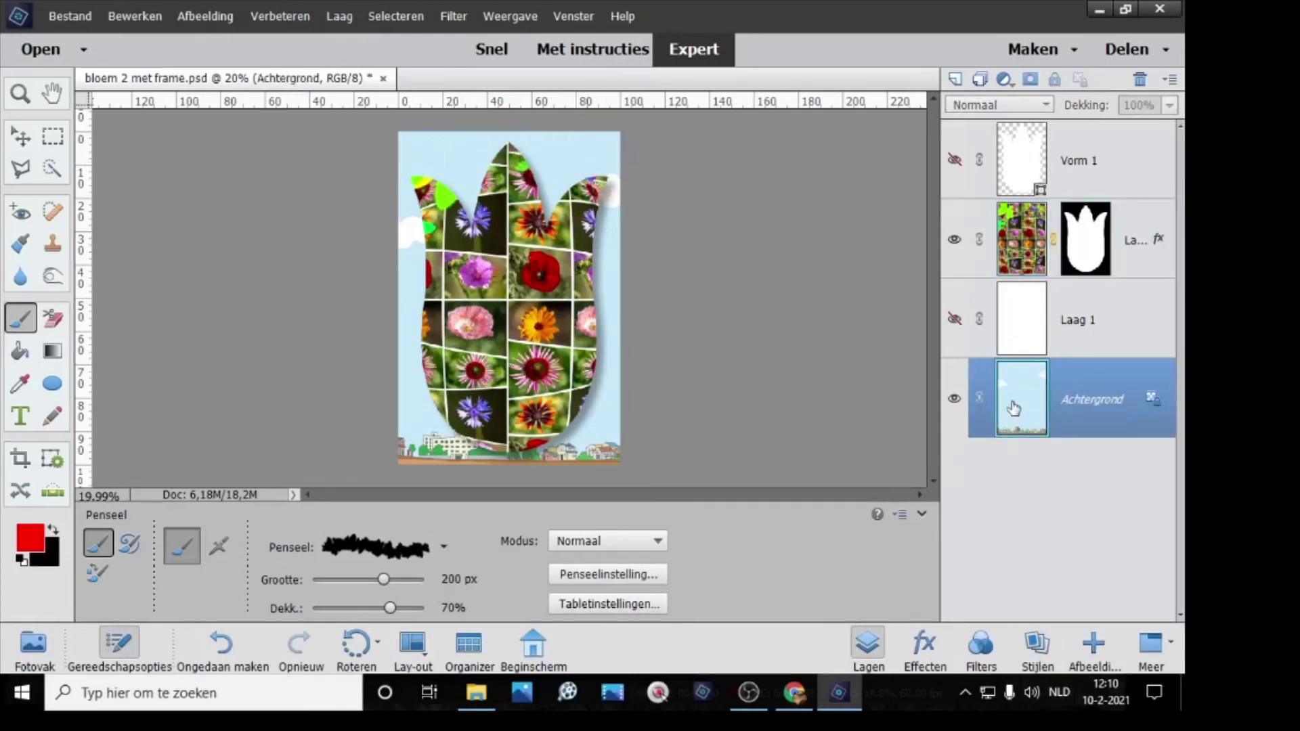
{"action": "left_click", "coordinate": [954, 239]}
{"action": "left_click", "coordinate": [513, 177]}
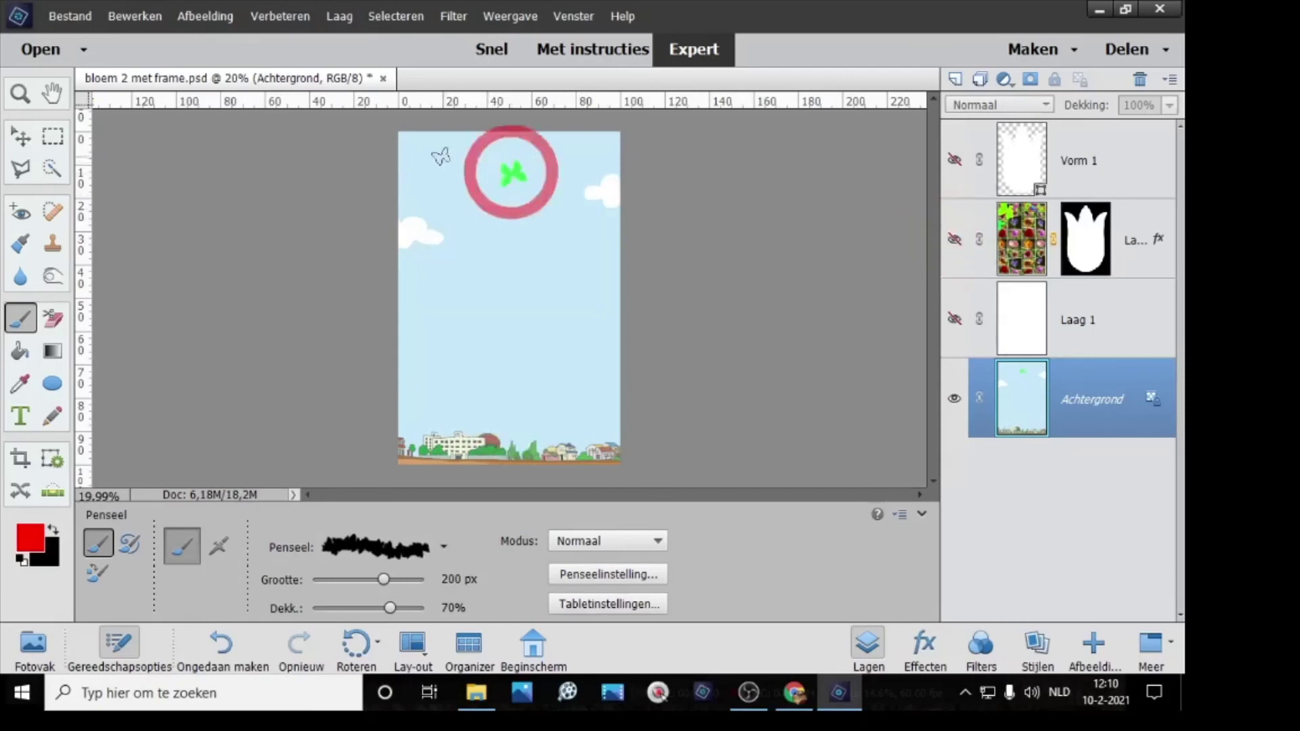
{"action": "left_click", "coordinate": [432, 161]}
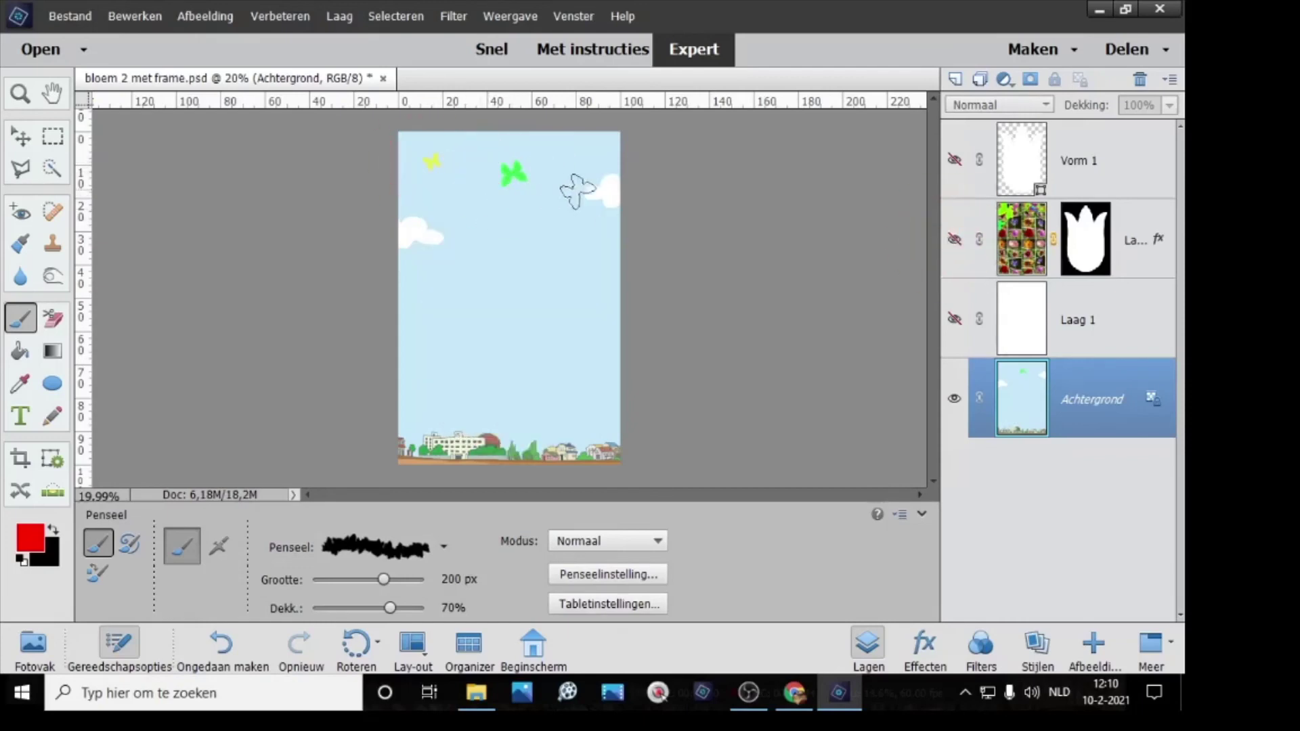
{"action": "left_click", "coordinate": [591, 160]}
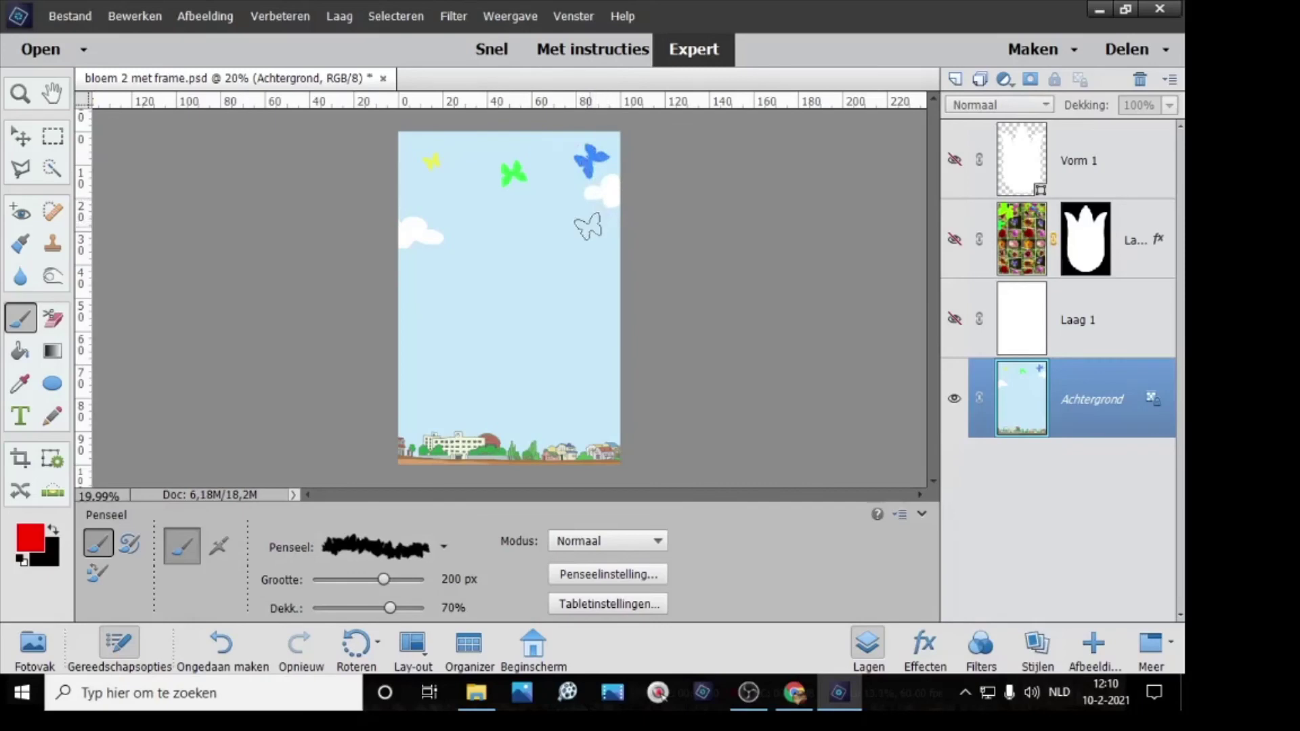
Step: Undo the butterfly stamps on the background and the hiding of the tulip collage layer
{"action": "key", "text": "ctrl+z"}
{"action": "key", "text": "ctrl+z"}
{"action": "key", "text": "ctrl+z"}
{"action": "key", "text": "ctrl+z"}
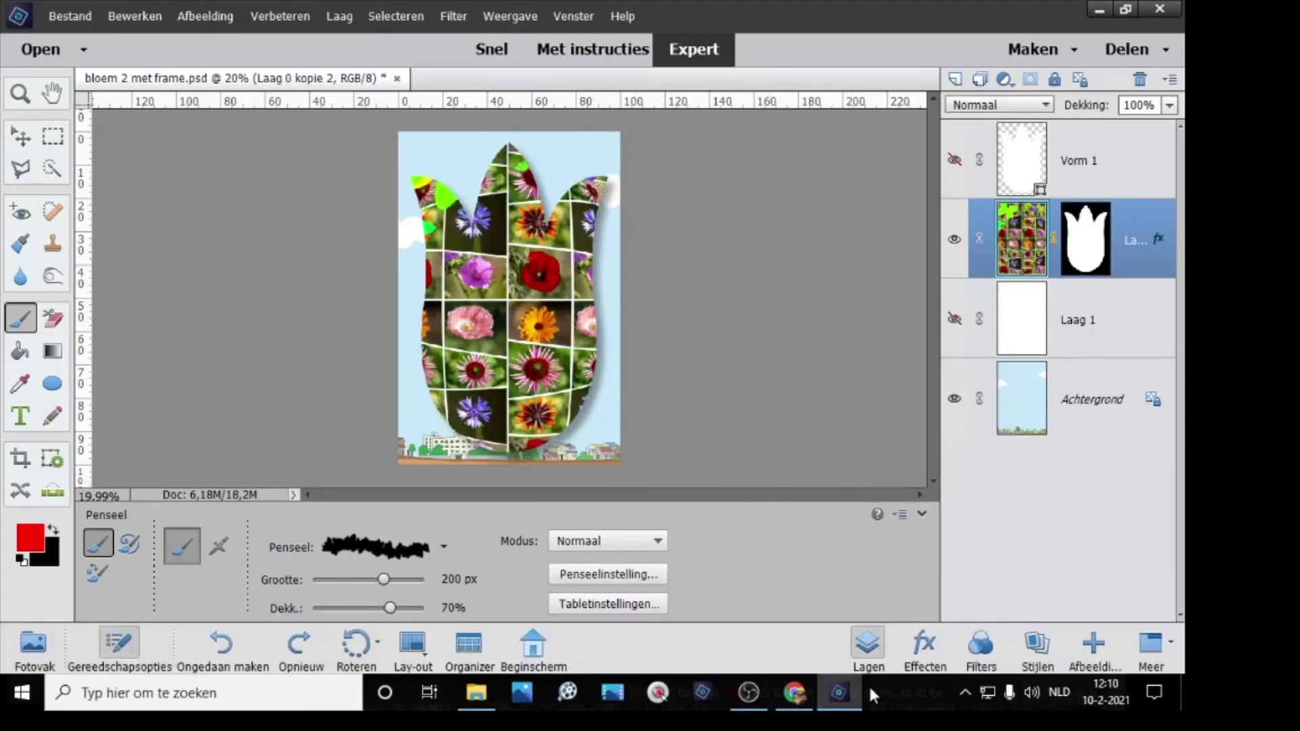
{"action": "left_click", "coordinate": [839, 691]}
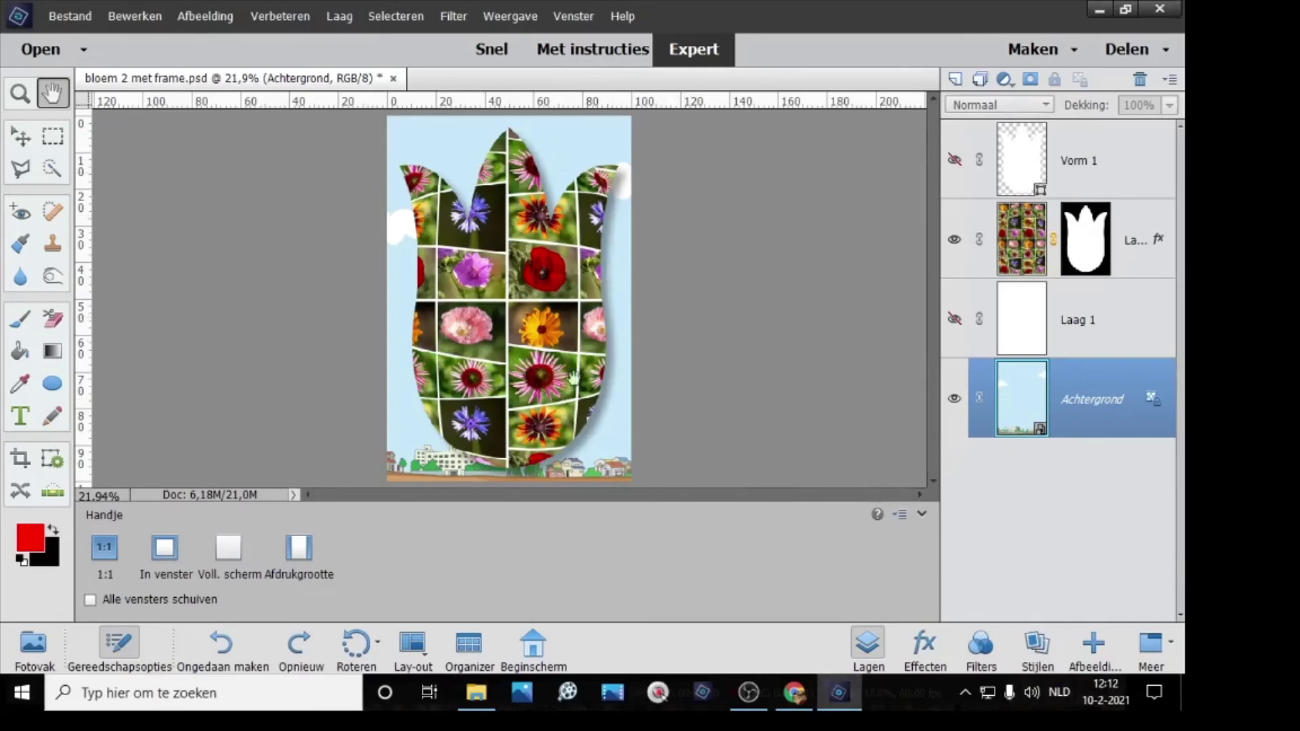
Step: Hide the tulip collage layer and pick the 29 px butterfly brush from the Penselen voor speciale effecten set
{"action": "left_click", "coordinate": [955, 240]}
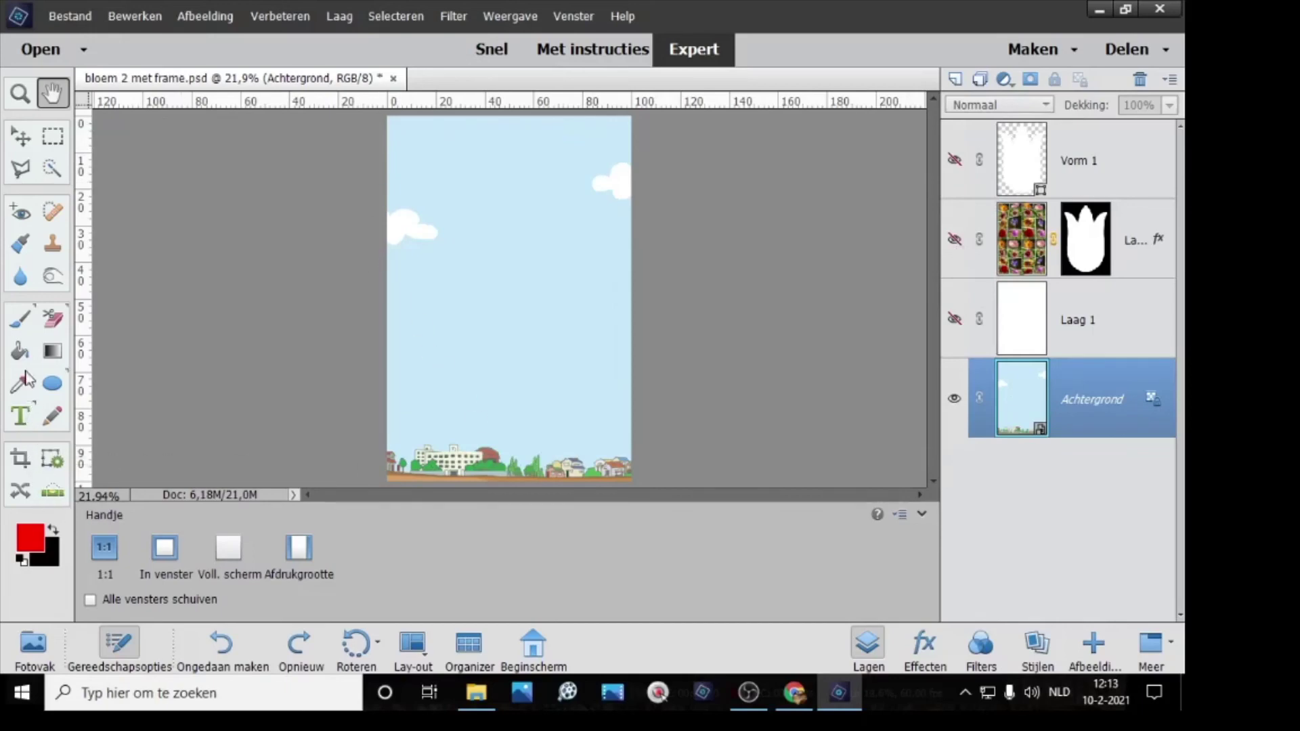
{"action": "left_click", "coordinate": [21, 318]}
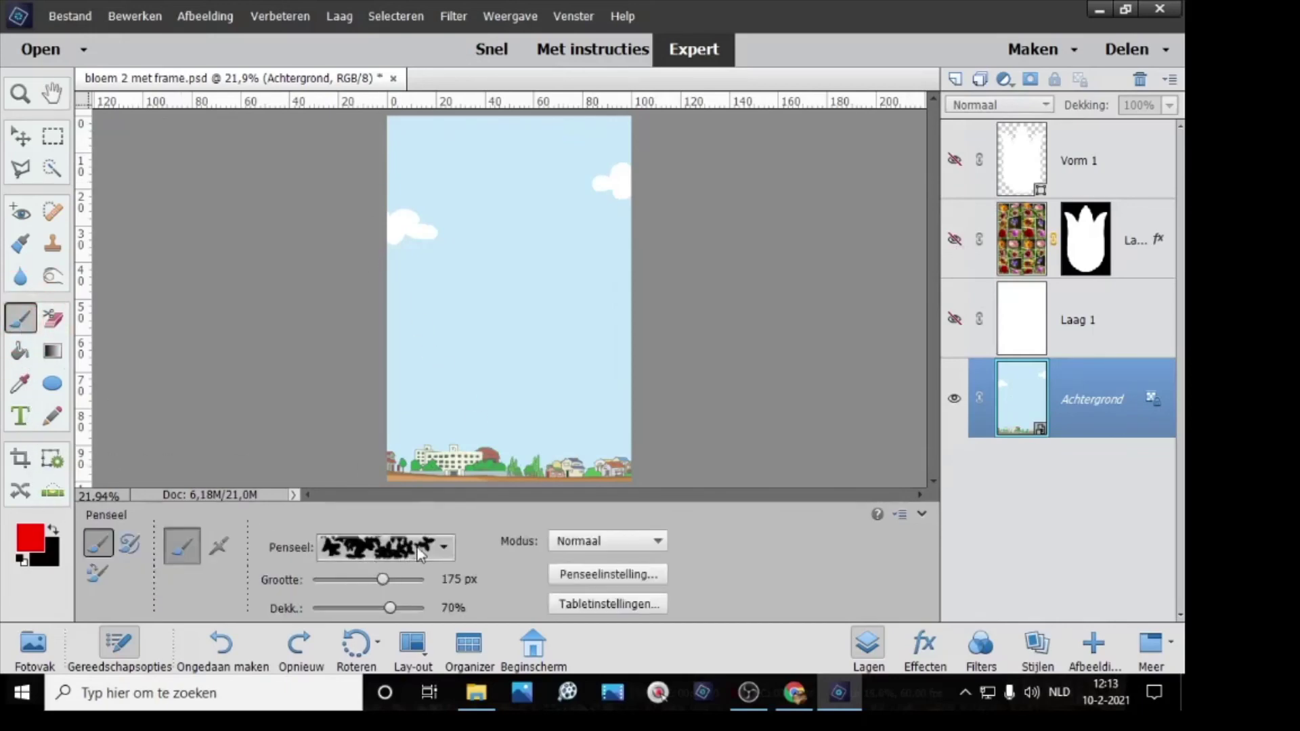
{"action": "left_click", "coordinate": [442, 548]}
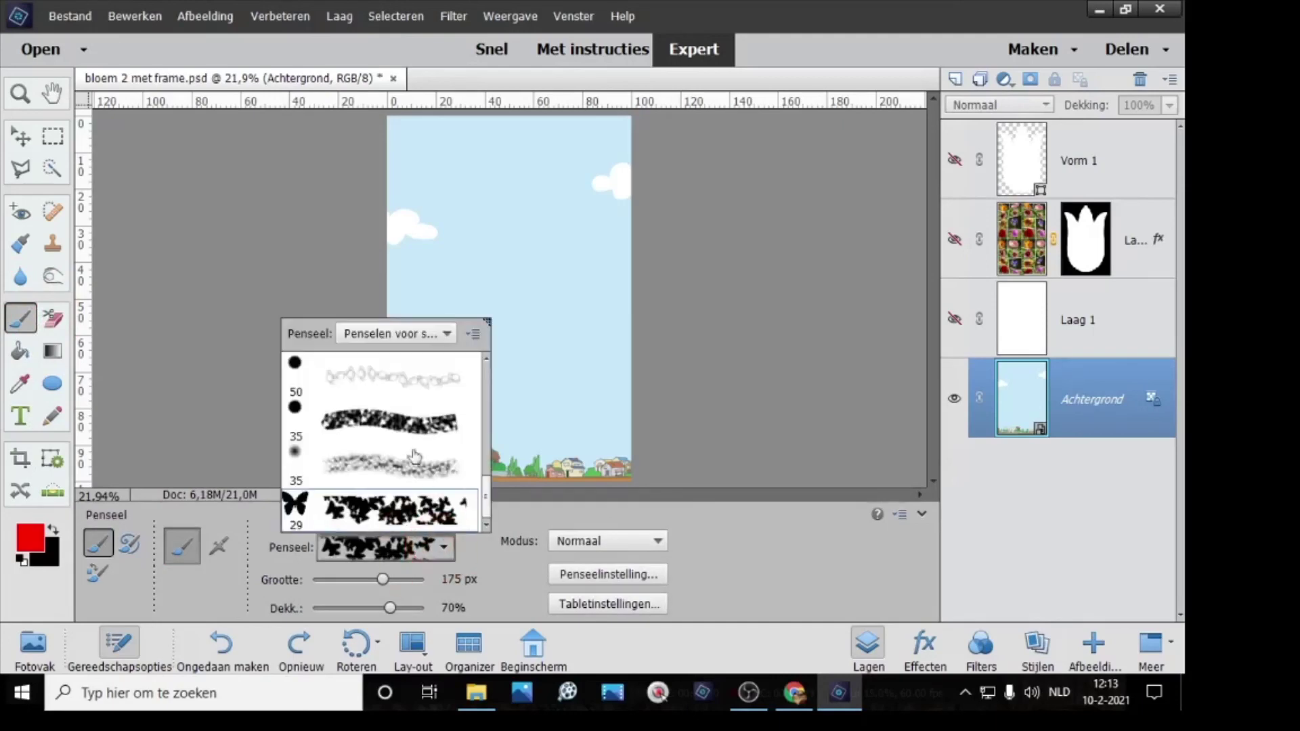
{"action": "left_click", "coordinate": [449, 332]}
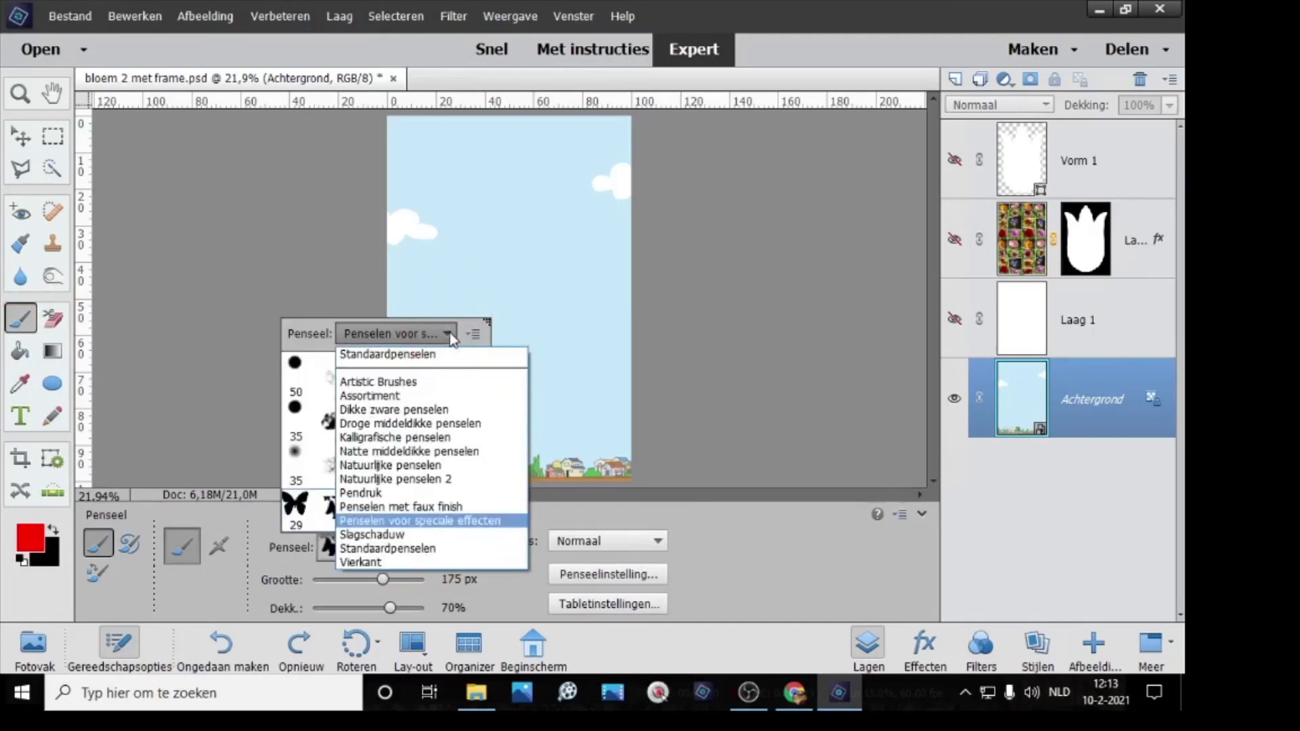
{"action": "left_click", "coordinate": [477, 522]}
{"action": "left_click_drag", "start_coordinate": [485, 395], "coordinate": [487, 533]}
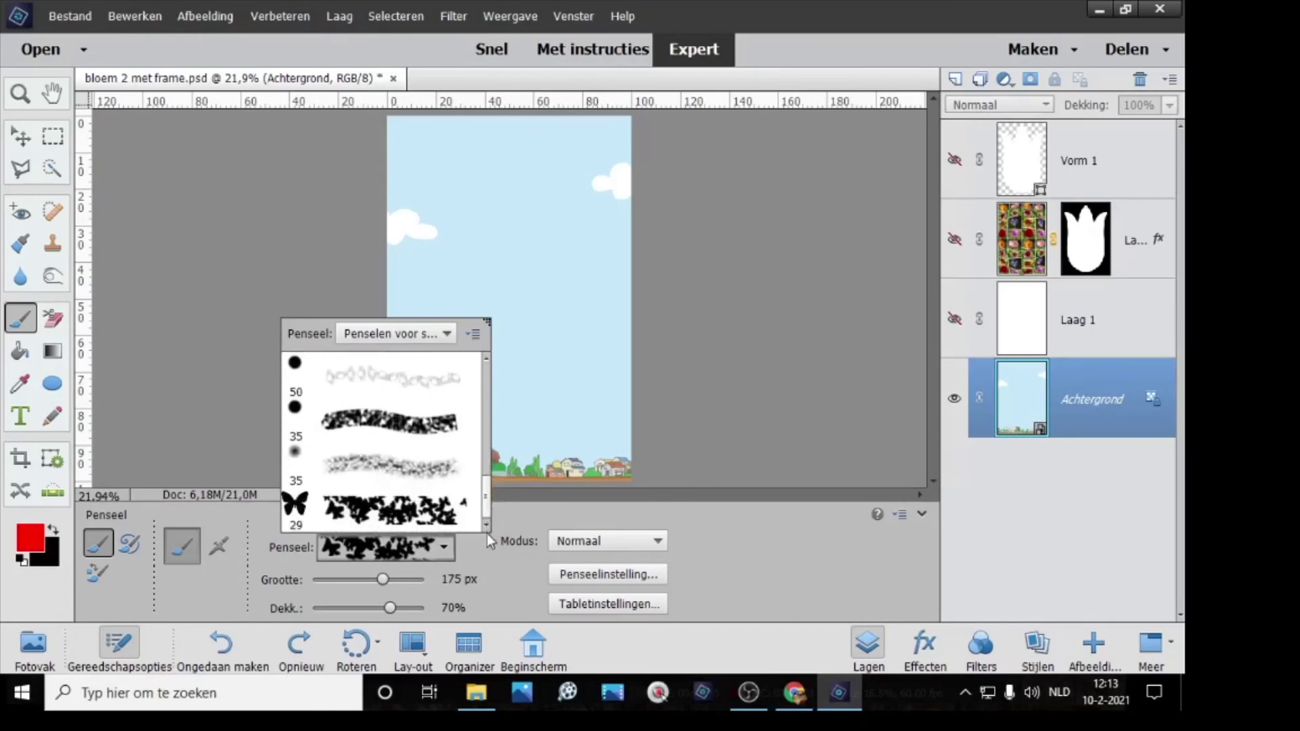
{"action": "left_click", "coordinate": [298, 517]}
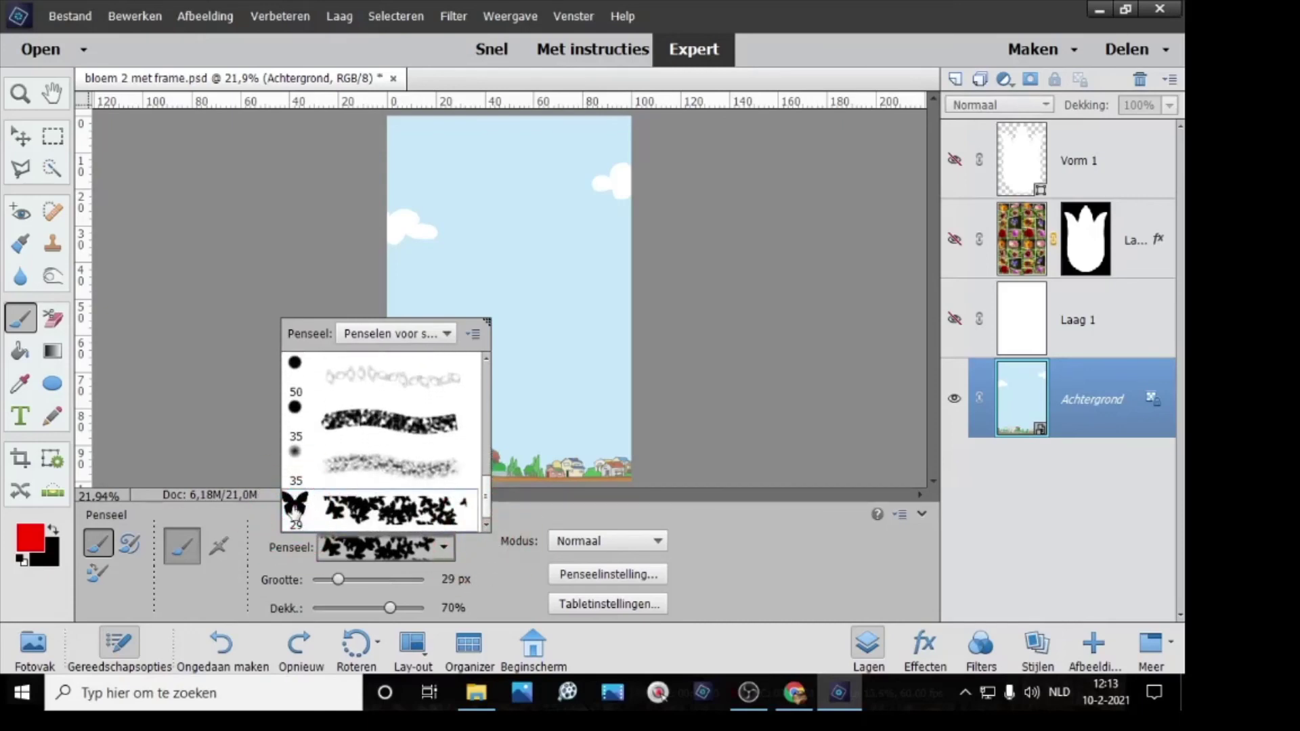
{"action": "left_click", "coordinate": [291, 503]}
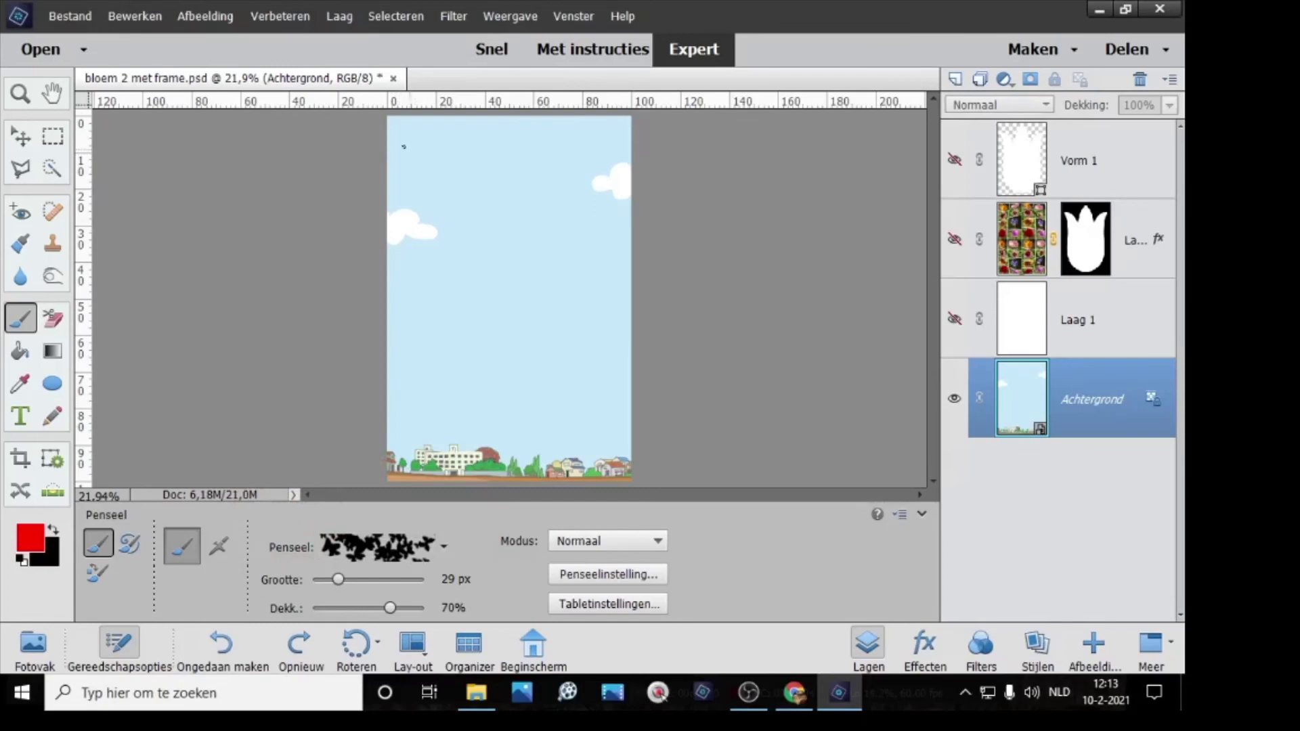
Step: Enlarge the butterfly brush to 300 px
{"action": "key", "text": "bracketright"}
{"action": "key", "text": "bracketright"}
{"action": "key", "text": "bracketright"}
{"action": "key", "text": "bracketright"}
{"action": "key", "text": "bracketright"}
{"action": "key", "text": "bracketright"}
{"action": "key", "text": "bracketright"}
{"action": "key", "text": "bracketright"}
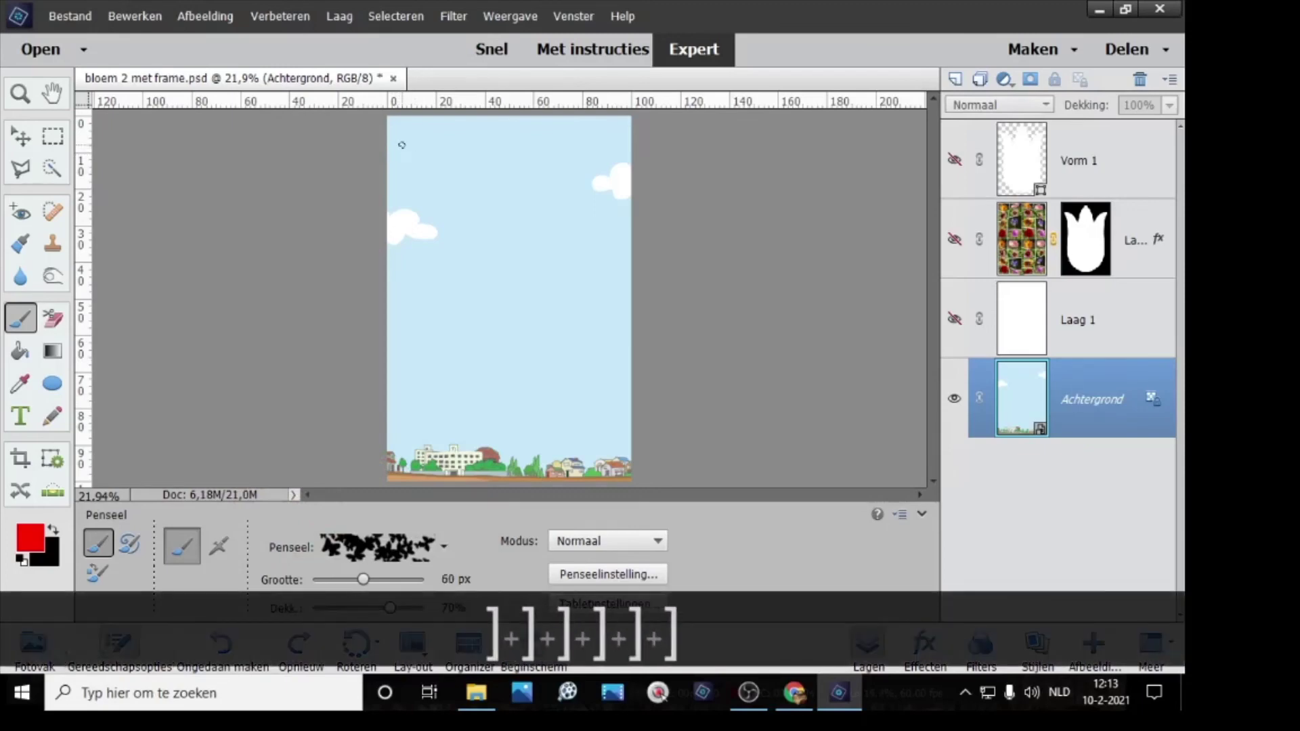
{"action": "key", "text": "bracketright"}
{"action": "key", "text": "bracketright"}
{"action": "key", "text": "bracketright"}
{"action": "key", "text": "bracketright"}
{"action": "key", "text": "bracketright"}
{"action": "key", "text": "bracketright"}
{"action": "key", "text": "bracketright"}
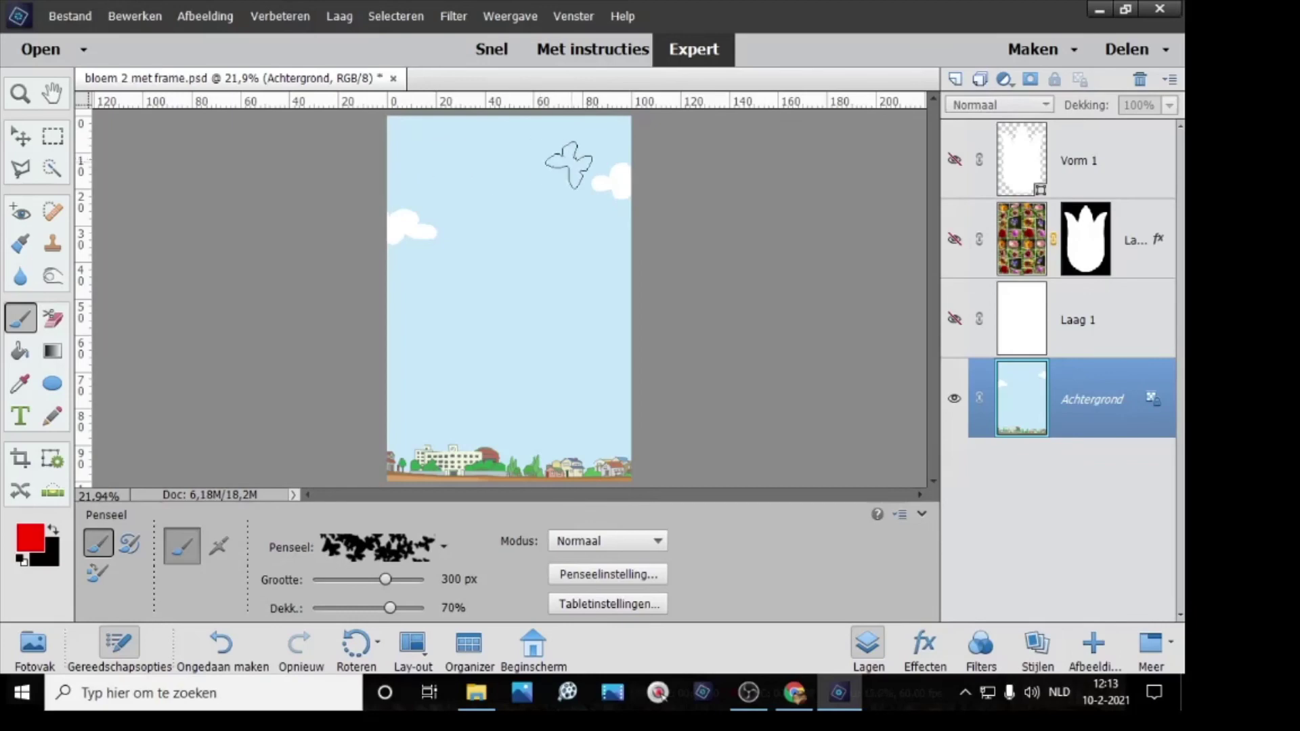
Step: Stamp about a dozen butterflies across the sky and along the edges of the Achtergrond layer, and show the tulip collage layer again
{"action": "left_click", "coordinate": [585, 154]}
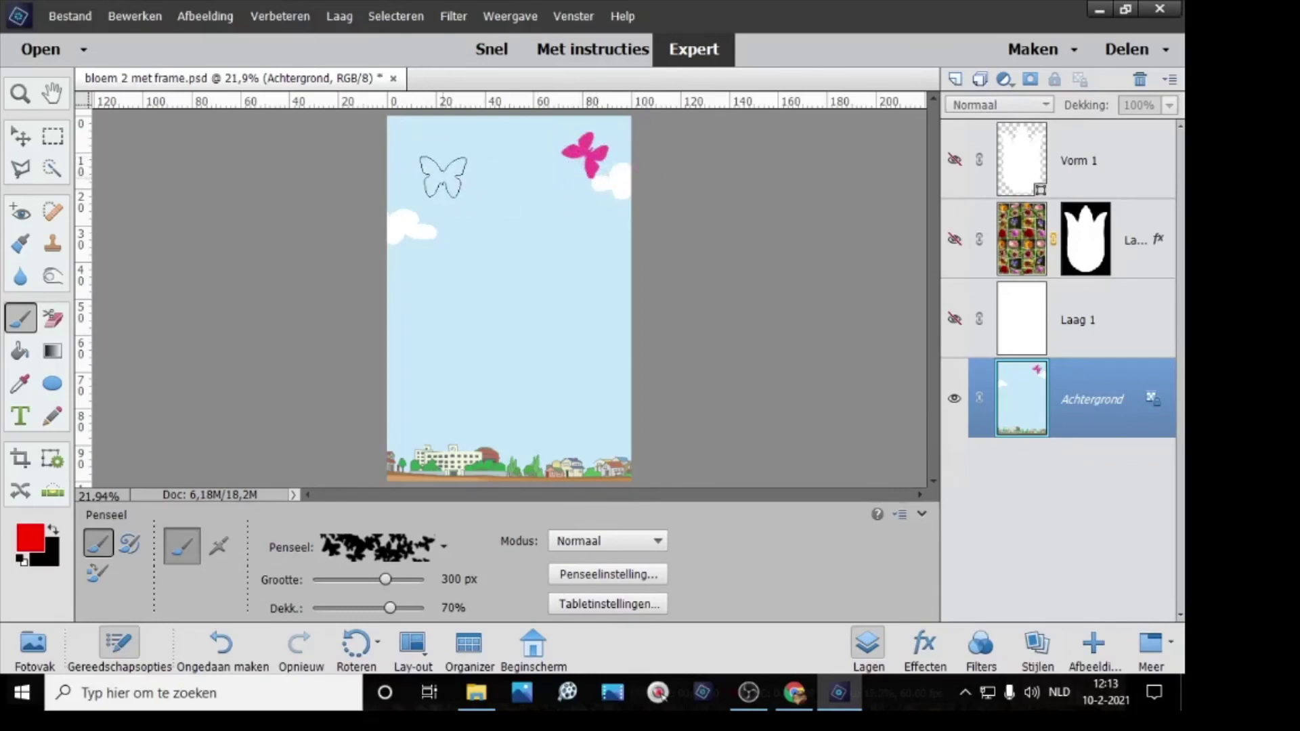
{"action": "left_click", "coordinate": [483, 197]}
{"action": "left_click", "coordinate": [404, 189]}
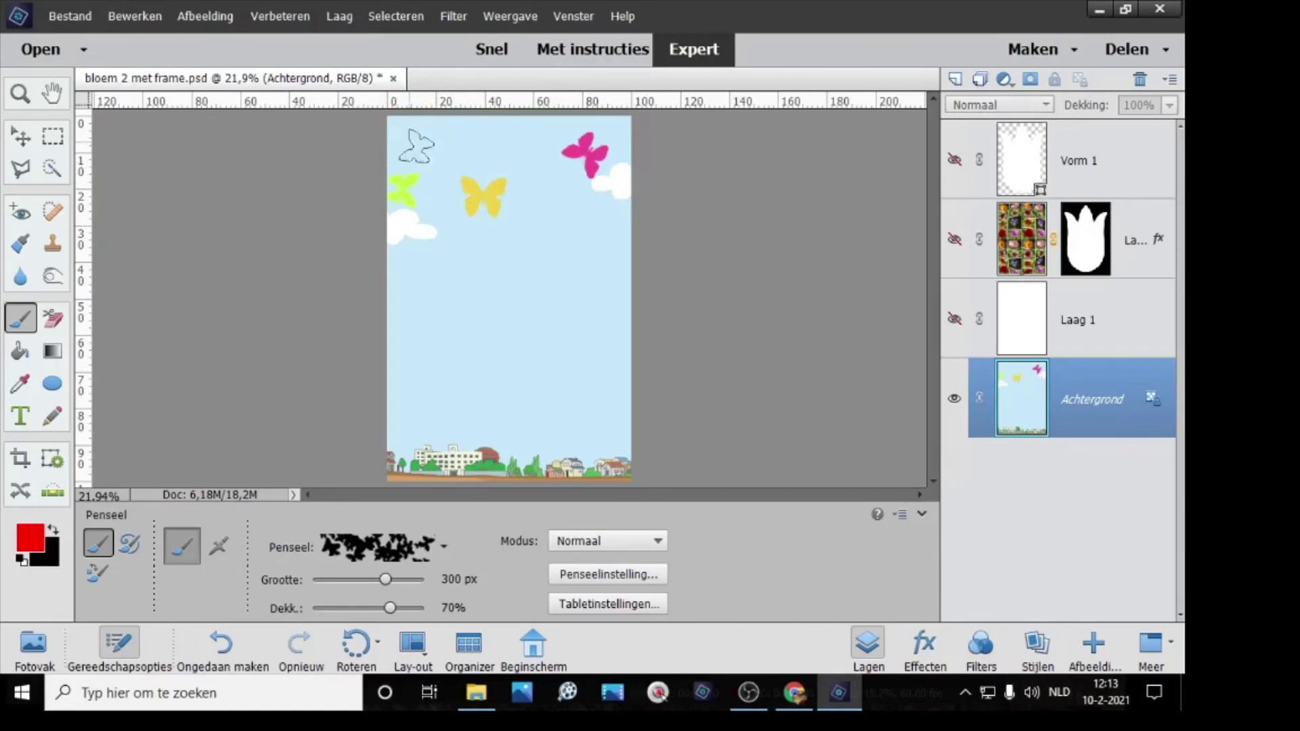
{"action": "left_click", "coordinate": [613, 307]}
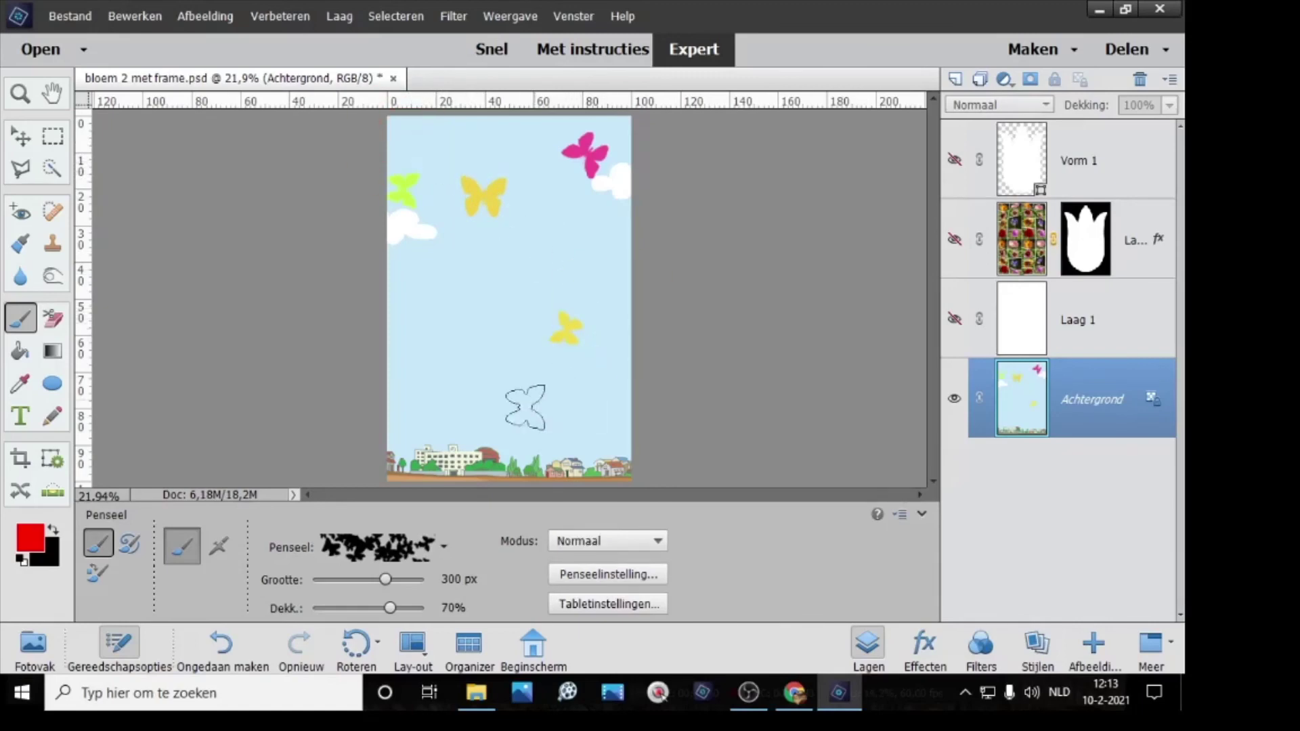
{"action": "left_click", "coordinate": [409, 420]}
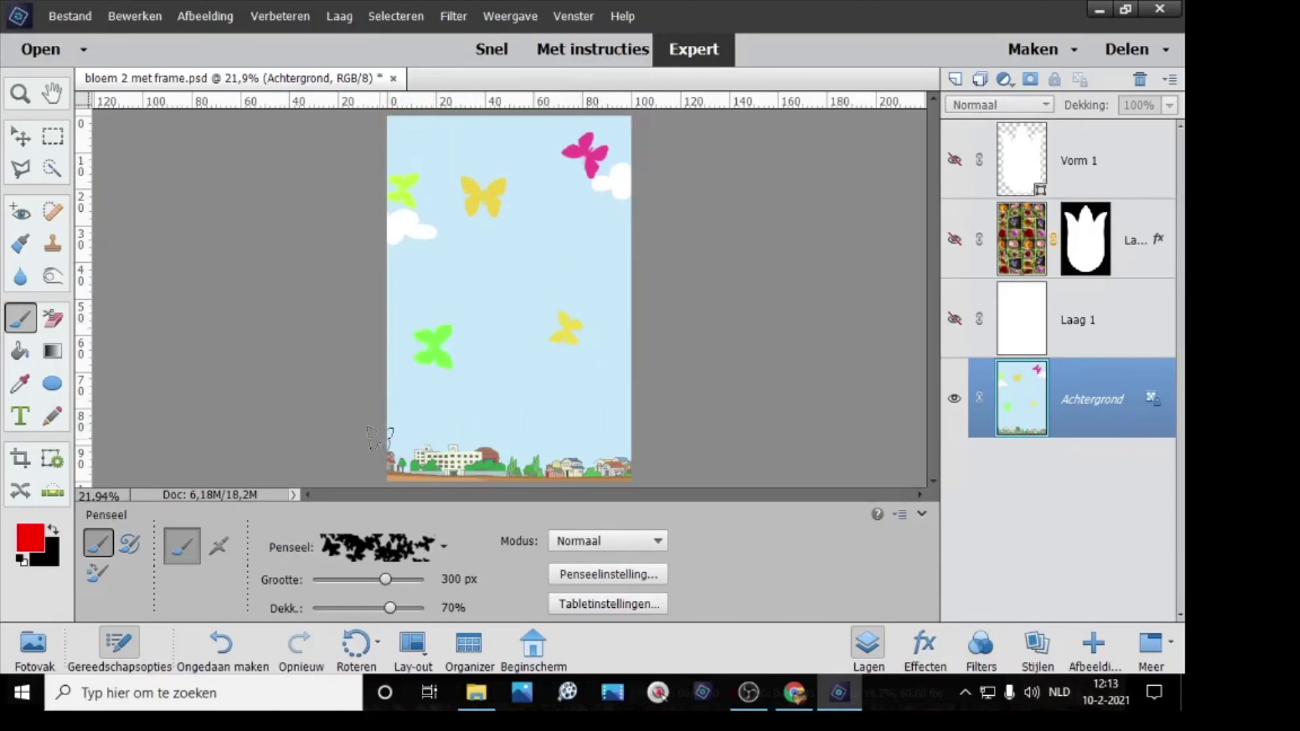
{"action": "left_click", "coordinate": [381, 418]}
{"action": "left_click", "coordinate": [388, 288]}
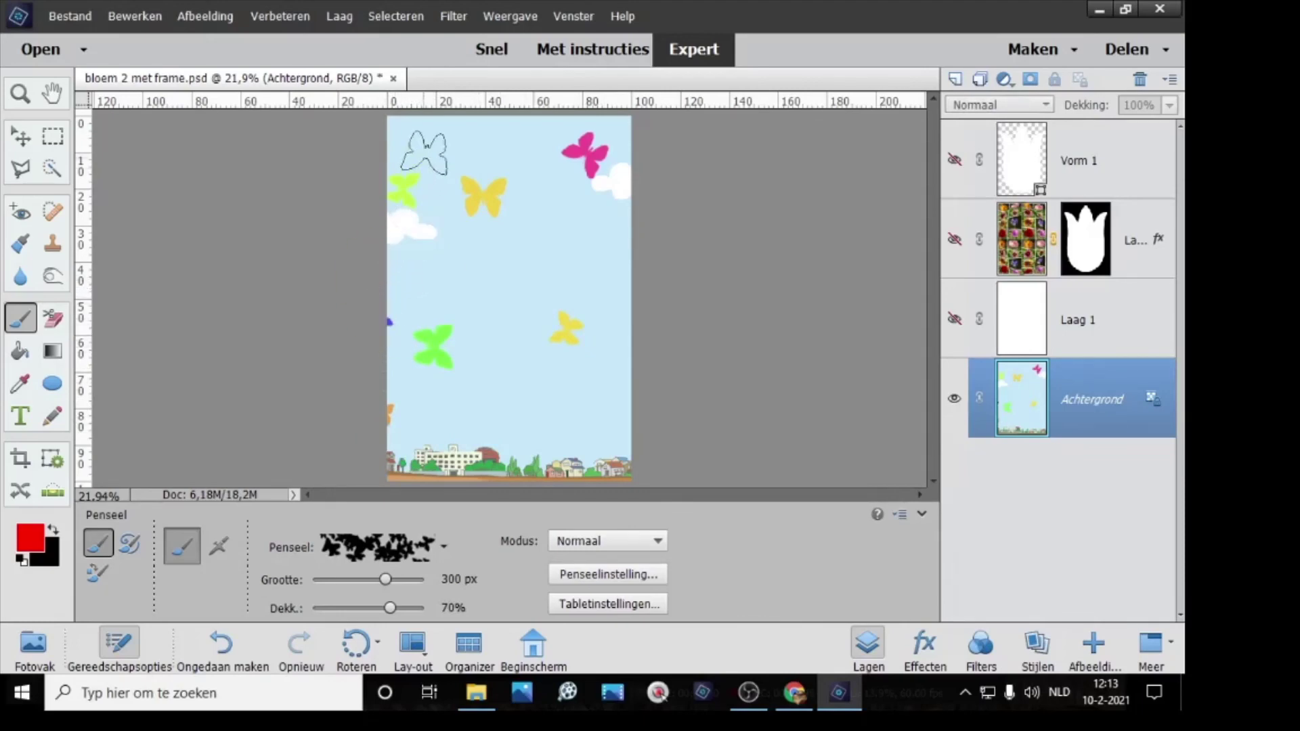
{"action": "left_click", "coordinate": [461, 124]}
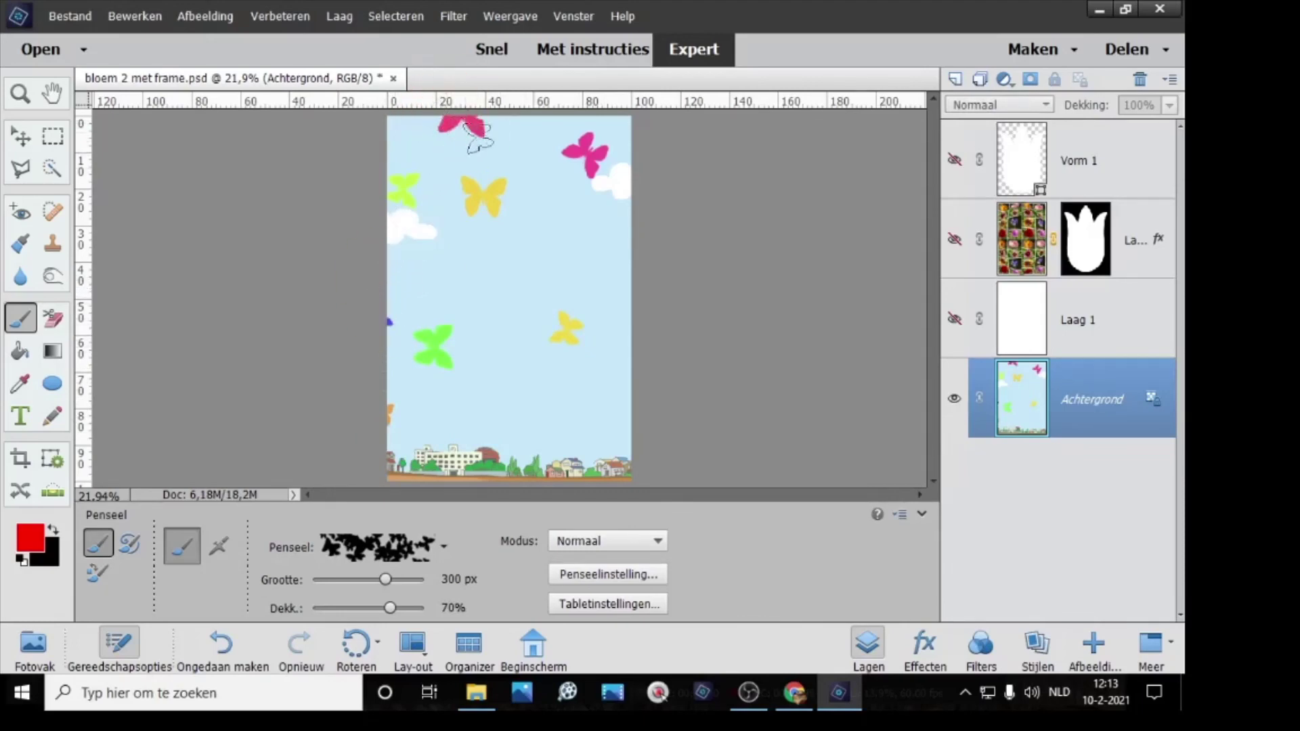
{"action": "left_click", "coordinate": [606, 247]}
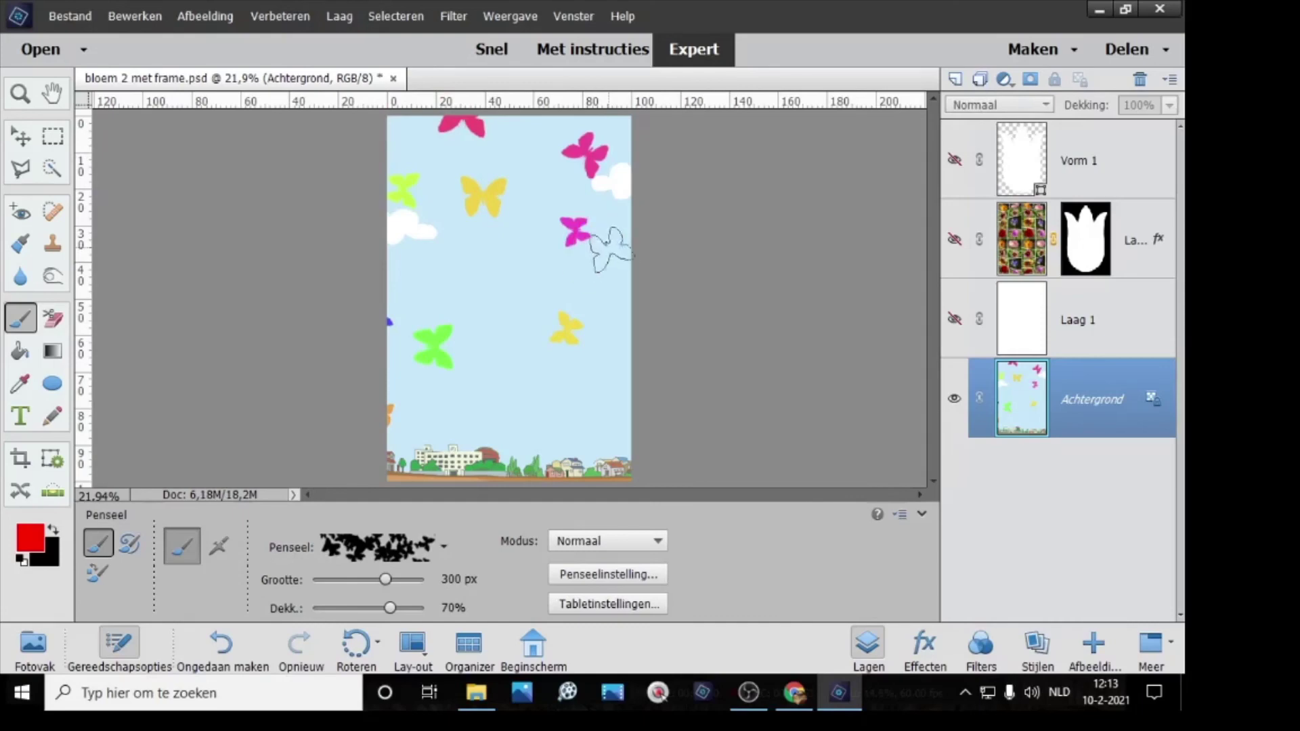
{"action": "left_click", "coordinate": [622, 416]}
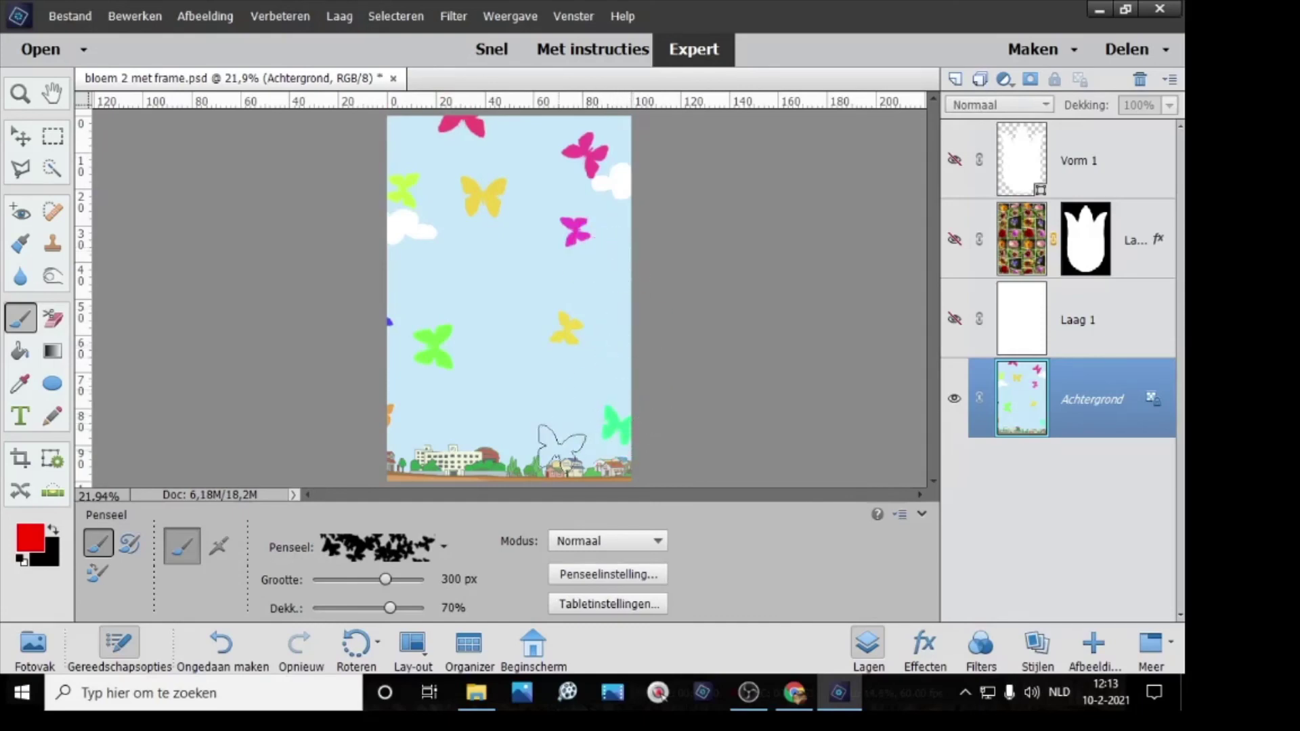
{"action": "left_click", "coordinate": [498, 367]}
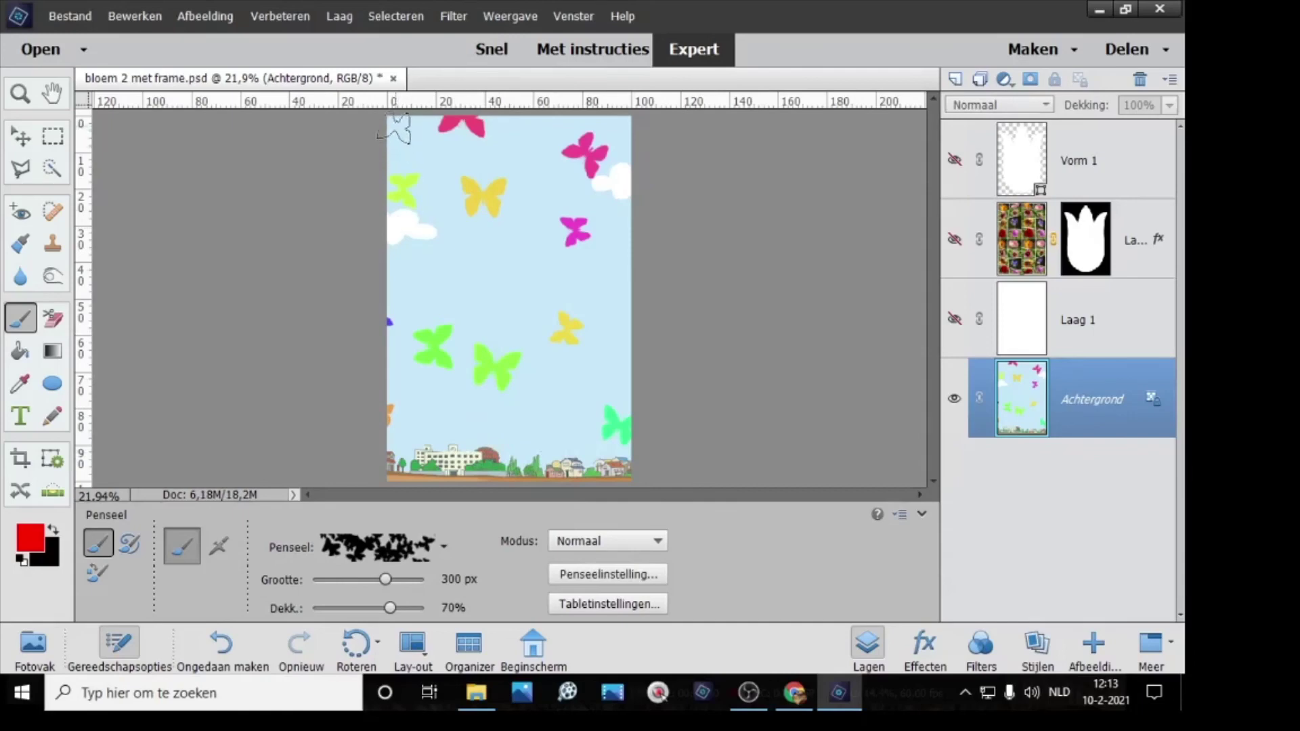
{"action": "left_click", "coordinate": [400, 126]}
{"action": "left_click", "coordinate": [527, 115]}
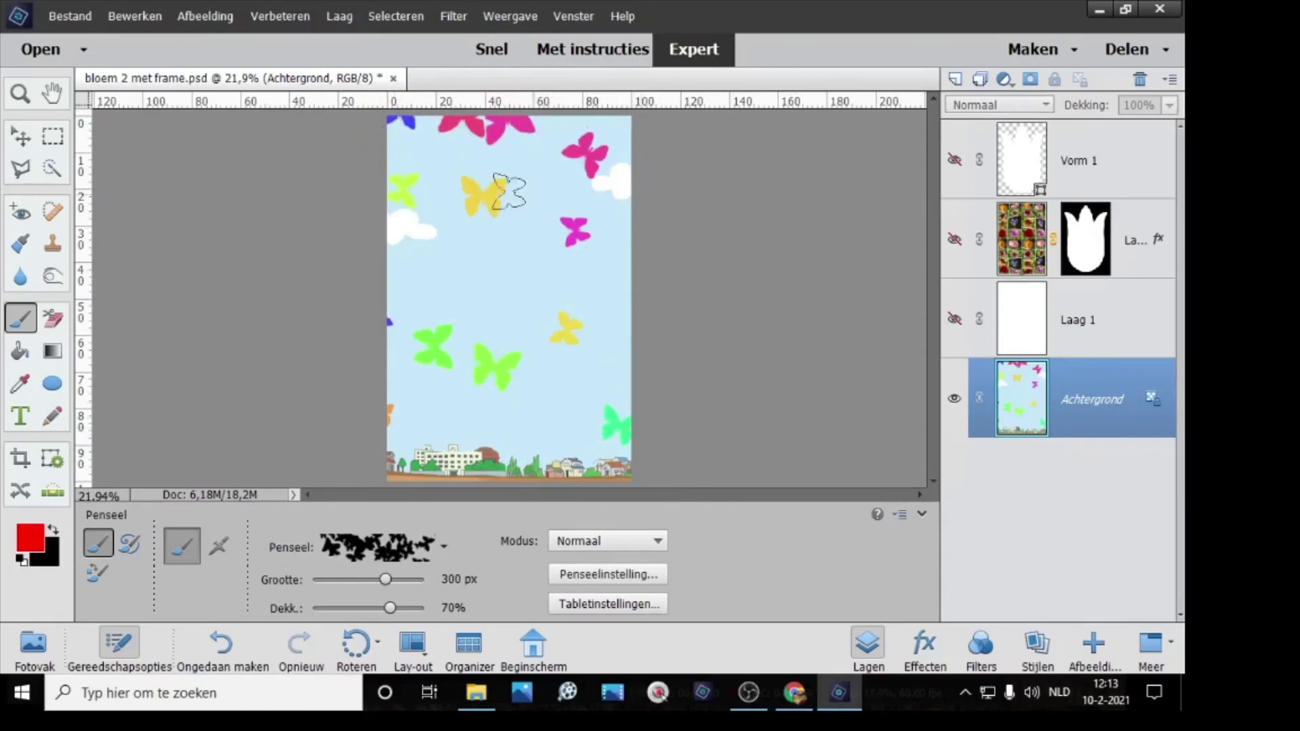
{"action": "left_click", "coordinate": [955, 239]}
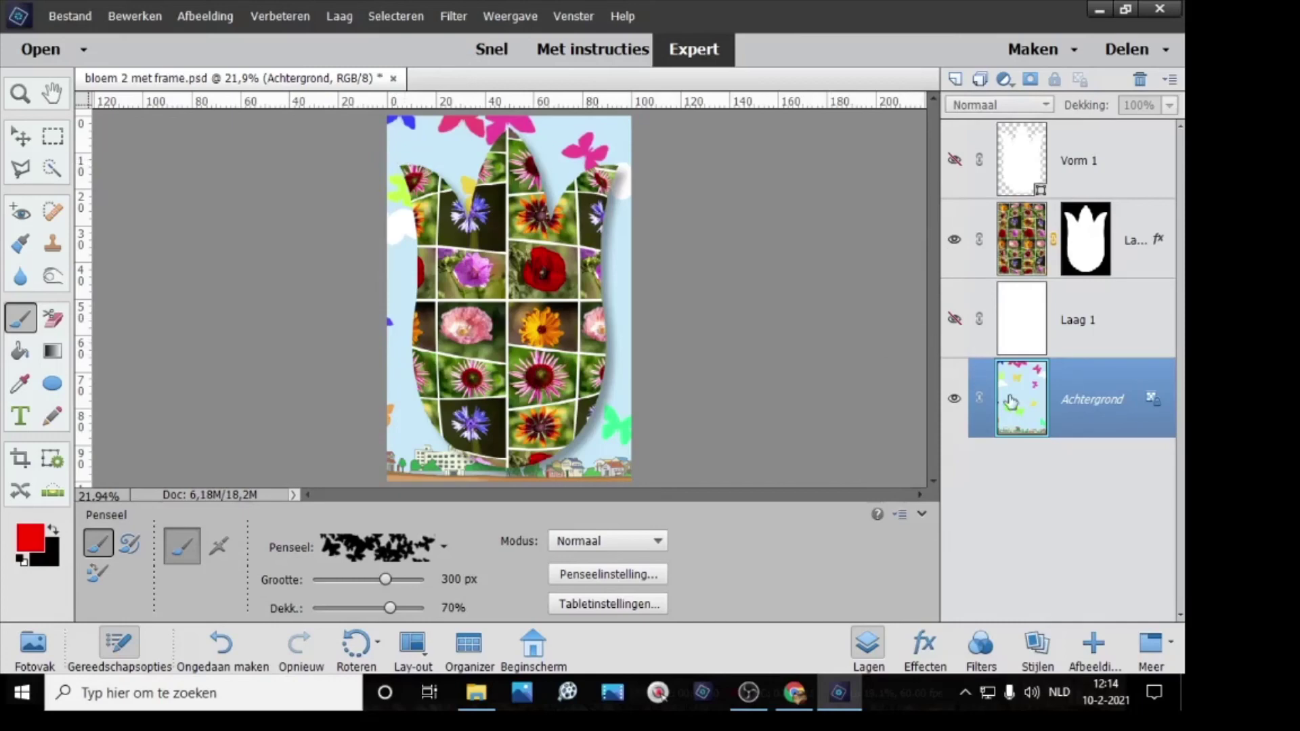
Step: Delete the Achtergrond layer and make the white Laag 1 layer visible behind the tulip
{"action": "right_click", "coordinate": [1065, 399]}
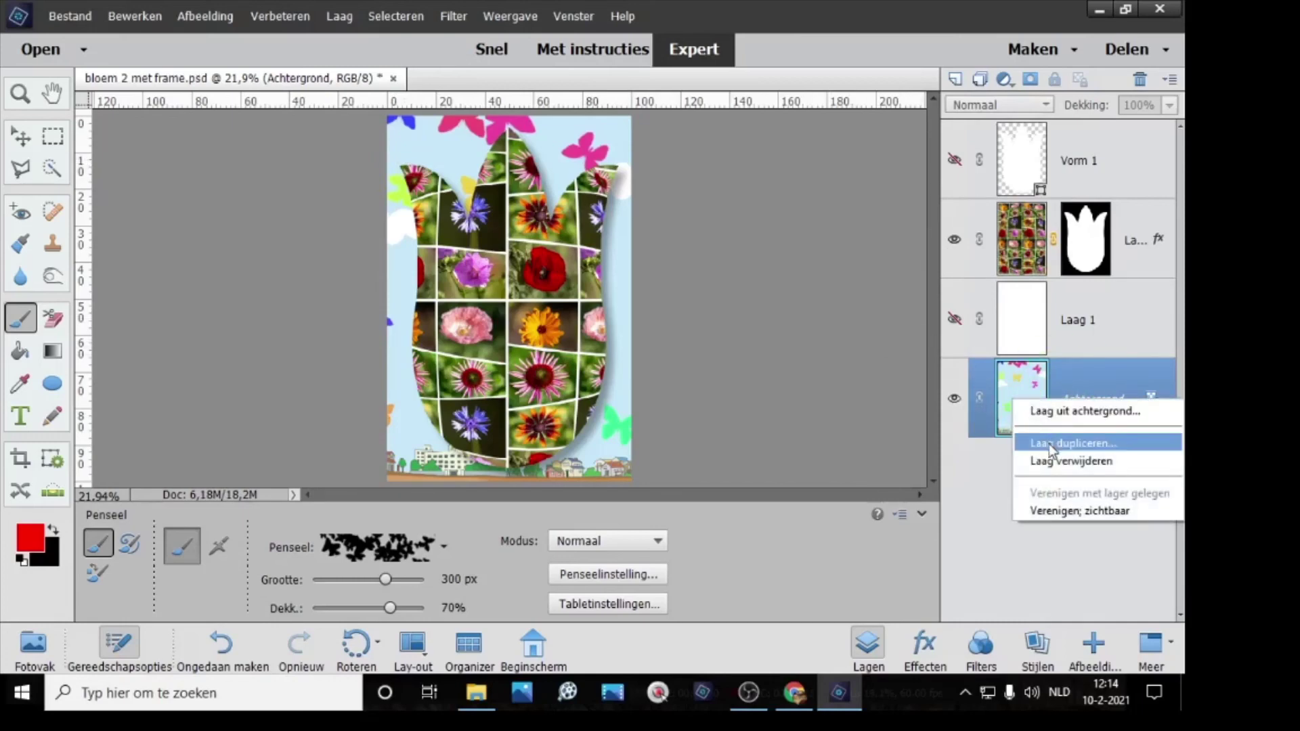
{"action": "left_click", "coordinate": [1050, 461]}
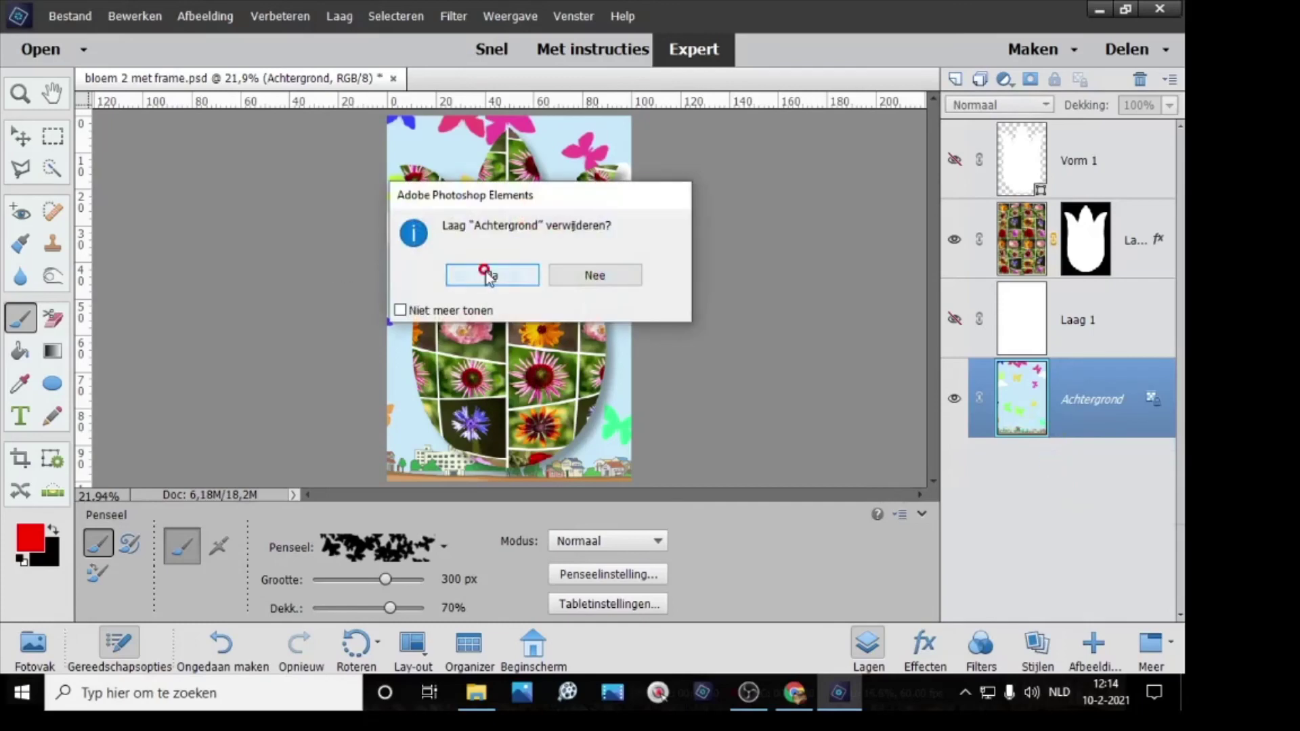
{"action": "left_click", "coordinate": [491, 275]}
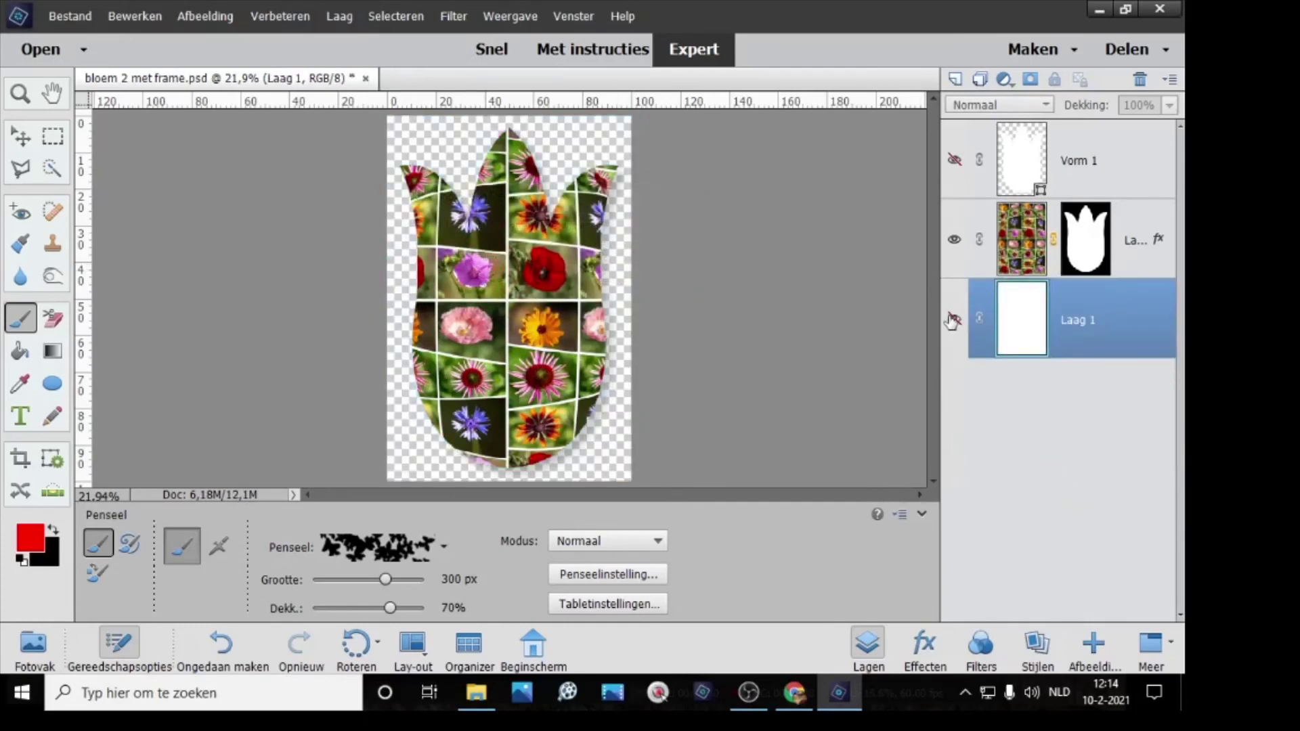
{"action": "left_click", "coordinate": [955, 319]}
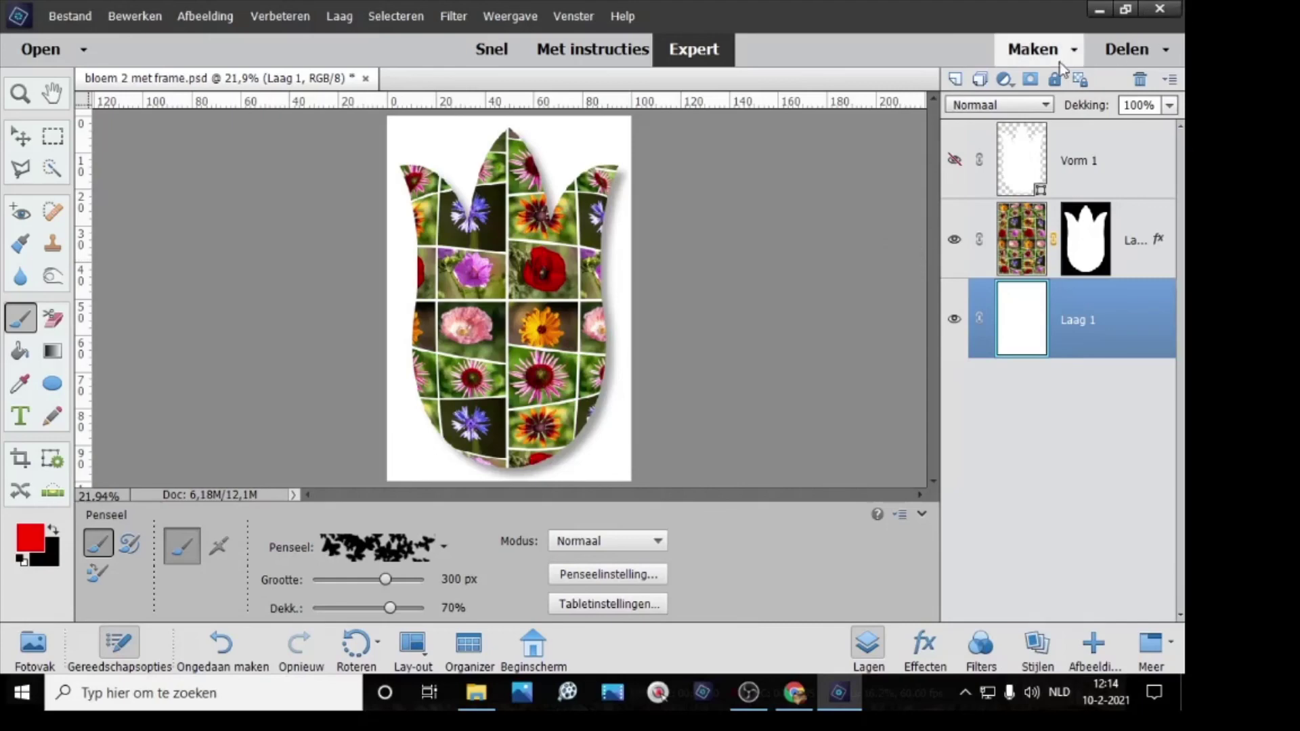
{"action": "left_click", "coordinate": [1031, 44]}
{"action": "left_click", "coordinate": [672, 279]}
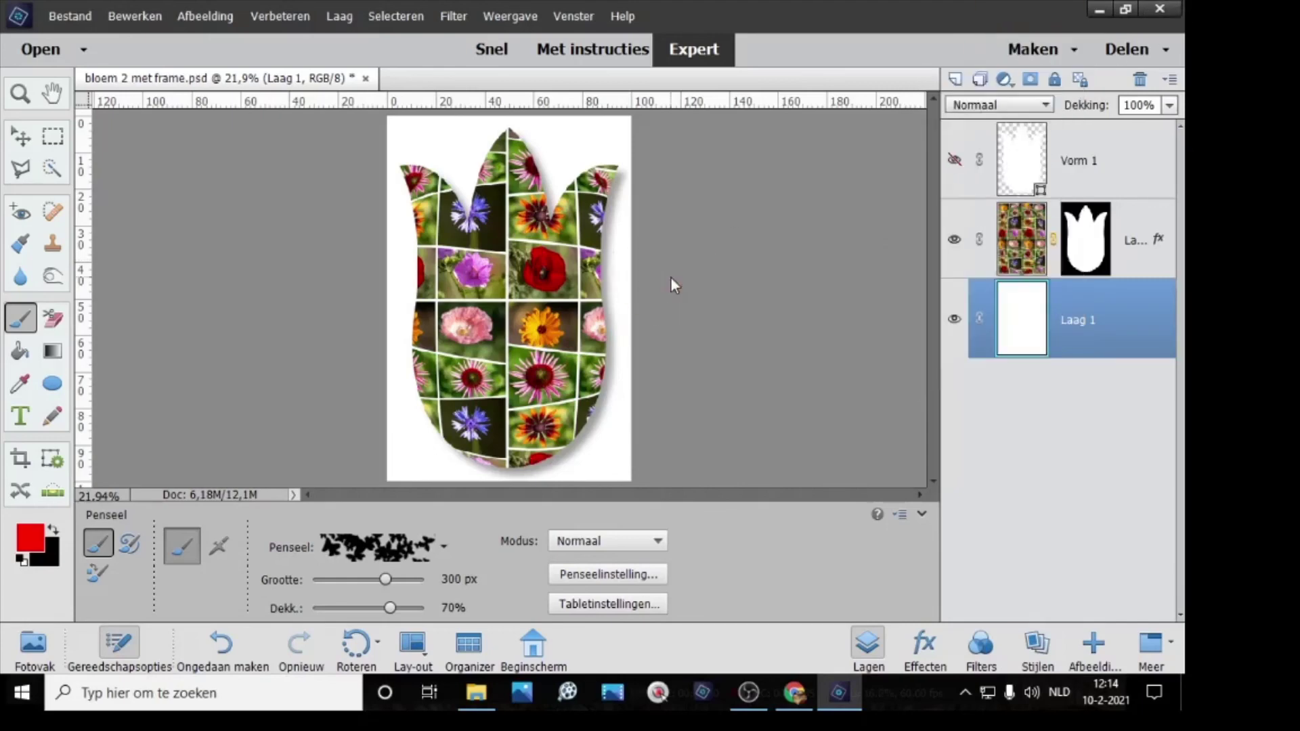